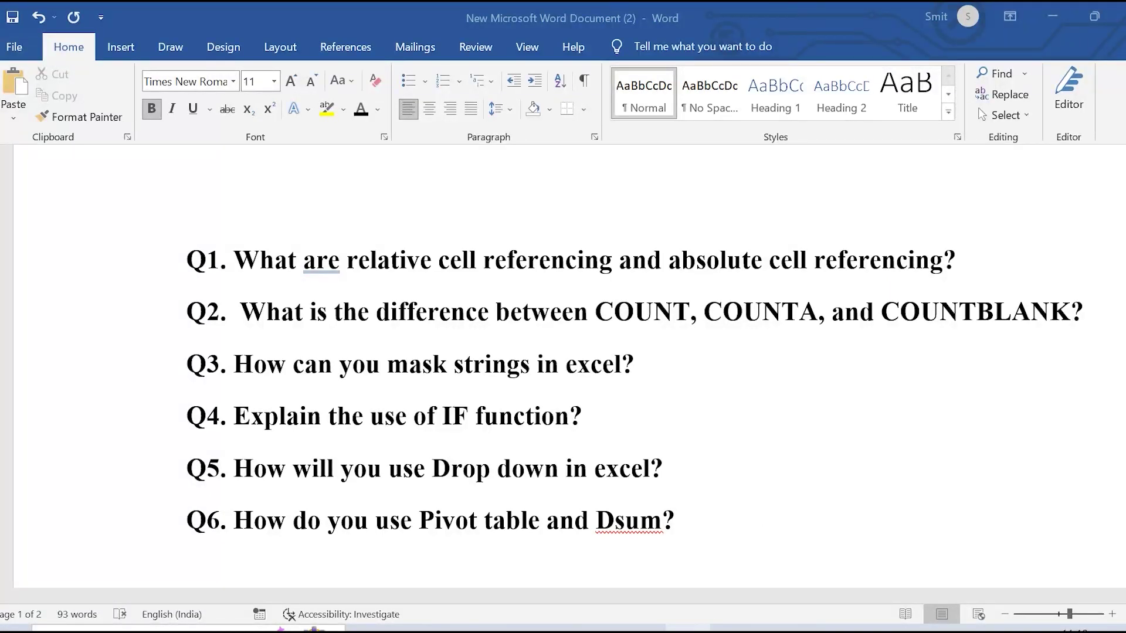
Switch from Word to the blank Excel worksheet and select cell B2
{"action": "left_click", "coordinate": [707, 622]}
{"action": "left_click", "coordinate": [282, 278]}
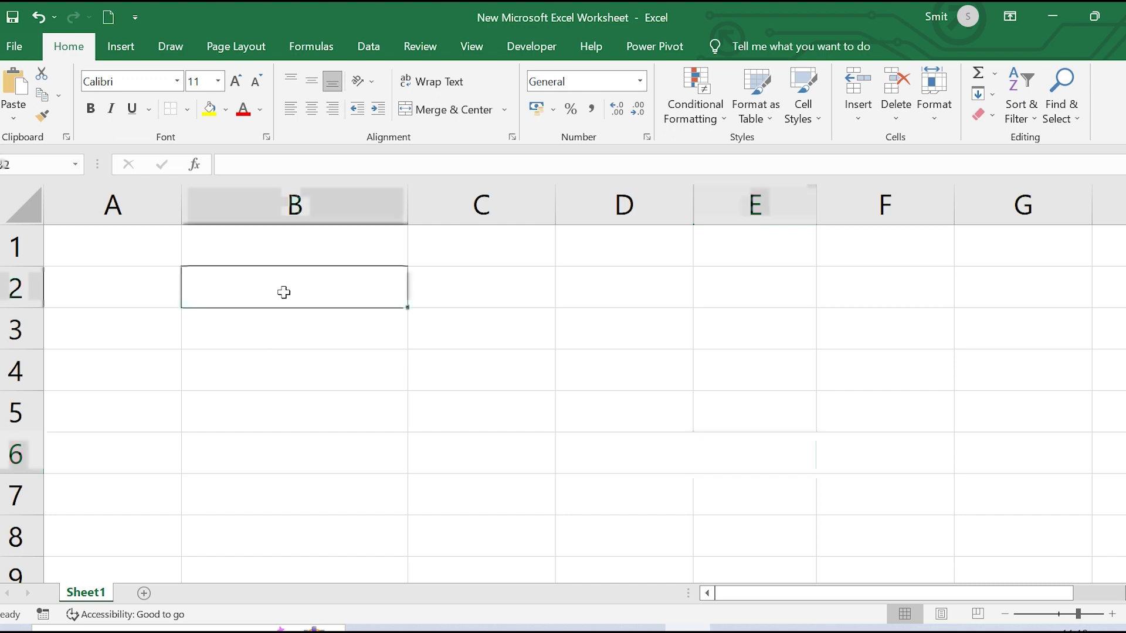
Enter 23, 67 and 50 into cells B2, C2 and D2
{"action": "type", "text": "23"}
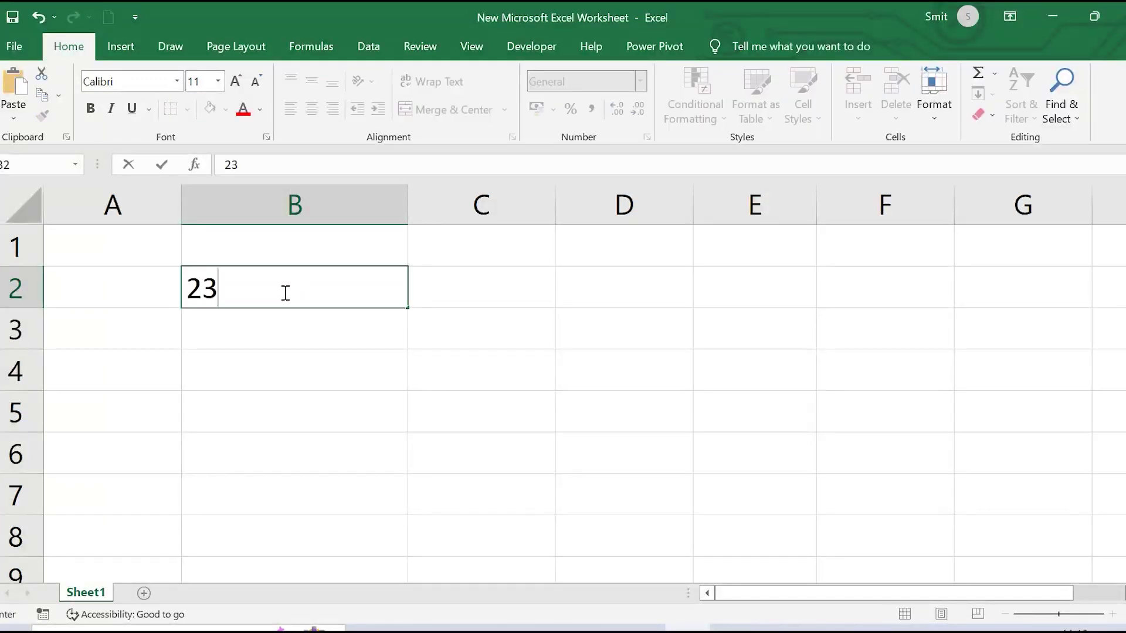
{"action": "key", "text": "Return"}
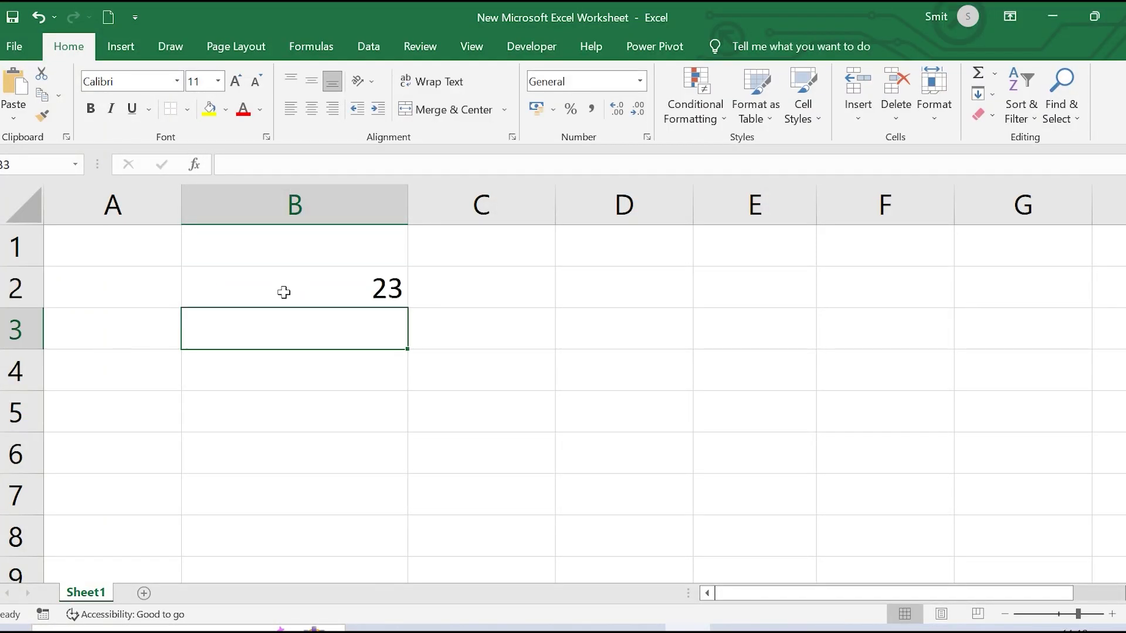
{"action": "left_click", "coordinate": [451, 277]}
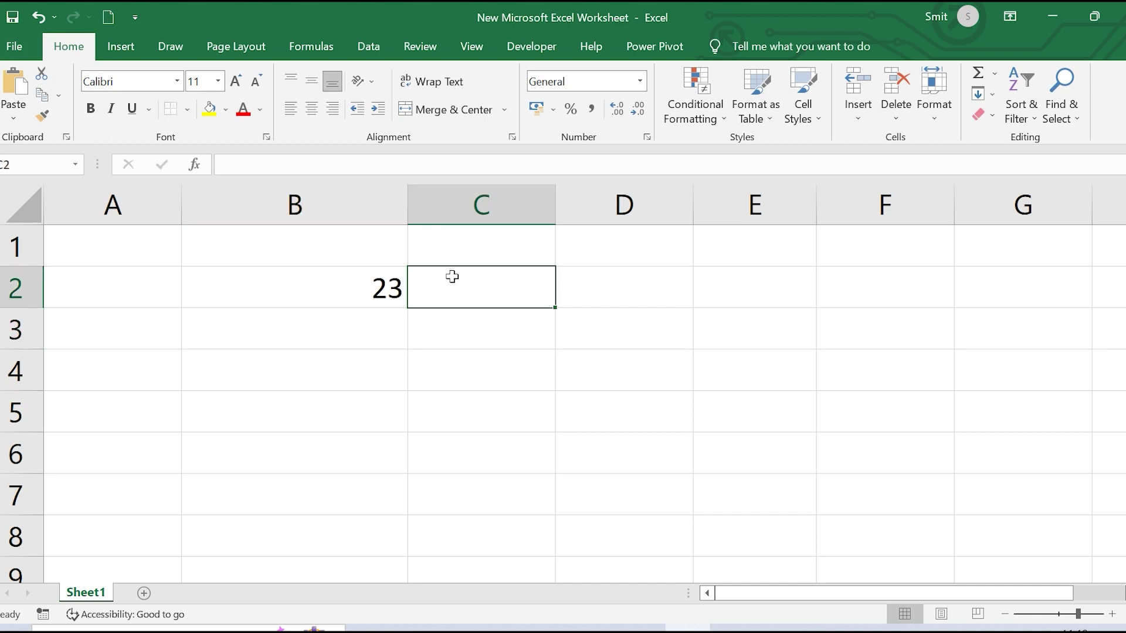
{"action": "type", "text": "67"}
{"action": "left_click", "coordinate": [625, 304]}
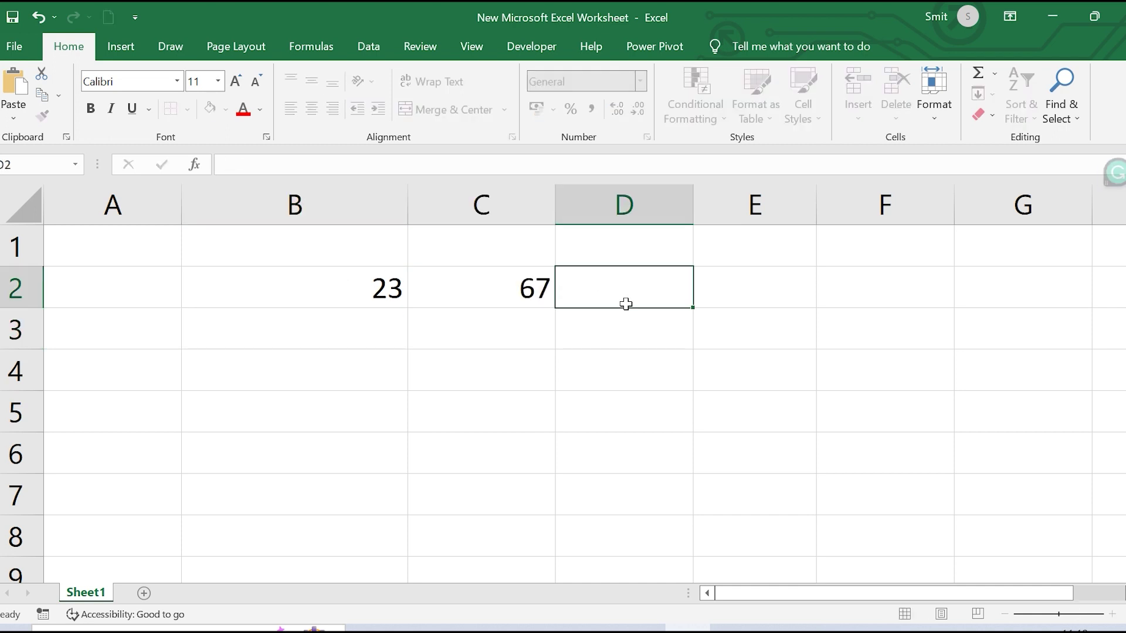
{"action": "type", "text": "50"}
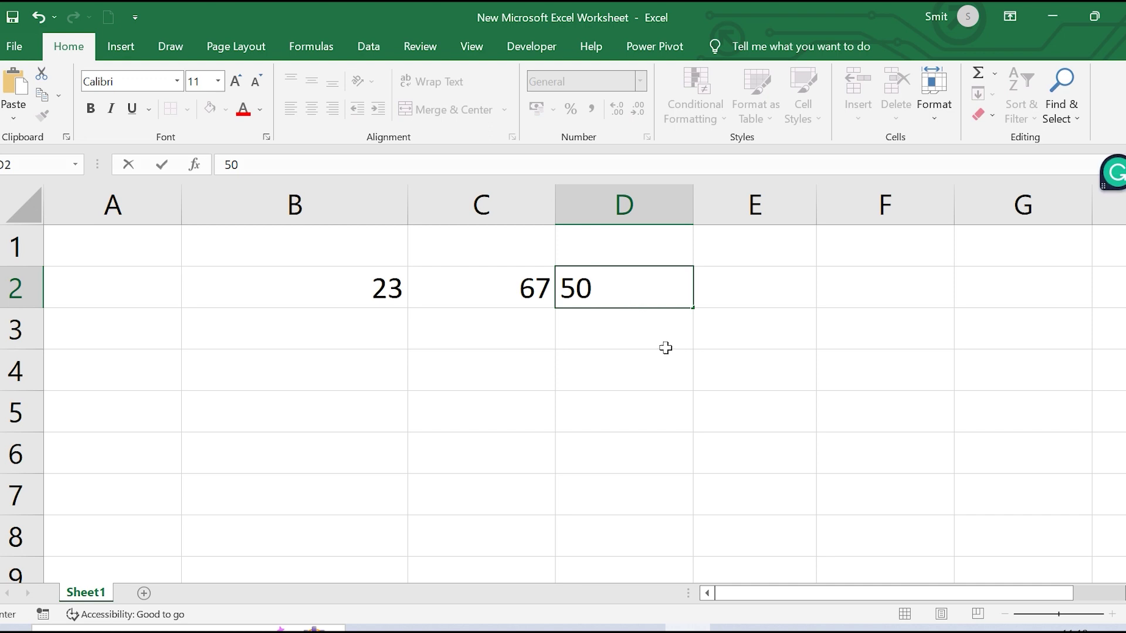
{"action": "left_click", "coordinate": [701, 380]}
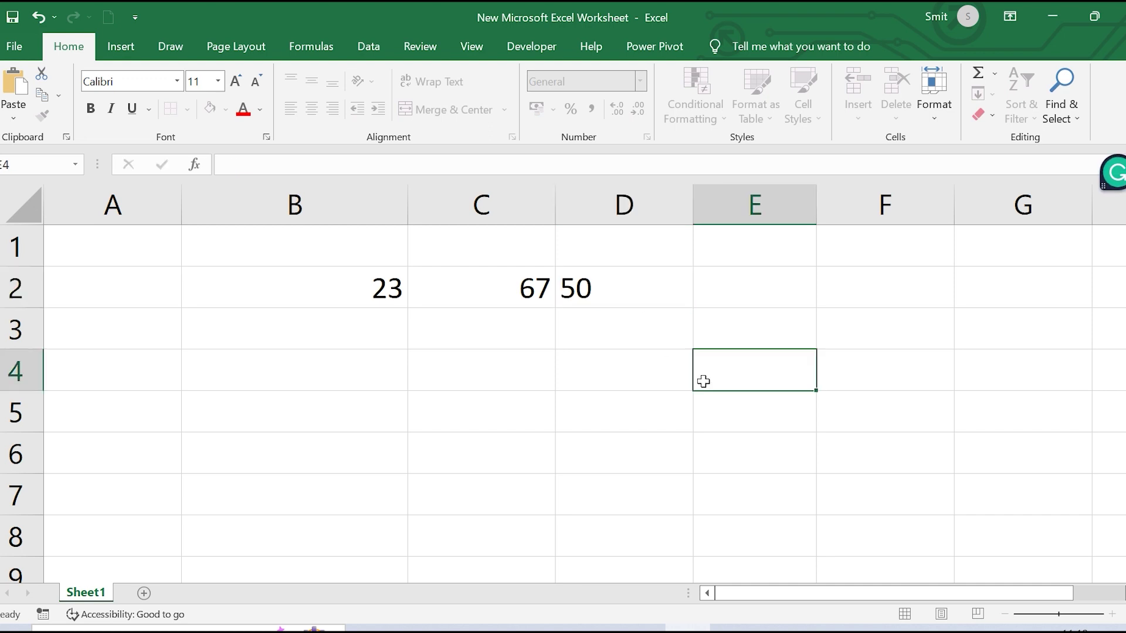
Enter 56, 45 and 89 into B3:D3, then begin a =SUM formula in E2
{"action": "left_click", "coordinate": [394, 341]}
{"action": "double_click", "coordinate": [394, 343]}
{"action": "type", "text": "56"}
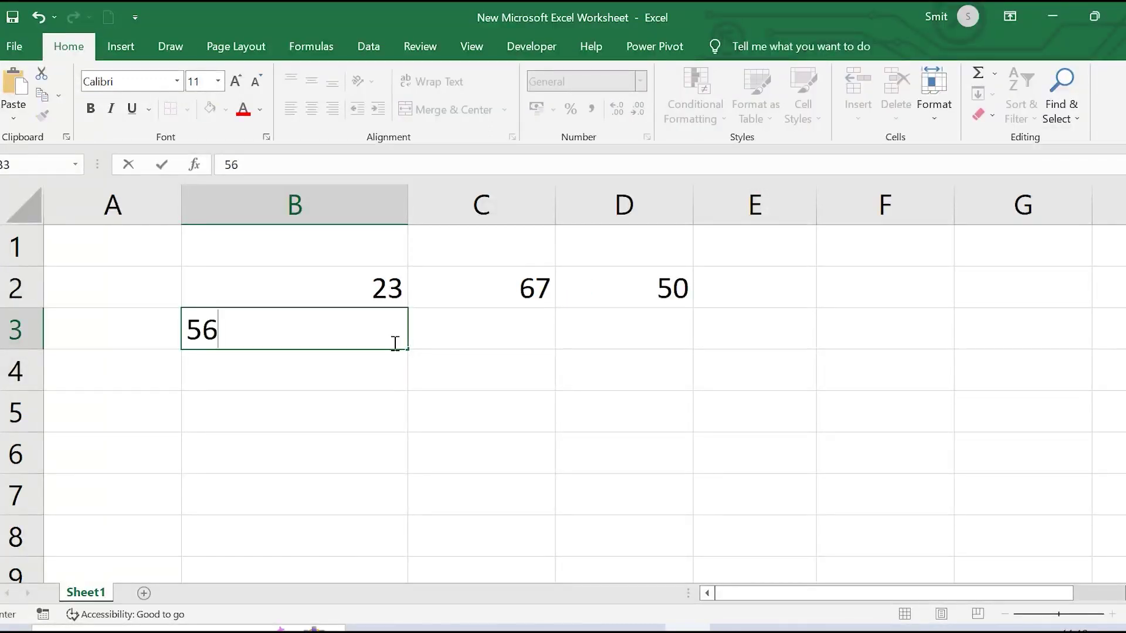
{"action": "key", "text": "Tab"}
{"action": "key", "text": "Page_Down"}
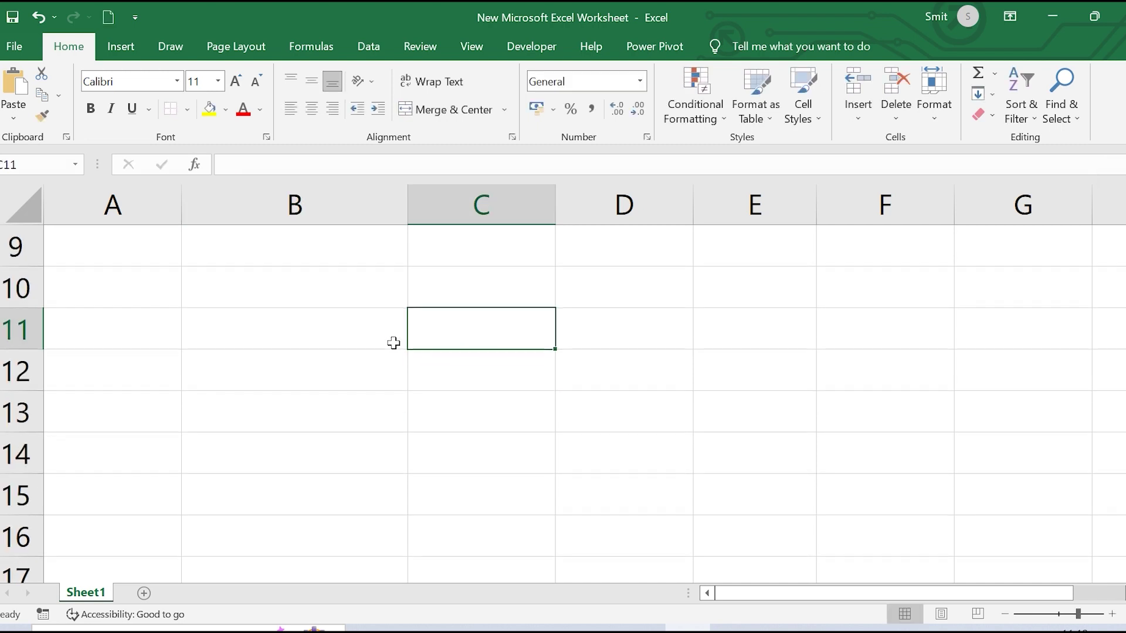
{"action": "scroll", "coordinate": [424, 362], "scroll_direction": "up", "scroll_amount": 3}
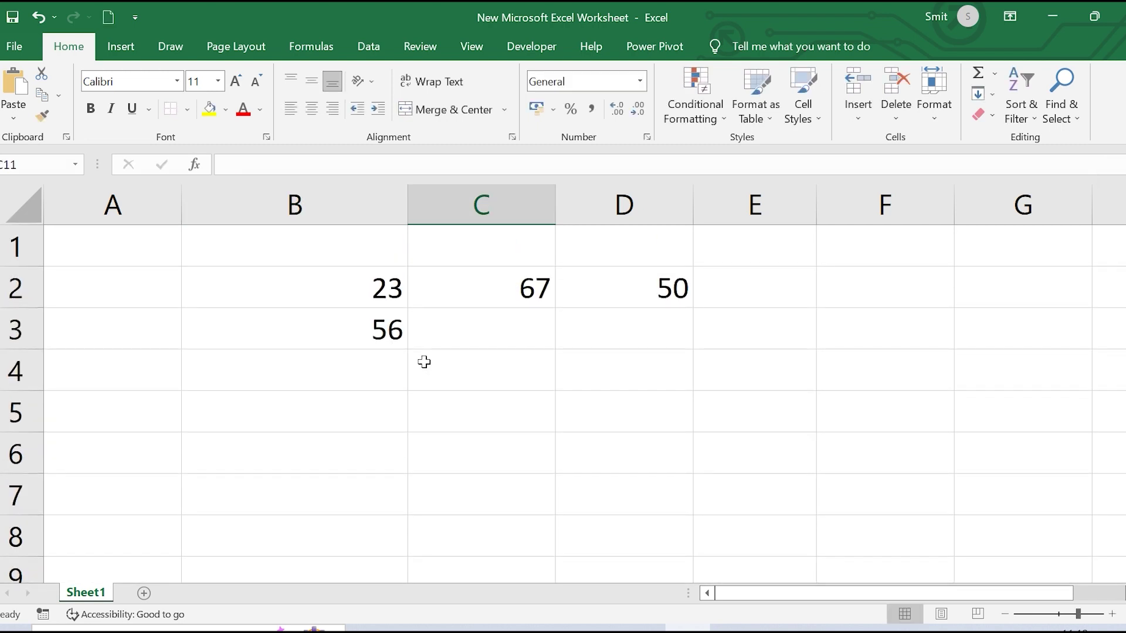
{"action": "left_click", "coordinate": [526, 323]}
{"action": "type", "text": "45"}
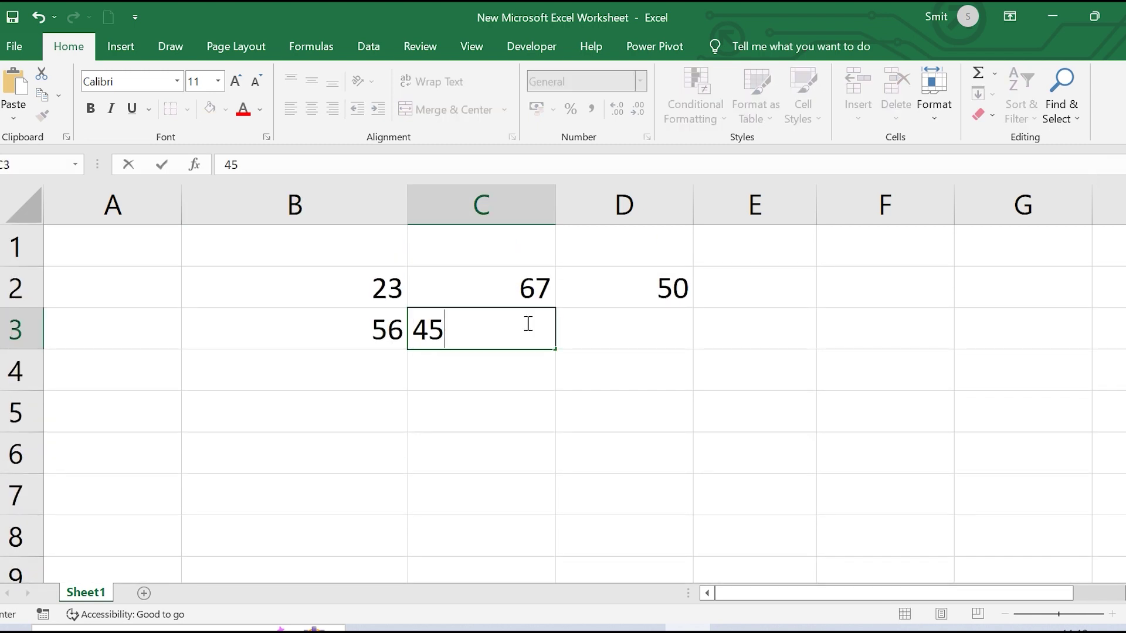
{"action": "left_click", "coordinate": [649, 327]}
{"action": "type", "text": "89"}
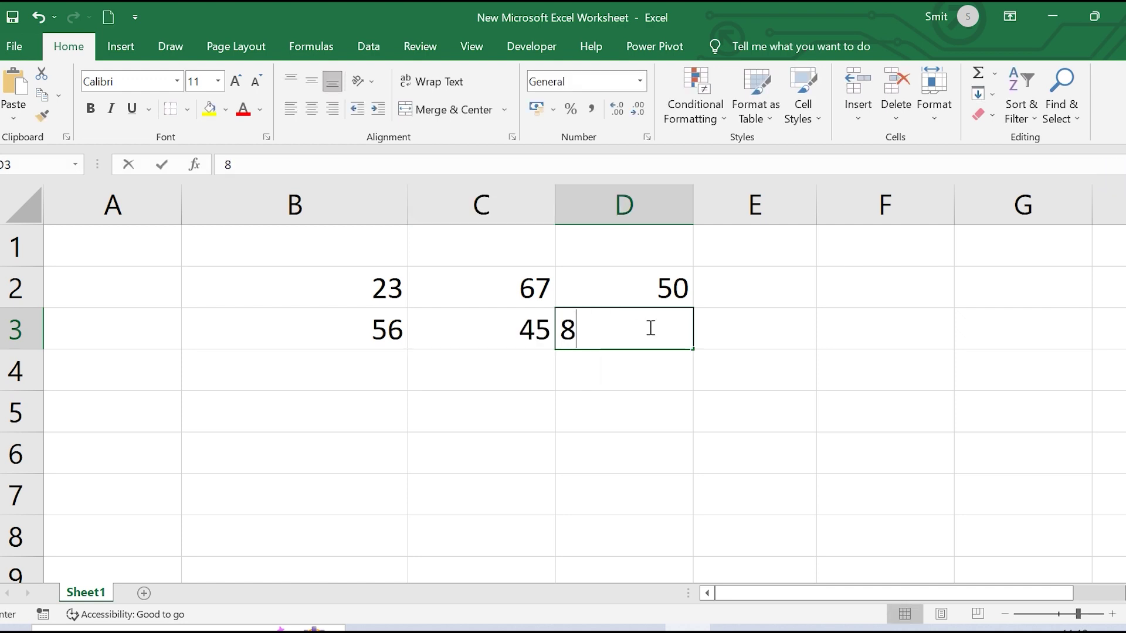
{"action": "left_click", "coordinate": [825, 365]}
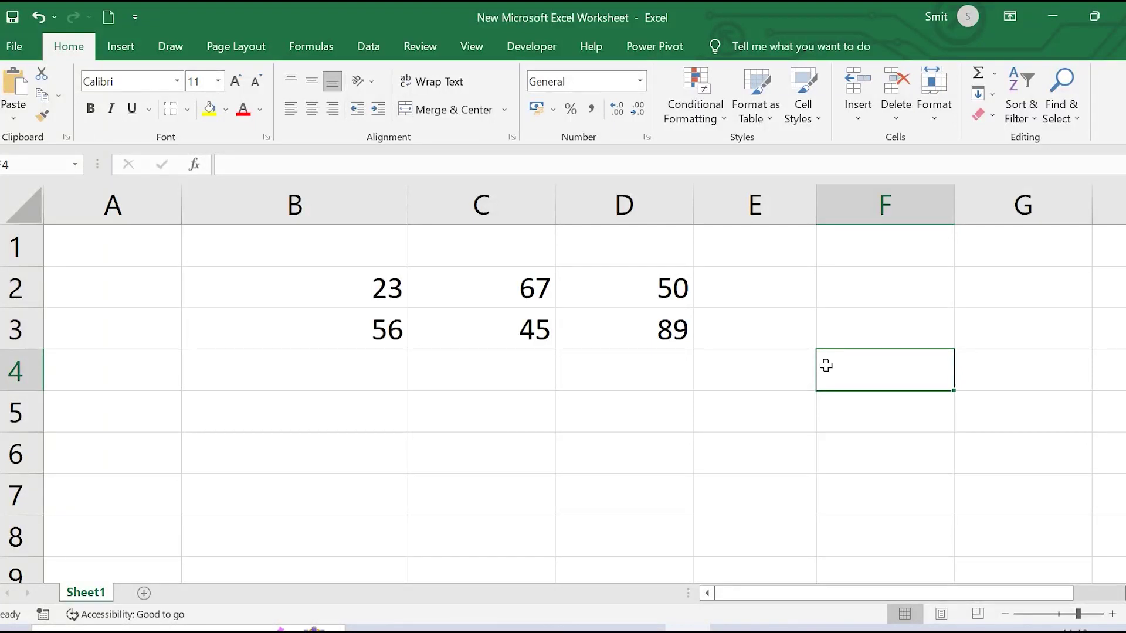
{"action": "left_click", "coordinate": [747, 283]}
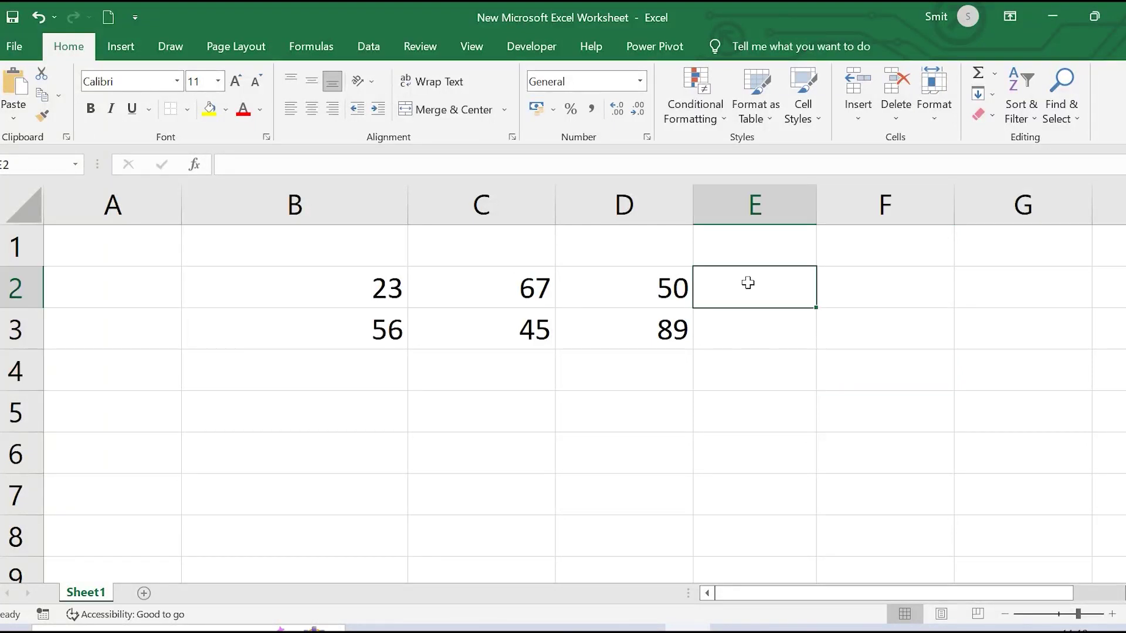
{"action": "type", "text": "="}
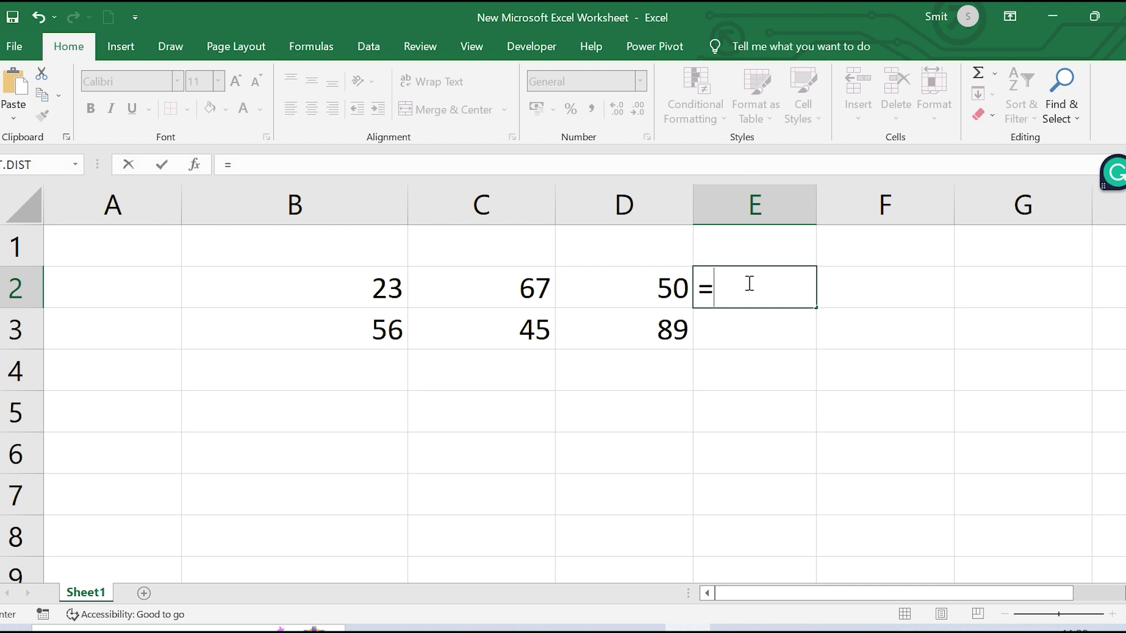
{"action": "type", "text": "sum"}
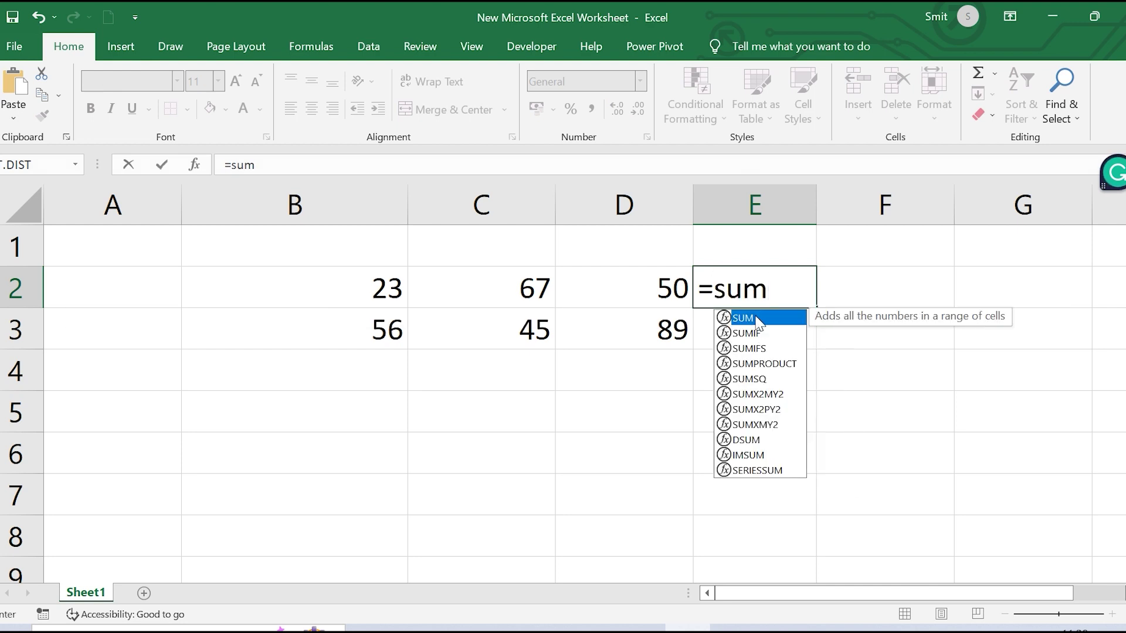
Complete =SUM(B2:D2) in E2 so it returns 140
{"action": "double_click", "coordinate": [758, 321]}
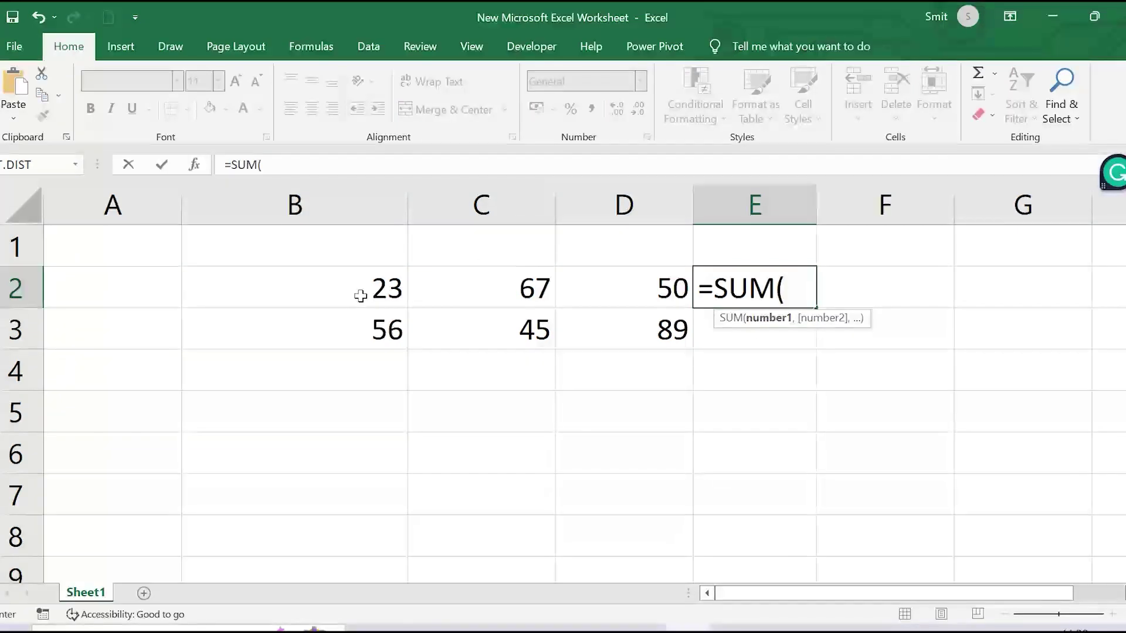
{"action": "left_click_drag", "start_coordinate": [362, 291], "coordinate": [635, 299]}
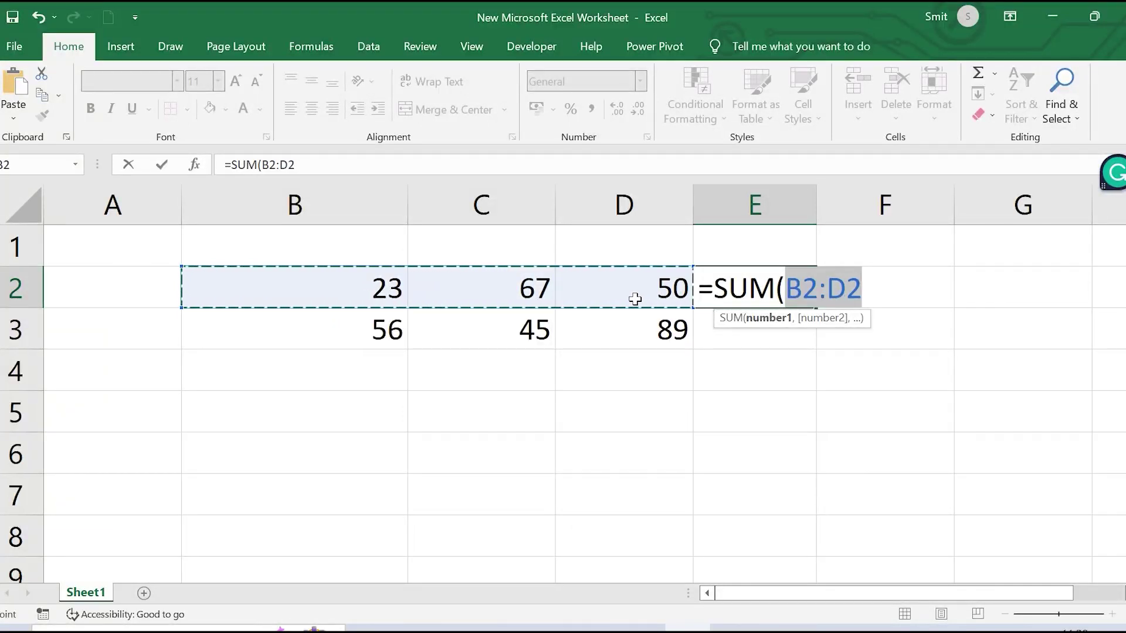
{"action": "type", "text": ")"}
{"action": "key", "text": "Return"}
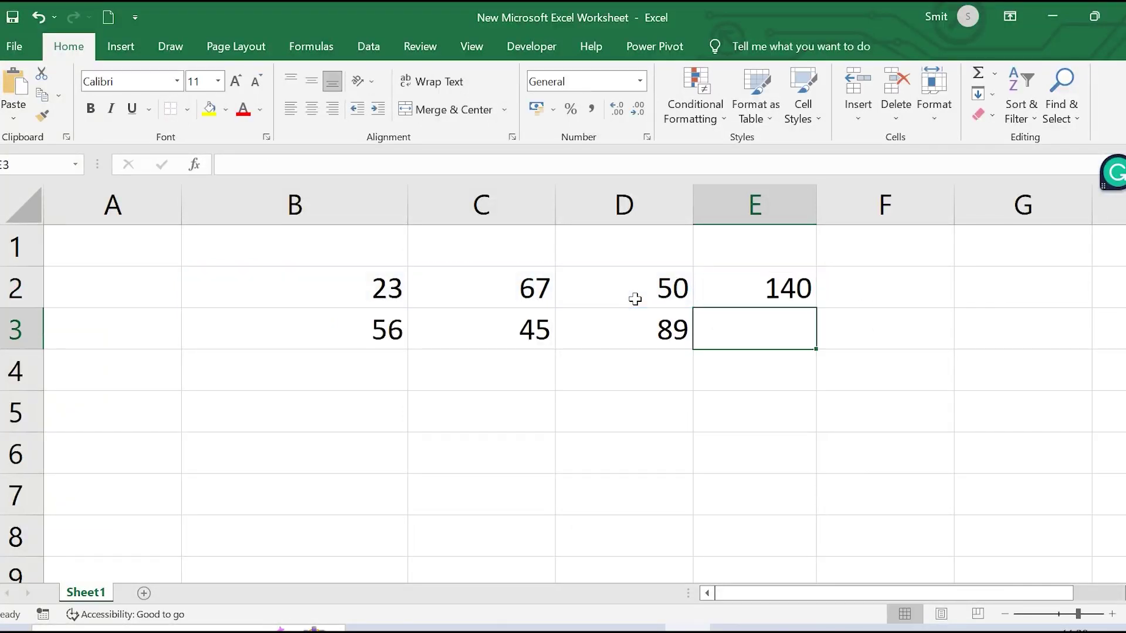
Review the SUM arguments in the Function Arguments dialog and fill the formula down to E3 (190)
{"action": "left_click", "coordinate": [784, 283]}
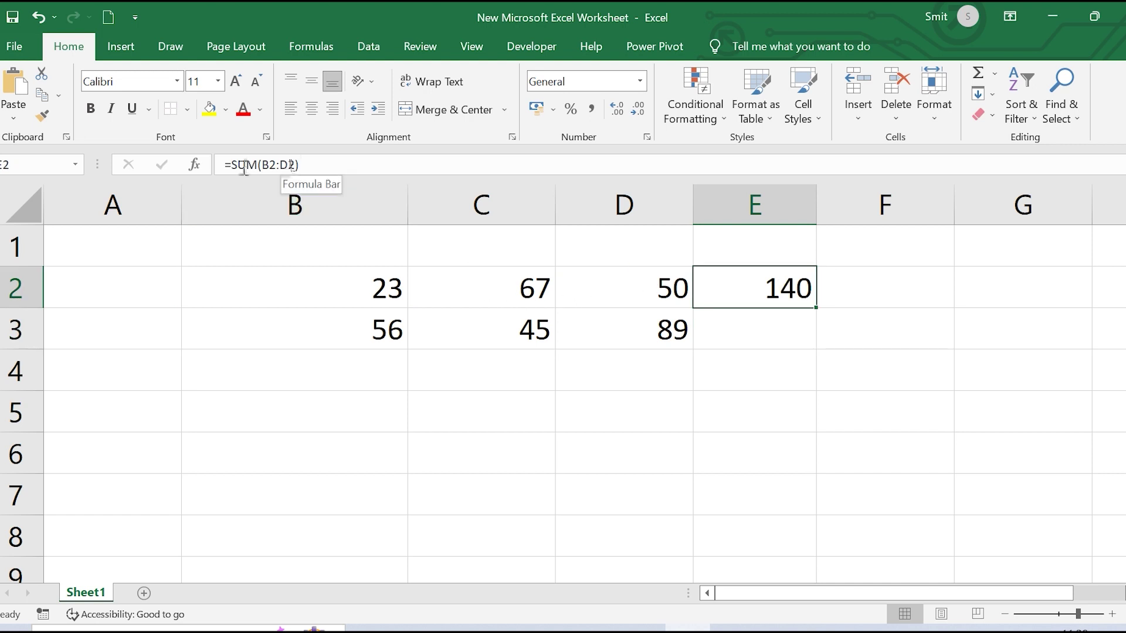
{"action": "left_click", "coordinate": [194, 165]}
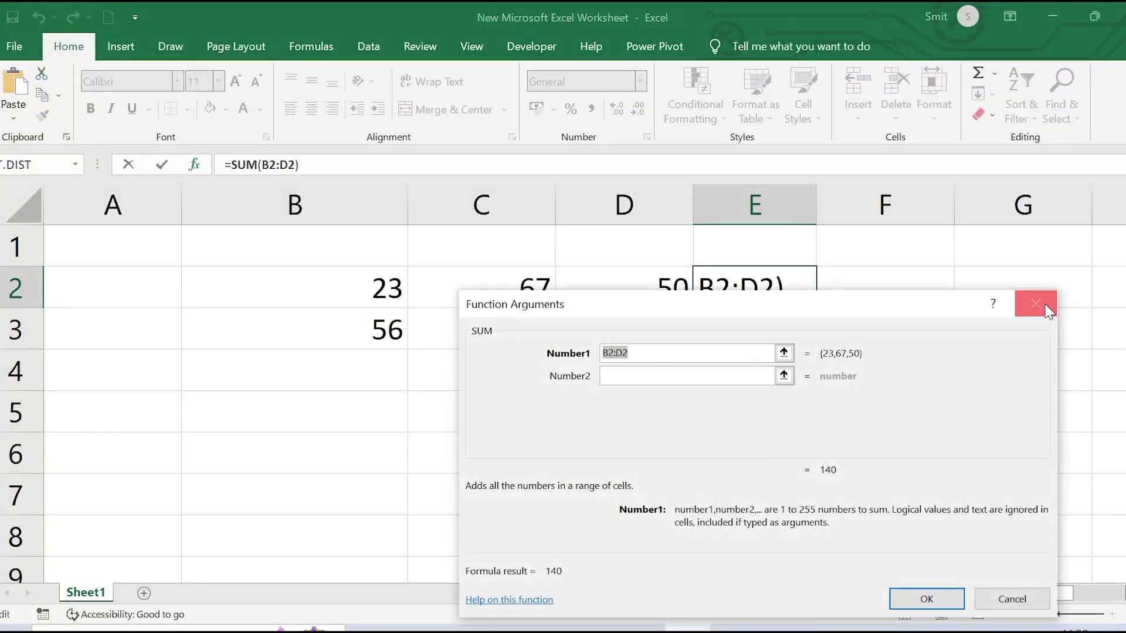
{"action": "left_click", "coordinate": [1047, 309]}
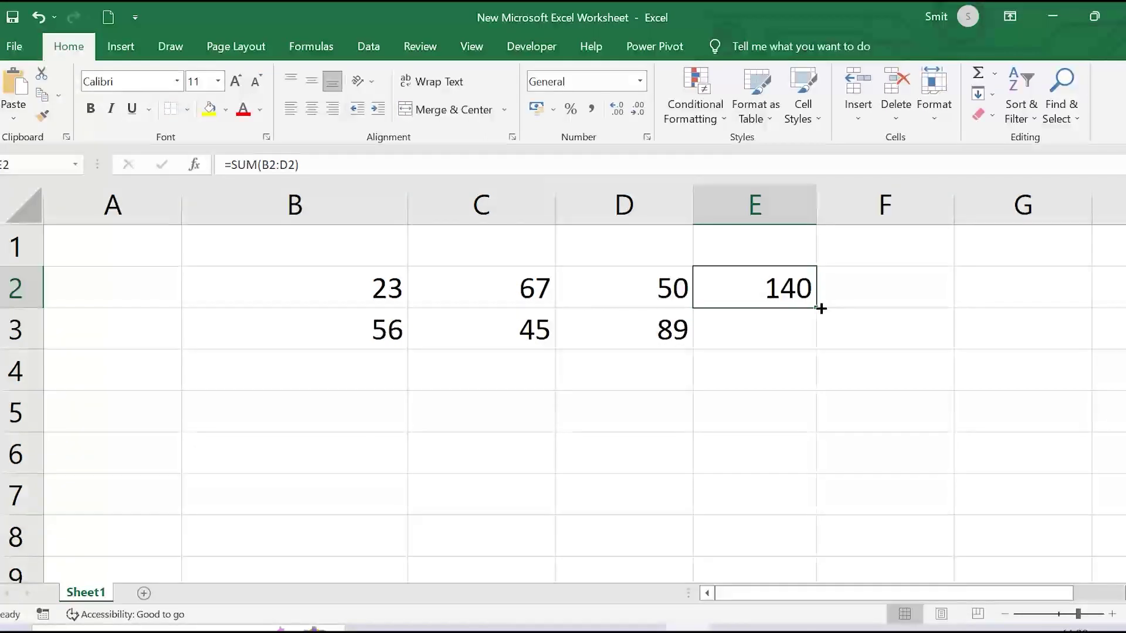
{"action": "left_click_drag", "start_coordinate": [820, 309], "coordinate": [815, 340]}
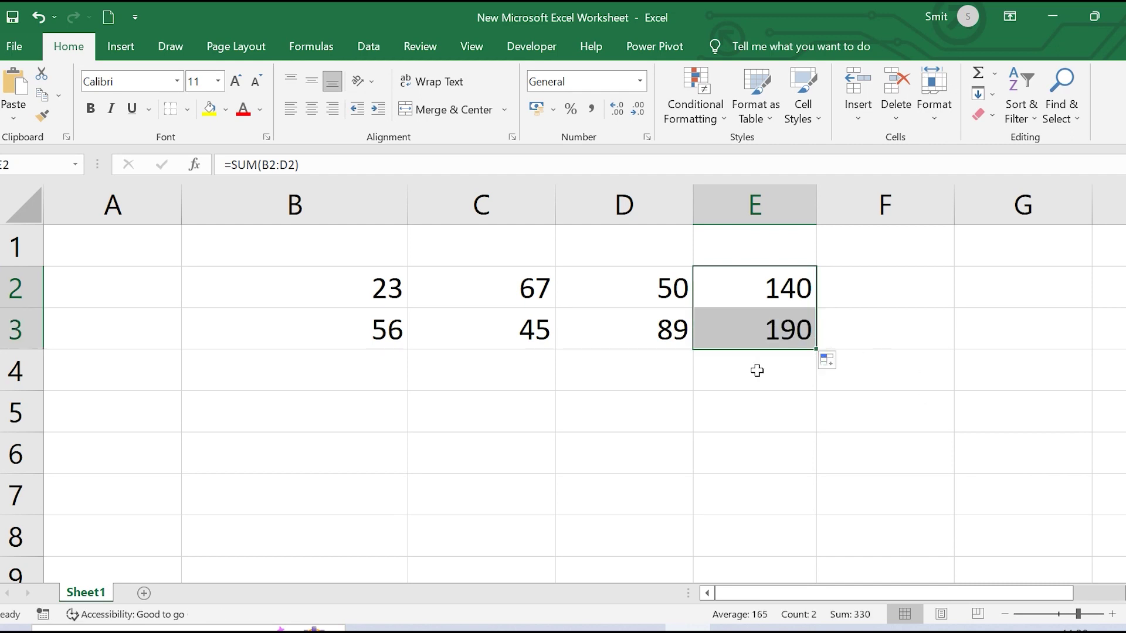
{"action": "left_click", "coordinate": [757, 339]}
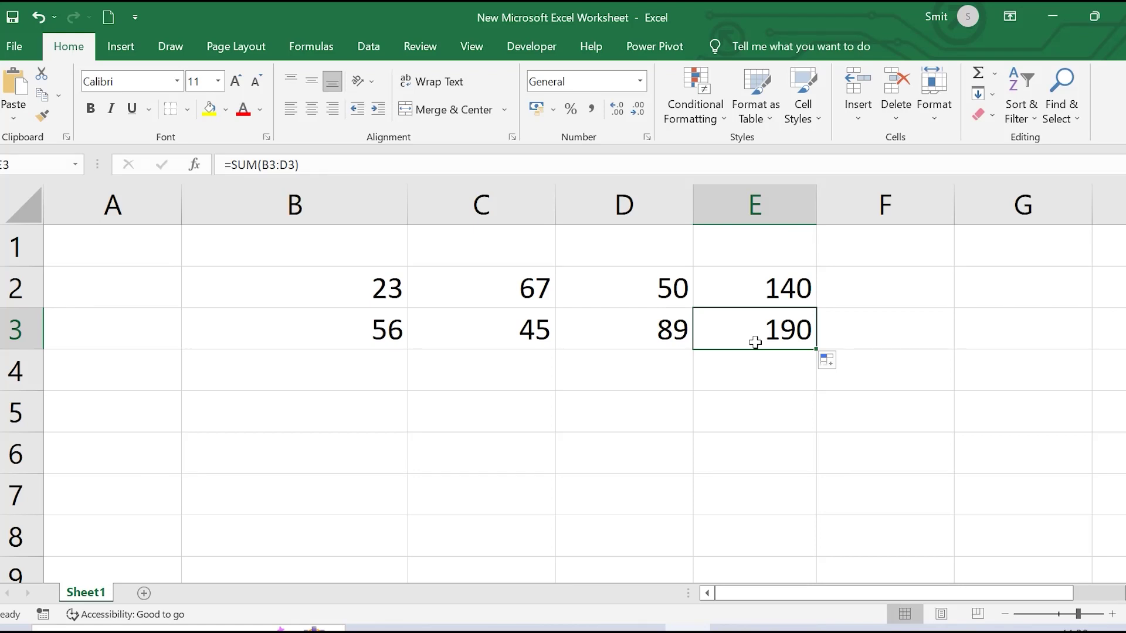
{"action": "left_click", "coordinate": [785, 295]}
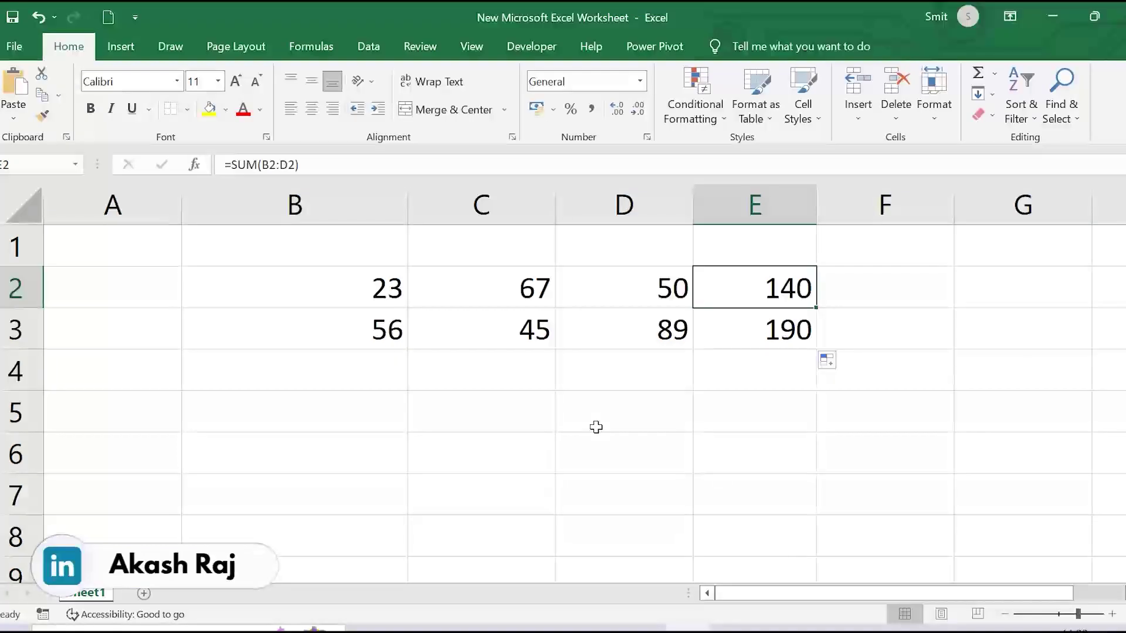
Enter the value 9 in cell F5
{"action": "left_click", "coordinate": [884, 422]}
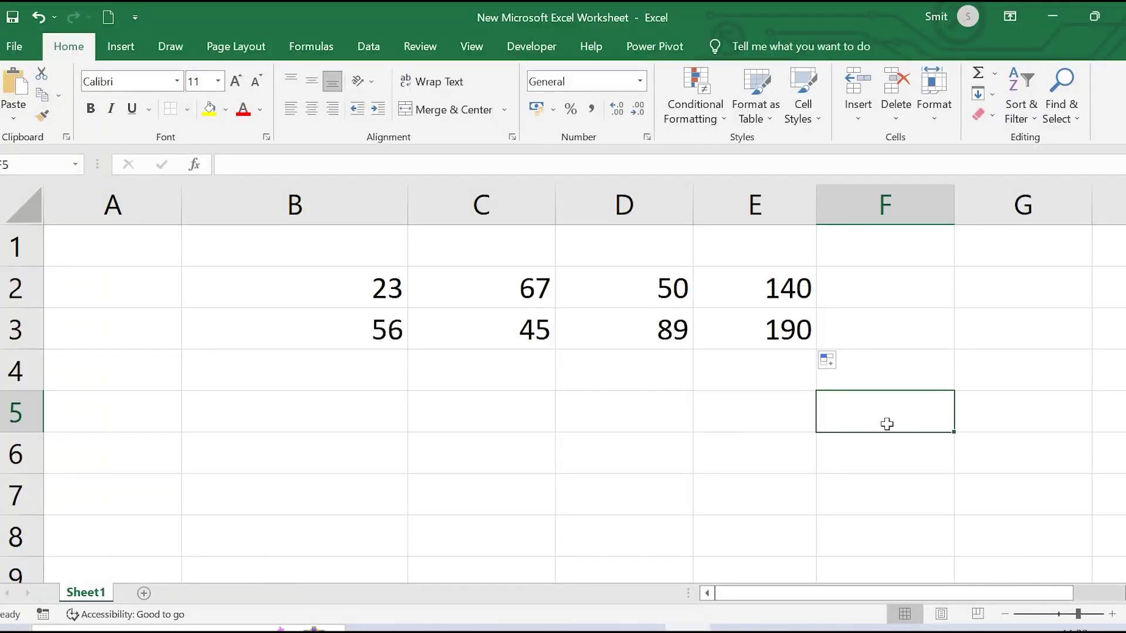
{"action": "type", "text": "9"}
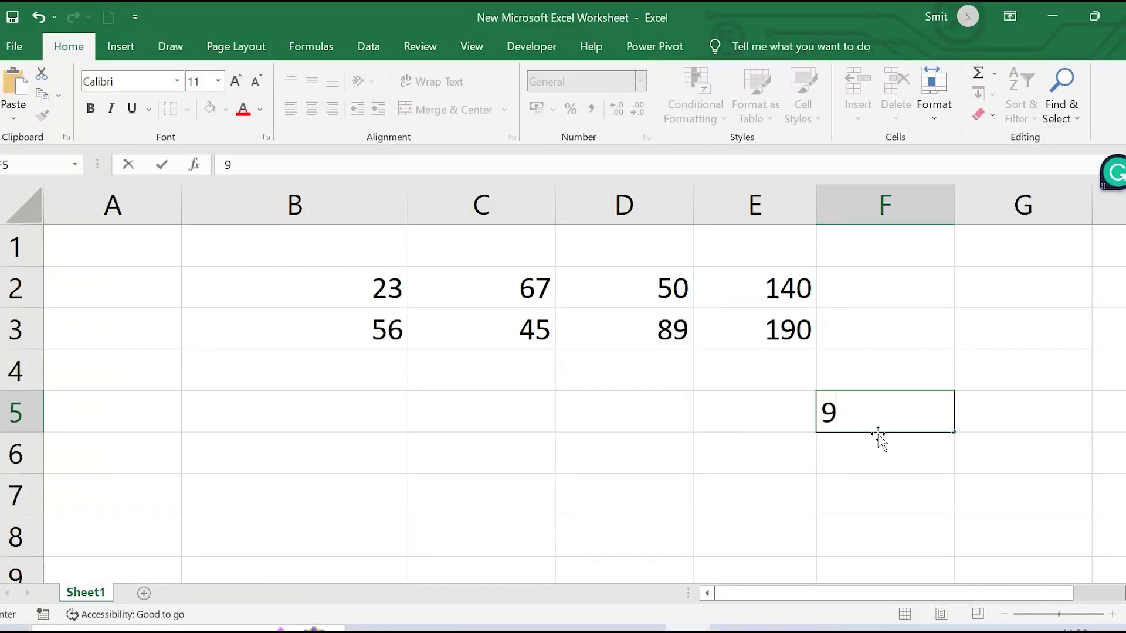
{"action": "key", "text": "Return"}
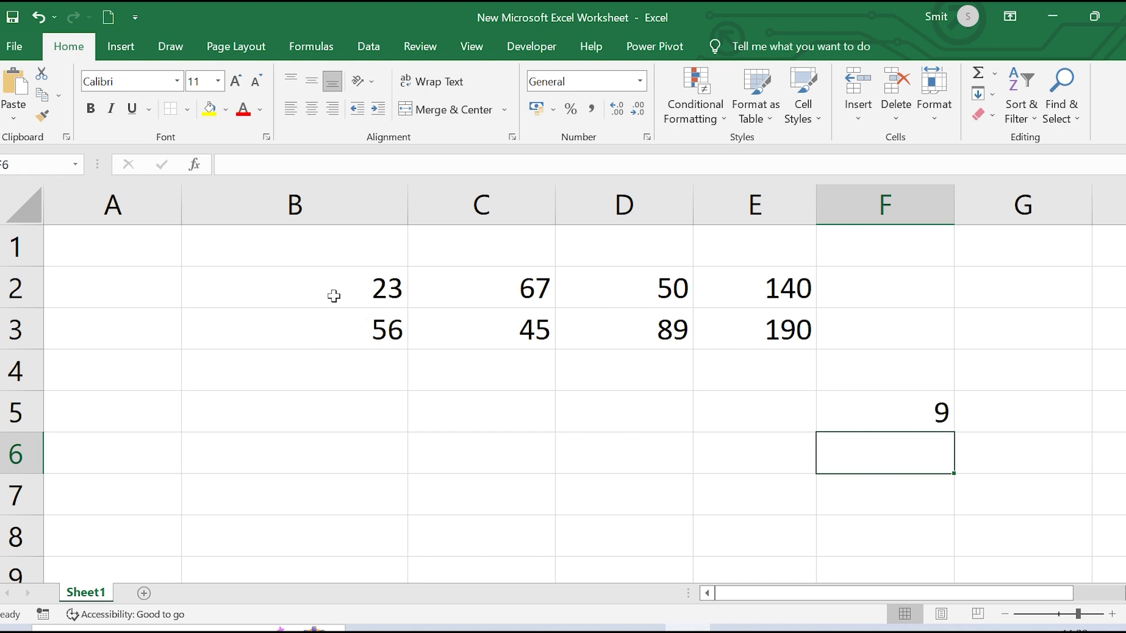
Enter =B2/F5 in B5 (2.555555556) and fill it right to D5, producing #DIV/0!
{"action": "left_click", "coordinate": [356, 427]}
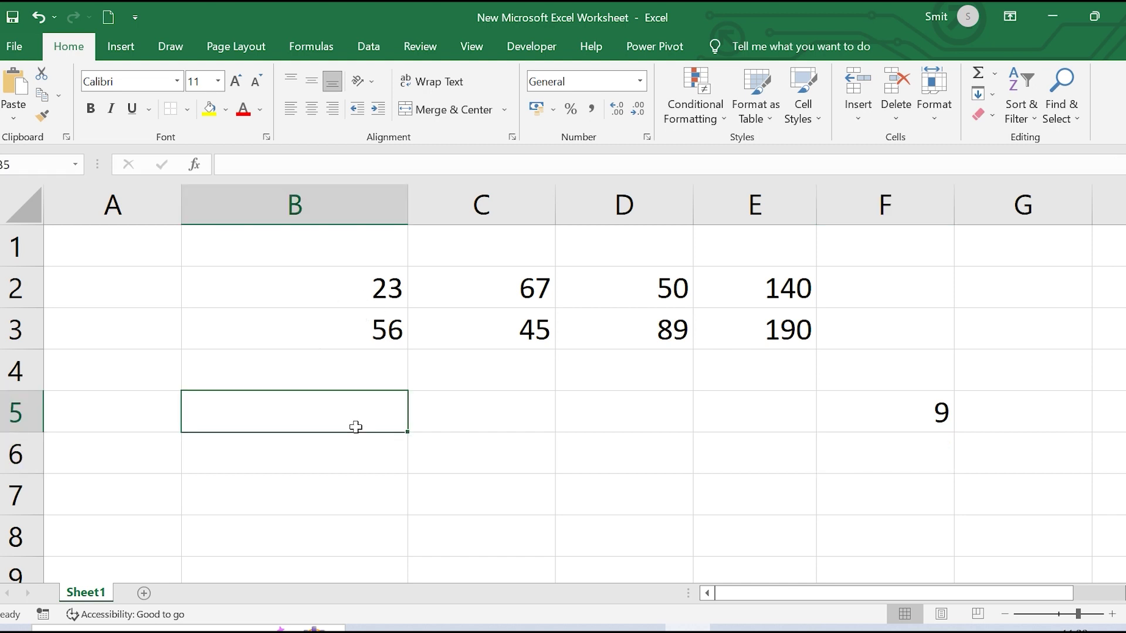
{"action": "type", "text": "="}
{"action": "left_click", "coordinate": [374, 289]}
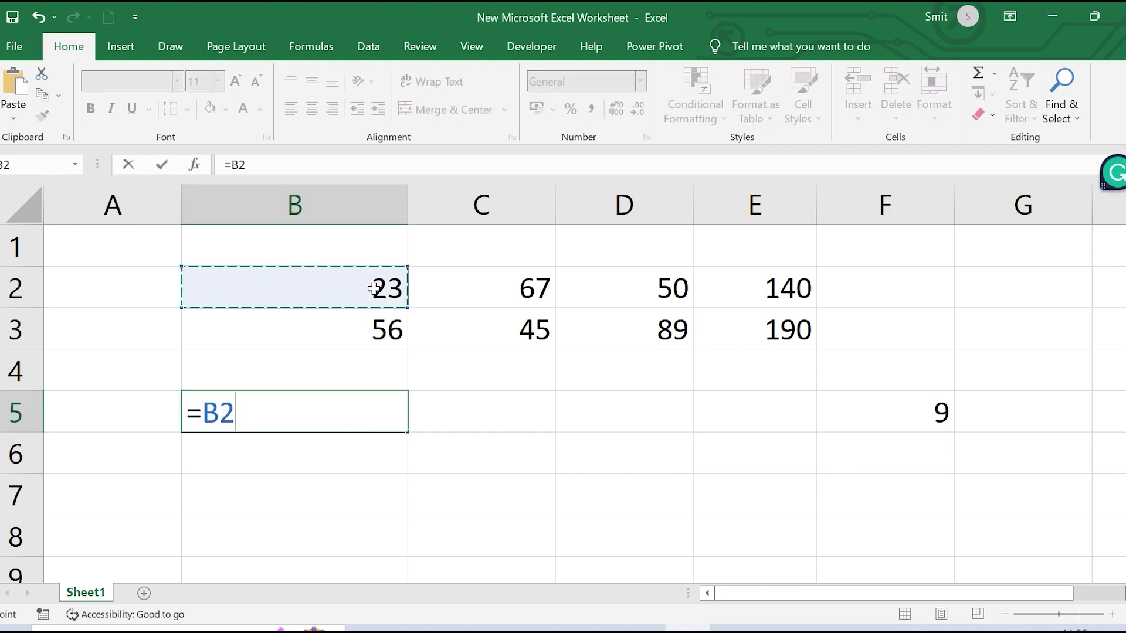
{"action": "type", "text": "/"}
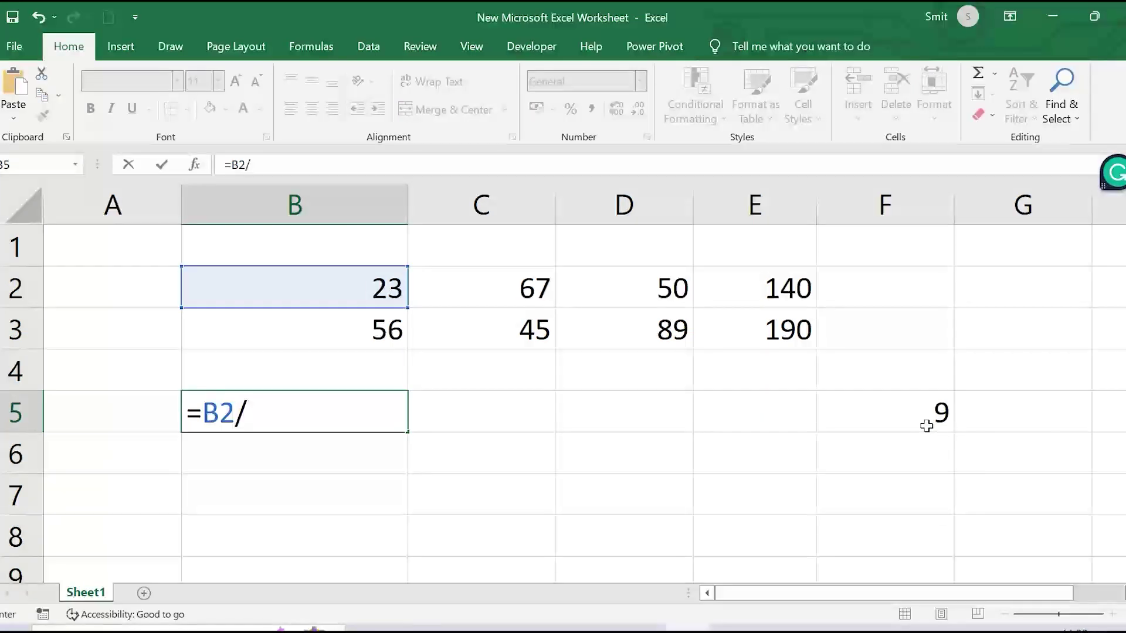
{"action": "left_click", "coordinate": [926, 426]}
{"action": "key", "text": "Return"}
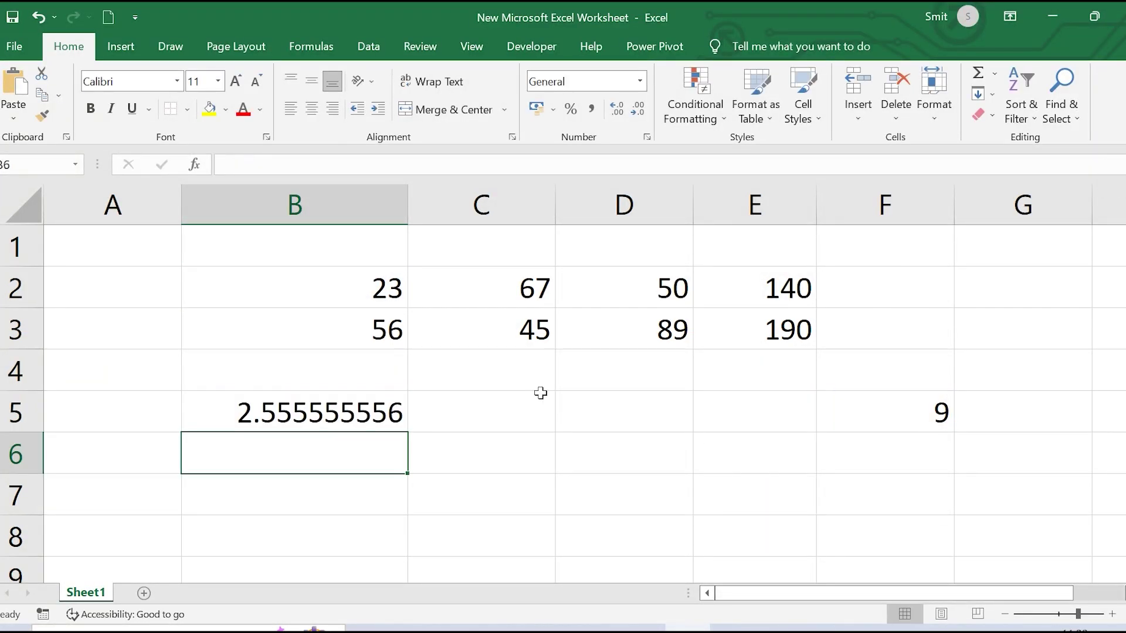
{"action": "left_click", "coordinate": [404, 428]}
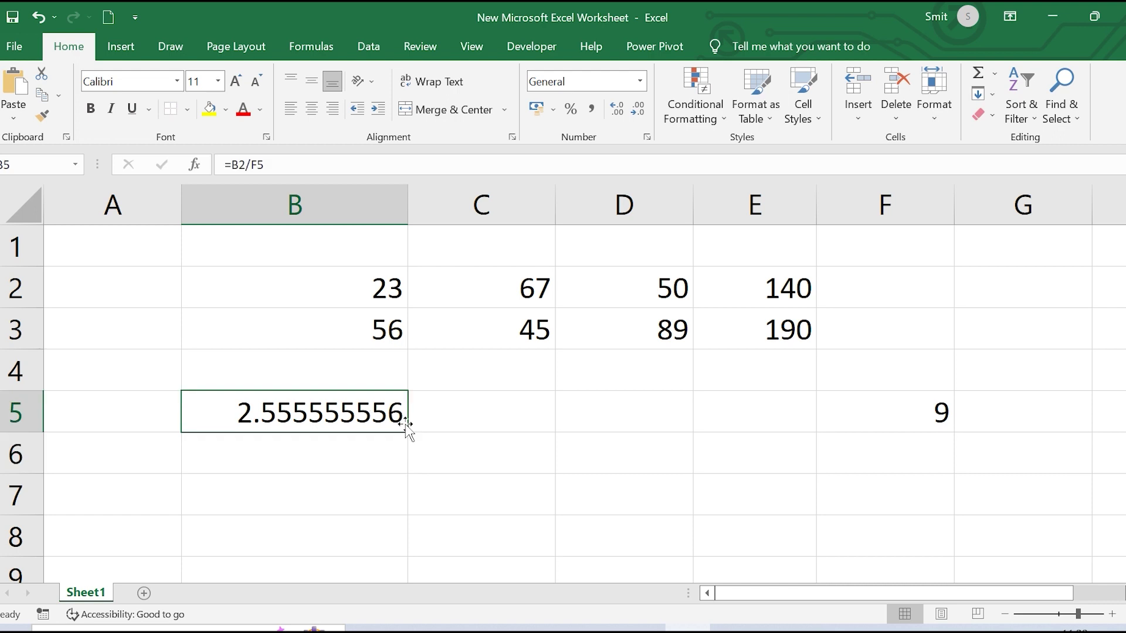
{"action": "left_click_drag", "start_coordinate": [409, 430], "coordinate": [633, 420]}
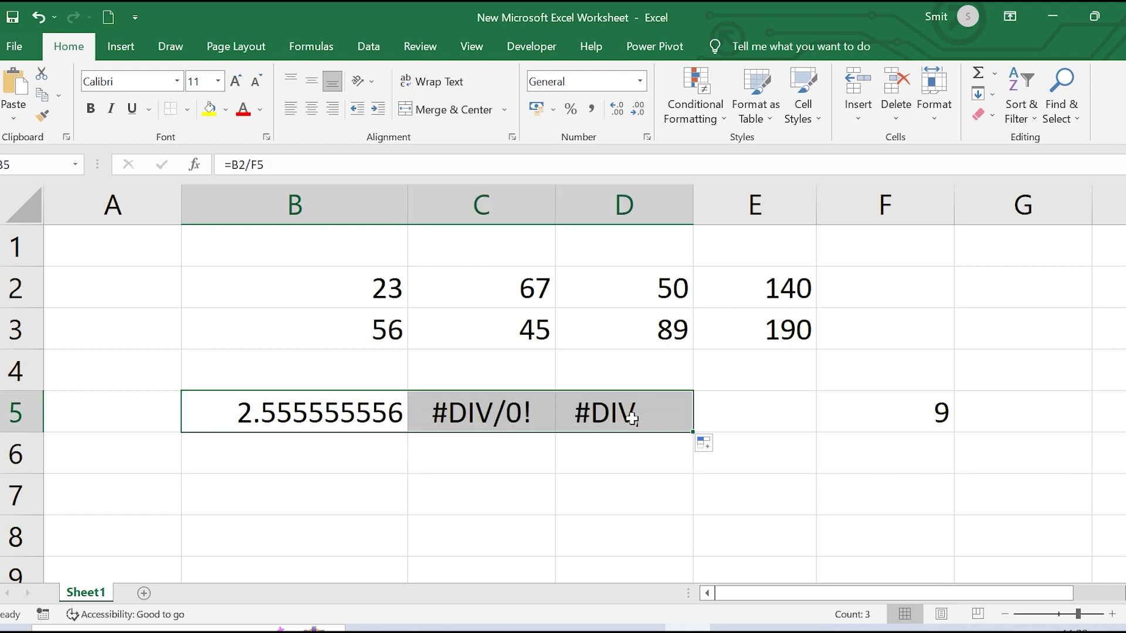
Compare the copied C5 and D5 formulas with B5's, then fill F5 yellow
{"action": "left_click", "coordinate": [497, 412]}
{"action": "left_click", "coordinate": [642, 403]}
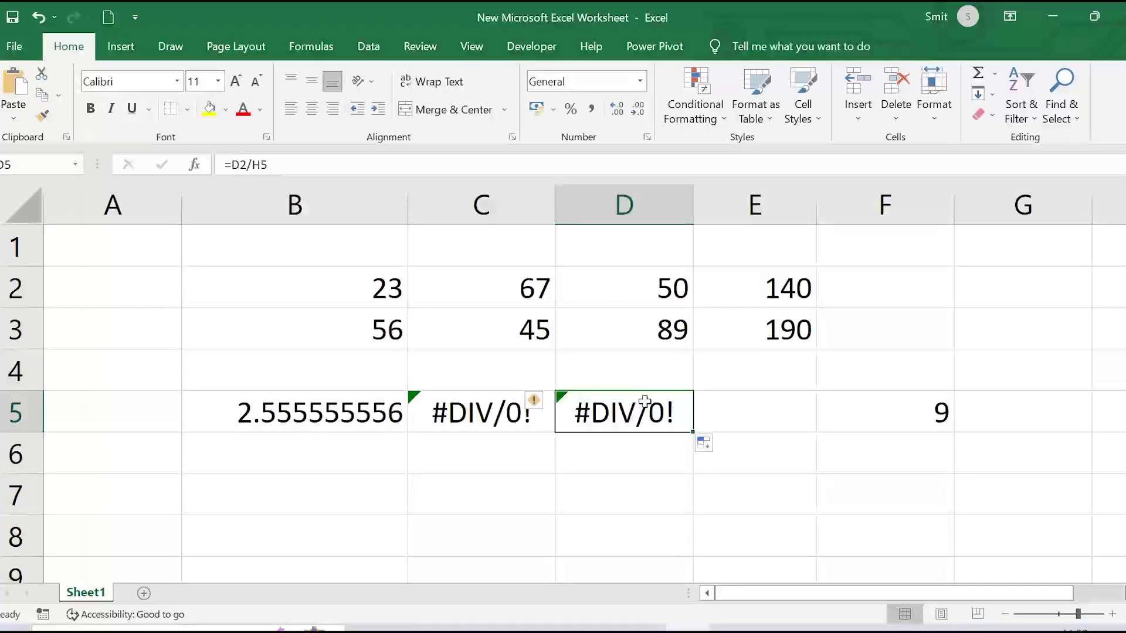
{"action": "left_click", "coordinate": [310, 411]}
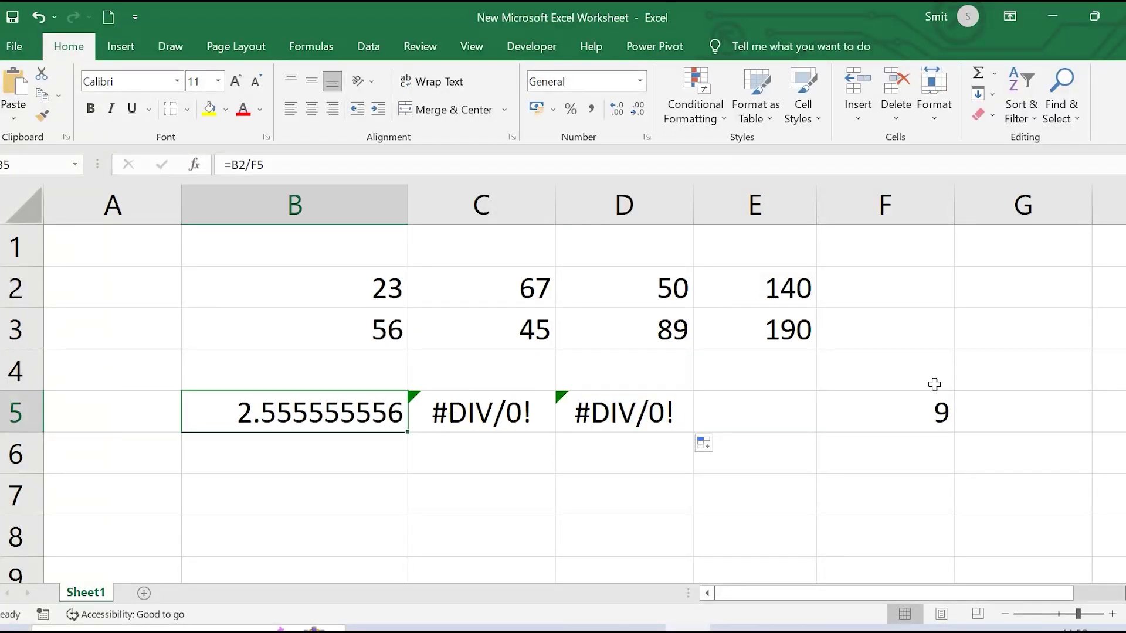
{"action": "left_click", "coordinate": [895, 397]}
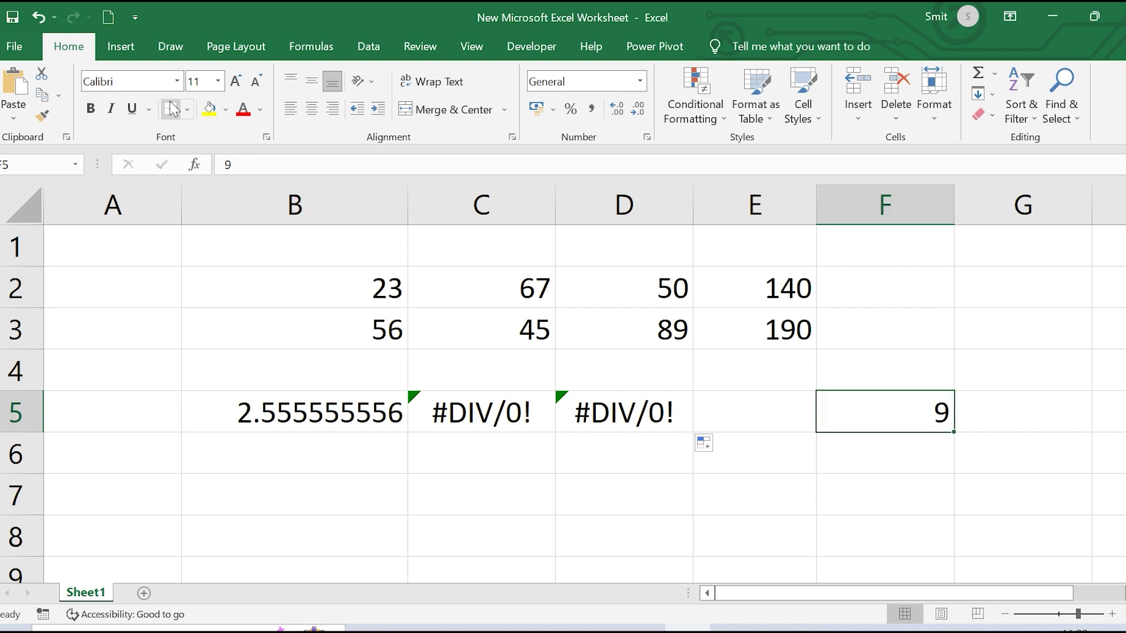
{"action": "left_click", "coordinate": [208, 112]}
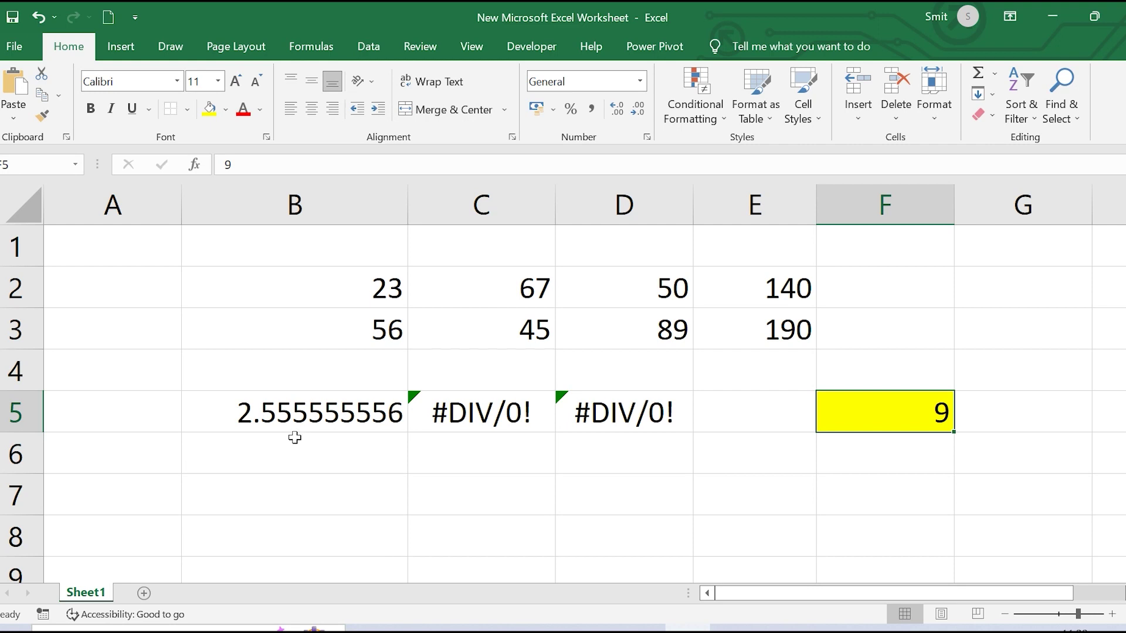
Recheck B5, C5 and D5 against F5, then highlight the F5 reference in B5's formula
{"action": "left_click", "coordinate": [358, 422]}
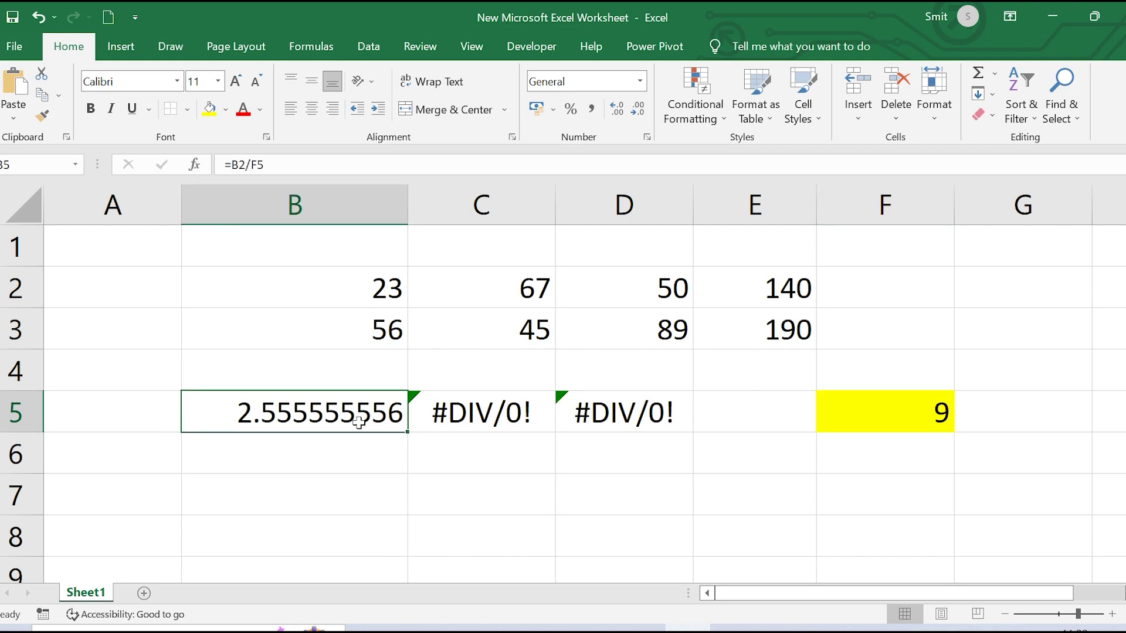
{"action": "left_click", "coordinate": [468, 425]}
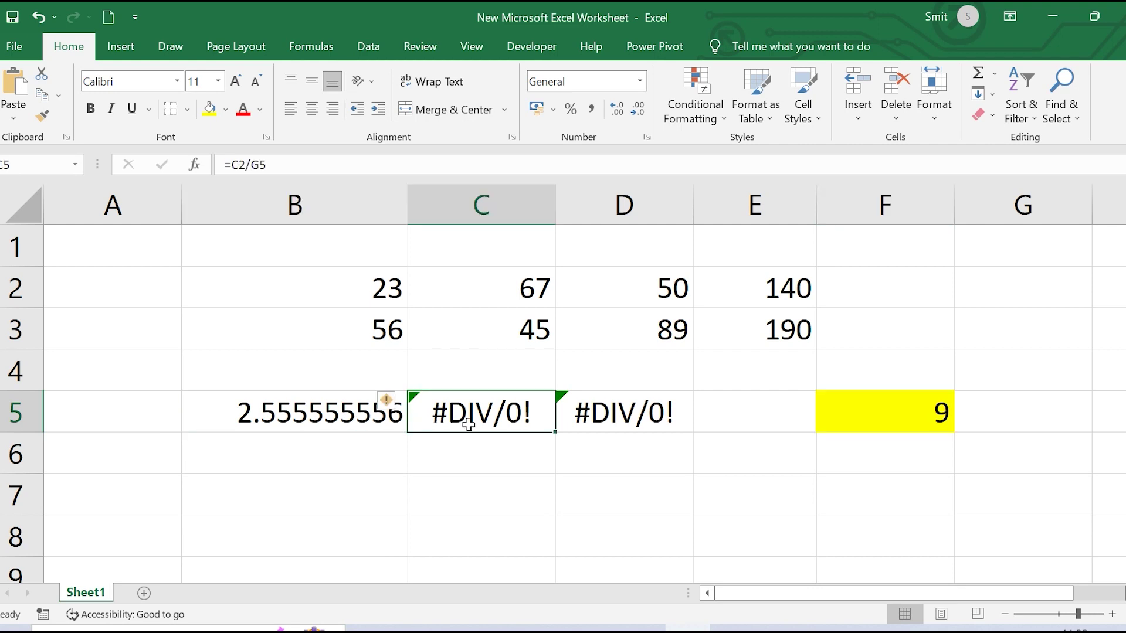
{"action": "left_click", "coordinate": [636, 417]}
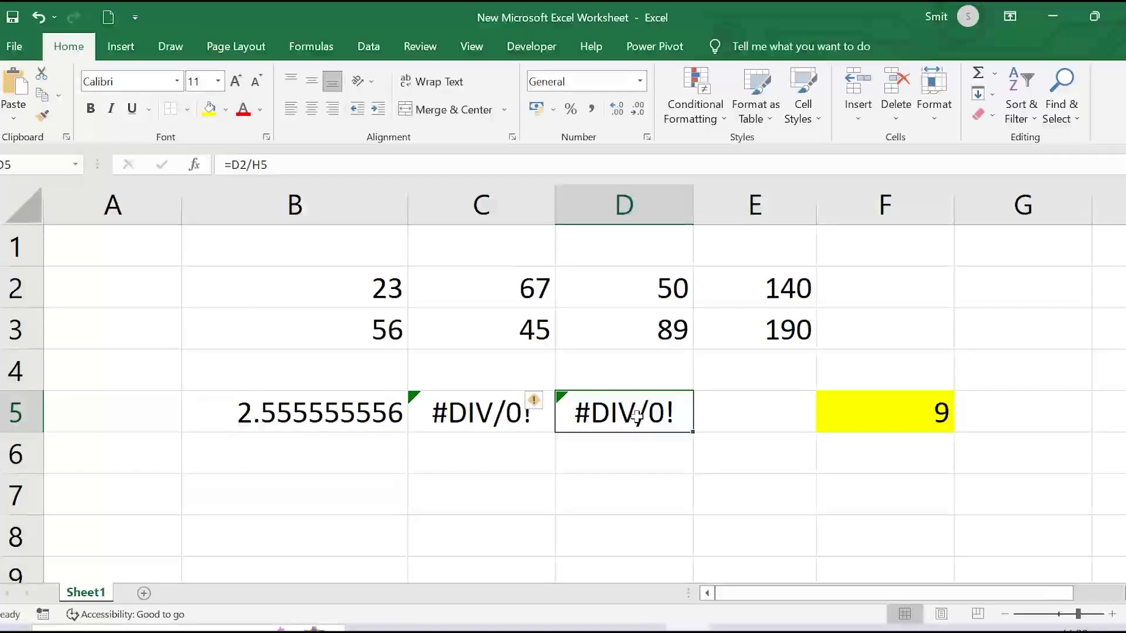
{"action": "left_click", "coordinate": [886, 413]}
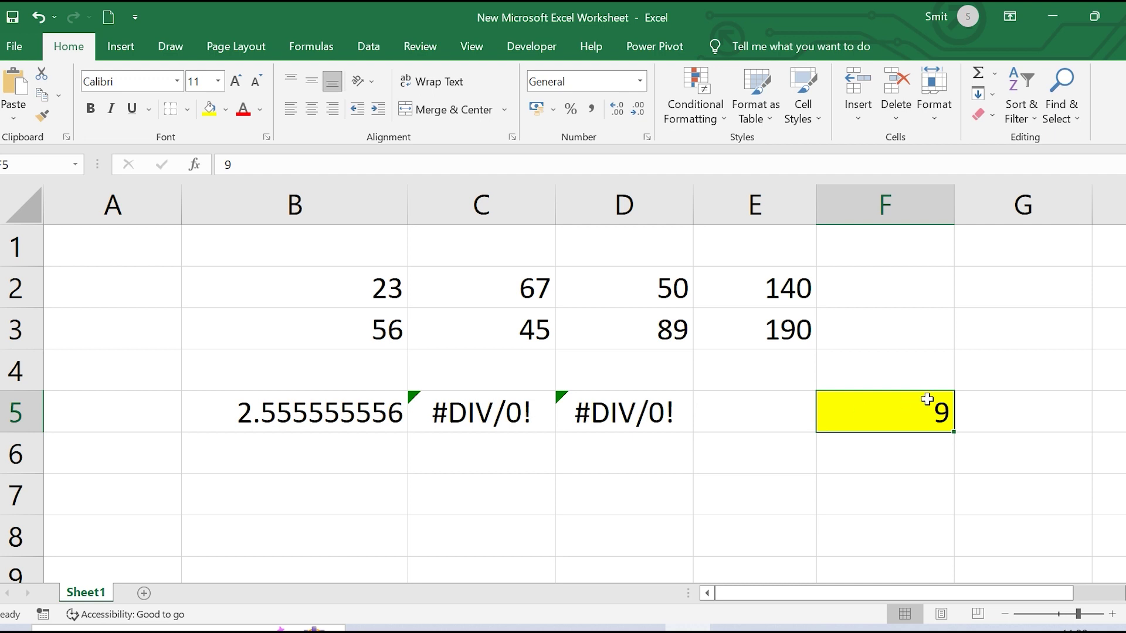
{"action": "left_click", "coordinate": [296, 415]}
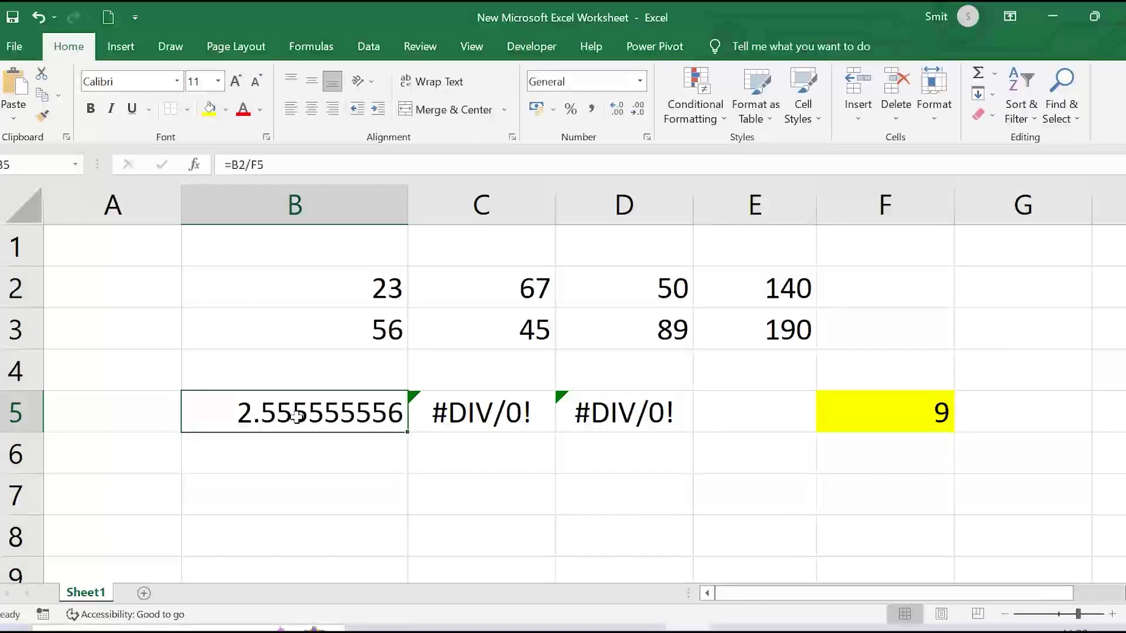
{"action": "left_click", "coordinate": [272, 169]}
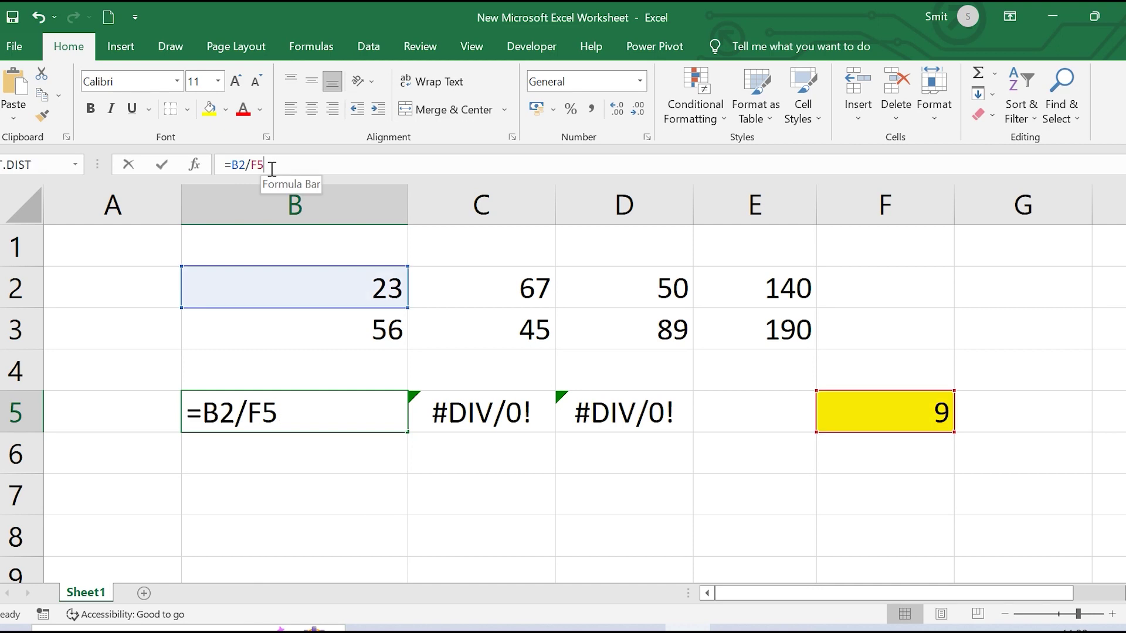
{"action": "left_click_drag", "start_coordinate": [280, 416], "coordinate": [252, 417]}
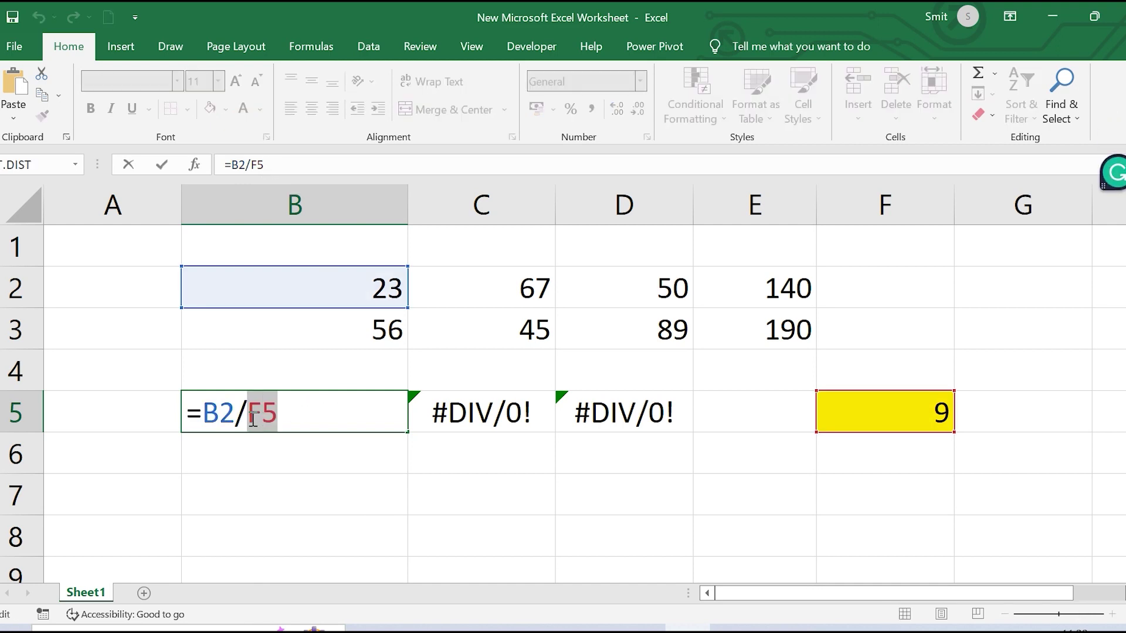
Lock the divisor so B5 reads =B2/$F$5, still giving 2.555555556
{"action": "key", "text": "F4"}
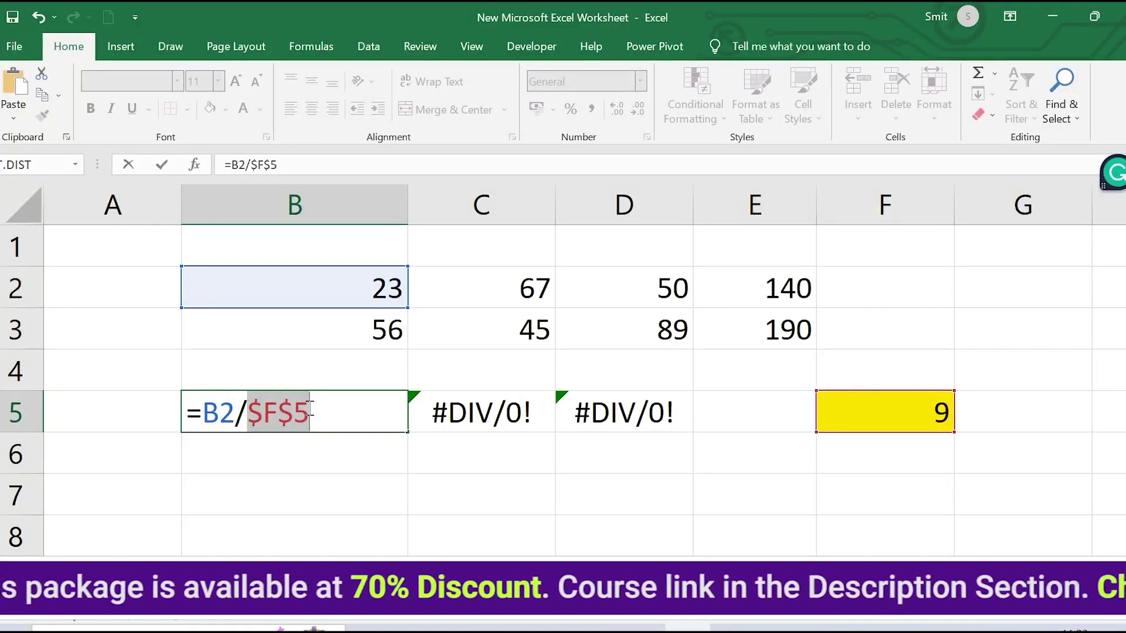
{"action": "key", "text": "Return"}
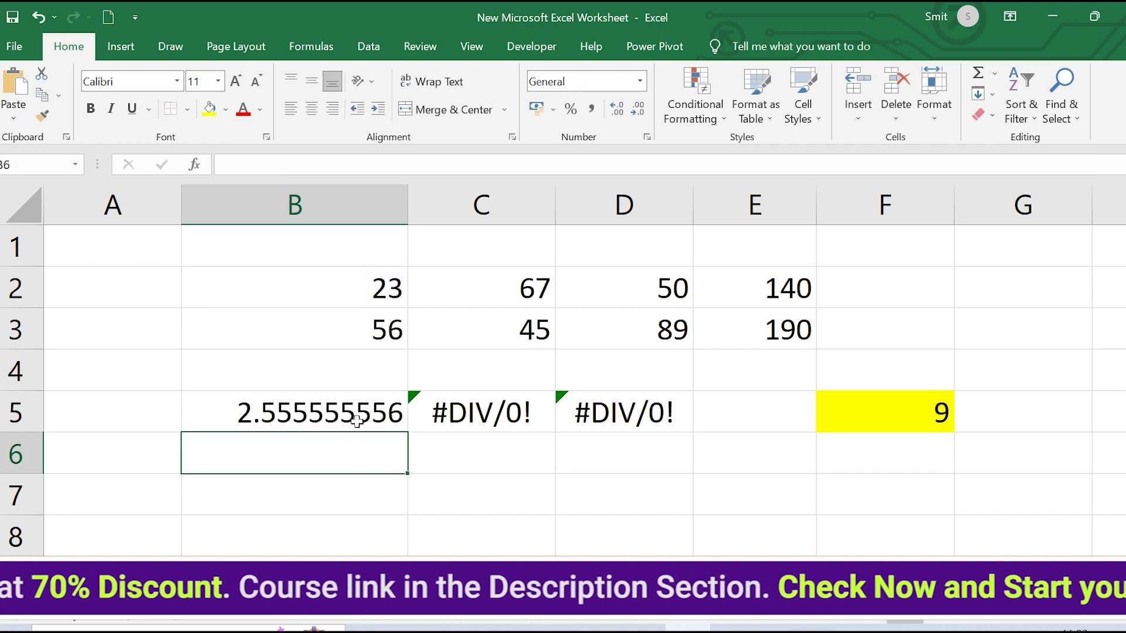
Fill B5's =B2/$F$5 formula across into C5 and D5
{"action": "left_click", "coordinate": [389, 394]}
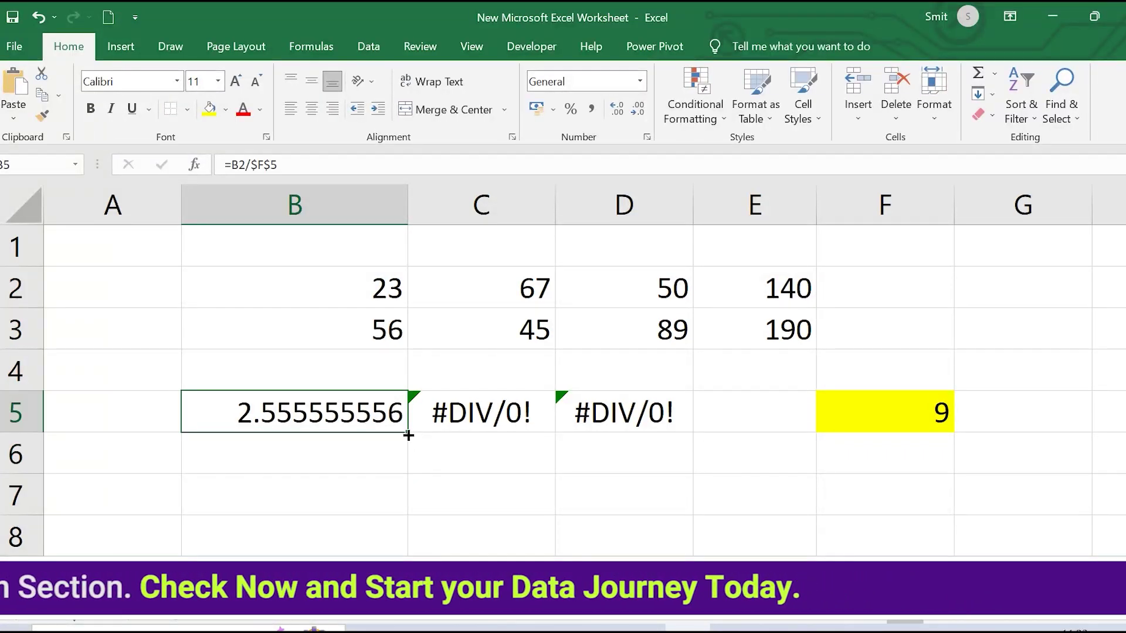
{"action": "left_click_drag", "start_coordinate": [409, 433], "coordinate": [543, 434]}
{"action": "left_click_drag", "start_coordinate": [618, 432], "coordinate": [648, 423]}
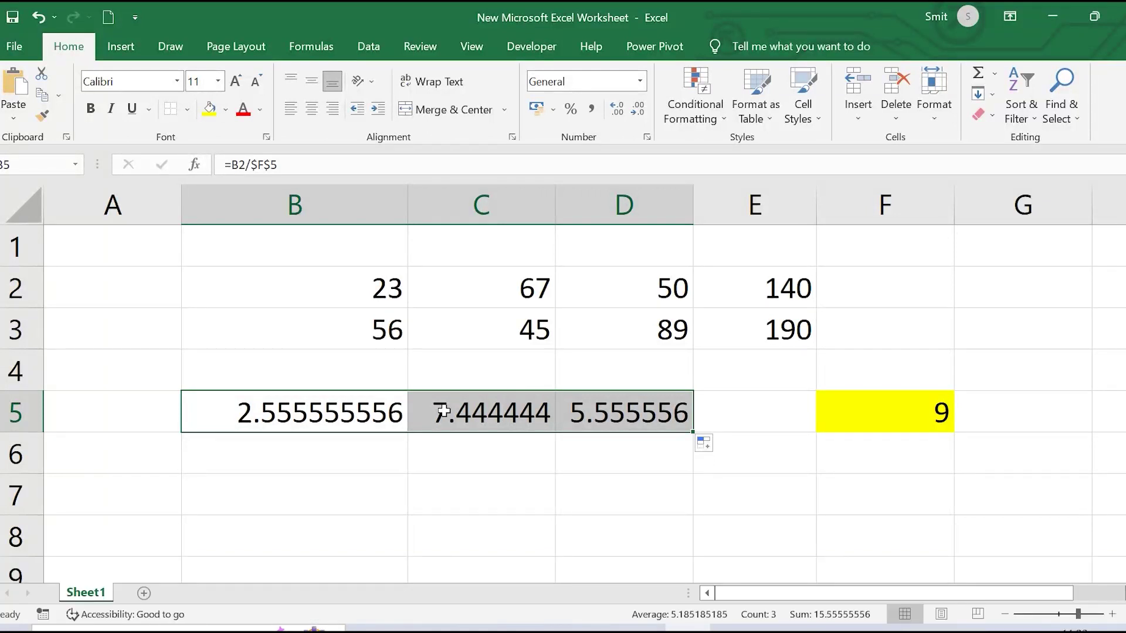
Verify the B5, C5 and D5 formulas (7.444444 and 5.555556), glance at the Word questions, and return
{"action": "left_click", "coordinate": [243, 412]}
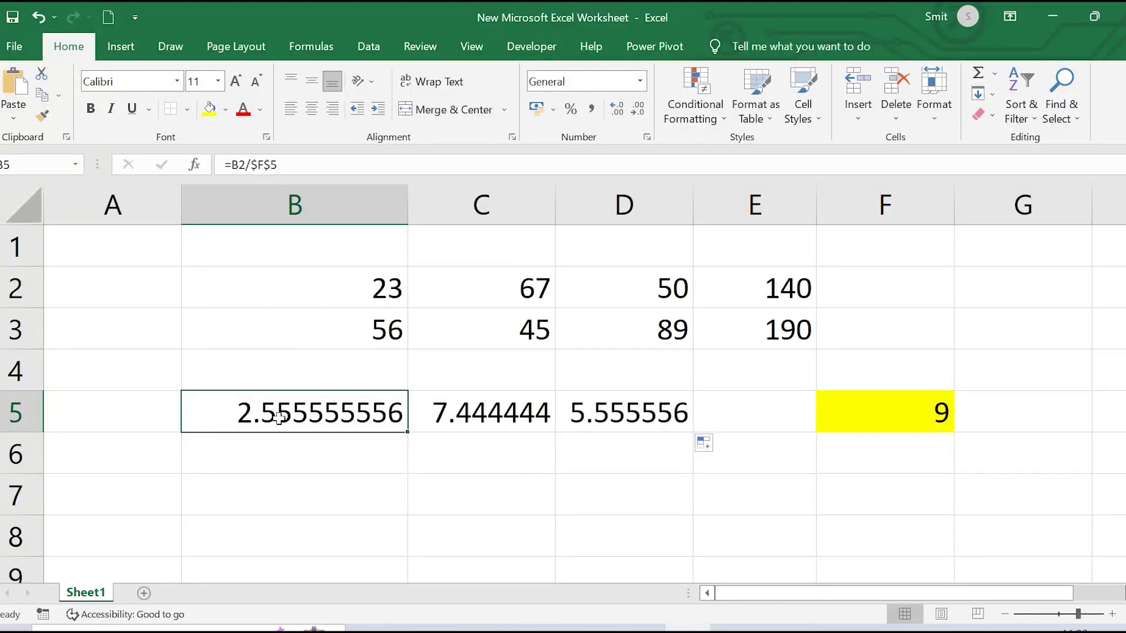
{"action": "left_click", "coordinate": [450, 422]}
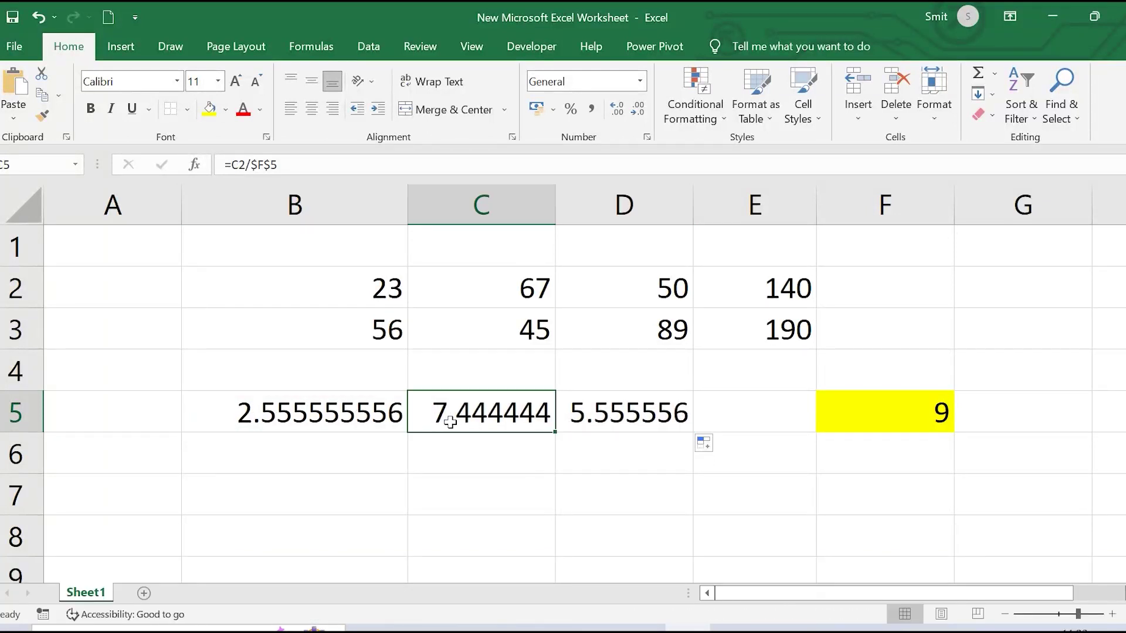
{"action": "left_click", "coordinate": [669, 411]}
{"action": "left_click", "coordinate": [459, 415]}
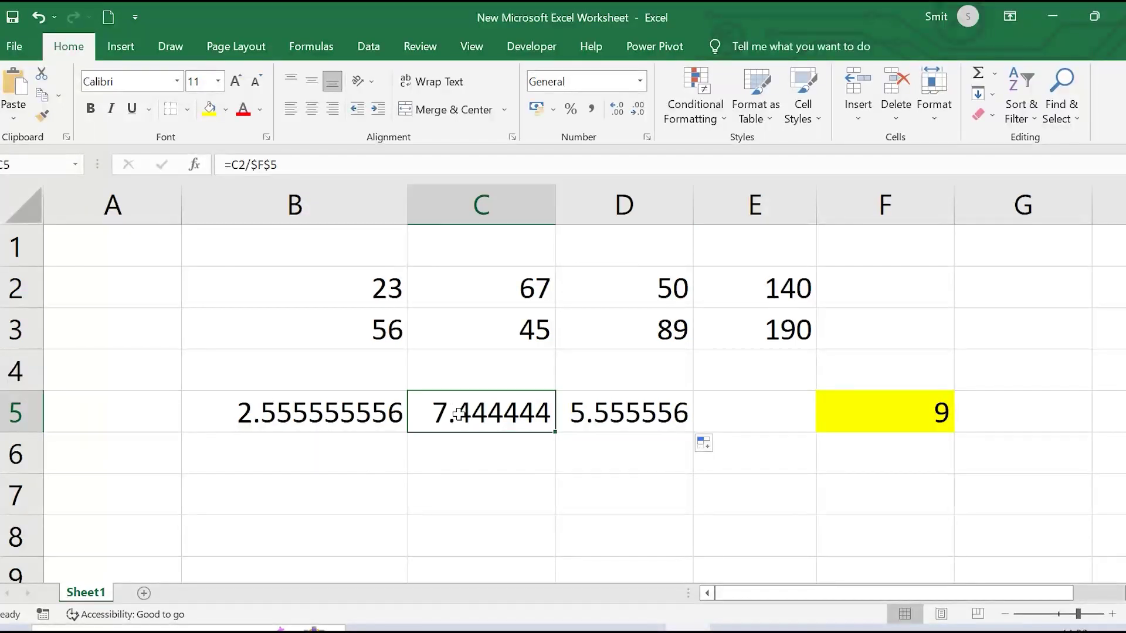
{"action": "left_click", "coordinate": [278, 414]}
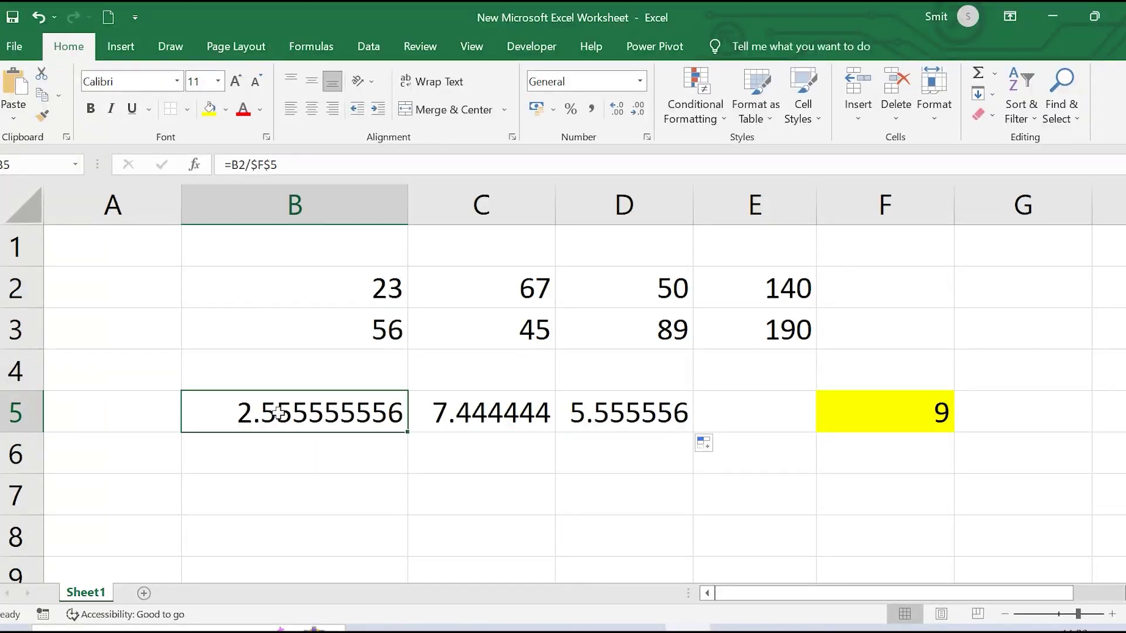
{"action": "left_click", "coordinate": [658, 411]}
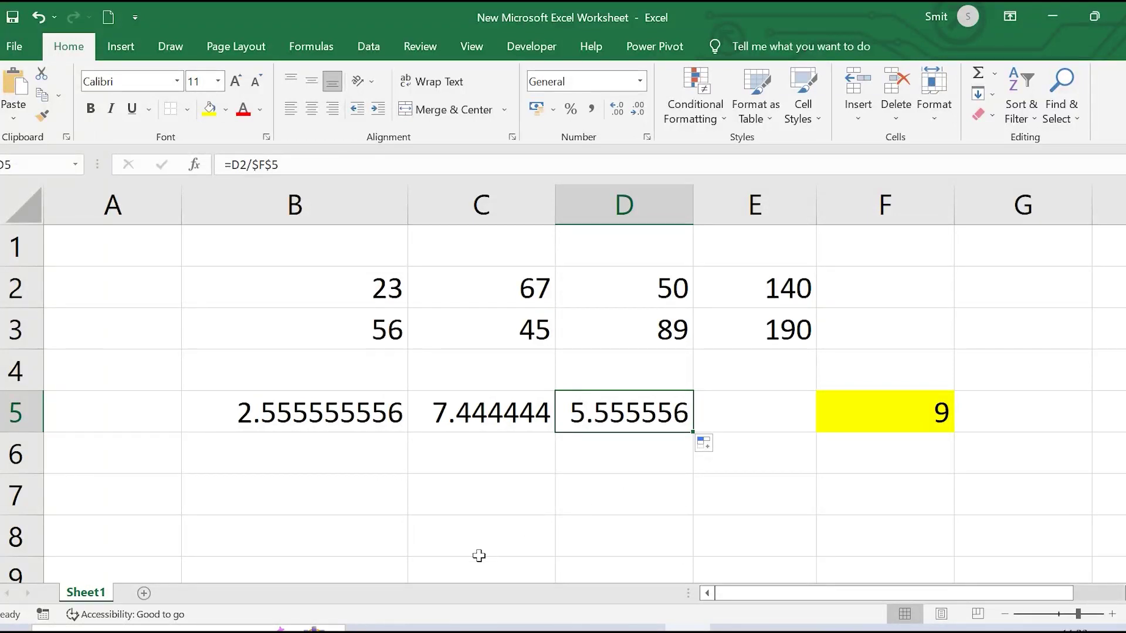
{"action": "key", "text": "alt+Tab"}
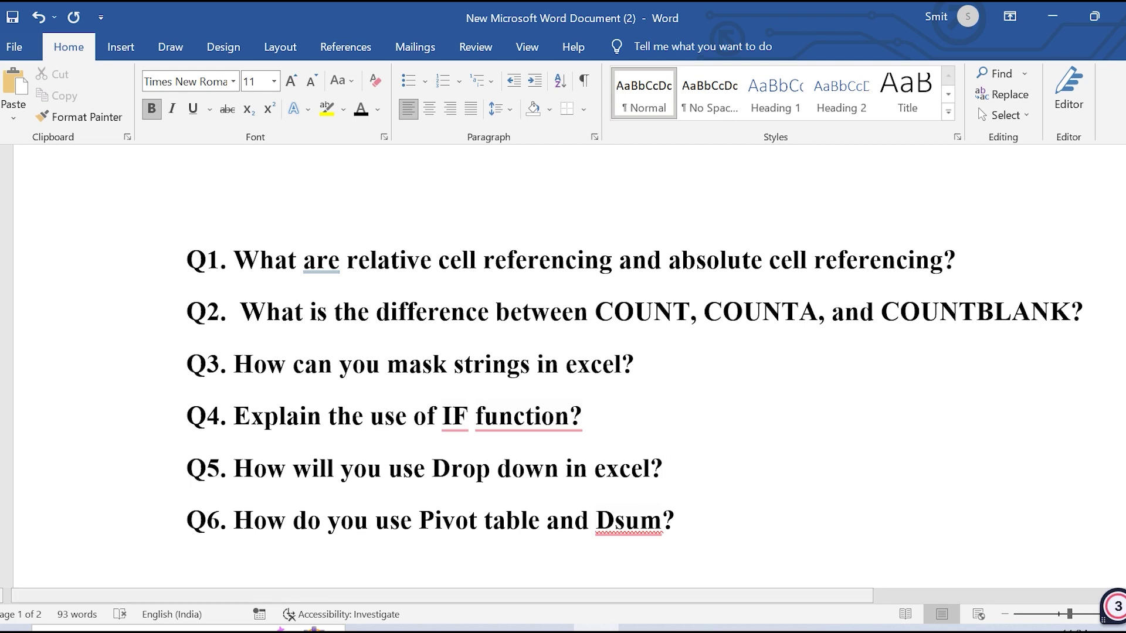
{"action": "left_click", "coordinate": [688, 628]}
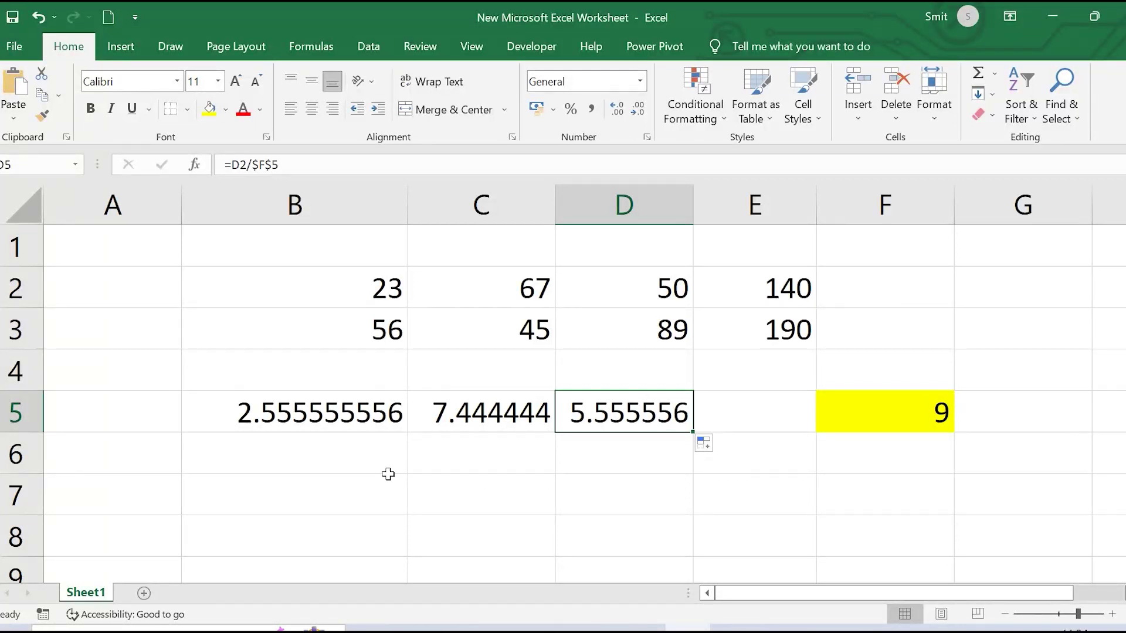
Enter 5 in B7 and 7 in B8
{"action": "left_click", "coordinate": [302, 496]}
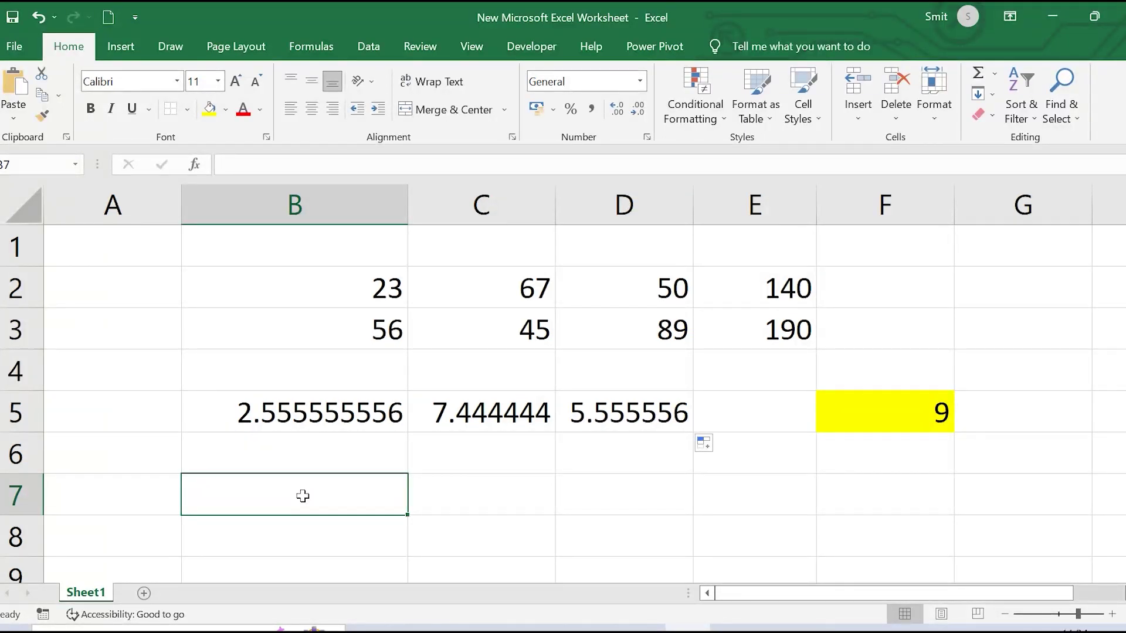
{"action": "type", "text": "5"}
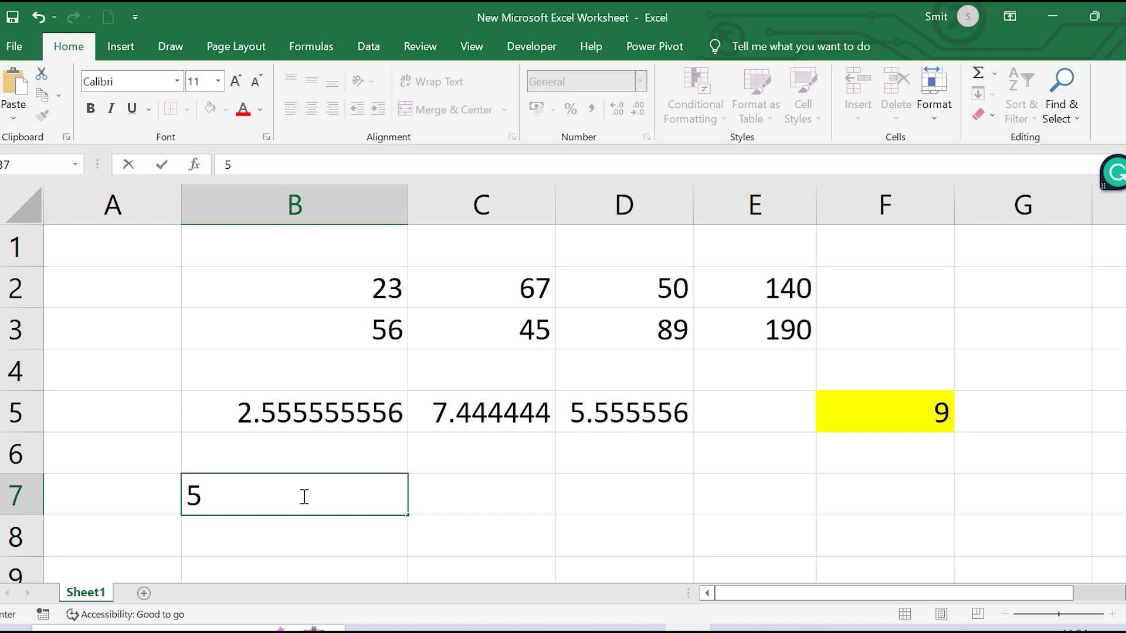
{"action": "scroll", "coordinate": [304, 496], "scroll_direction": "down", "scroll_amount": 1}
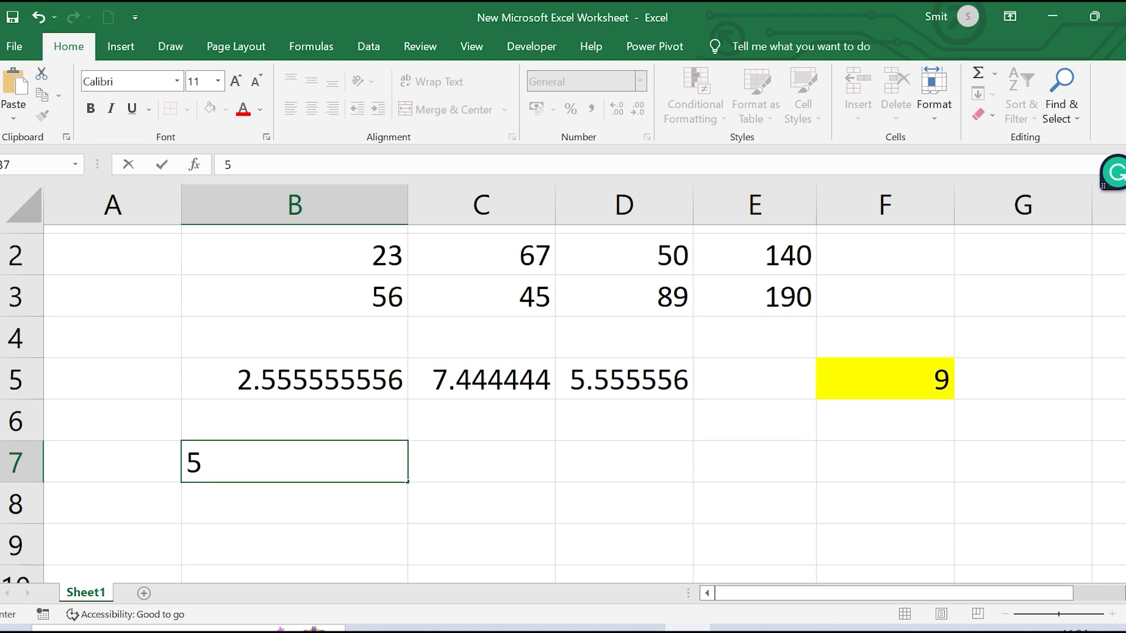
{"action": "scroll", "coordinate": [258, 371], "scroll_direction": "down", "scroll_amount": 2}
{"action": "left_click", "coordinate": [265, 329]}
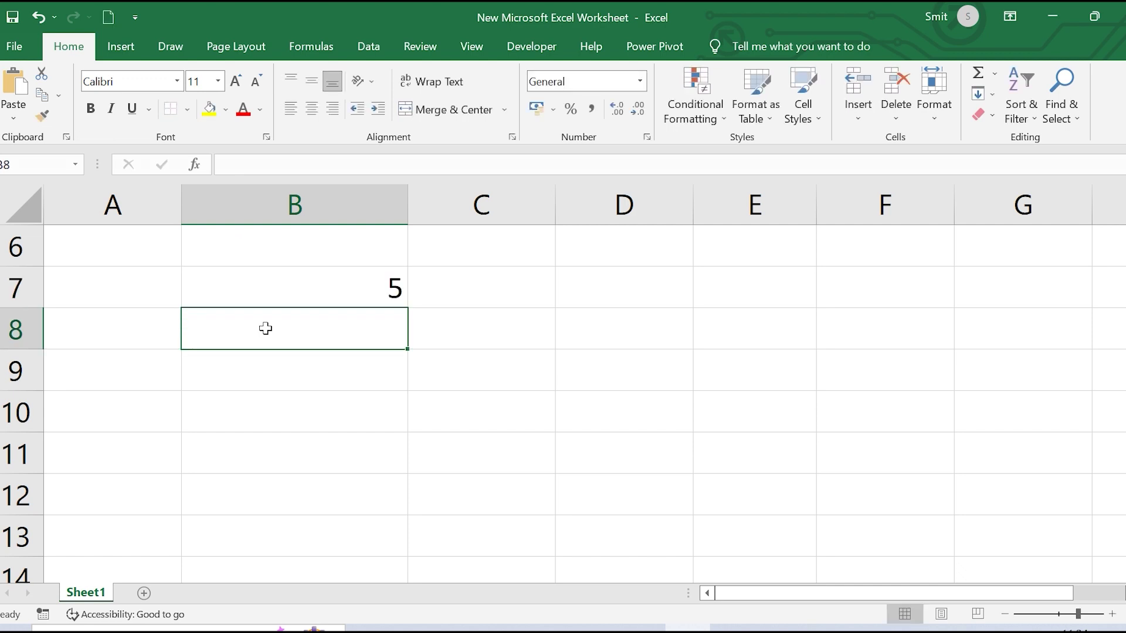
{"action": "type", "text": "7"}
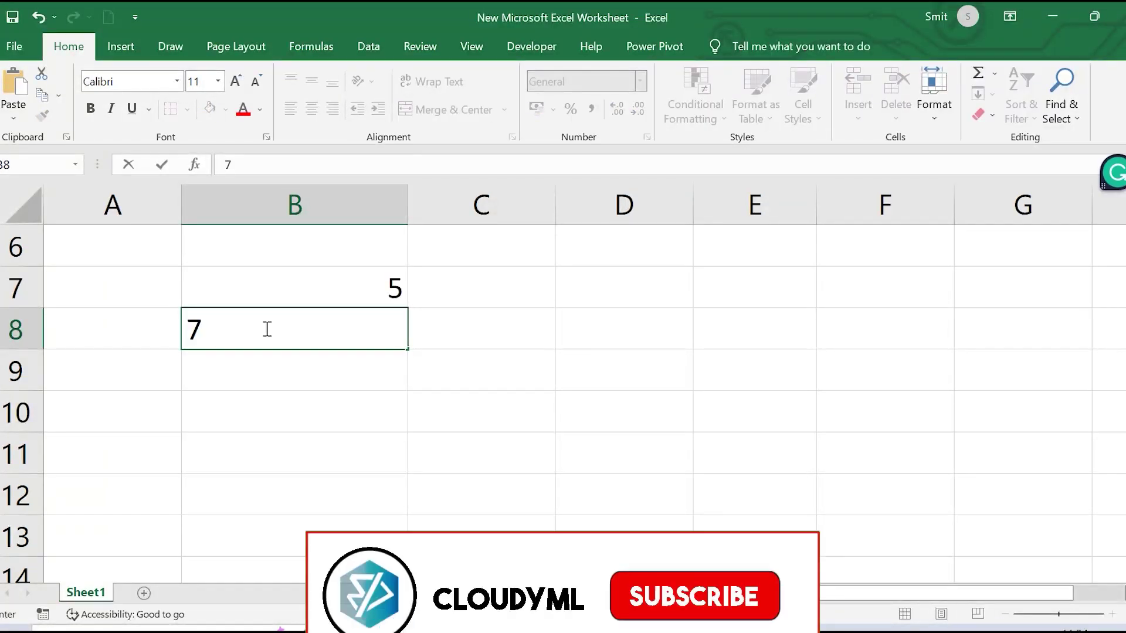
{"action": "key", "text": "Return"}
{"action": "key", "text": "Return"}
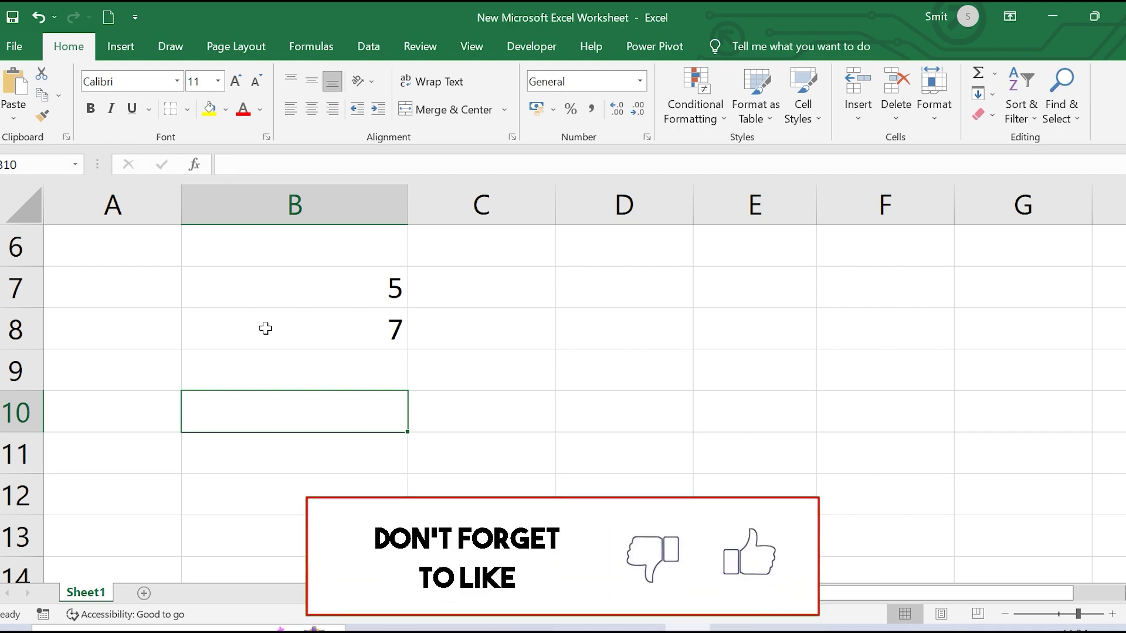
Enter the text apple in B10 and 8 in B11
{"action": "type", "text": "apple"}
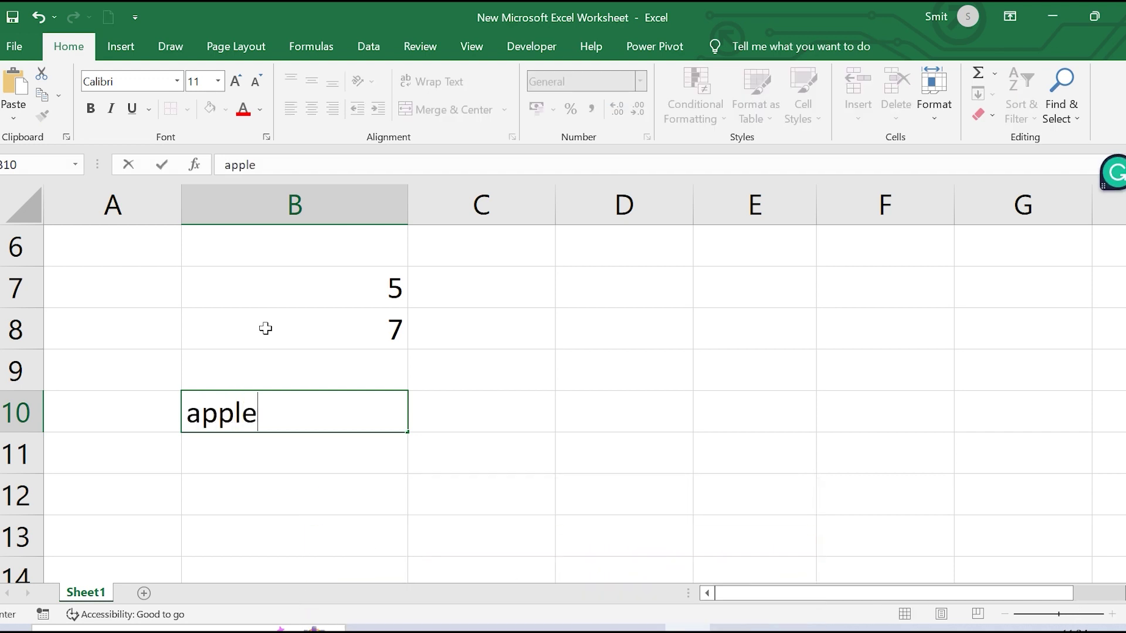
{"action": "left_click", "coordinate": [306, 446]}
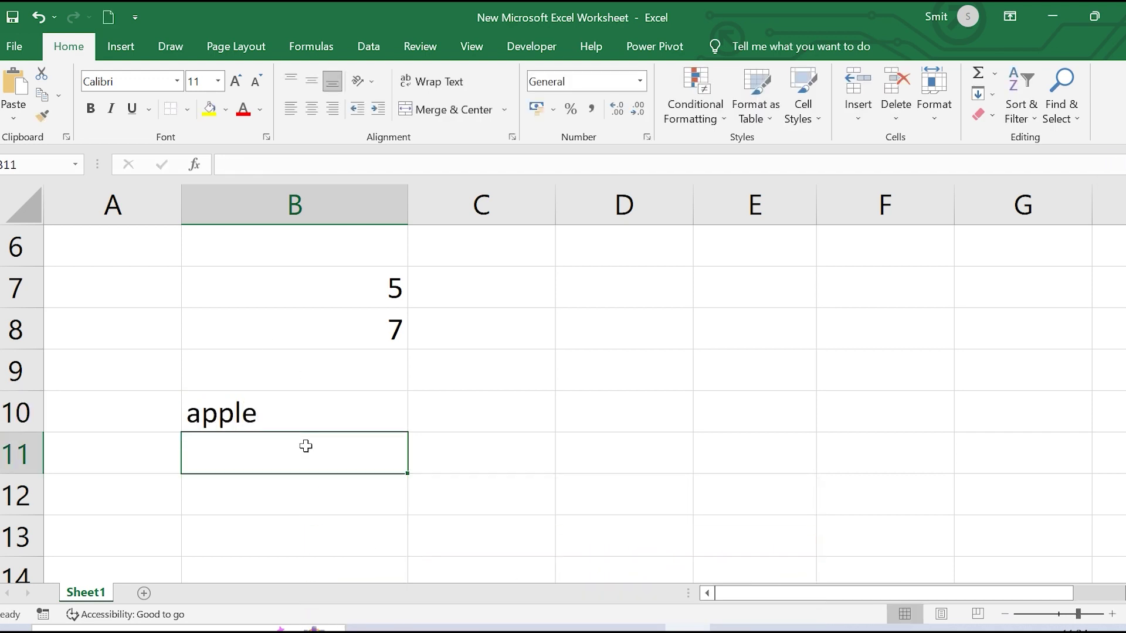
{"action": "type", "text": "8"}
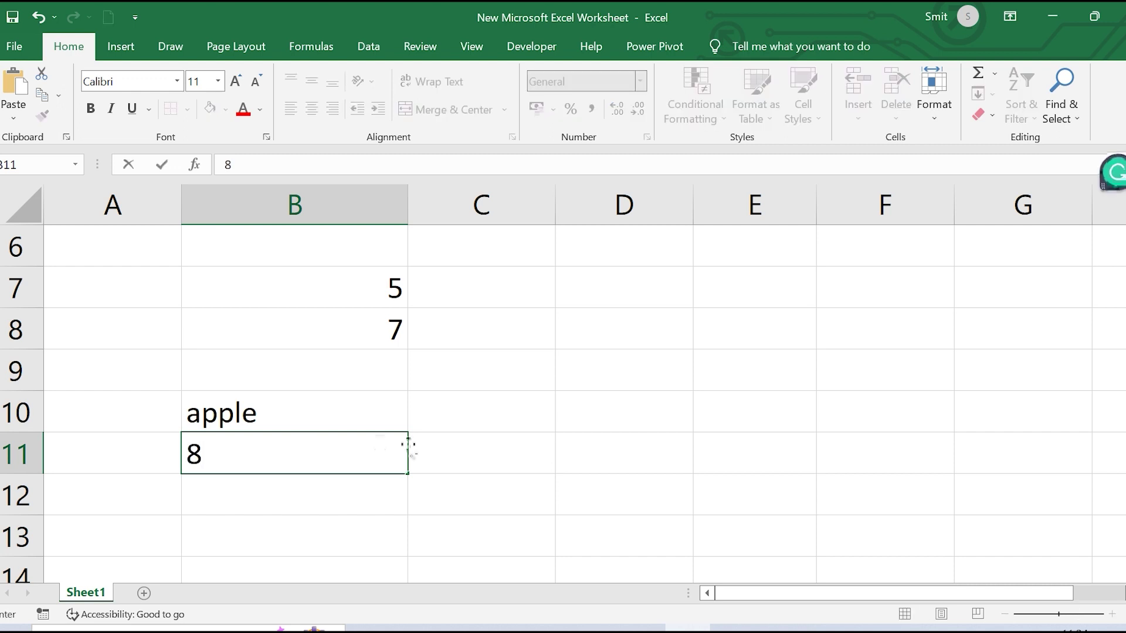
{"action": "left_click", "coordinate": [520, 464]}
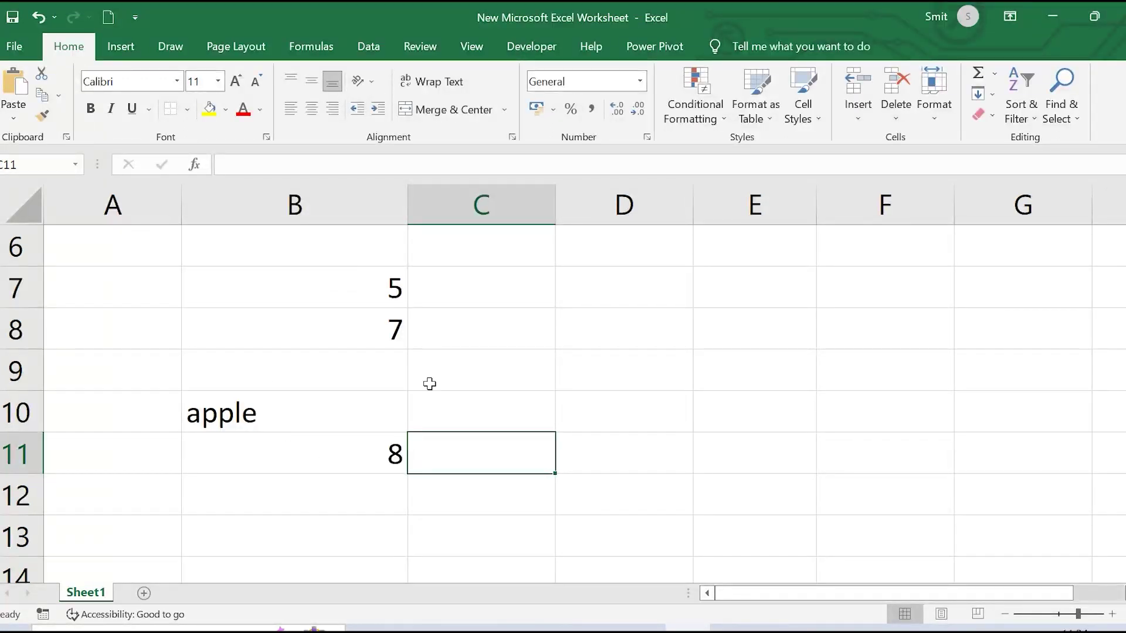
Apply All Borders to B7:B11, then type = in B12 to begin a formula
{"action": "left_click_drag", "start_coordinate": [276, 284], "coordinate": [342, 455]}
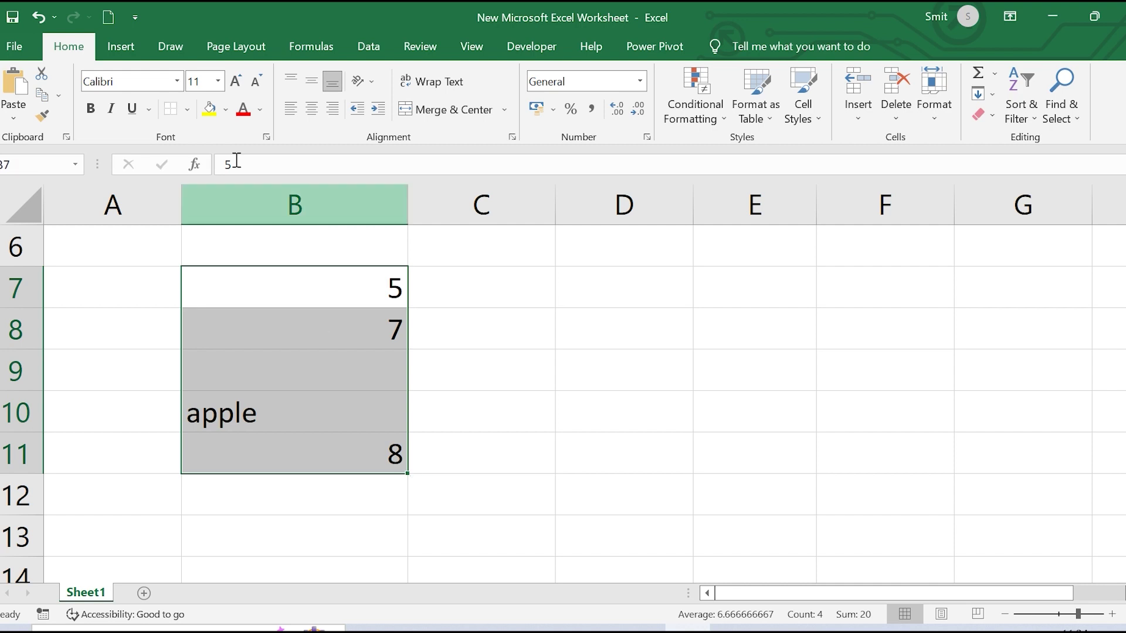
{"action": "left_click", "coordinate": [183, 109]}
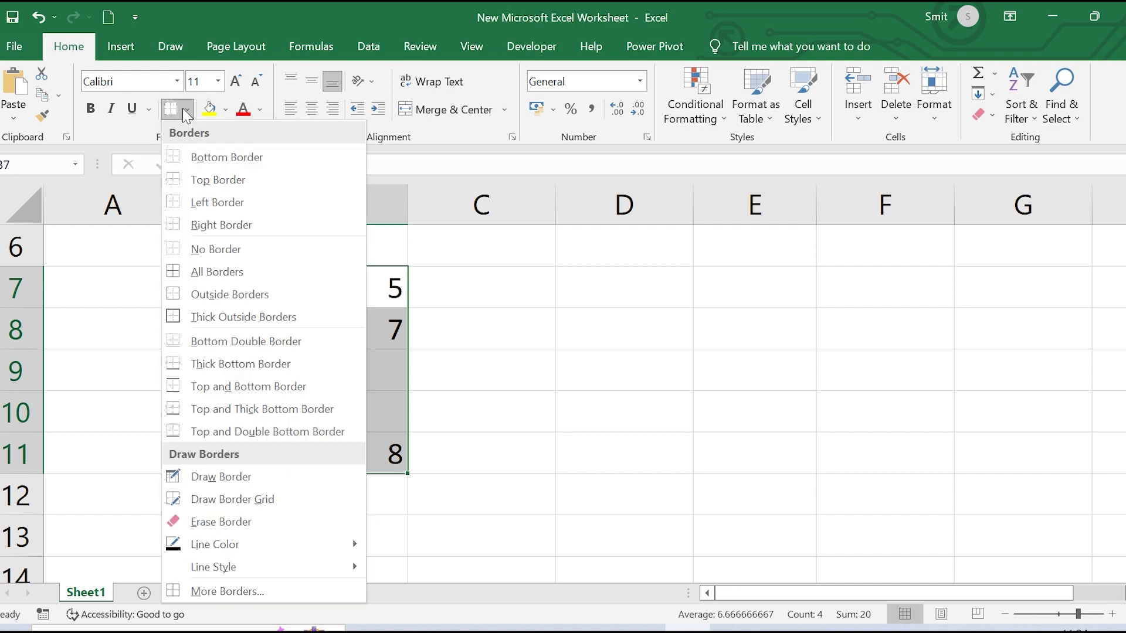
{"action": "left_click", "coordinate": [202, 270]}
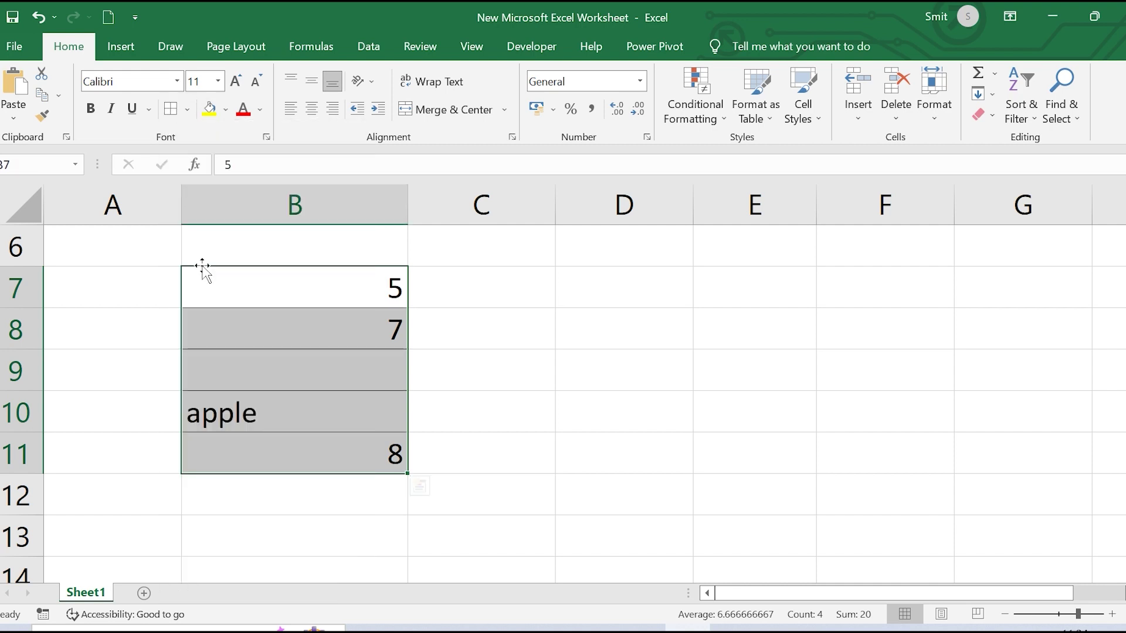
{"action": "left_click", "coordinate": [299, 510]}
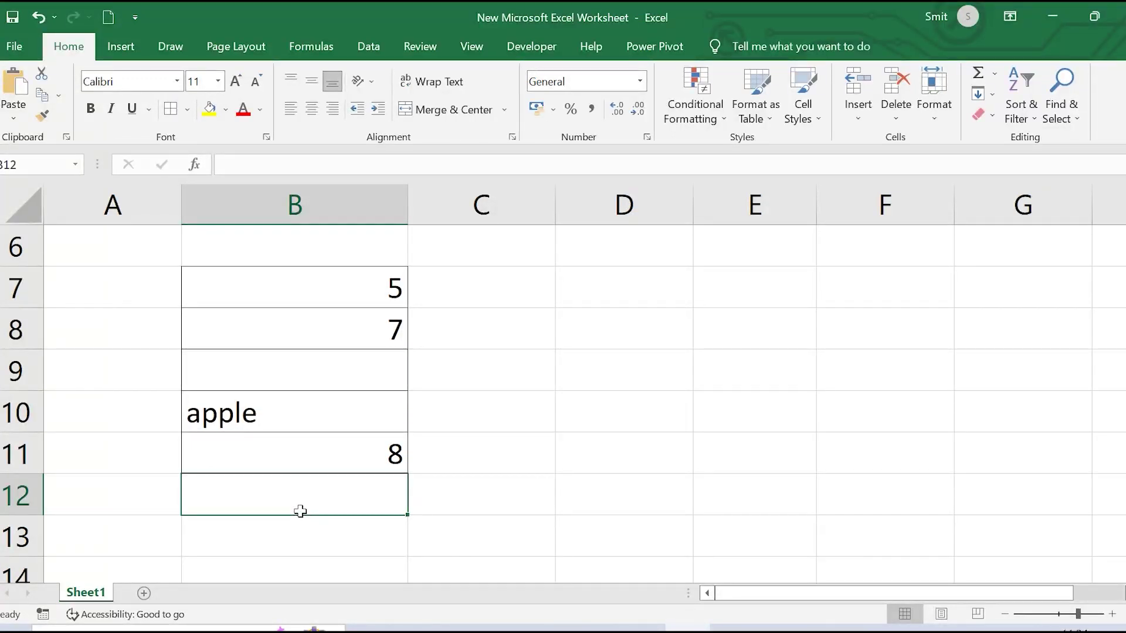
{"action": "type", "text": "="}
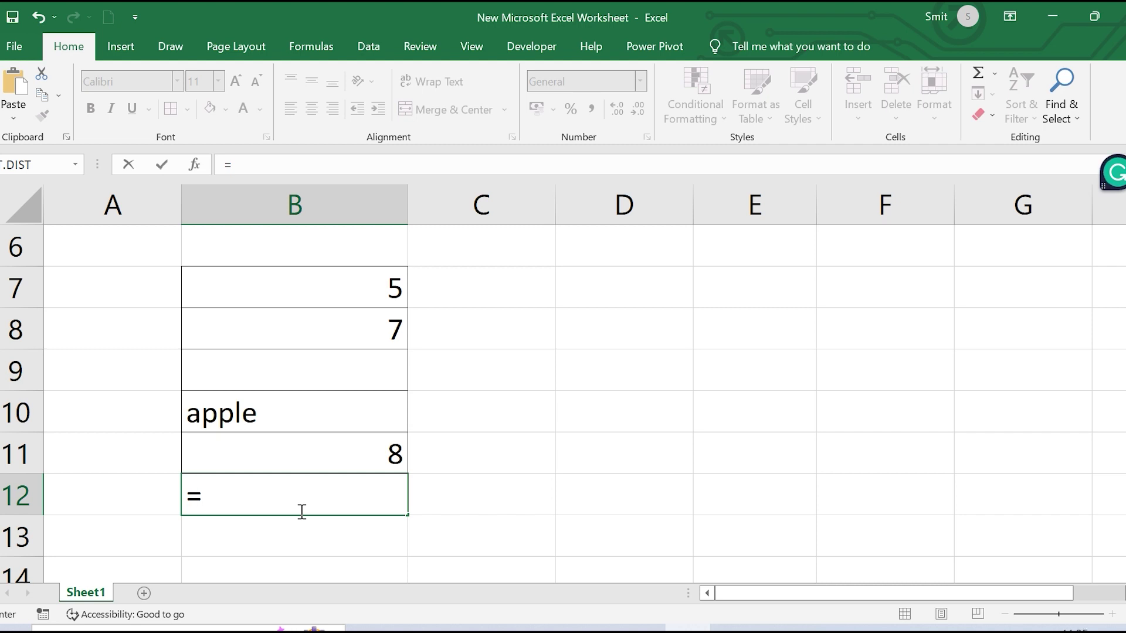
Enter =COUNT(B7:B11) in B12, fixing the mistyped 'conut', so it returns 3
{"action": "type", "text": "co"}
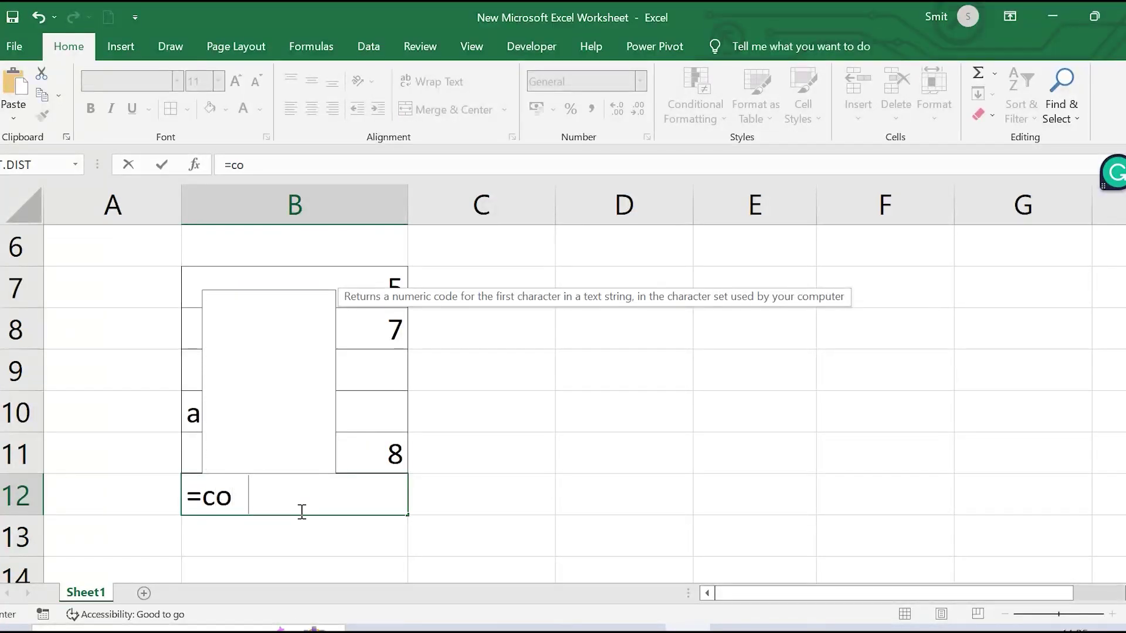
{"action": "type", "text": "nut"}
{"action": "key", "text": "BackSpace"}
{"action": "key", "text": "BackSpace"}
{"action": "key", "text": "BackSpace"}
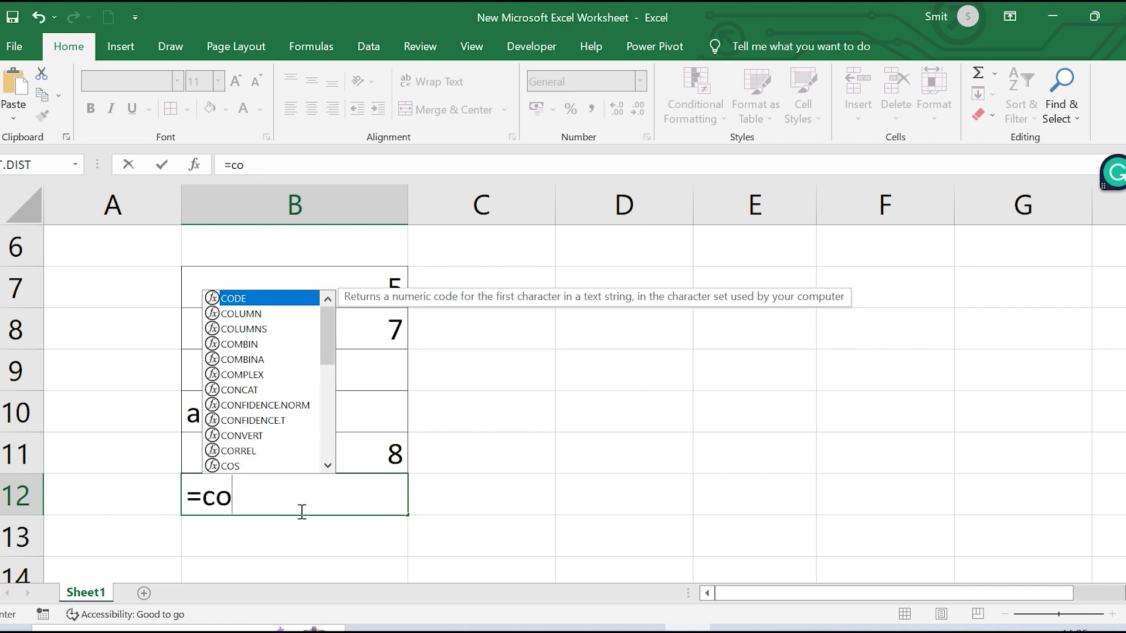
{"action": "type", "text": "unt"}
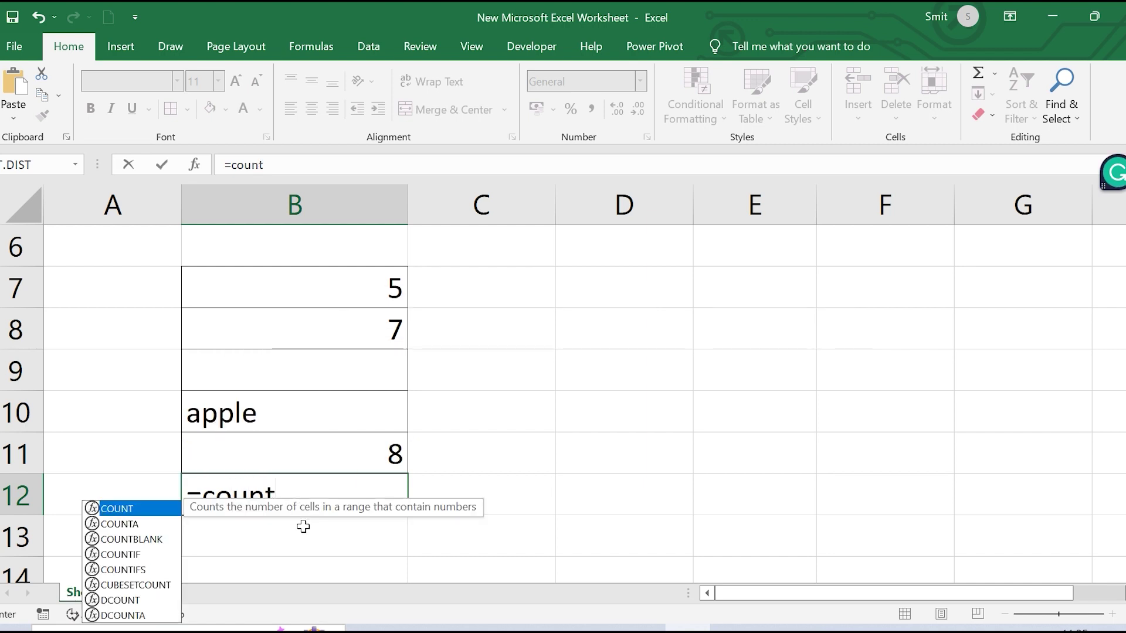
{"action": "double_click", "coordinate": [131, 509]}
{"action": "left_click", "coordinate": [126, 504]}
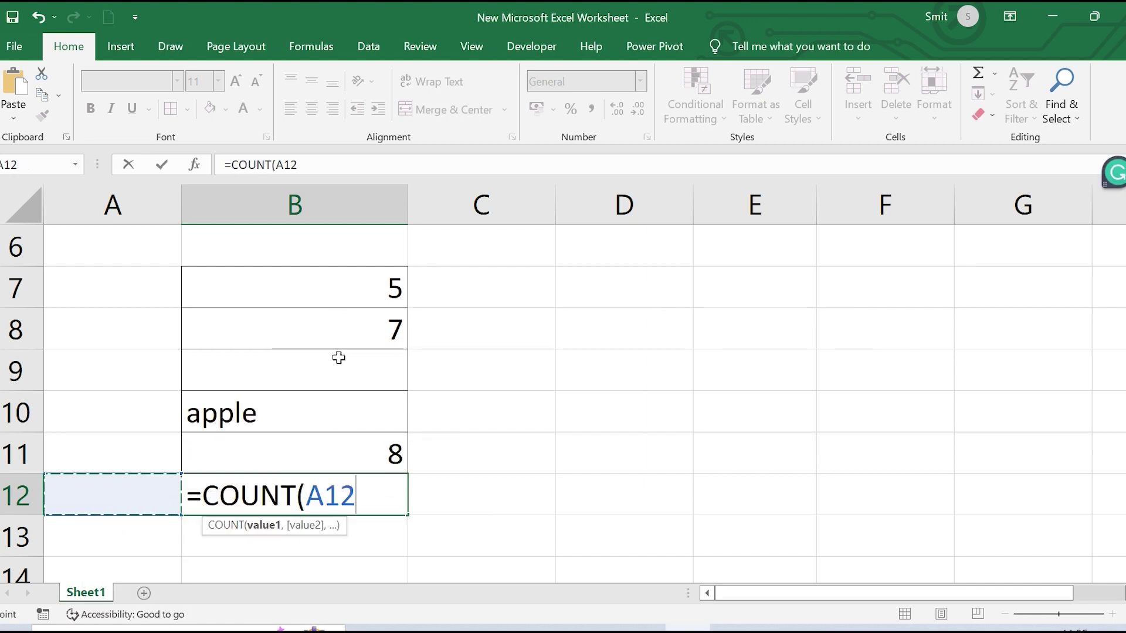
{"action": "left_click_drag", "start_coordinate": [340, 281], "coordinate": [343, 364]}
{"action": "left_click_drag", "start_coordinate": [342, 412], "coordinate": [343, 456]}
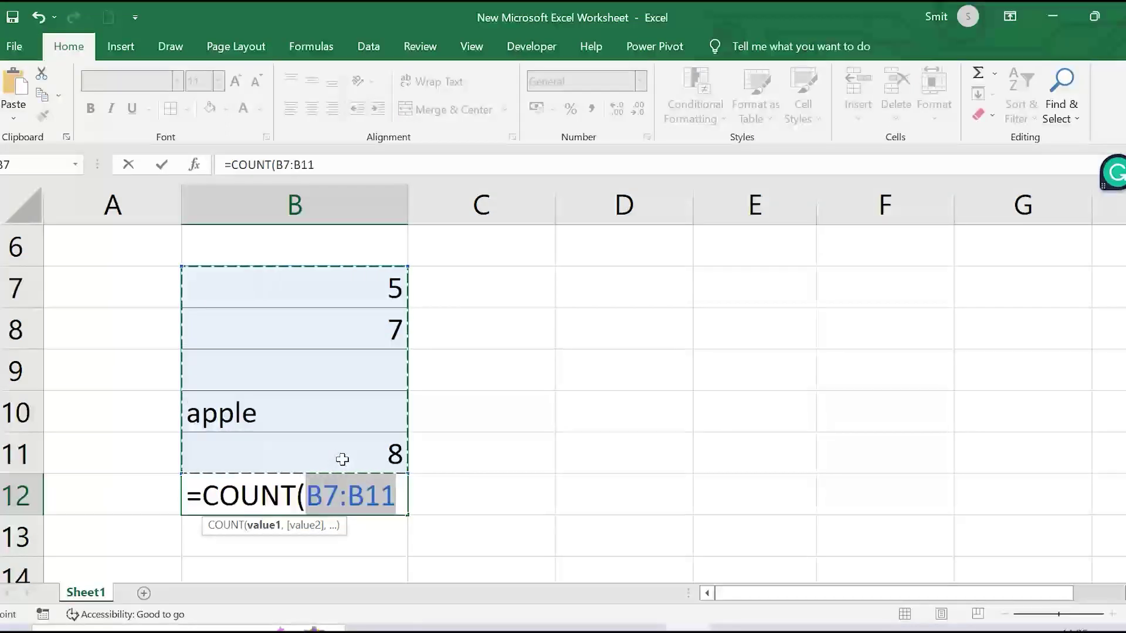
{"action": "type", "text": ")"}
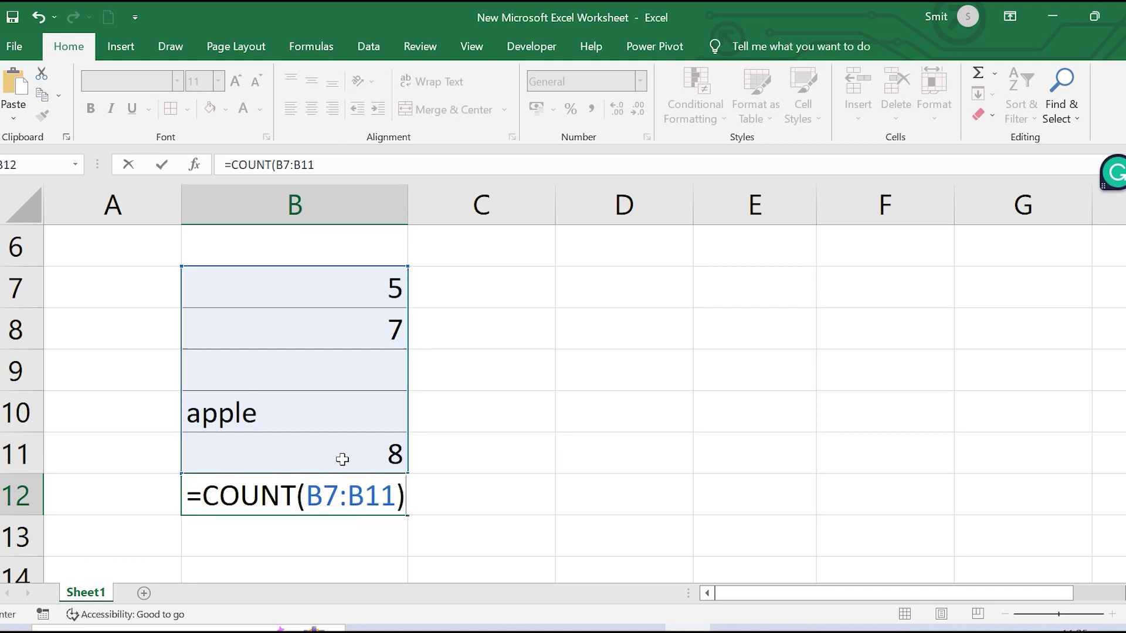
{"action": "key", "text": "Return"}
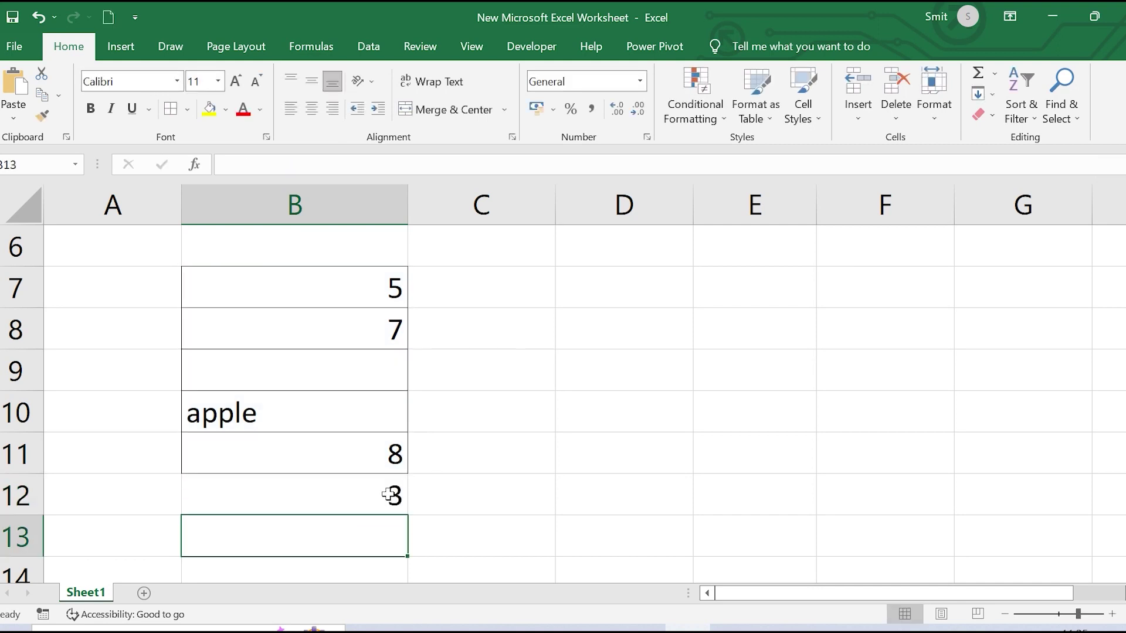
{"action": "left_click", "coordinate": [374, 496]}
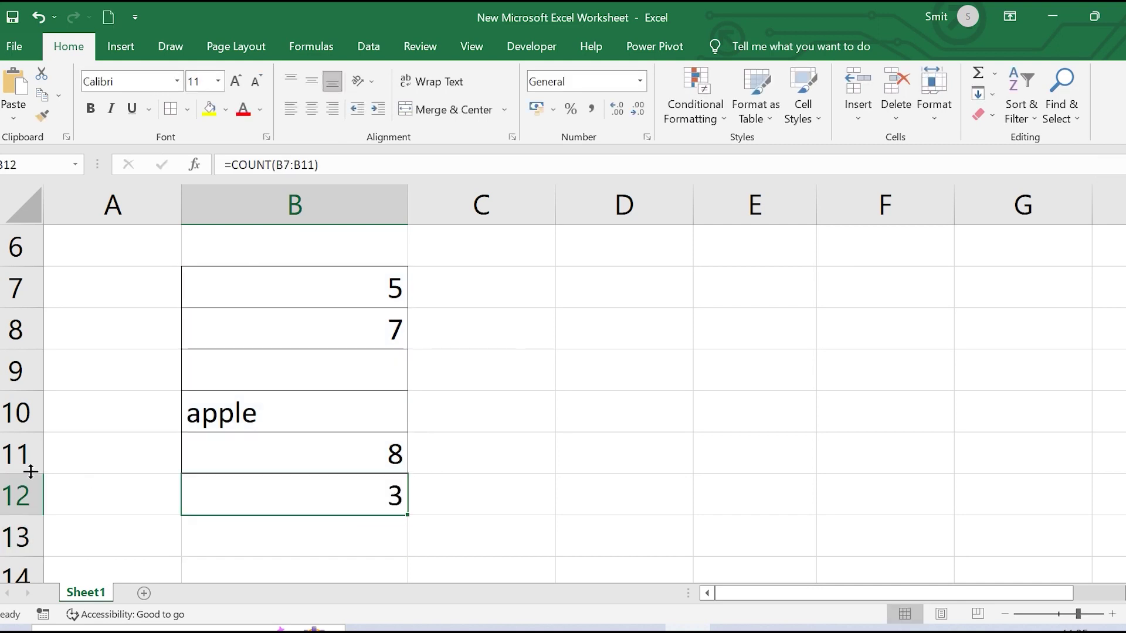
{"action": "left_click", "coordinate": [88, 495]}
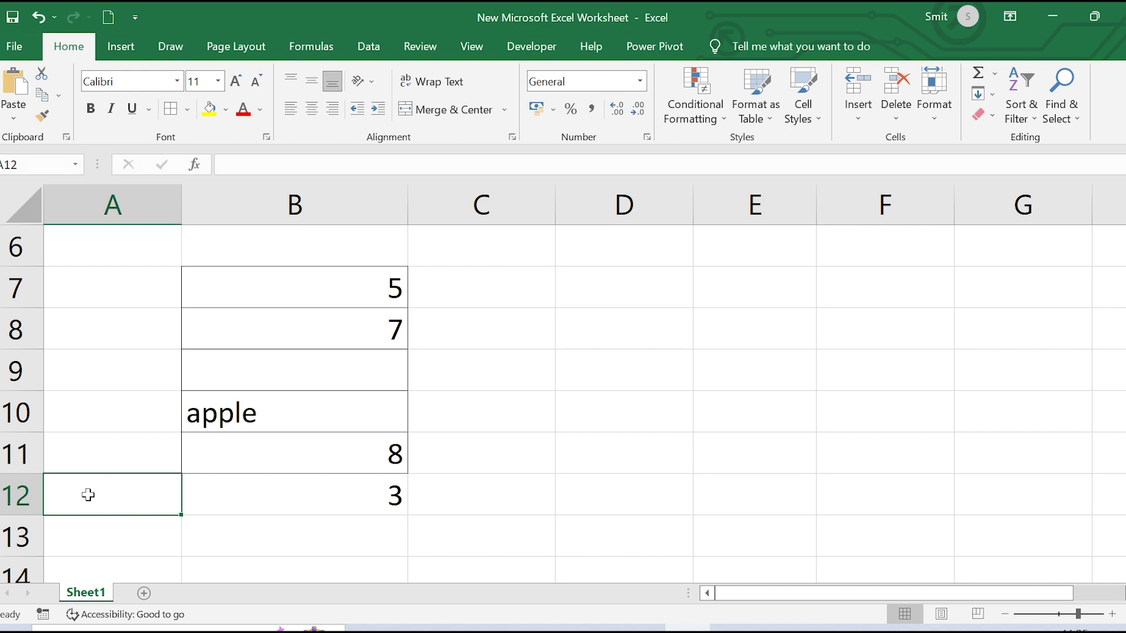
Label A12 COUNT and make A12:B12 bold with a yellow fill
{"action": "type", "text": "COUNT"}
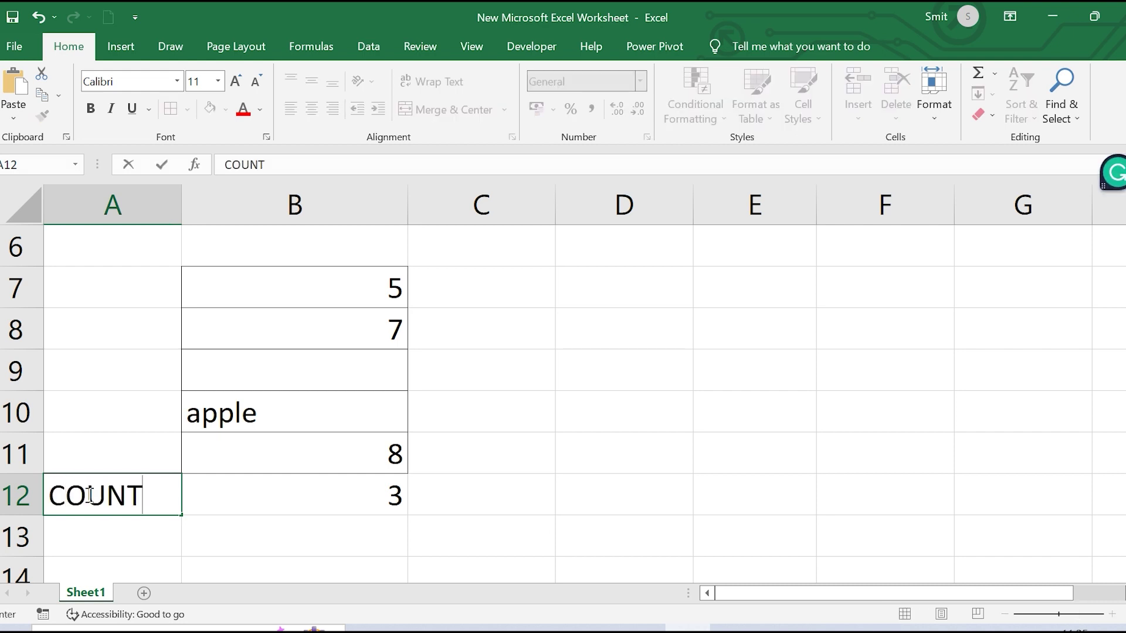
{"action": "left_click", "coordinate": [528, 503]}
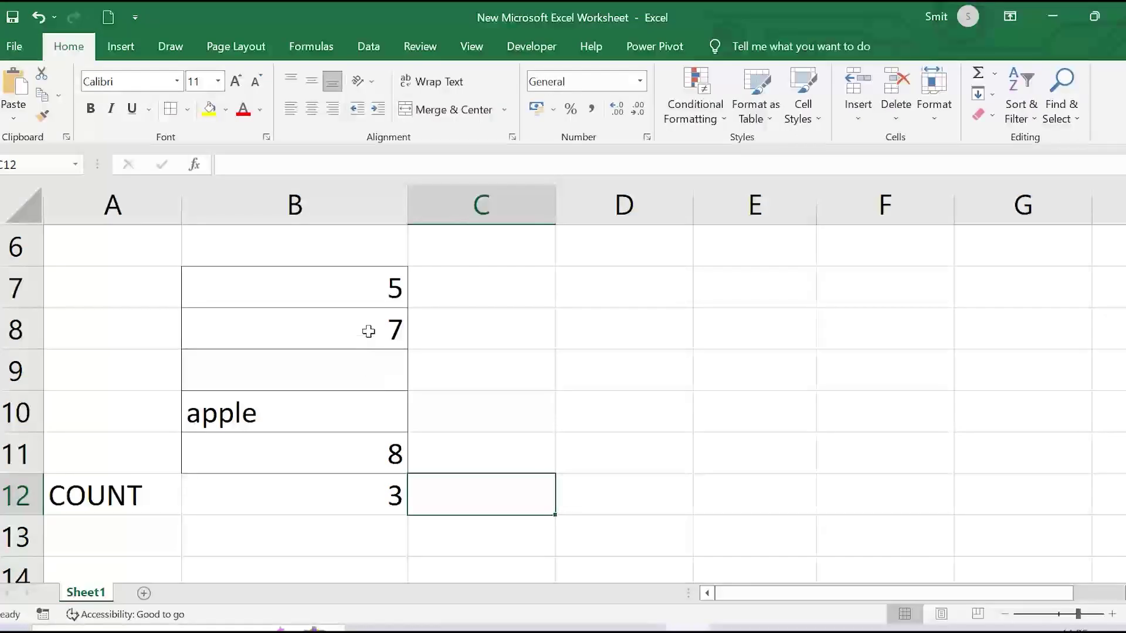
{"action": "left_click", "coordinate": [222, 483]}
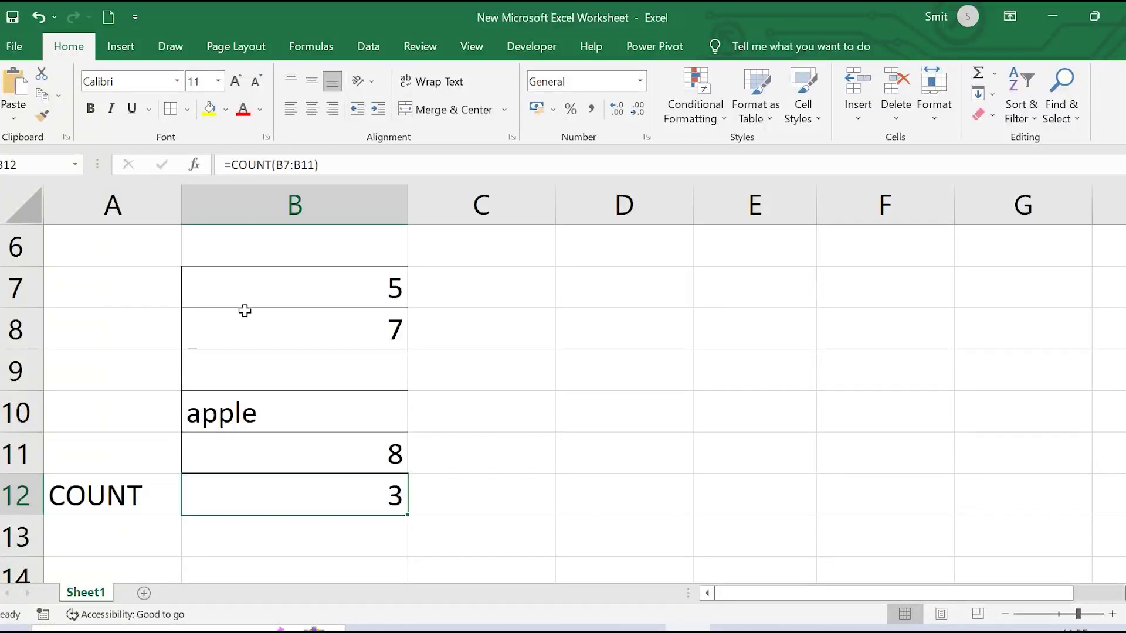
{"action": "left_click", "coordinate": [91, 108]}
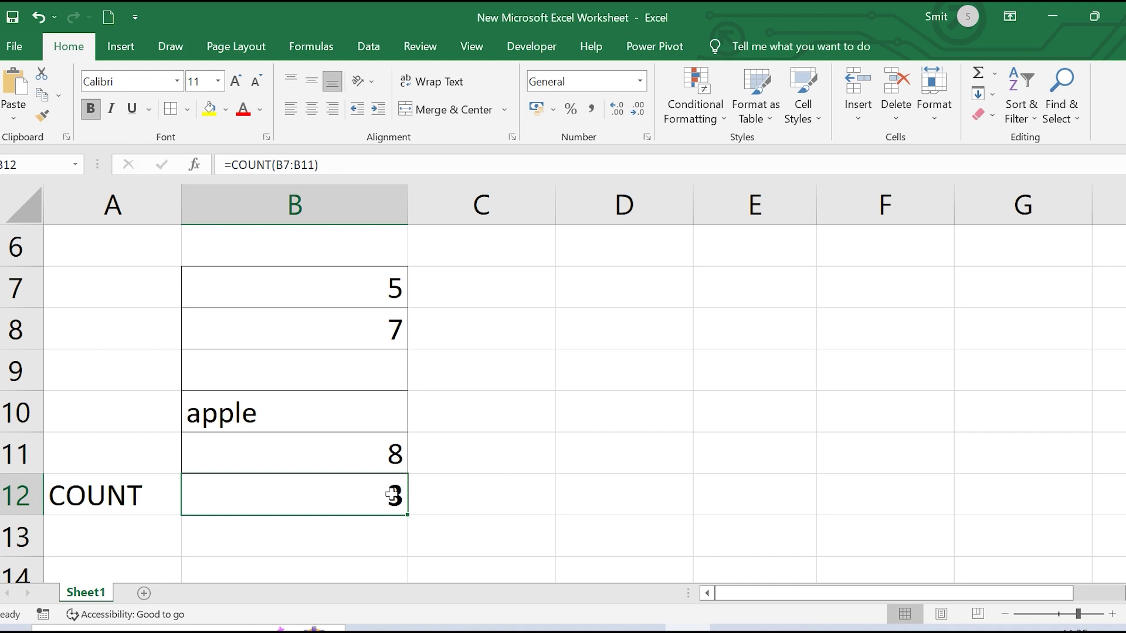
{"action": "left_click_drag", "start_coordinate": [105, 501], "coordinate": [257, 505]}
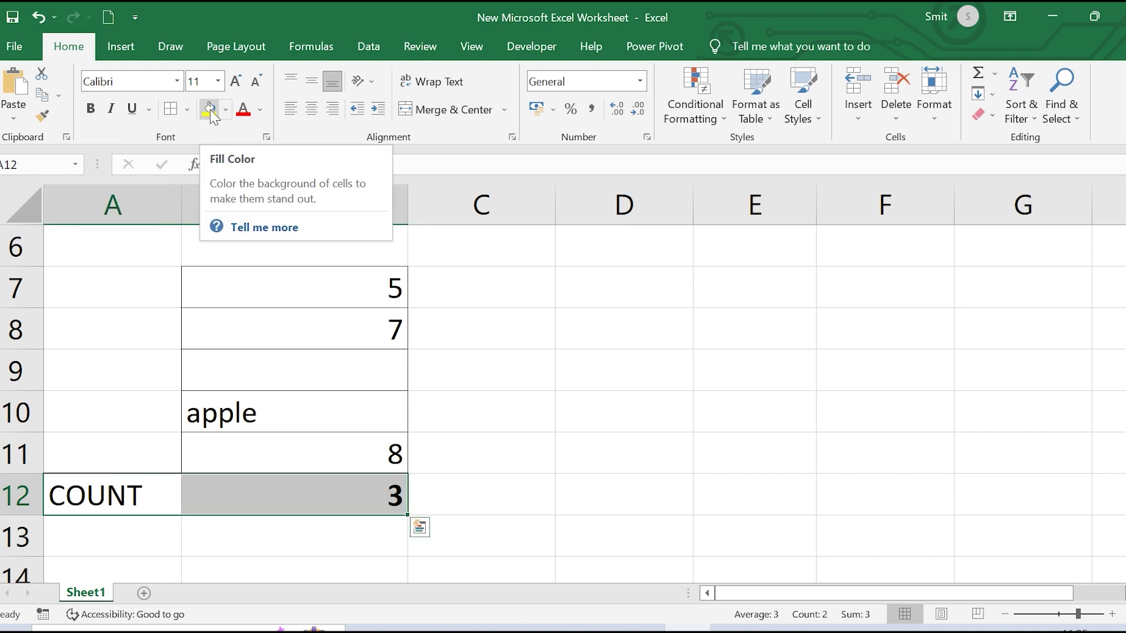
{"action": "left_click", "coordinate": [90, 109]}
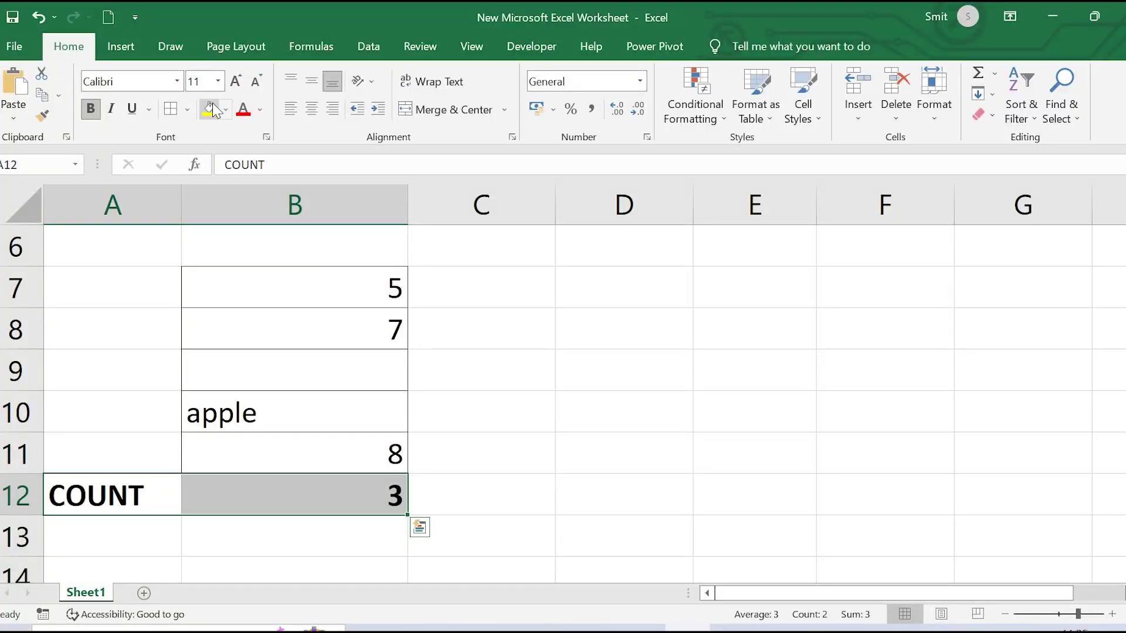
{"action": "left_click", "coordinate": [213, 103]}
{"action": "left_click", "coordinate": [625, 302]}
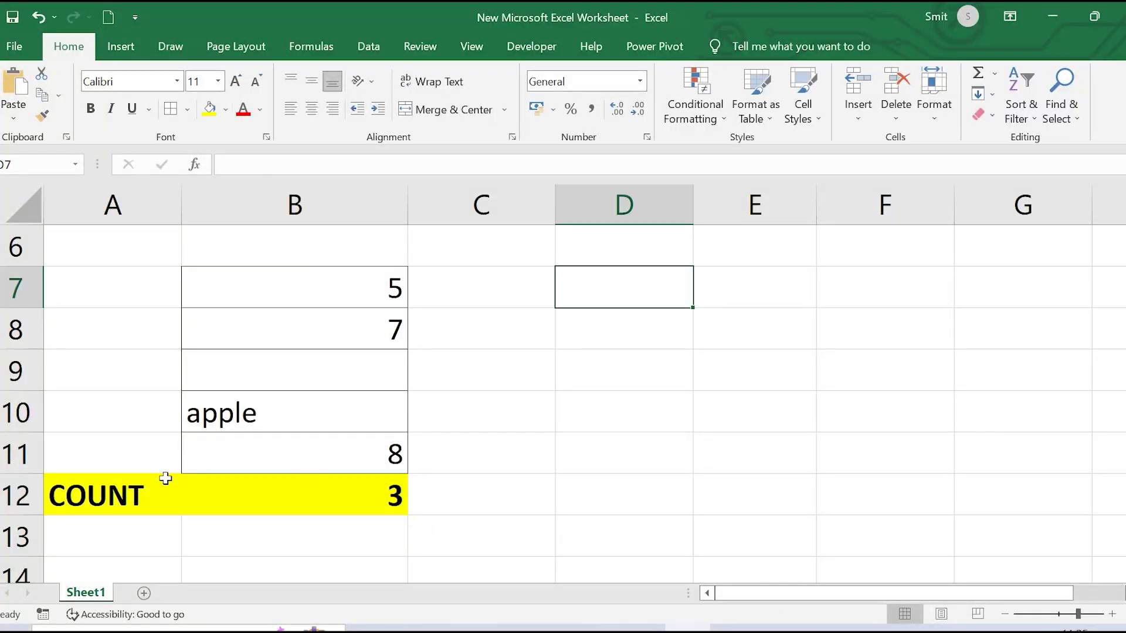
Start a label in A13, then erase the mistyped COUNTA text
{"action": "left_click", "coordinate": [124, 526]}
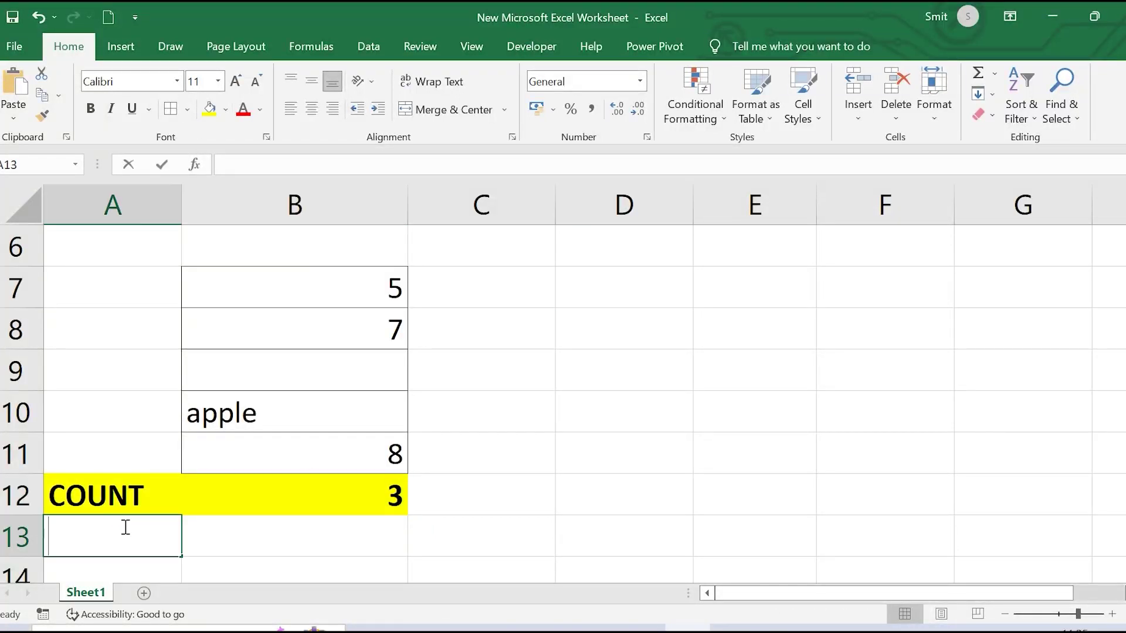
{"action": "type", "text": "COUNT"}
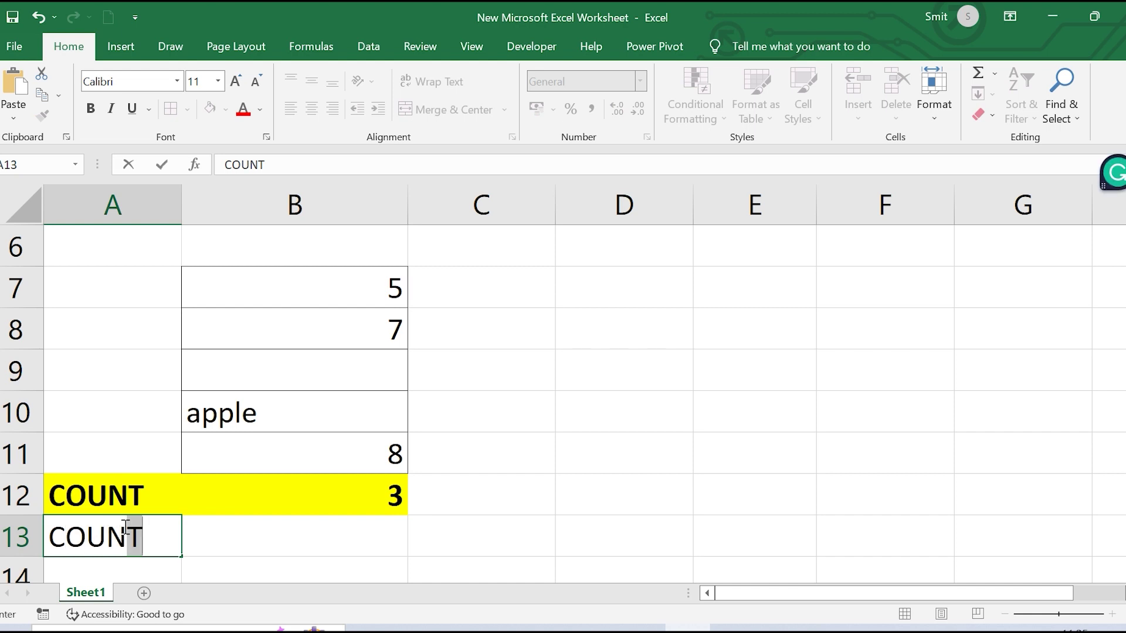
{"action": "type", "text": "A]]"}
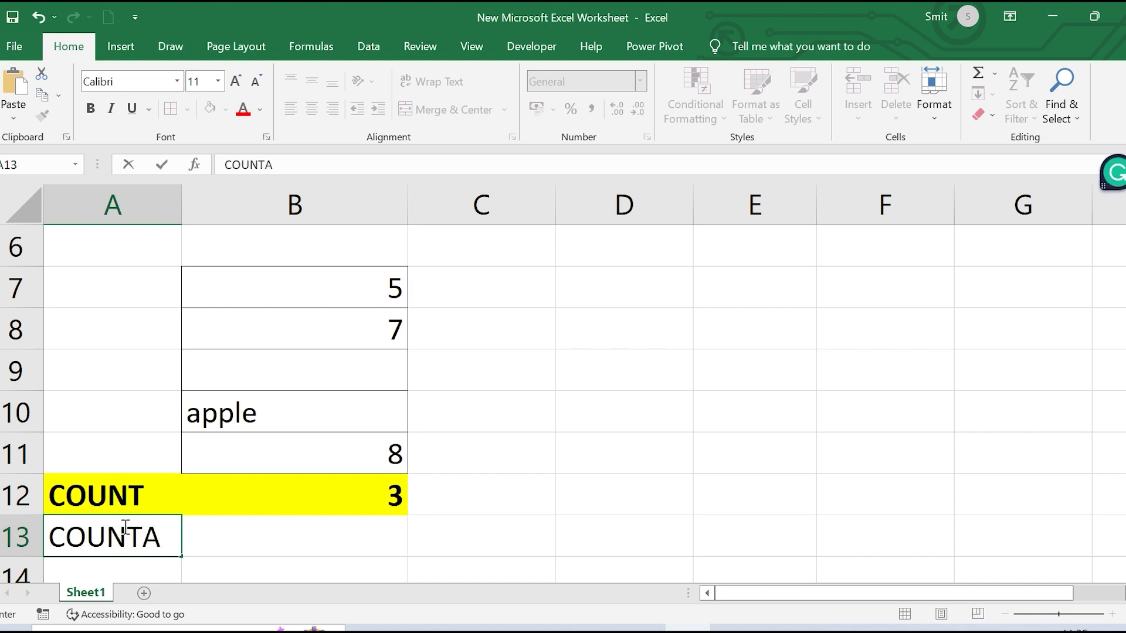
{"action": "key", "text": "BackSpace"}
{"action": "key", "text": "BackSpace"}
{"action": "key", "text": "BackSpace"}
{"action": "key", "text": "BackSpace"}
{"action": "key", "text": "BackSpace"}
{"action": "key", "text": "BackSpace"}
{"action": "key", "text": "BackSpace"}
{"action": "key", "text": "BackSpace"}
Enter =COUNTA(B7:B11) in A13
{"action": "type", "text": "="}
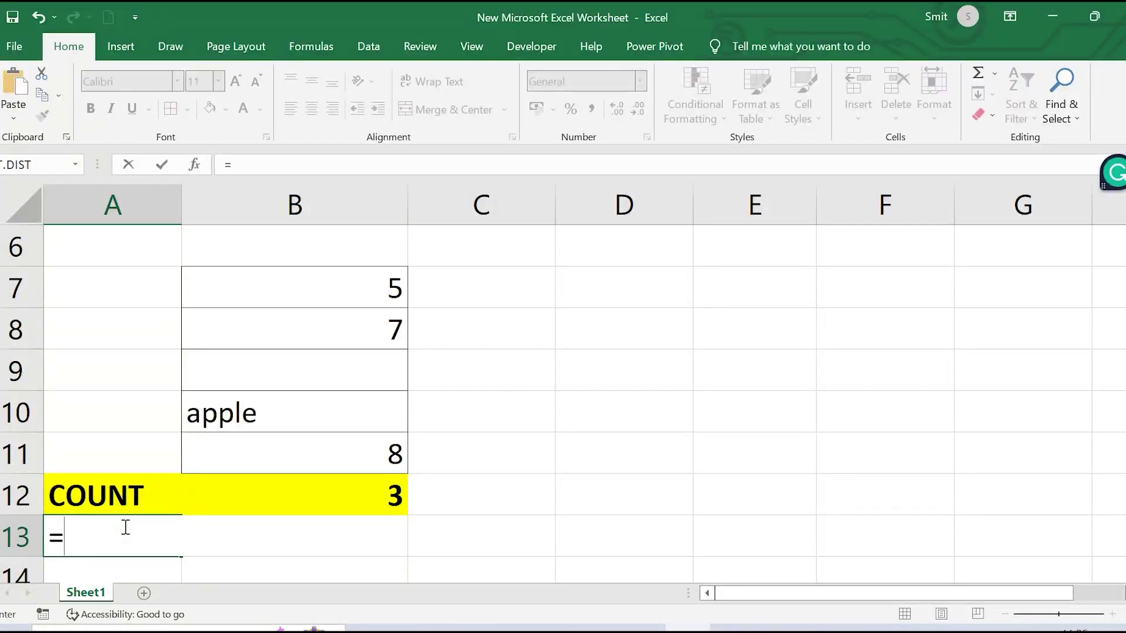
{"action": "type", "text": "COUNT"}
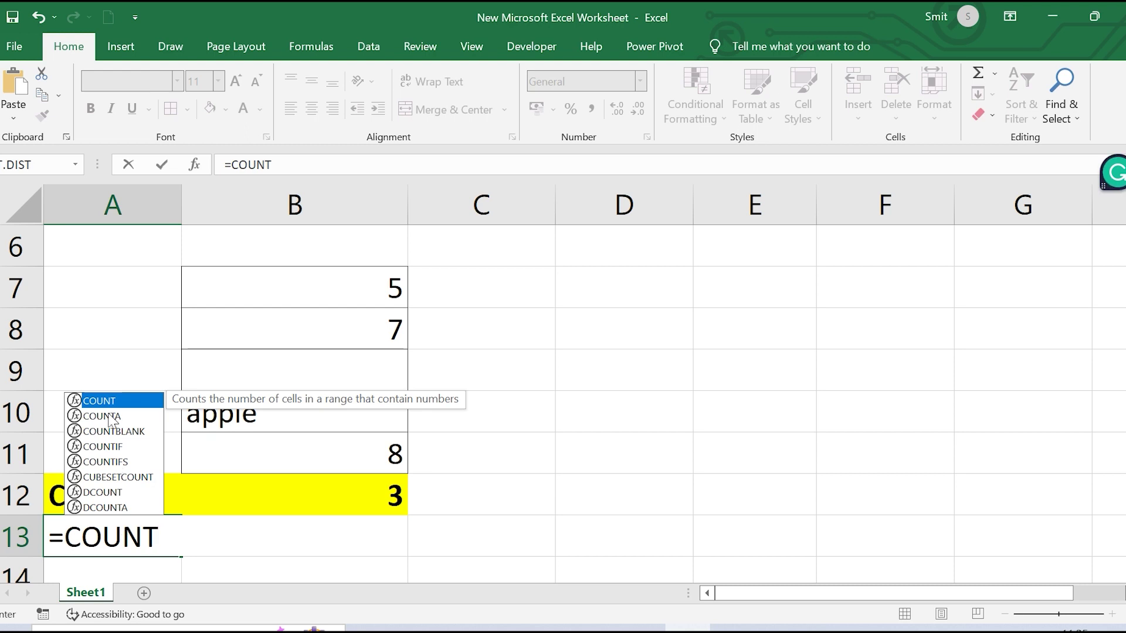
{"action": "double_click", "coordinate": [112, 420]}
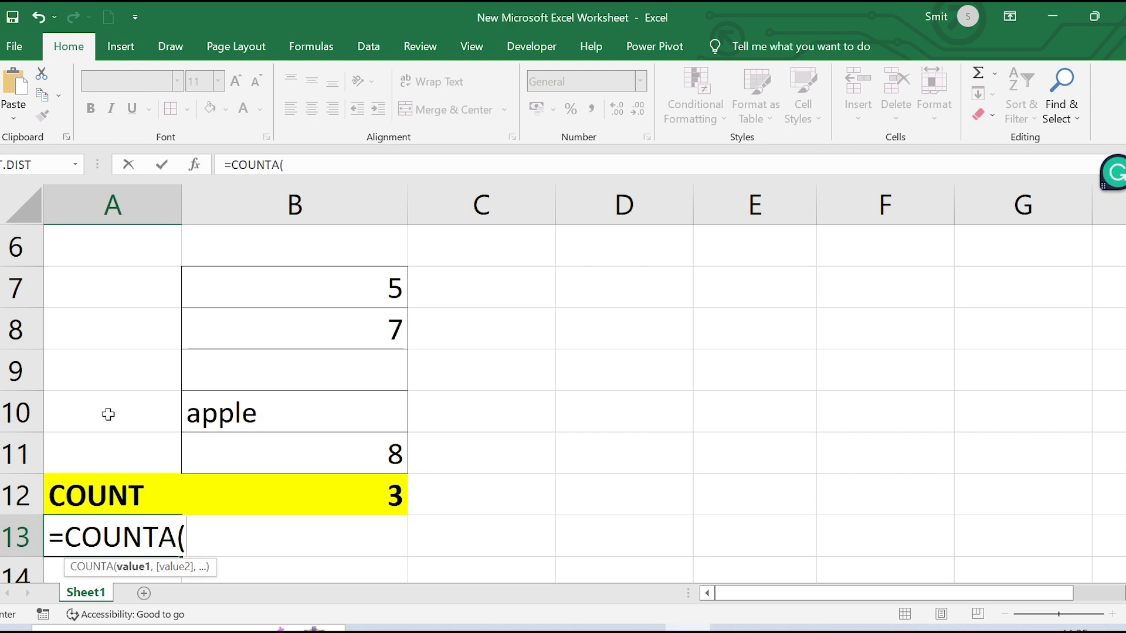
{"action": "left_click_drag", "start_coordinate": [284, 282], "coordinate": [292, 449]}
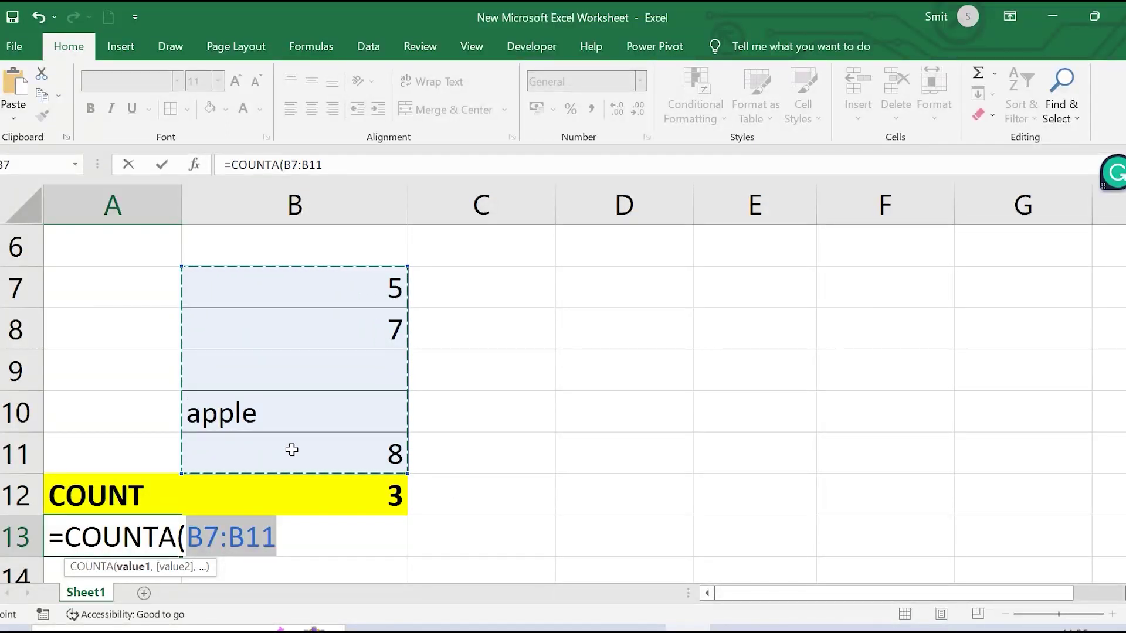
{"action": "type", "text": ")"}
{"action": "key", "text": "Return"}
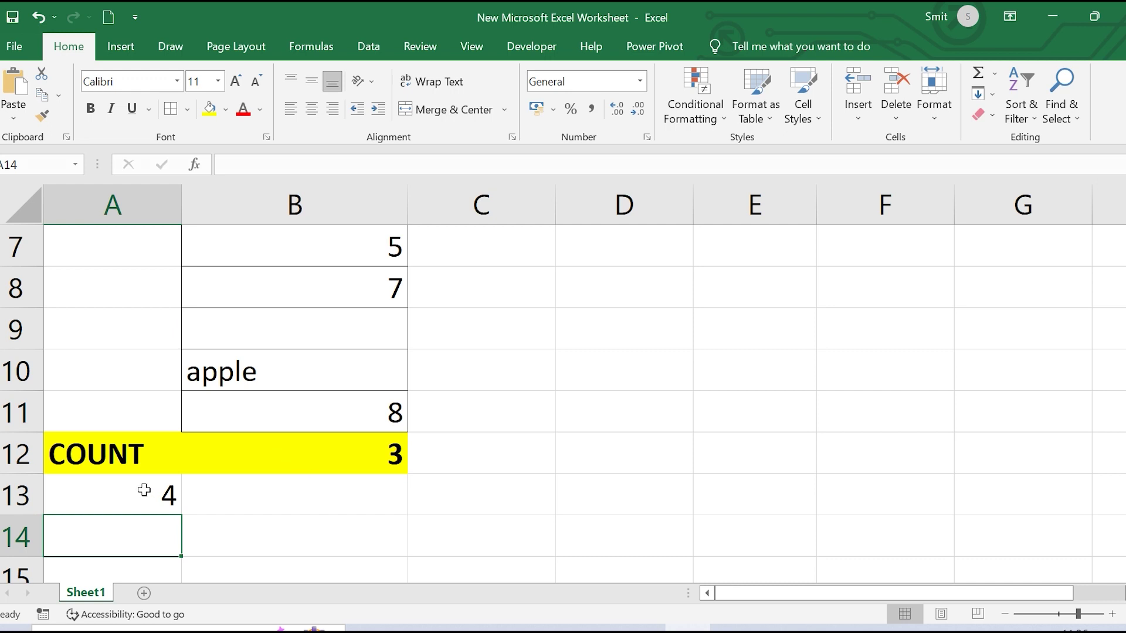
Move the COUNTA formula from A13 into B13 and check it returns 4
{"action": "left_click", "coordinate": [135, 498]}
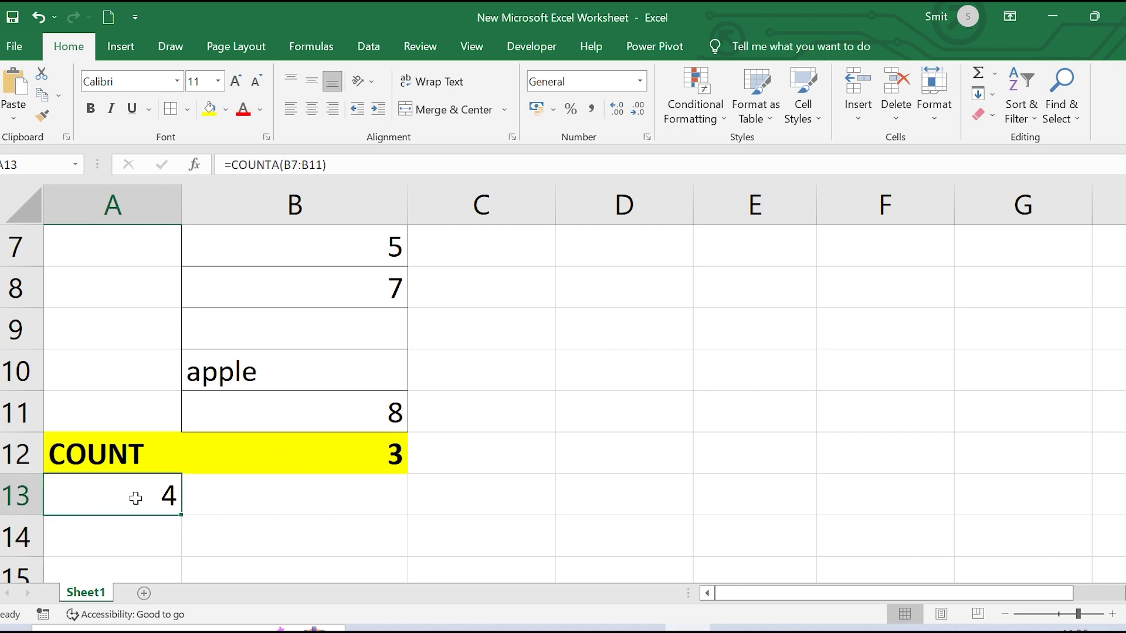
{"action": "key", "text": "ctrl+c"}
{"action": "left_click", "coordinate": [228, 492]}
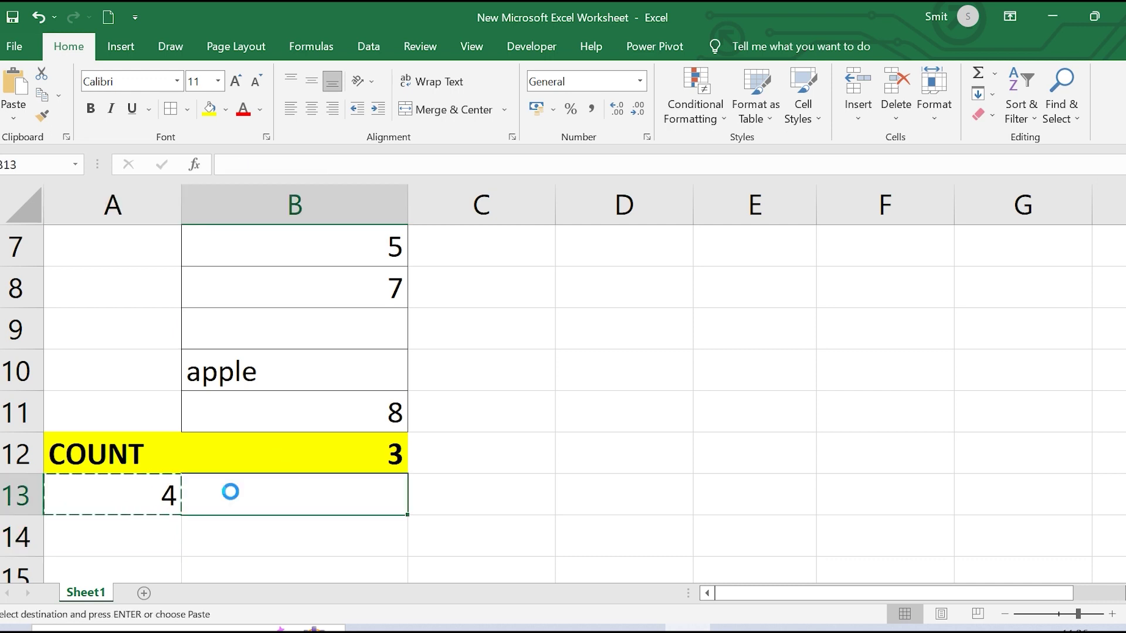
{"action": "key", "text": "Return"}
{"action": "left_click", "coordinate": [488, 489]}
{"action": "left_click", "coordinate": [367, 493]}
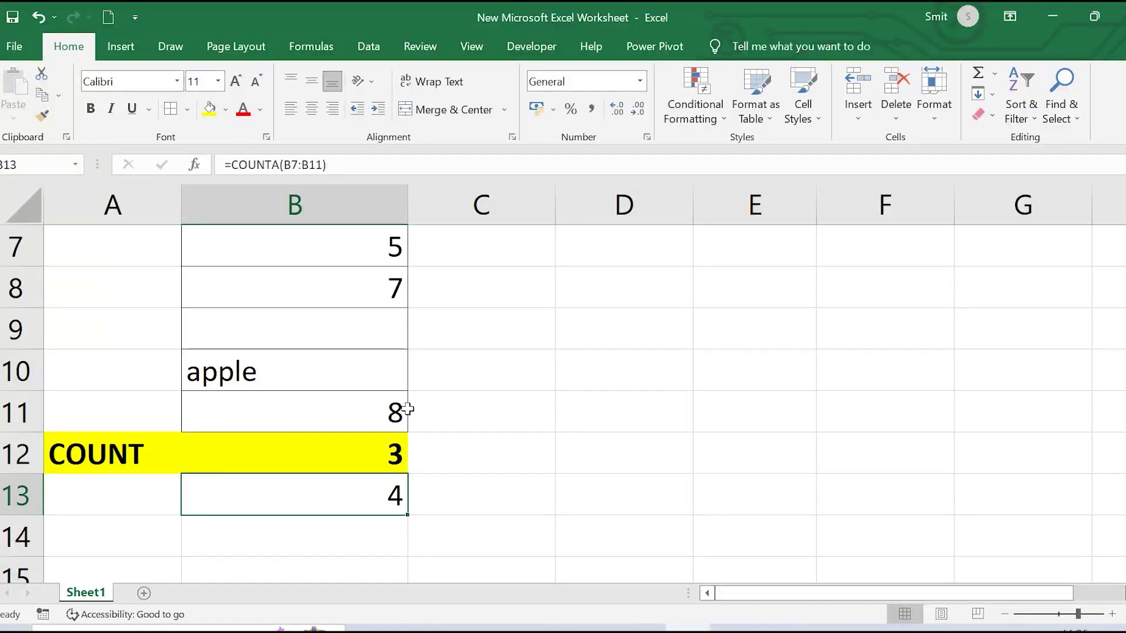
Type COUNTA in A13 and make A13:B13 bold with yellow fill like the COUNT row
{"action": "scroll", "coordinate": [326, 364], "scroll_direction": "up", "scroll_amount": 1}
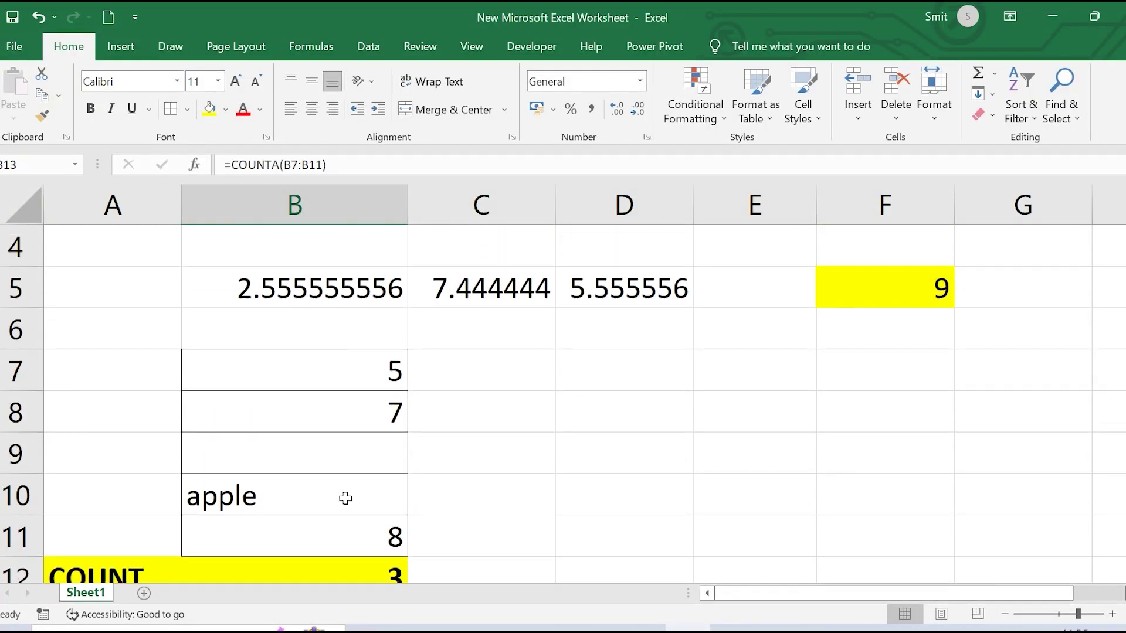
{"action": "scroll", "coordinate": [346, 497], "scroll_direction": "down", "scroll_amount": 1}
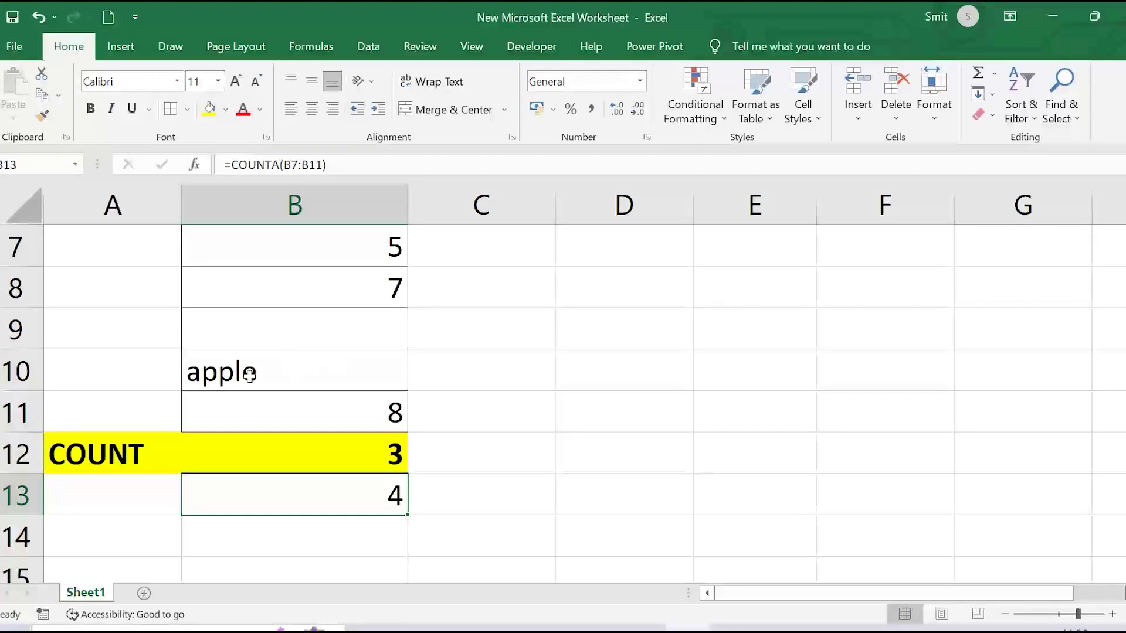
{"action": "left_click", "coordinate": [98, 477]}
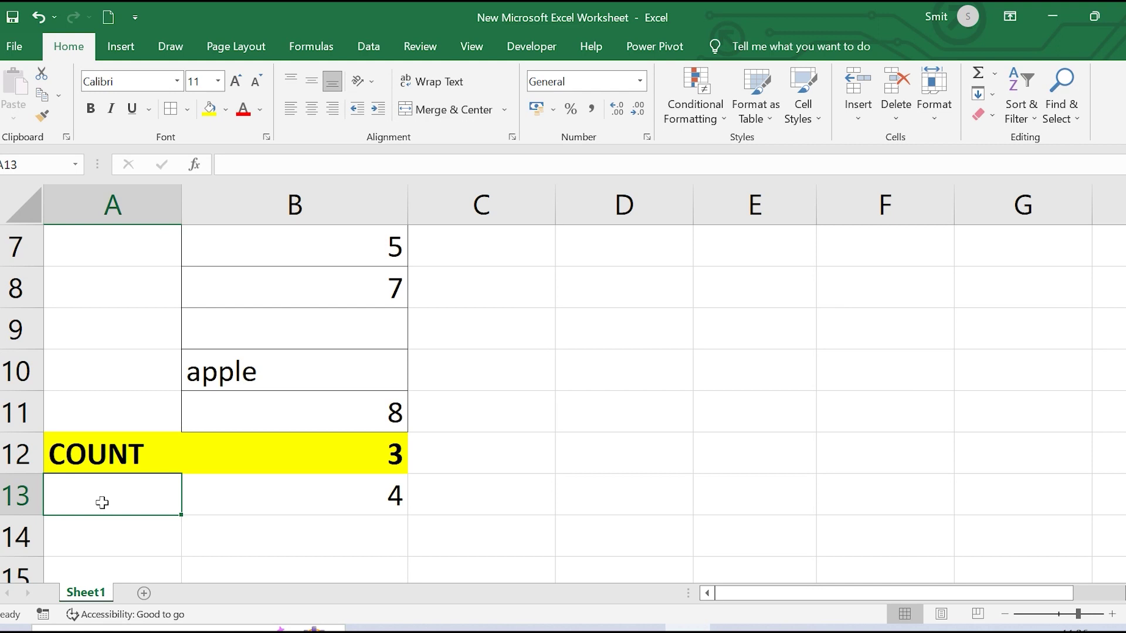
{"action": "type", "text": "COUNT"}
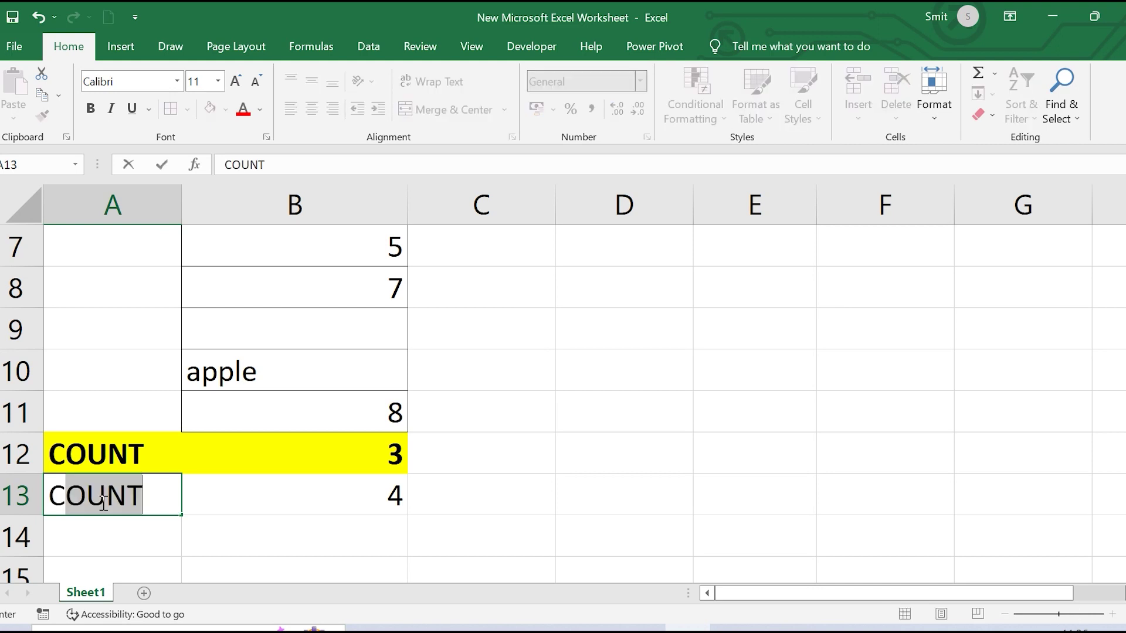
{"action": "type", "text": "A"}
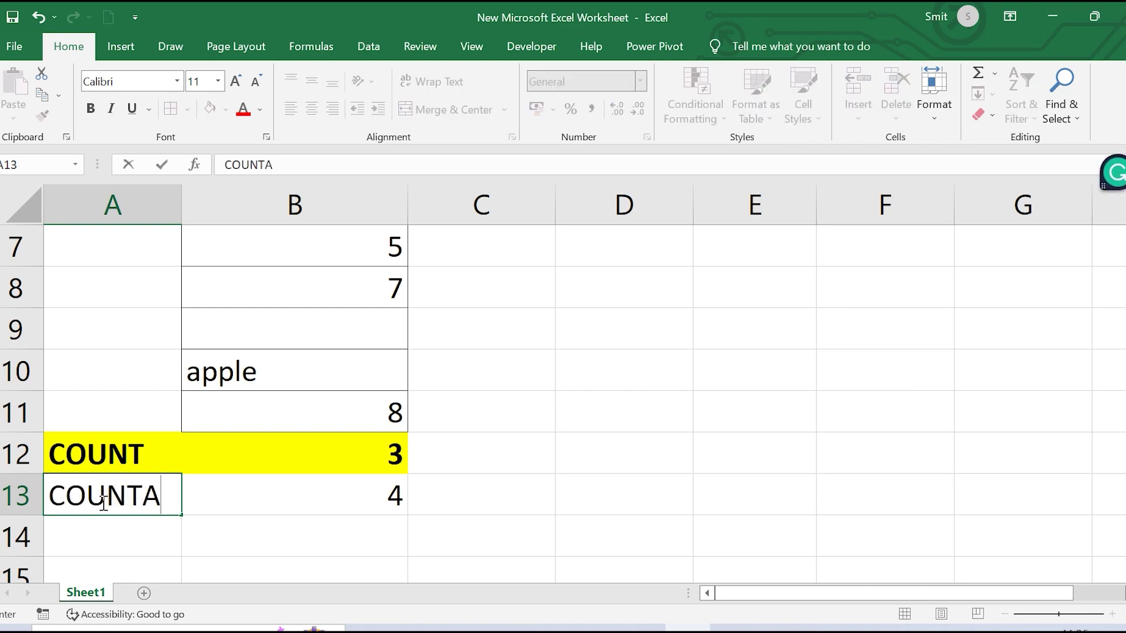
{"action": "left_click", "coordinate": [351, 501]}
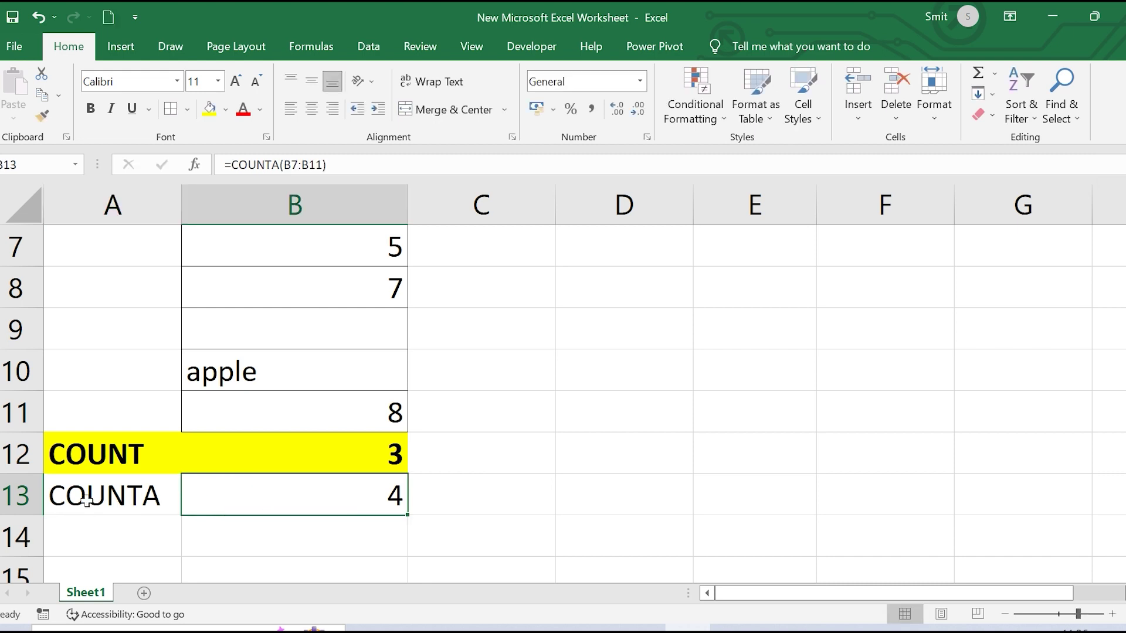
{"action": "left_click_drag", "start_coordinate": [88, 495], "coordinate": [283, 511]}
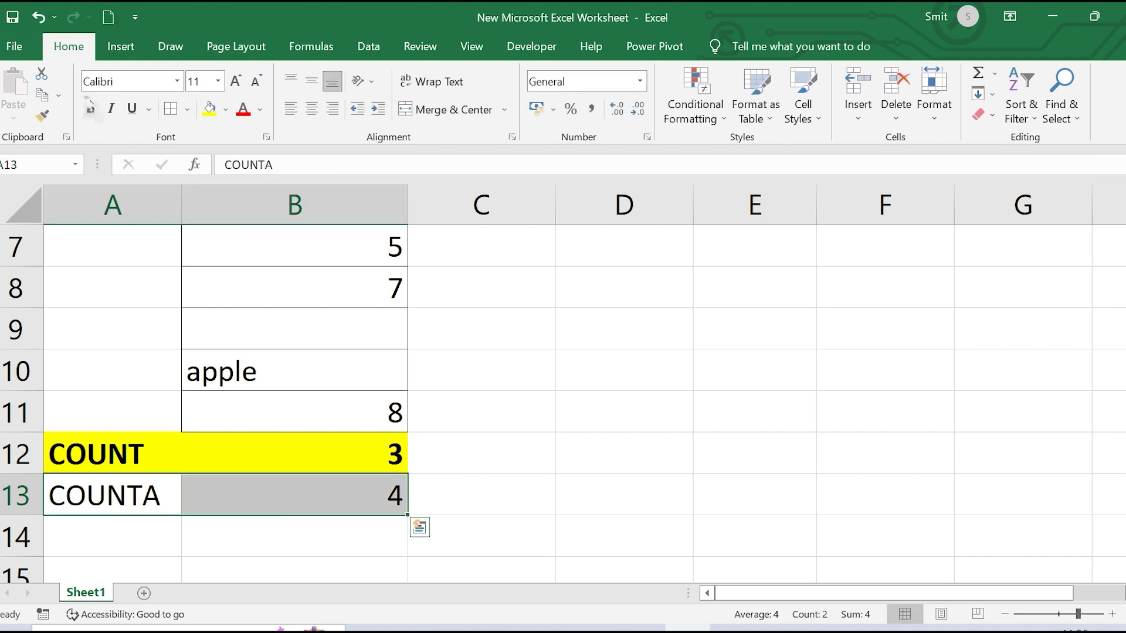
{"action": "left_click", "coordinate": [90, 109]}
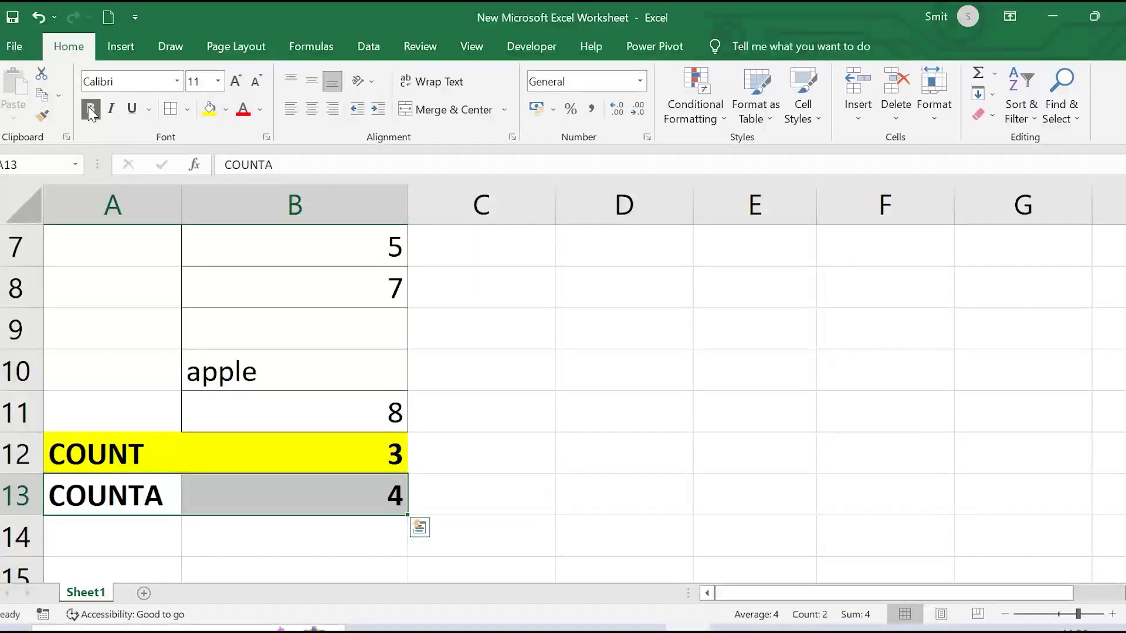
{"action": "left_click", "coordinate": [209, 109]}
{"action": "left_click", "coordinate": [95, 545]}
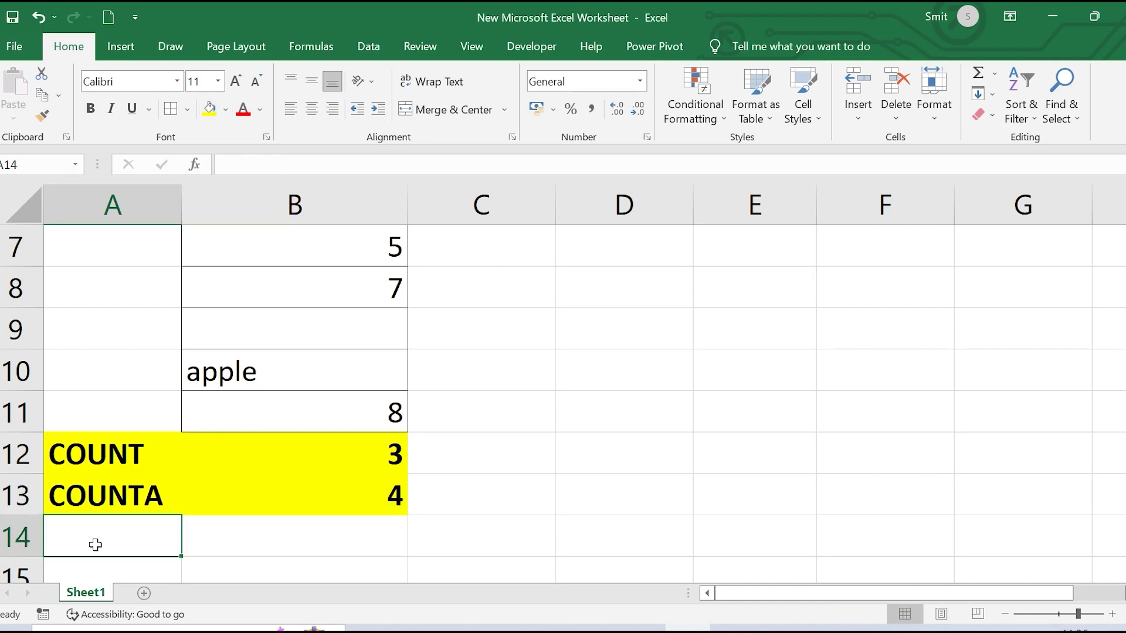
Enter =COUNTBLANK(B7:B11) in B14
{"action": "type", "text": "="}
{"action": "key", "text": "BackSpace"}
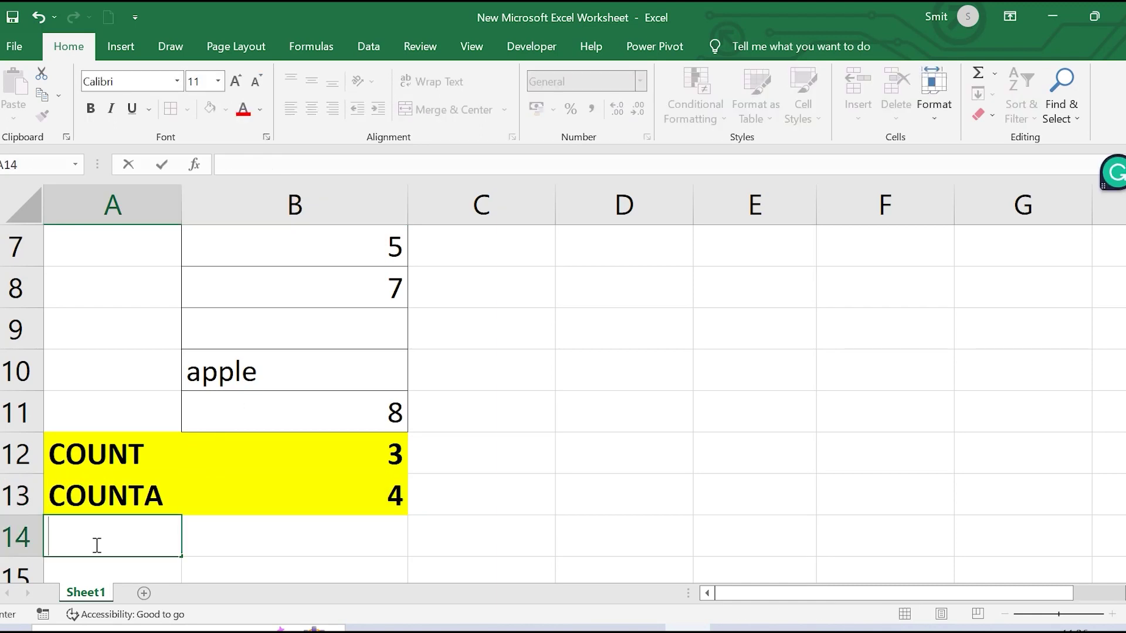
{"action": "left_click", "coordinate": [228, 539]}
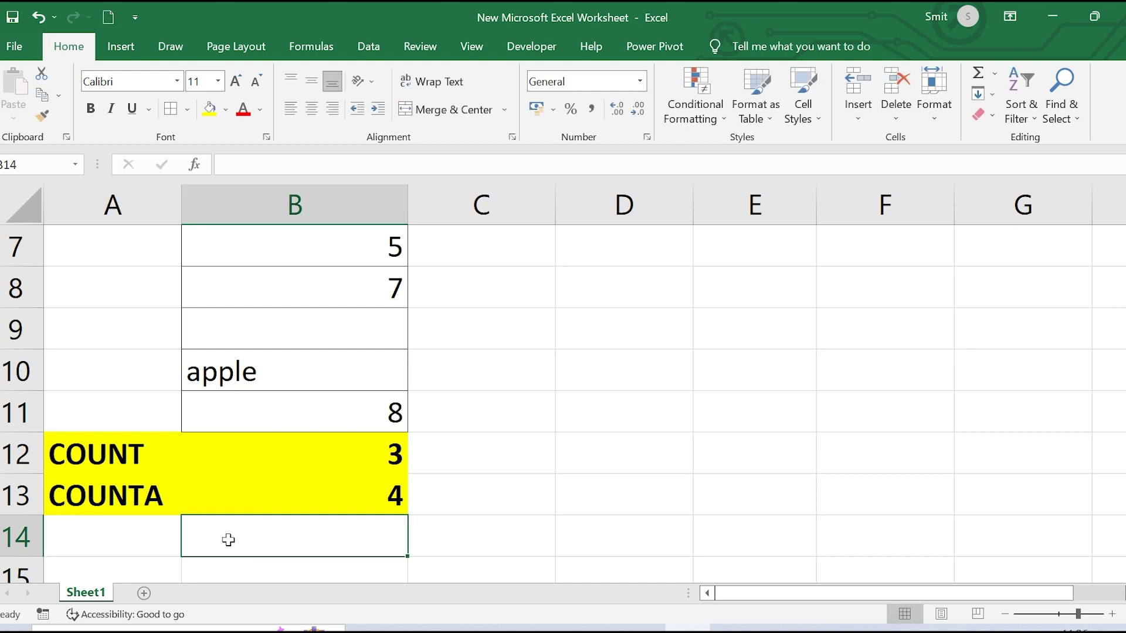
{"action": "type", "text": "=COUNT"}
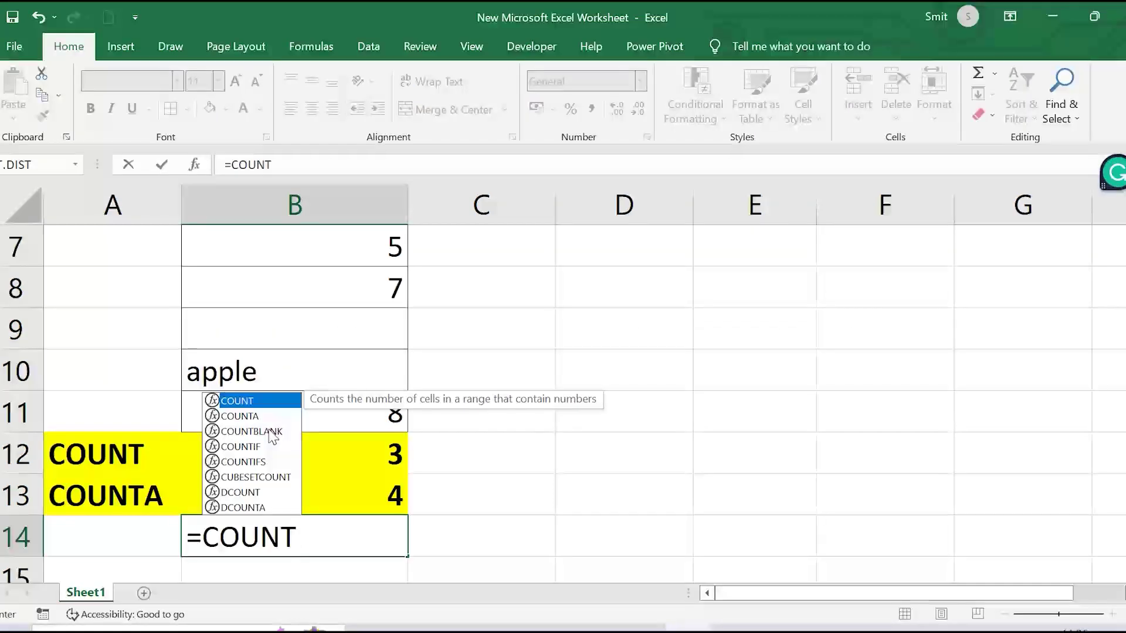
{"action": "double_click", "coordinate": [268, 430]}
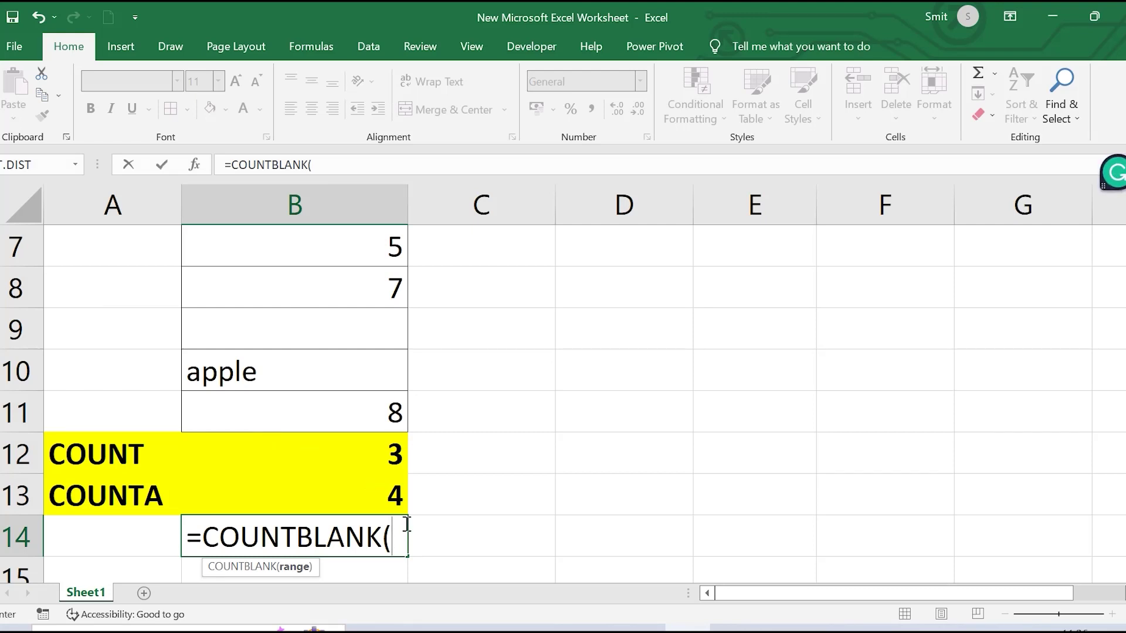
{"action": "left_click_drag", "start_coordinate": [323, 245], "coordinate": [320, 406]}
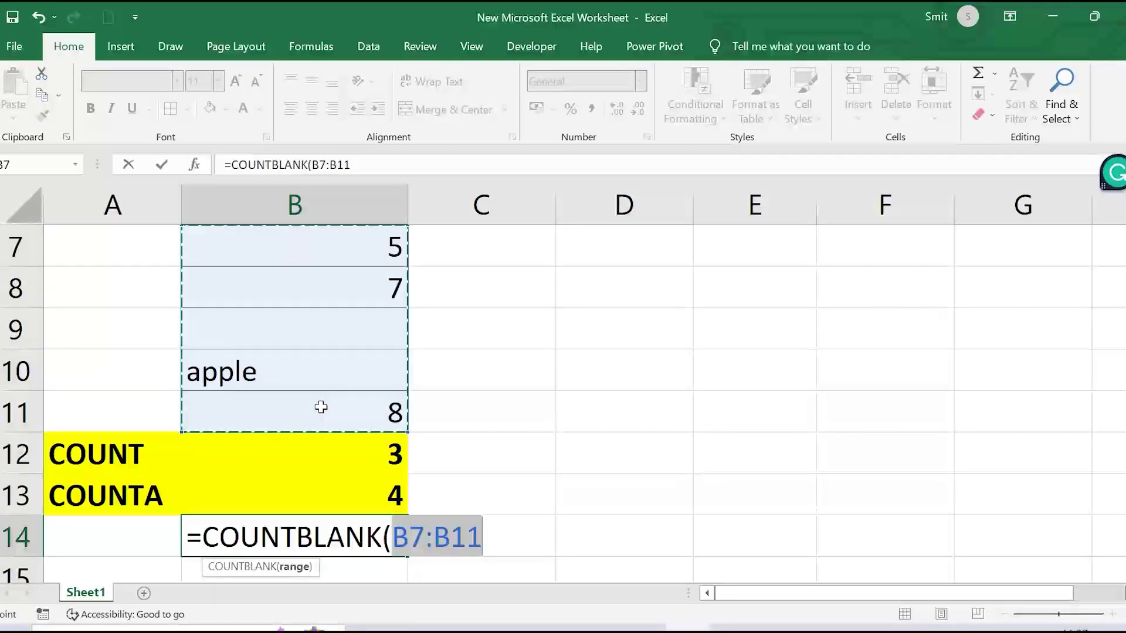
{"action": "type", "text": ")"}
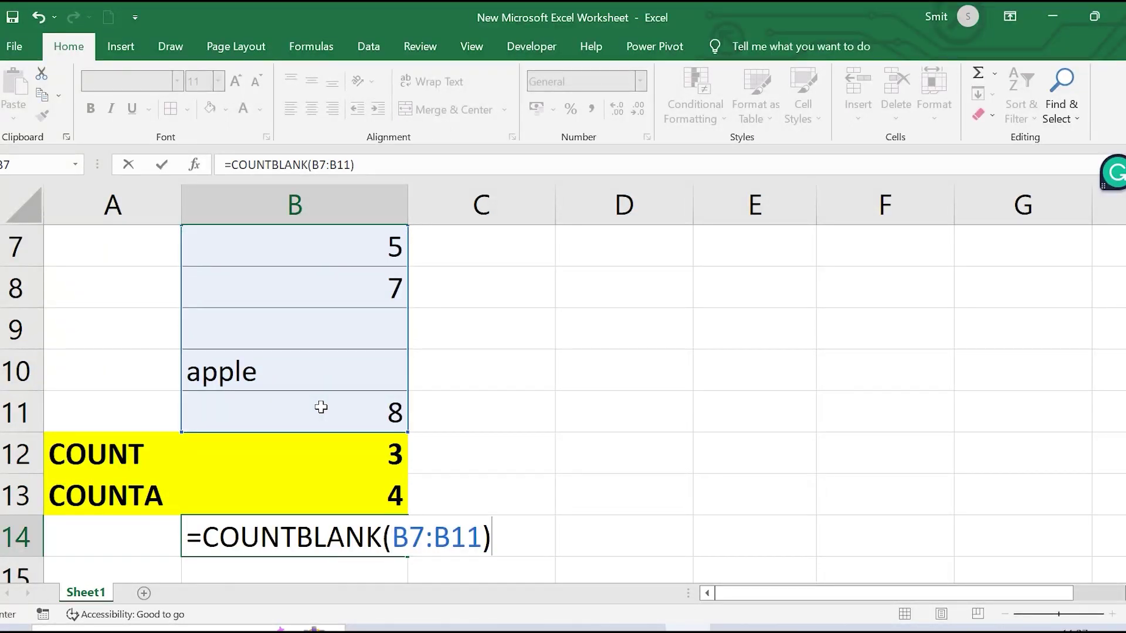
{"action": "key", "text": "Return"}
Verify B14 returns 1, matching the single empty cell B9
{"action": "left_click", "coordinate": [376, 487]}
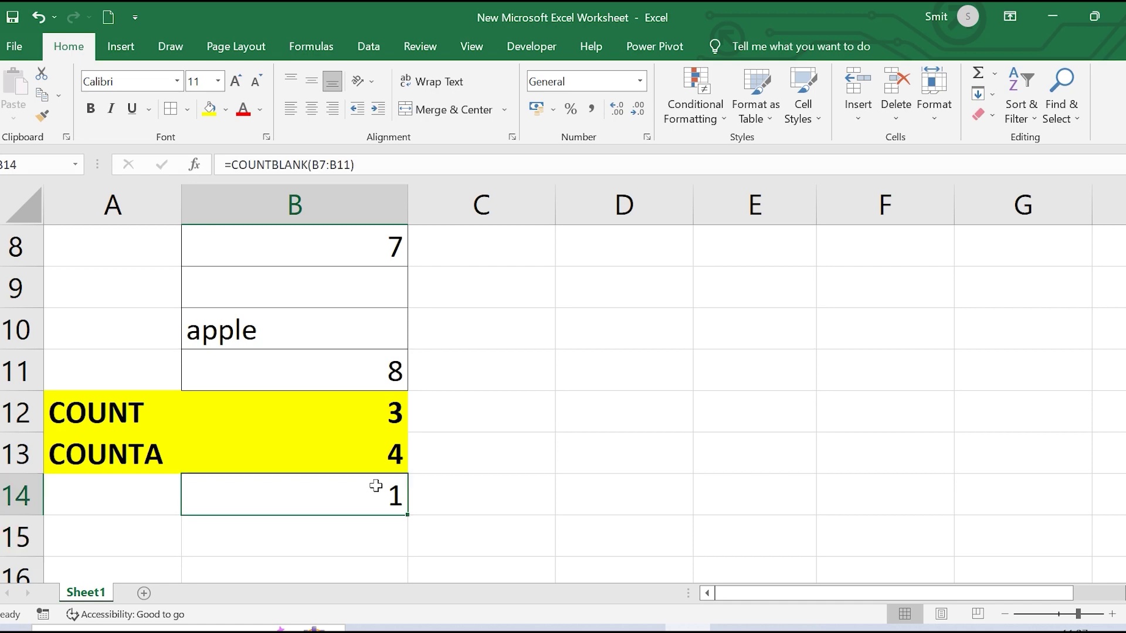
{"action": "left_click", "coordinate": [298, 272]}
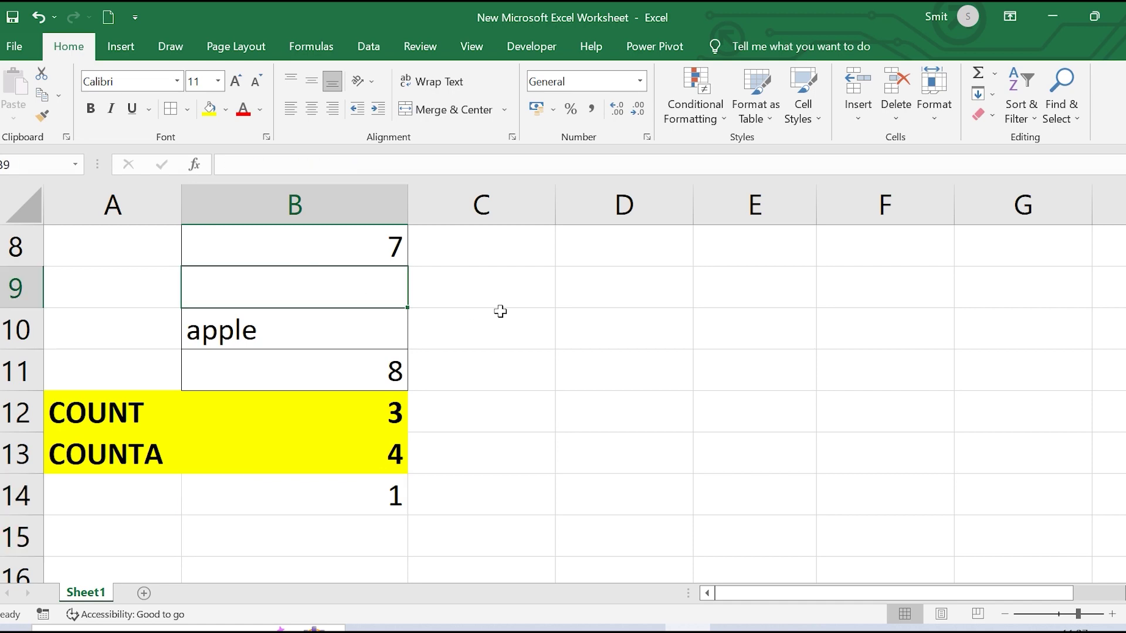
{"action": "scroll", "coordinate": [500, 311], "scroll_direction": "up", "scroll_amount": 3}
{"action": "scroll", "coordinate": [501, 312], "scroll_direction": "down", "scroll_amount": 2}
{"action": "scroll", "coordinate": [500, 312], "scroll_direction": "up", "scroll_amount": 1}
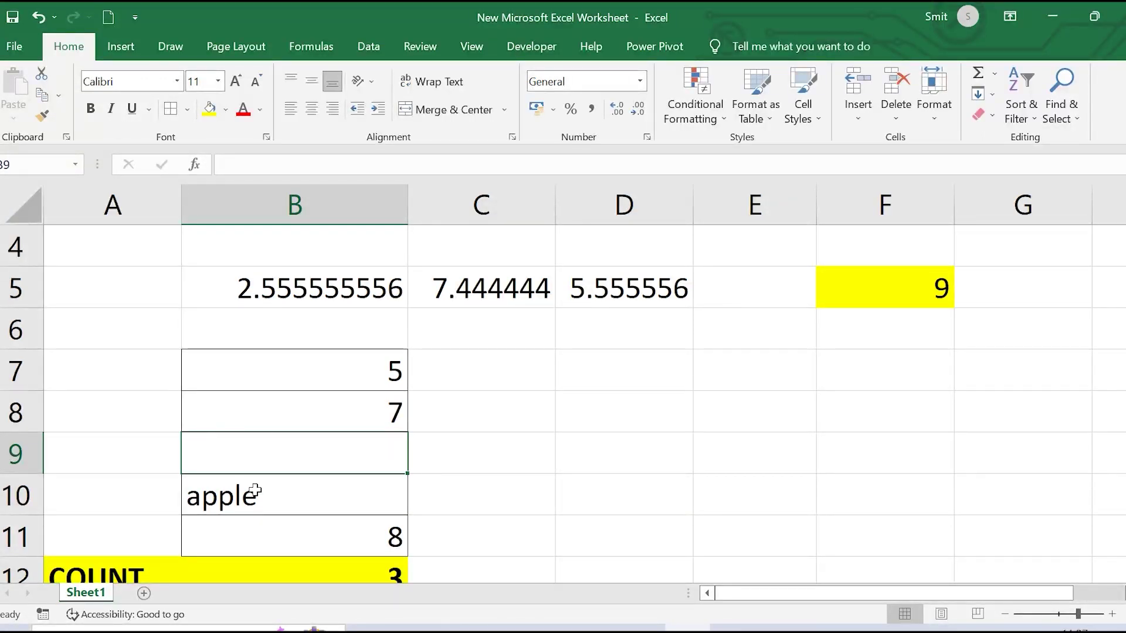
{"action": "scroll", "coordinate": [274, 530], "scroll_direction": "down", "scroll_amount": 2}
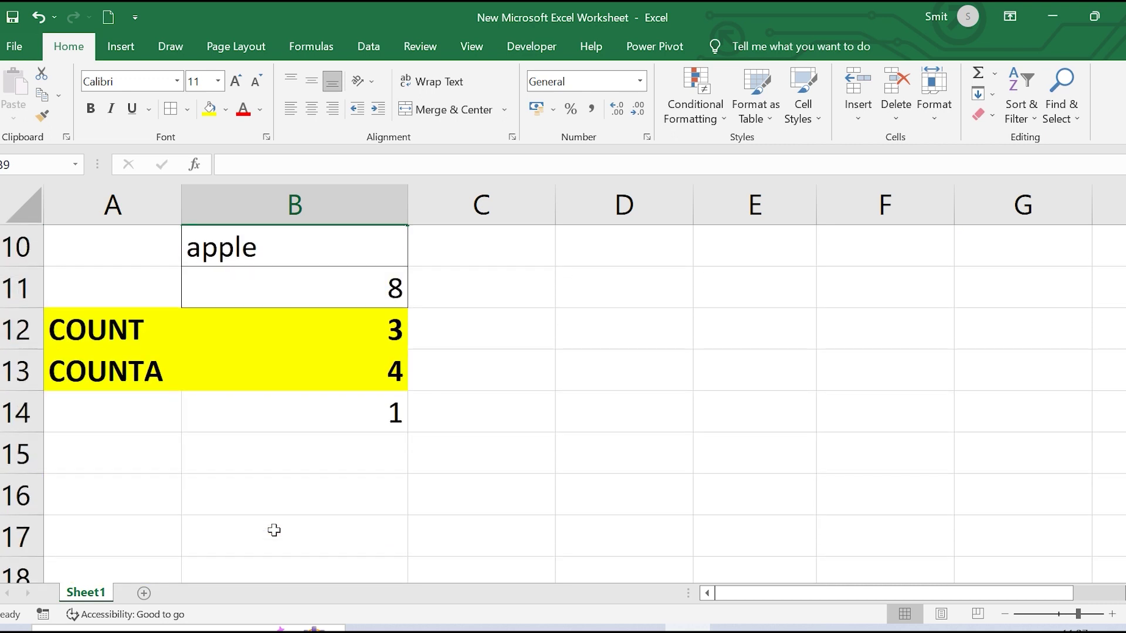
Type COUNTBLANK in A14 and autofit column A to the label
{"action": "left_click", "coordinate": [129, 413]}
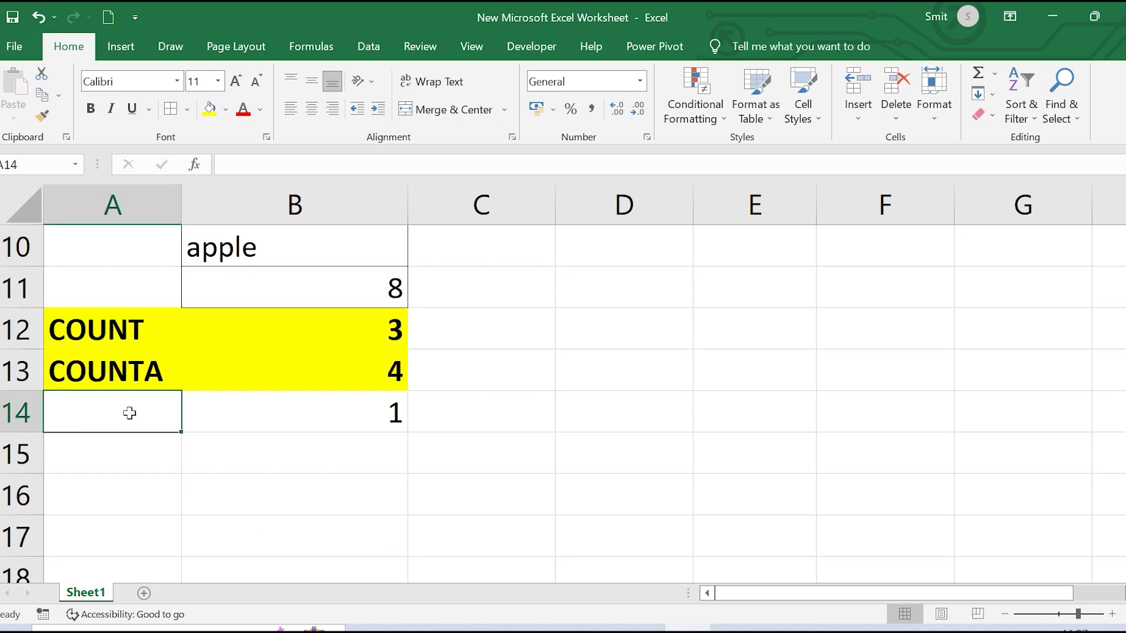
{"action": "type", "text": "COUNT"}
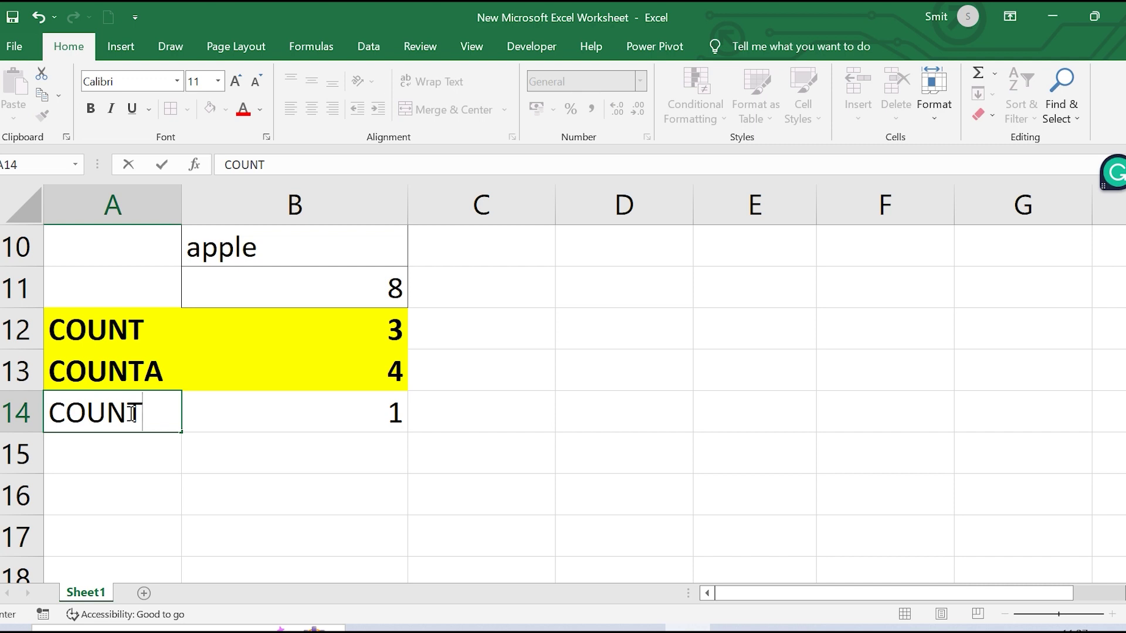
{"action": "type", "text": "BLAC"}
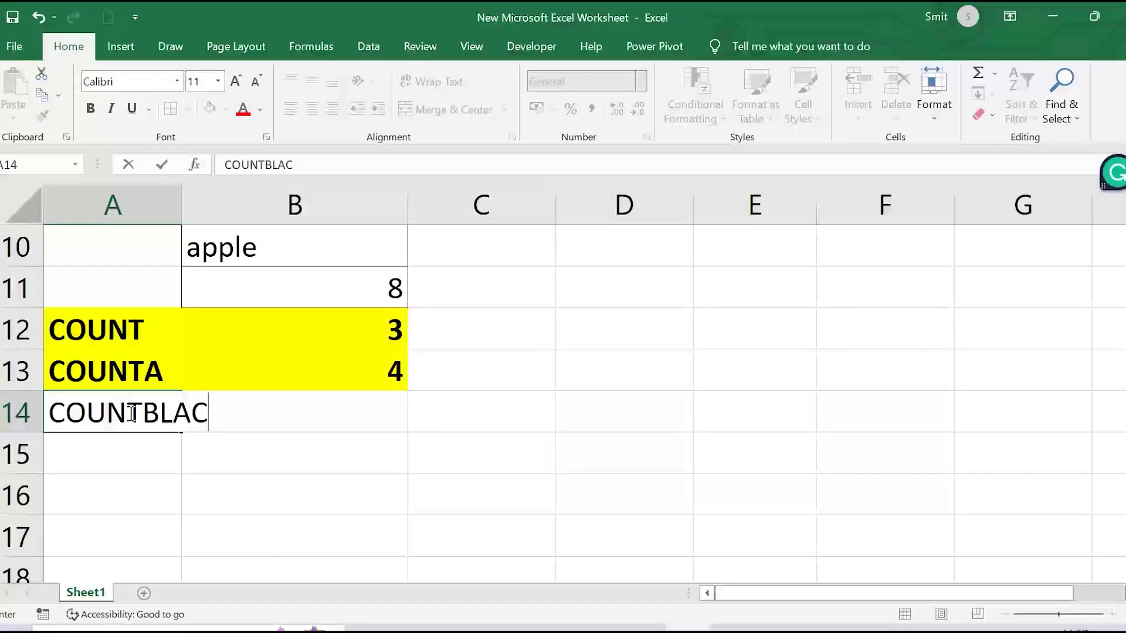
{"action": "type", "text": "K"}
{"action": "key", "text": "BackSpace"}
{"action": "key", "text": "BackSpace"}
{"action": "type", "text": "N"}
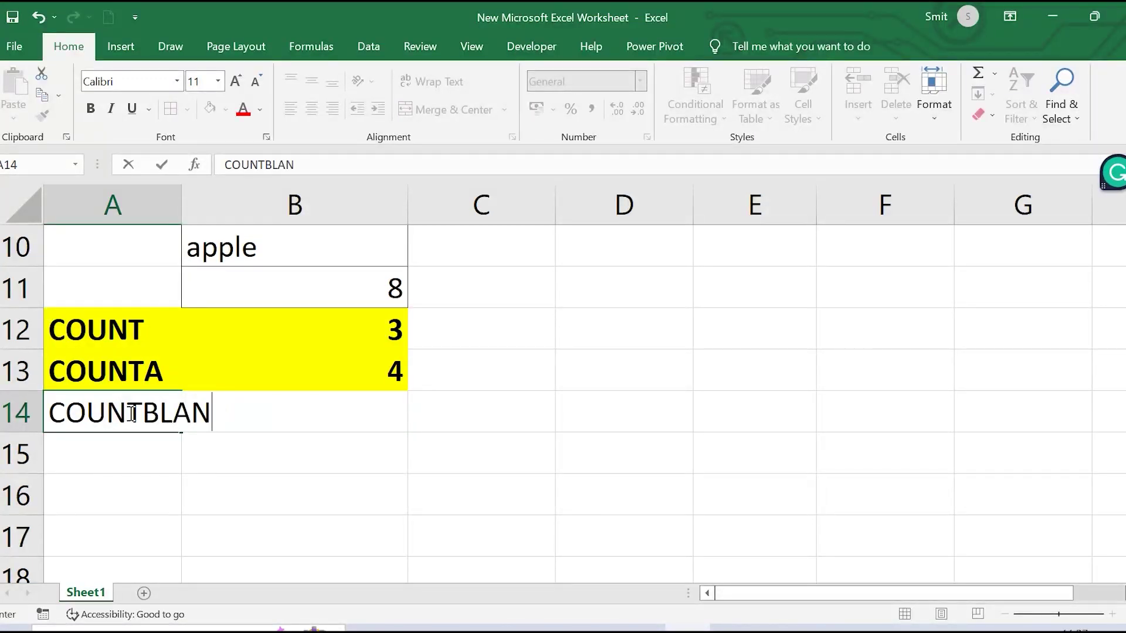
{"action": "type", "text": "K"}
{"action": "left_click", "coordinate": [184, 203]}
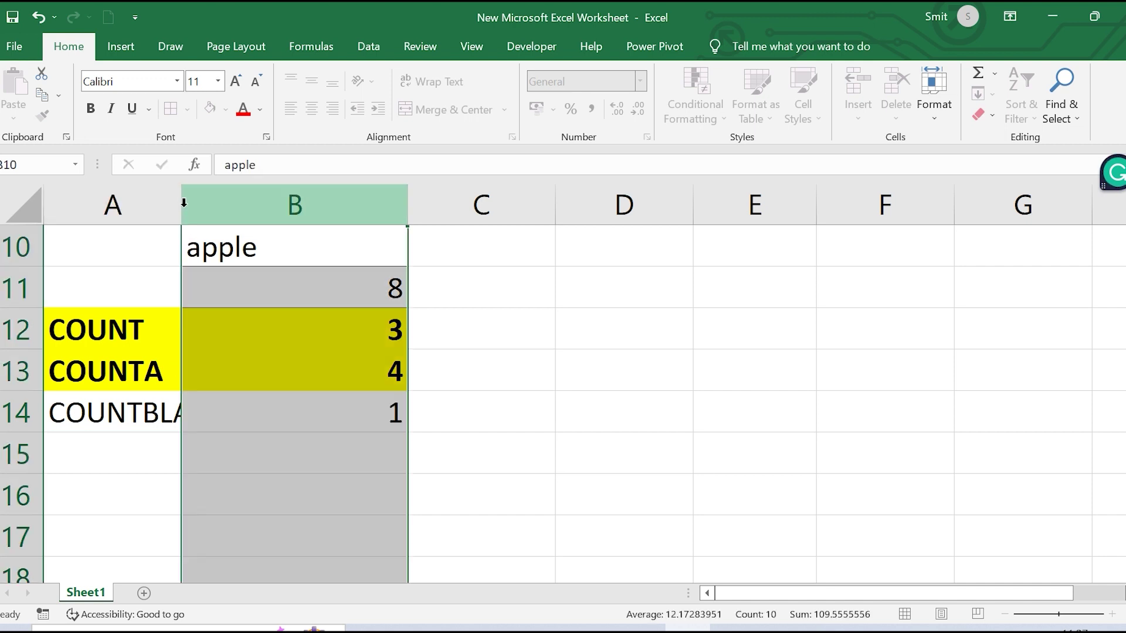
{"action": "double_click", "coordinate": [184, 203]}
Make A14:B14 bold with a yellow fill
{"action": "left_click", "coordinate": [184, 435]}
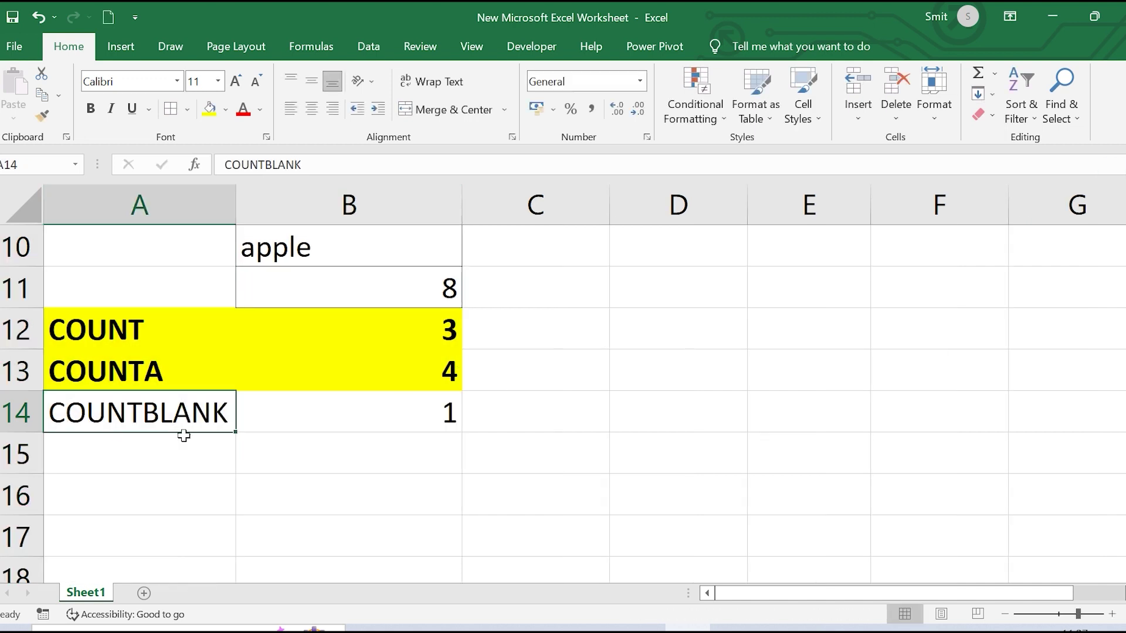
{"action": "left_click_drag", "start_coordinate": [184, 435], "coordinate": [322, 412]}
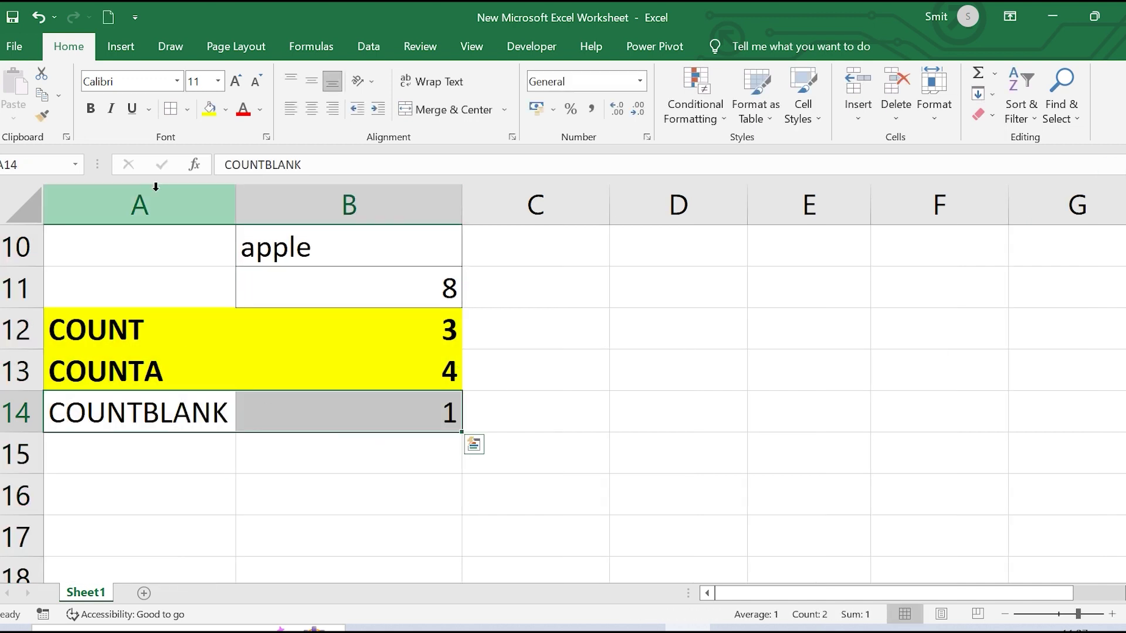
{"action": "left_click", "coordinate": [90, 108]}
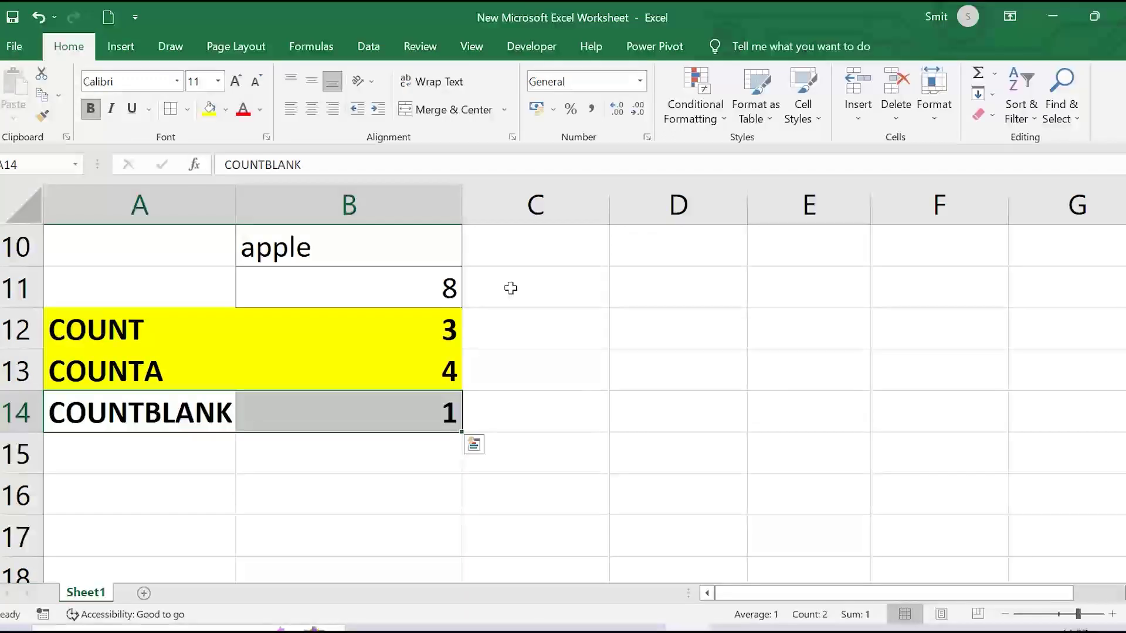
{"action": "left_click", "coordinate": [210, 110]}
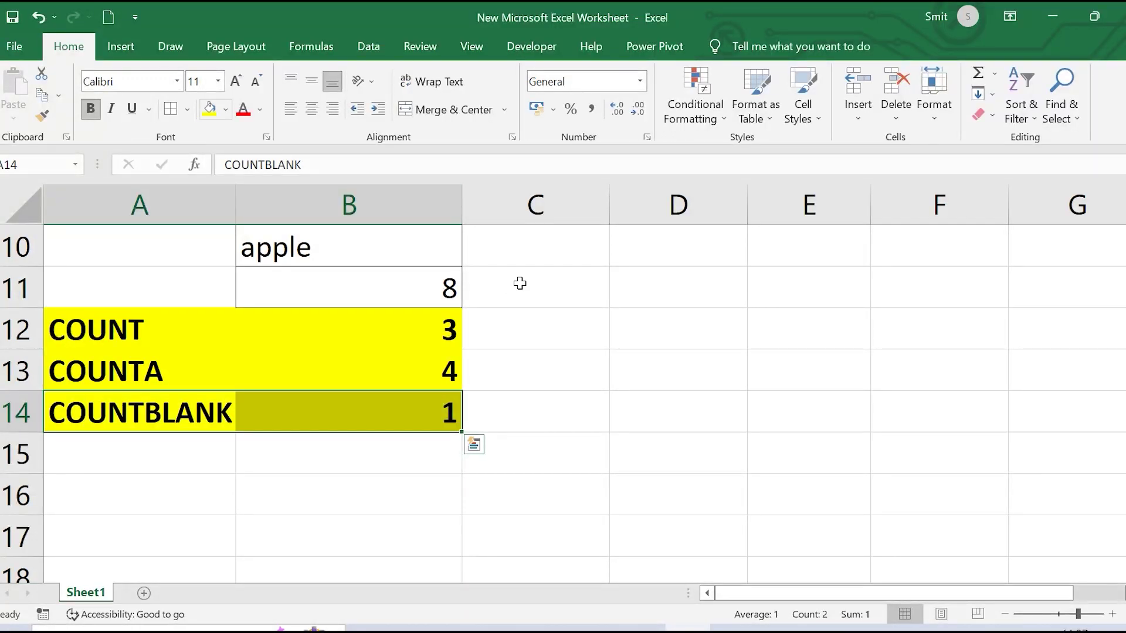
{"action": "scroll", "coordinate": [598, 336], "scroll_direction": "up", "scroll_amount": 1}
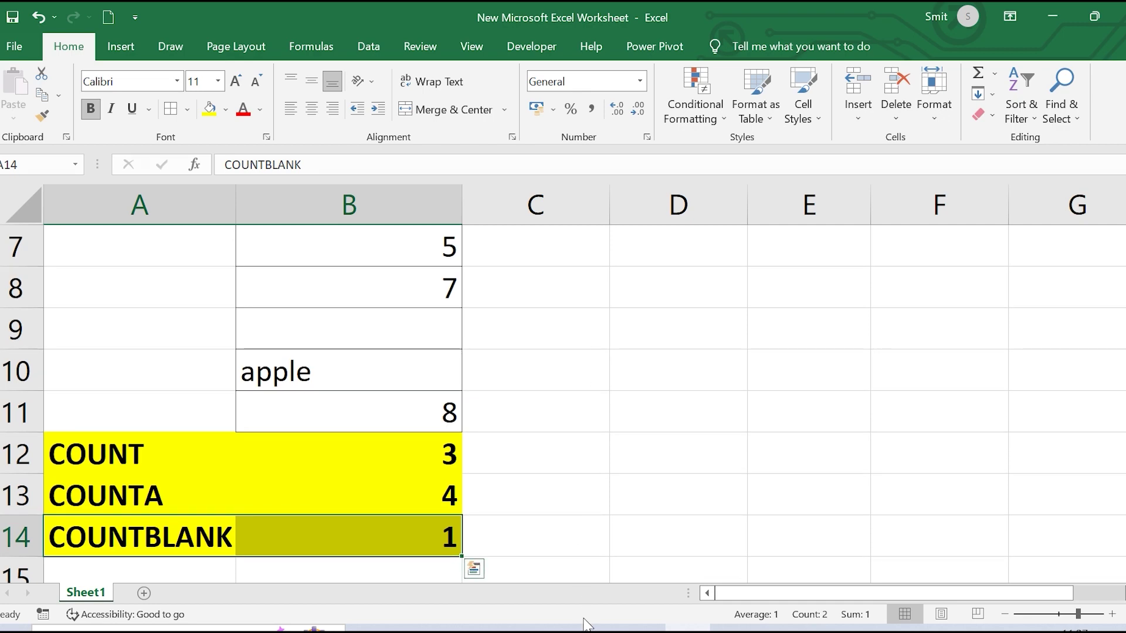
{"action": "key", "text": "alt+Tab"}
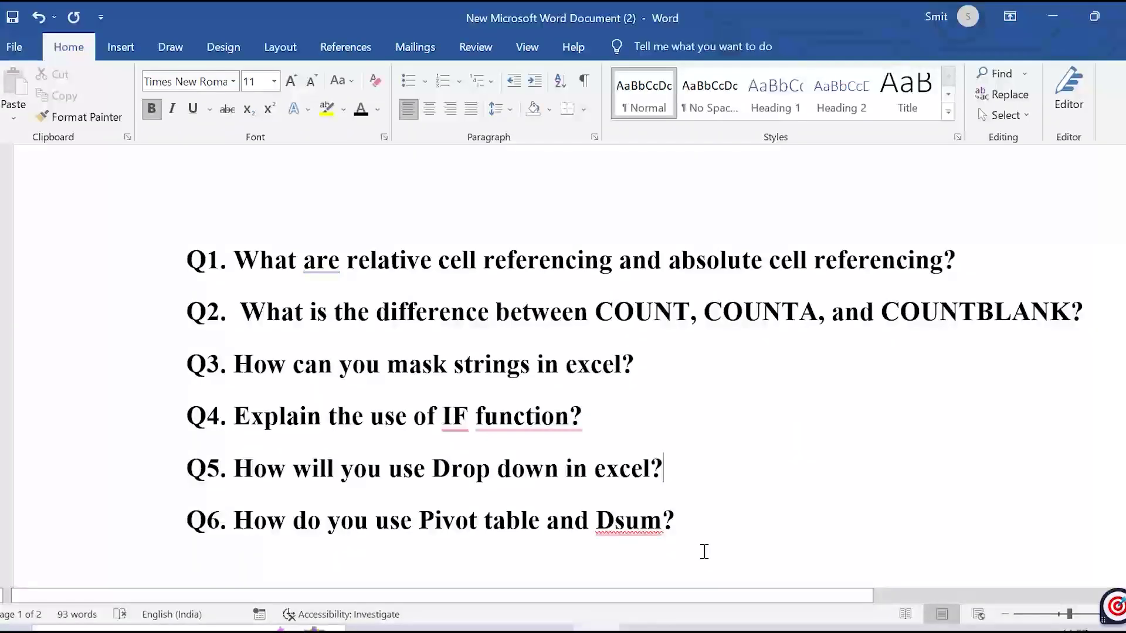
{"action": "key", "text": "alt+Tab"}
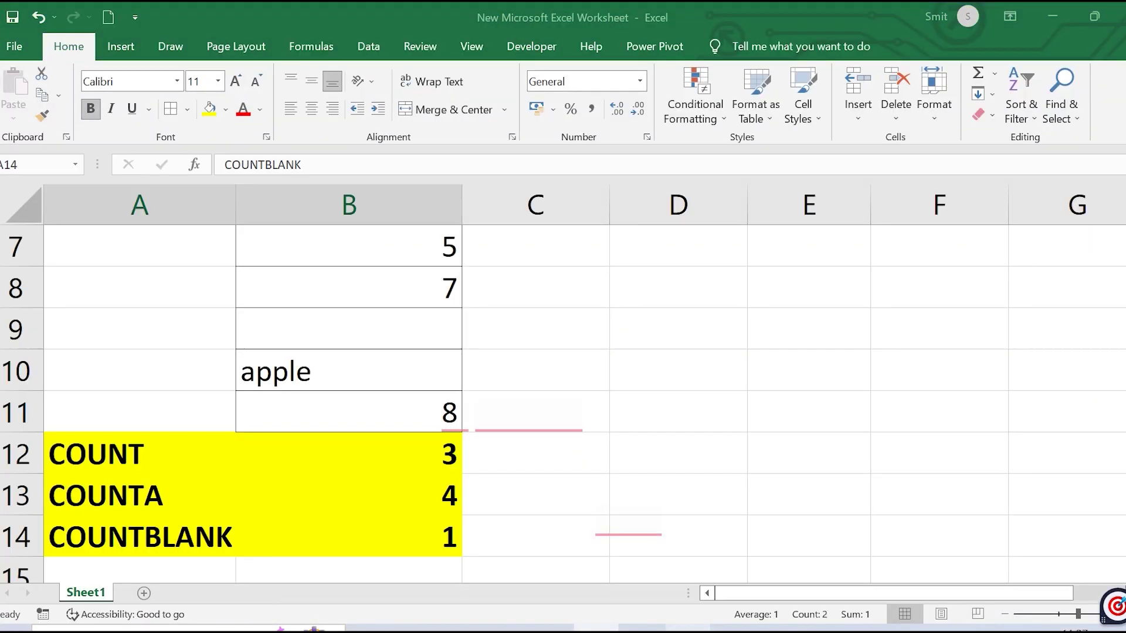
Enter a person's full name in capitals in H2 and autofit column H
{"action": "scroll", "coordinate": [624, 303], "scroll_direction": "up", "scroll_amount": 2}
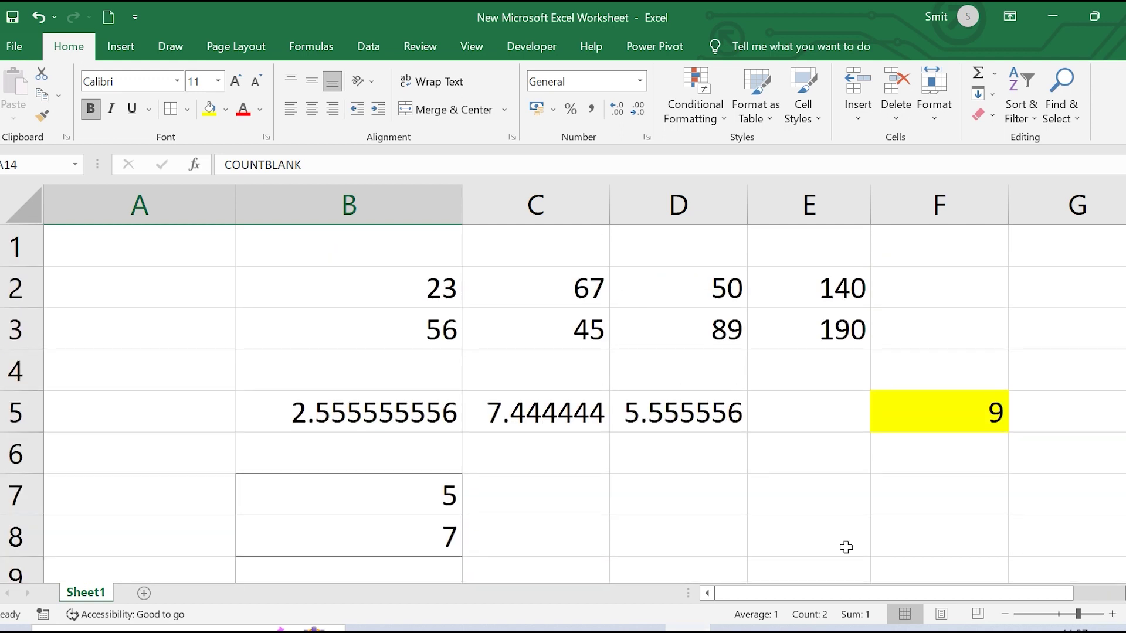
{"action": "scroll", "coordinate": [574, 381], "scroll_direction": "right", "scroll_amount": 3}
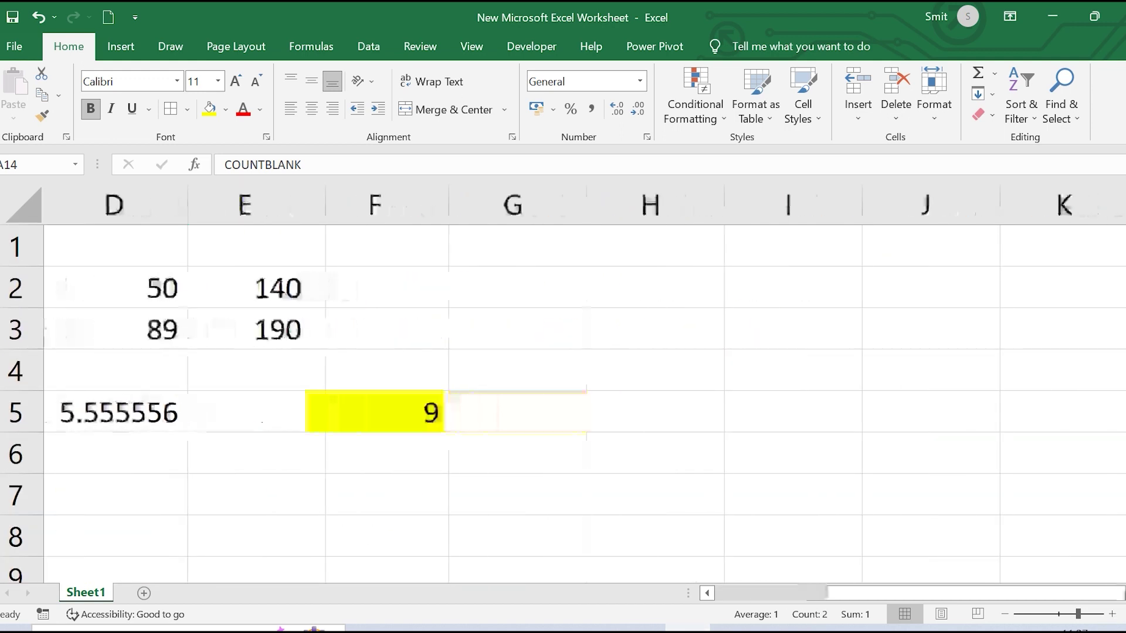
{"action": "scroll", "coordinate": [362, 316], "scroll_direction": "right", "scroll_amount": 2}
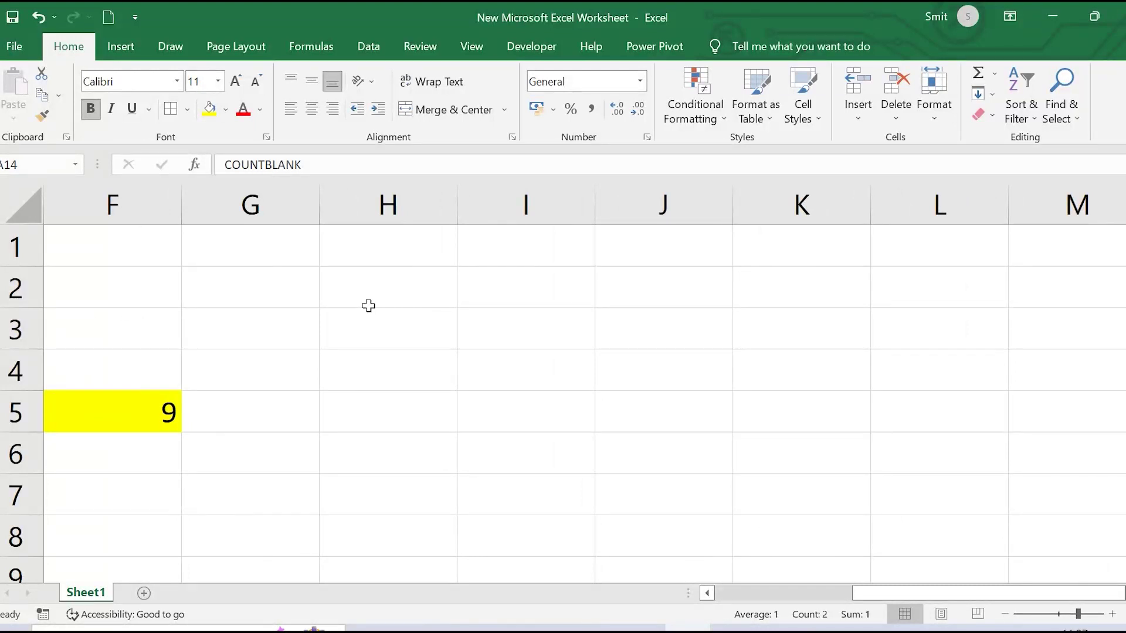
{"action": "left_click", "coordinate": [368, 305]}
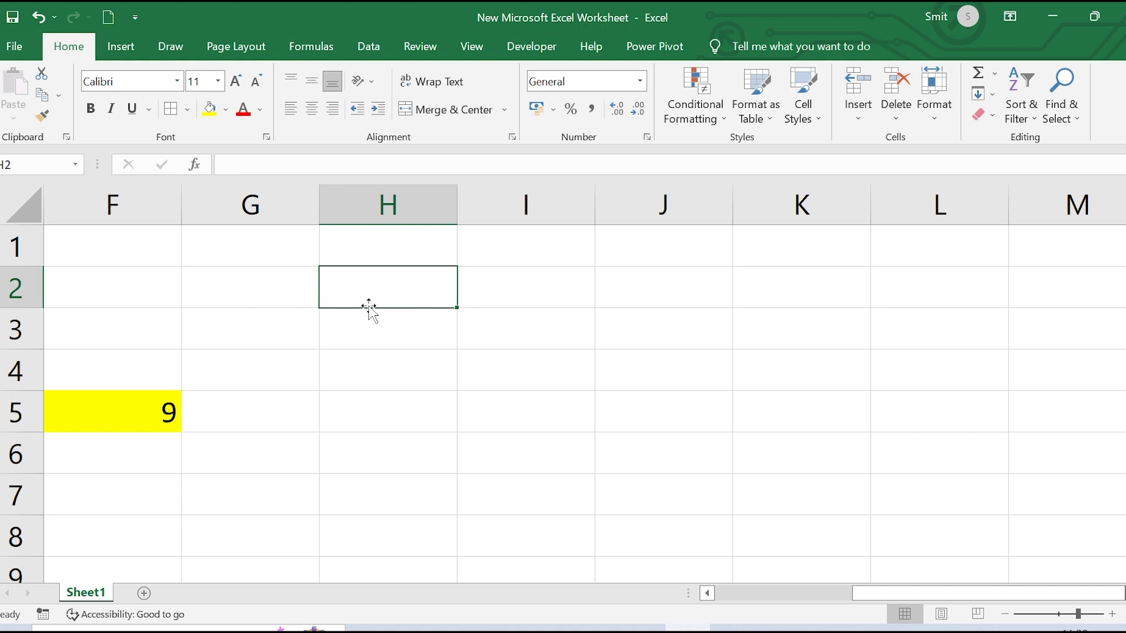
{"action": "double_click", "coordinate": [368, 306]}
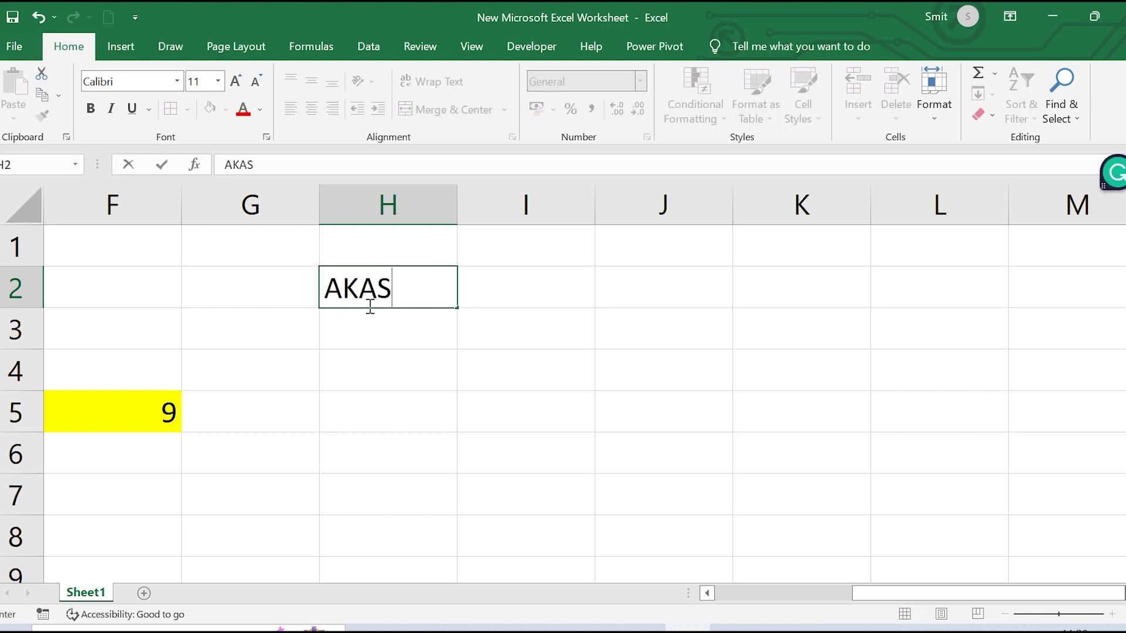
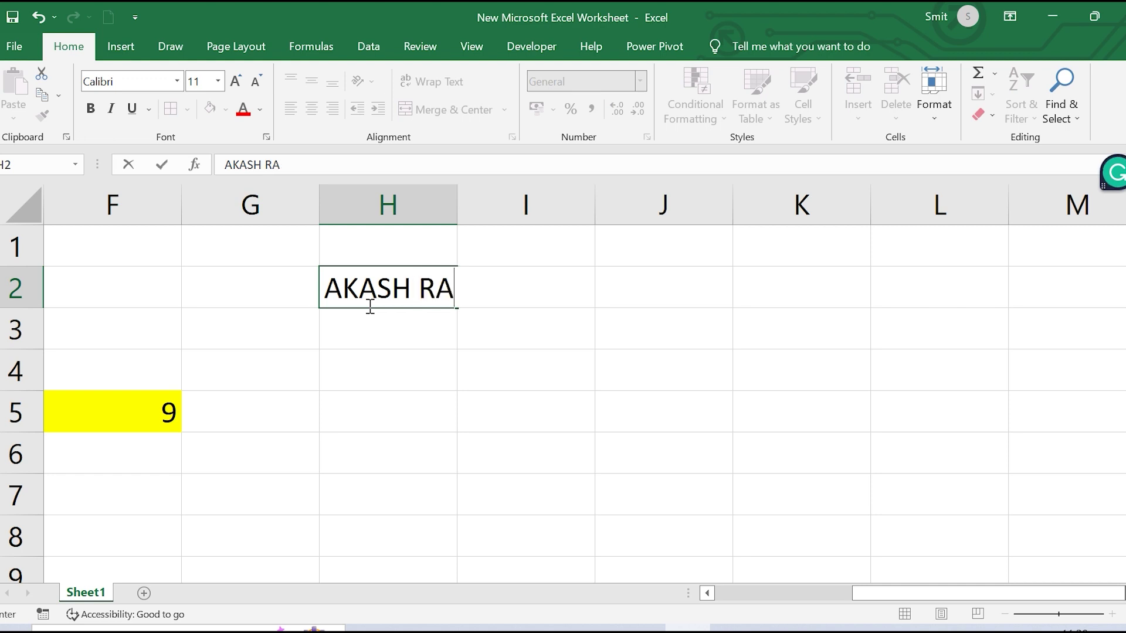
{"action": "left_click", "coordinate": [454, 203]}
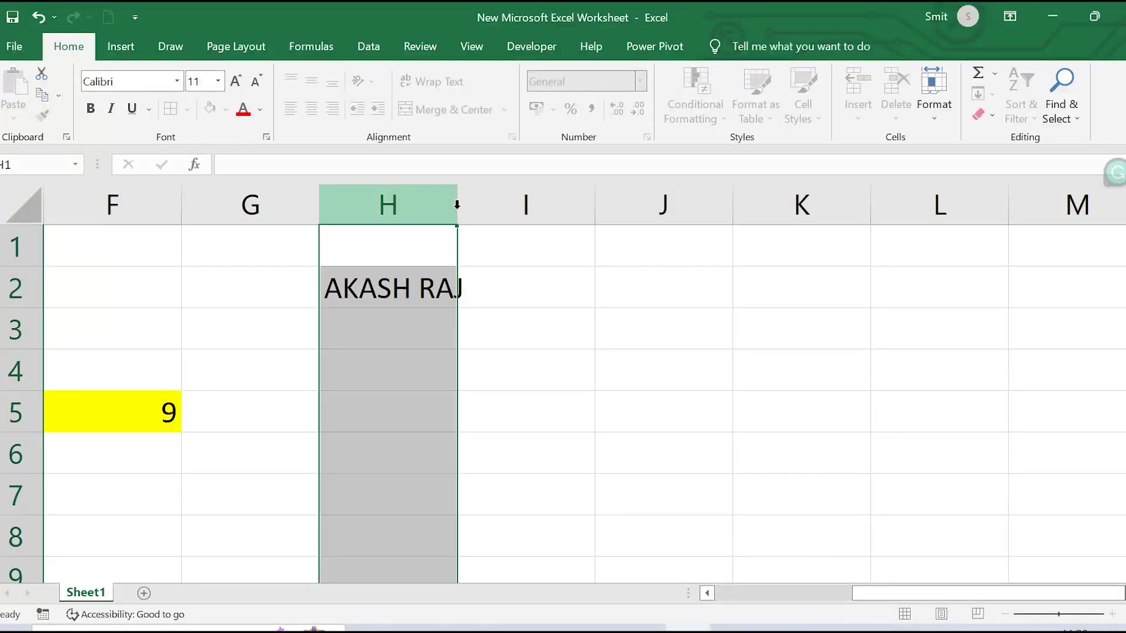
{"action": "double_click", "coordinate": [458, 204]}
{"action": "left_click", "coordinate": [650, 330]}
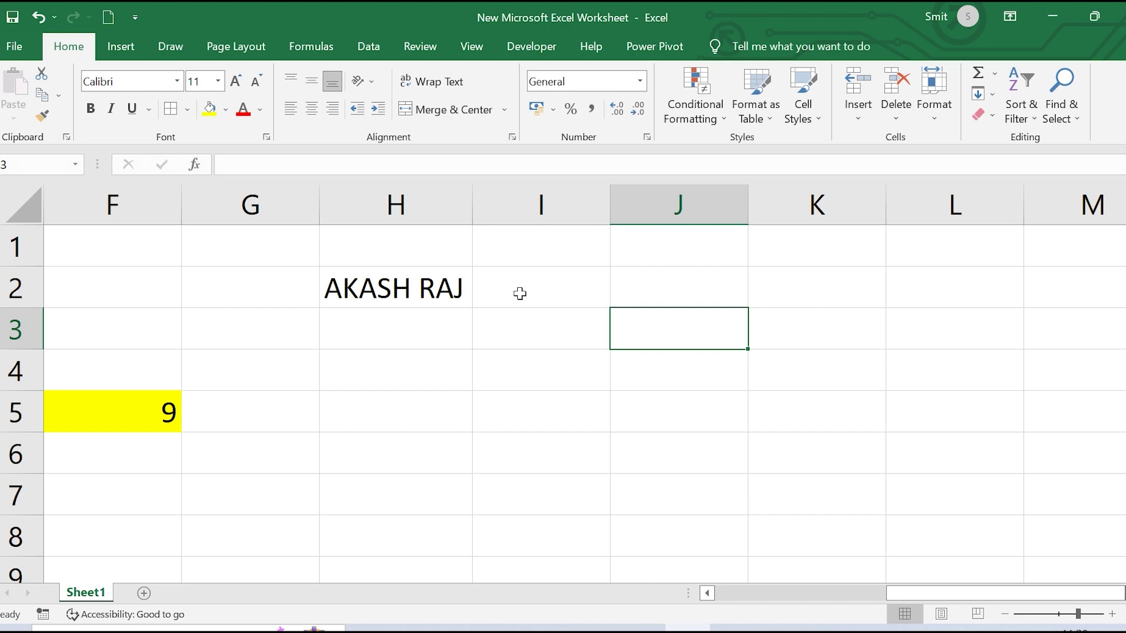
Start a REPT formula in I2 with "*" as the text to repeat
{"action": "left_click", "coordinate": [520, 294]}
{"action": "type", "text": "="}
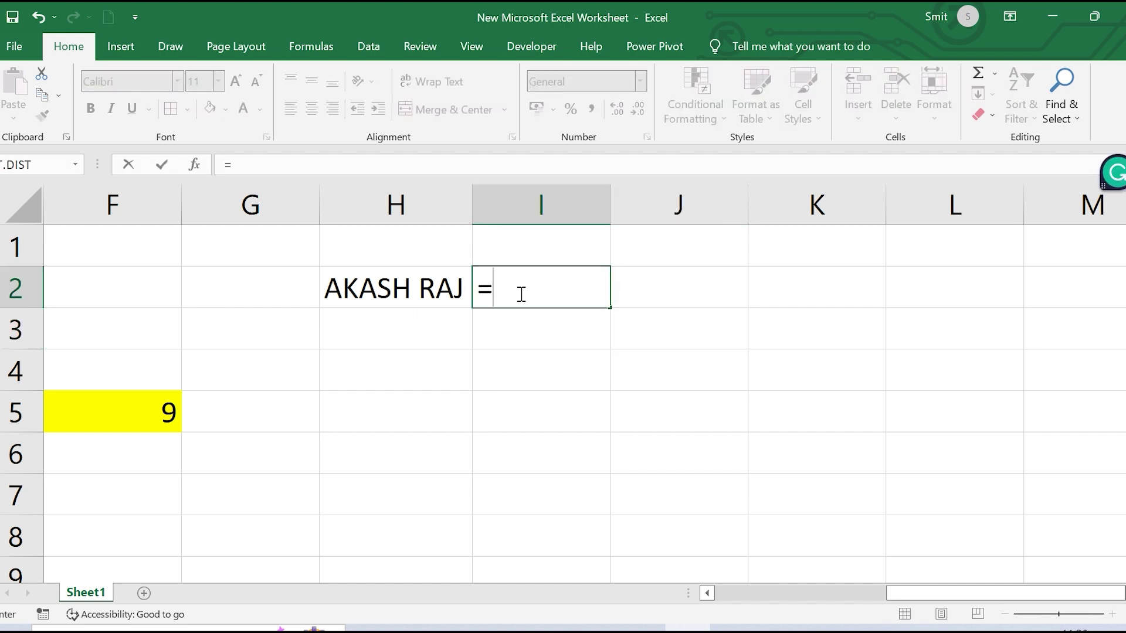
{"action": "type", "text": "R"}
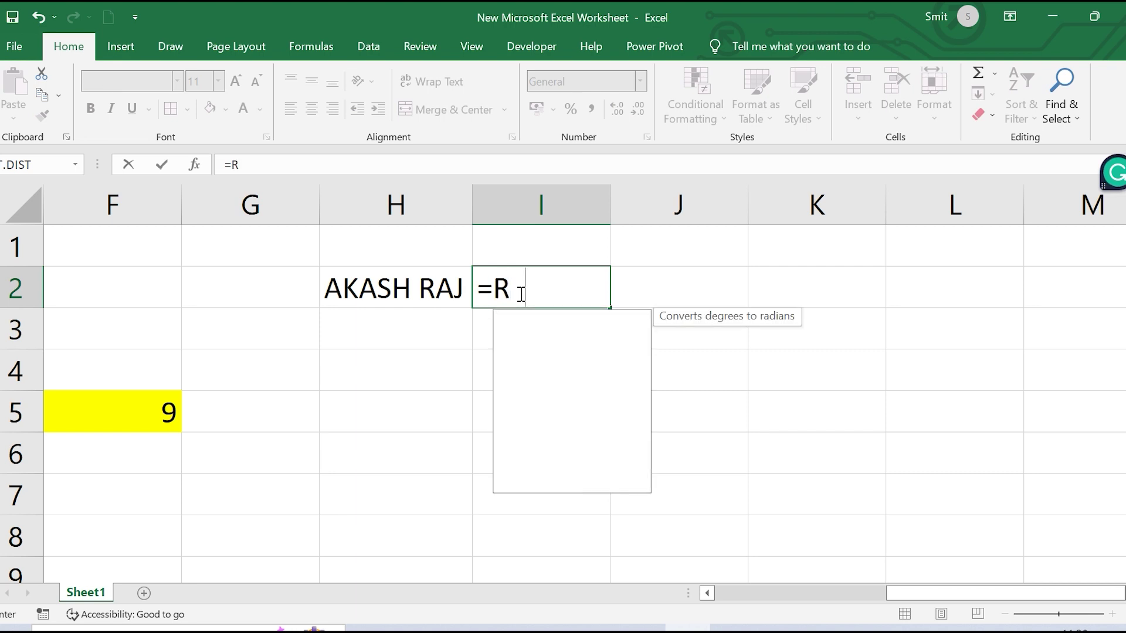
{"action": "type", "text": "EPT"}
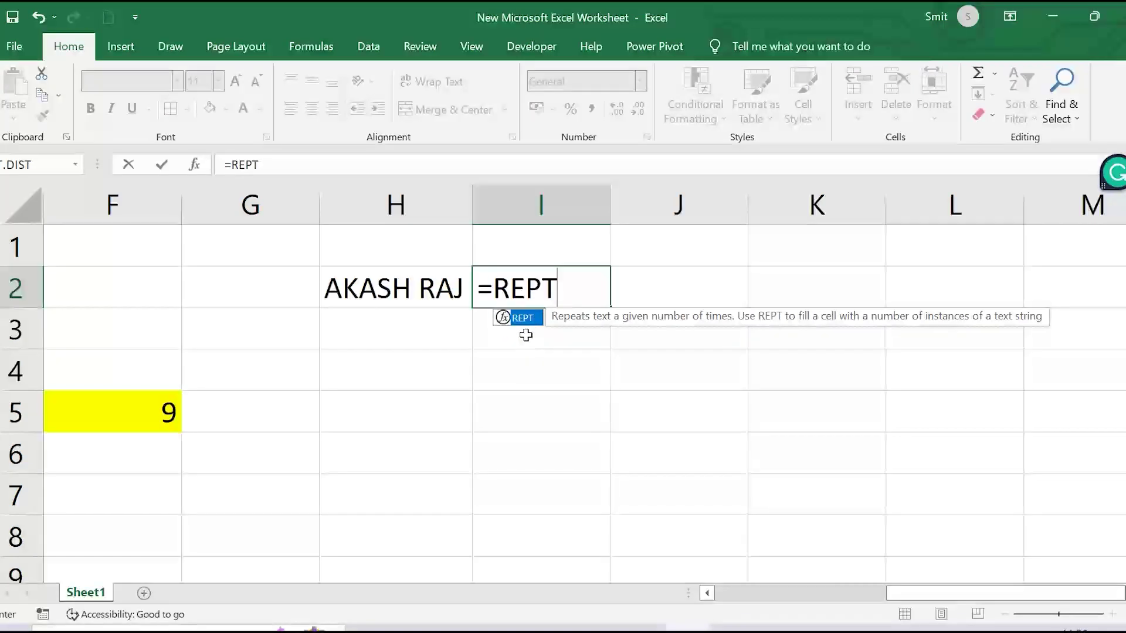
{"action": "double_click", "coordinate": [522, 317]}
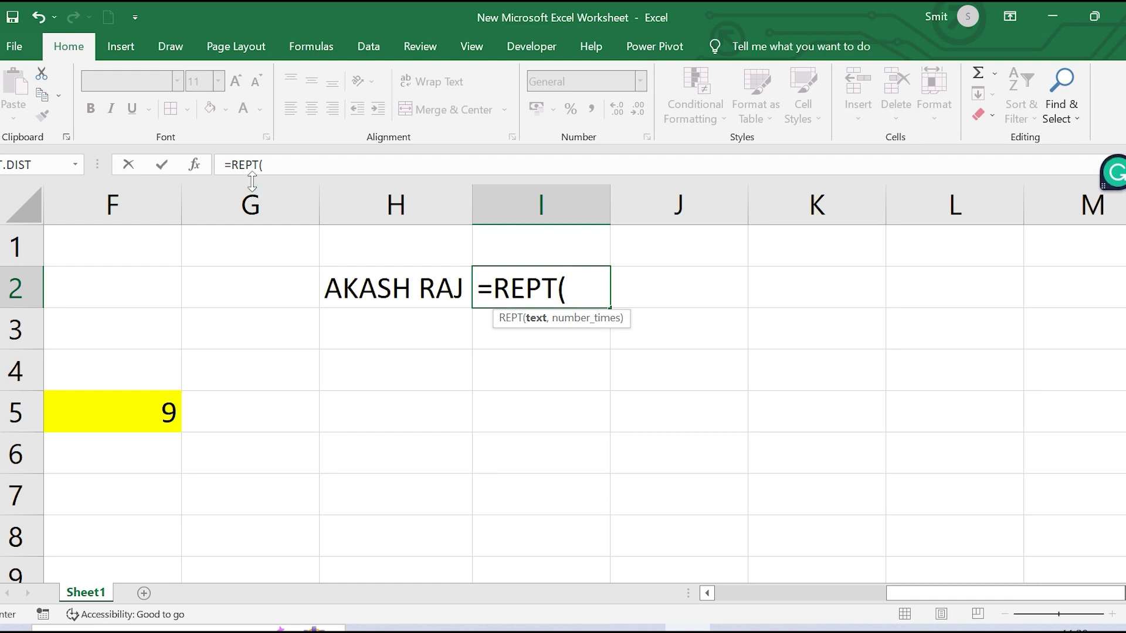
{"action": "left_click", "coordinate": [195, 165]}
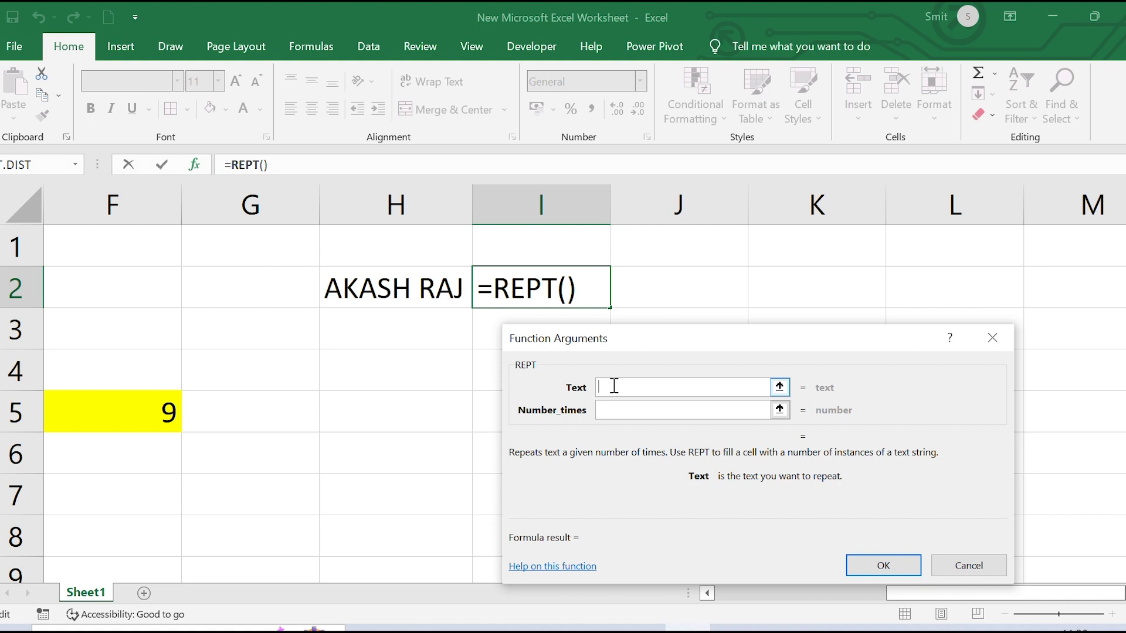
{"action": "type", "text": "\""}
{"action": "key", "text": "BackSpace"}
{"action": "type", "text": "\""}
{"action": "type", "text": "u"}
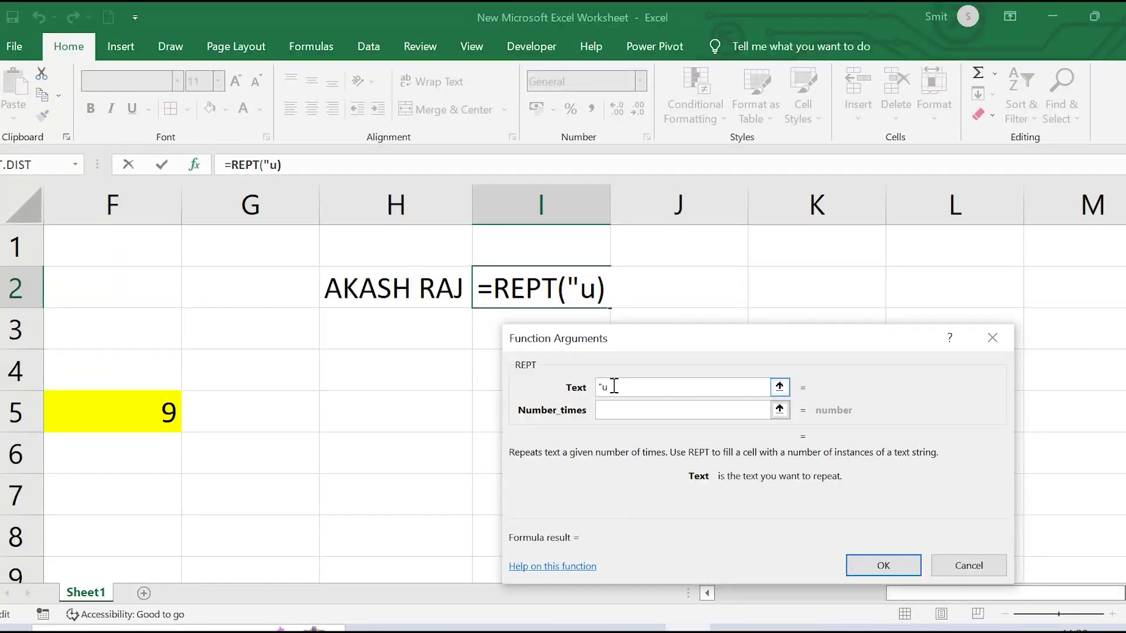
{"action": "key", "text": "BackSpace"}
{"action": "type", "text": "*\""}
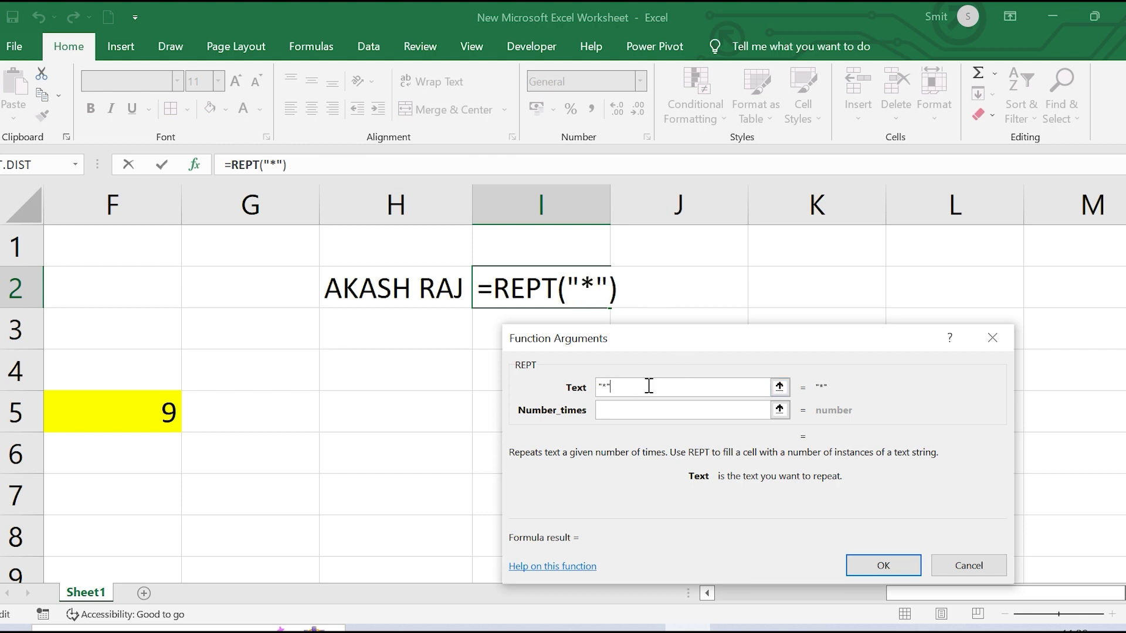
{"action": "left_click", "coordinate": [614, 410]}
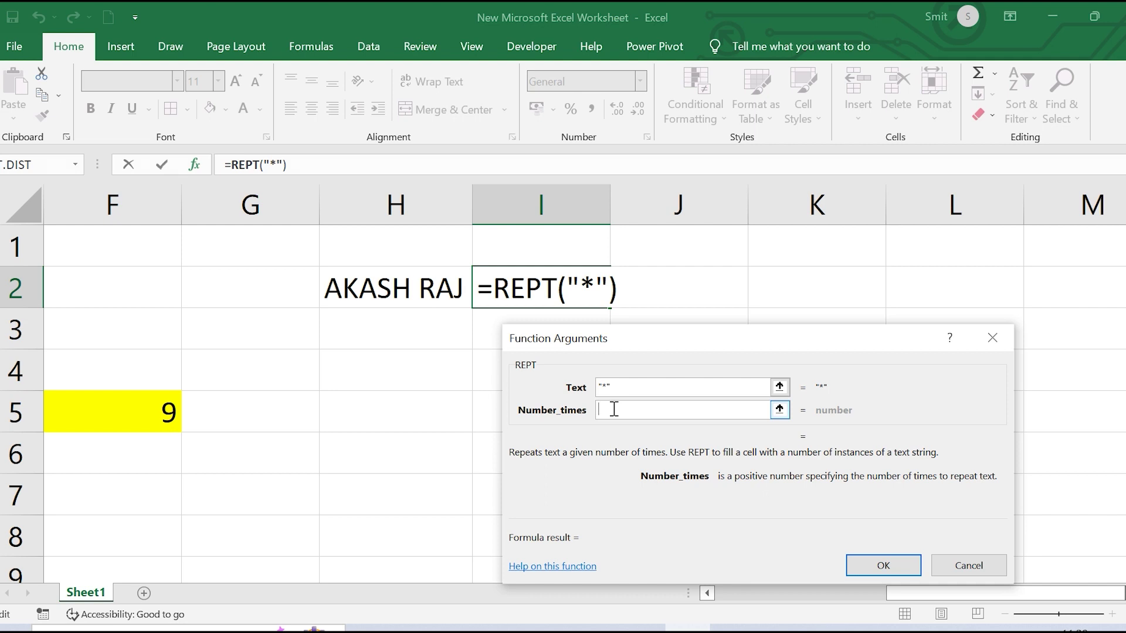
Set REPT's repeat count to LEN(H2)-3, giving =REPT("*",LEN(H2)-3) with six asterisks
{"action": "type", "text": "LEN"}
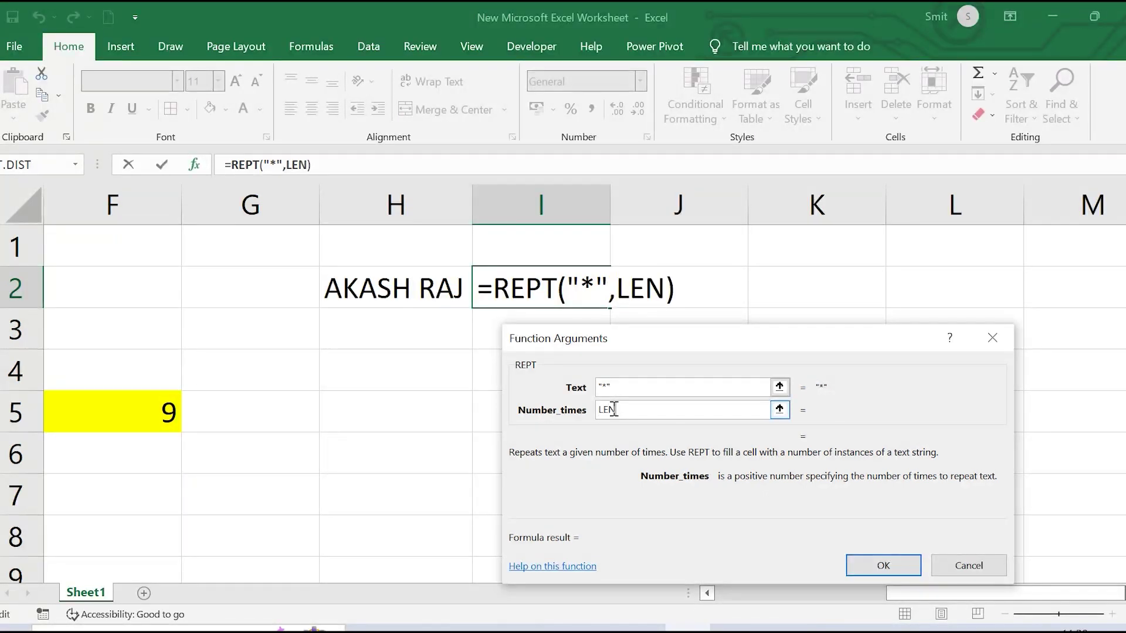
{"action": "type", "text": "("}
{"action": "left_click", "coordinate": [419, 289]}
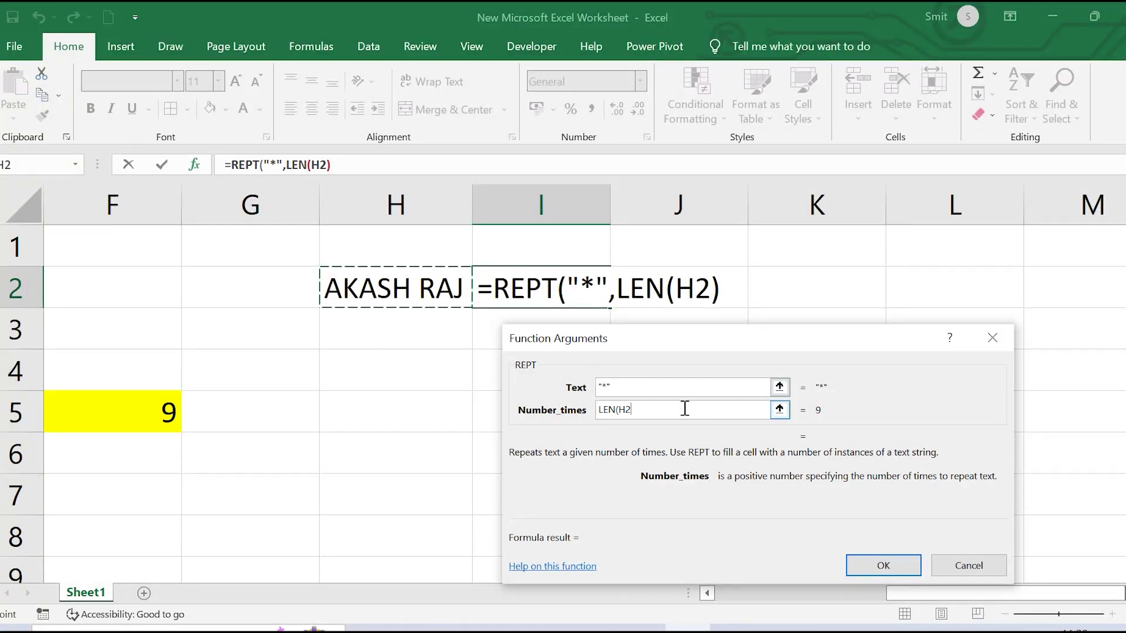
{"action": "left_click", "coordinate": [659, 414]}
{"action": "type", "text": ")"}
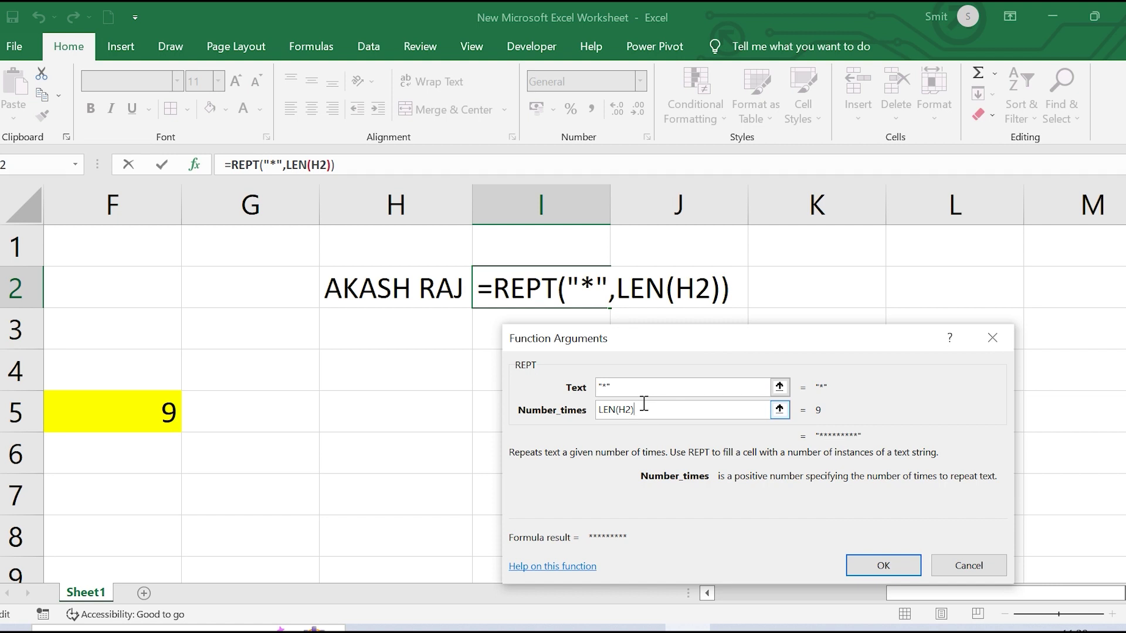
{"action": "type", "text": "-3"}
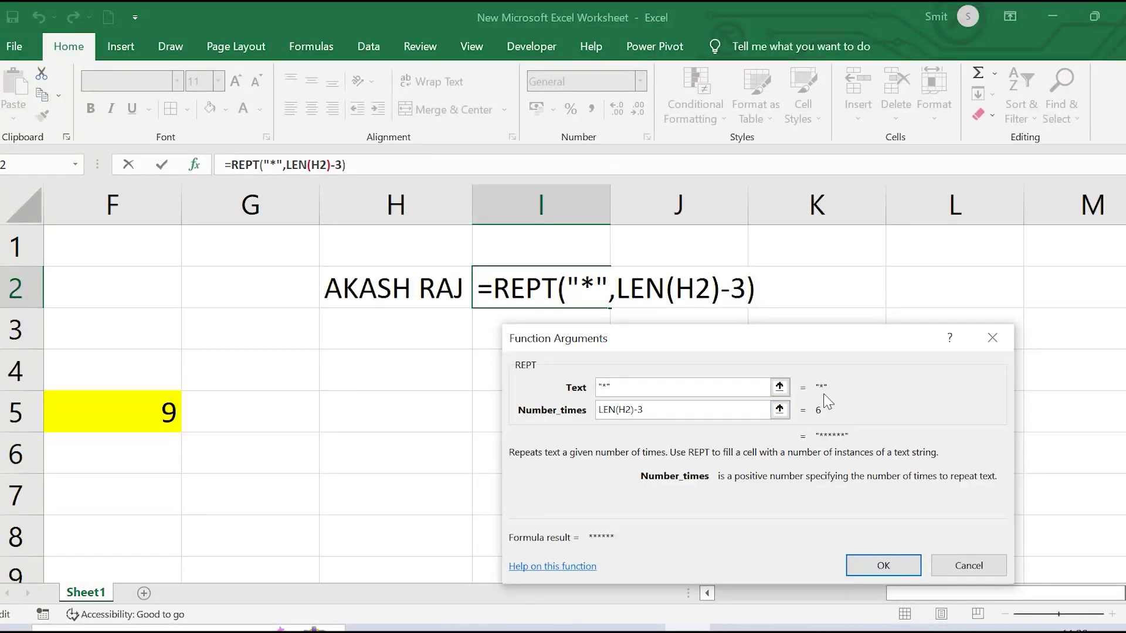
{"action": "left_click", "coordinate": [883, 564]}
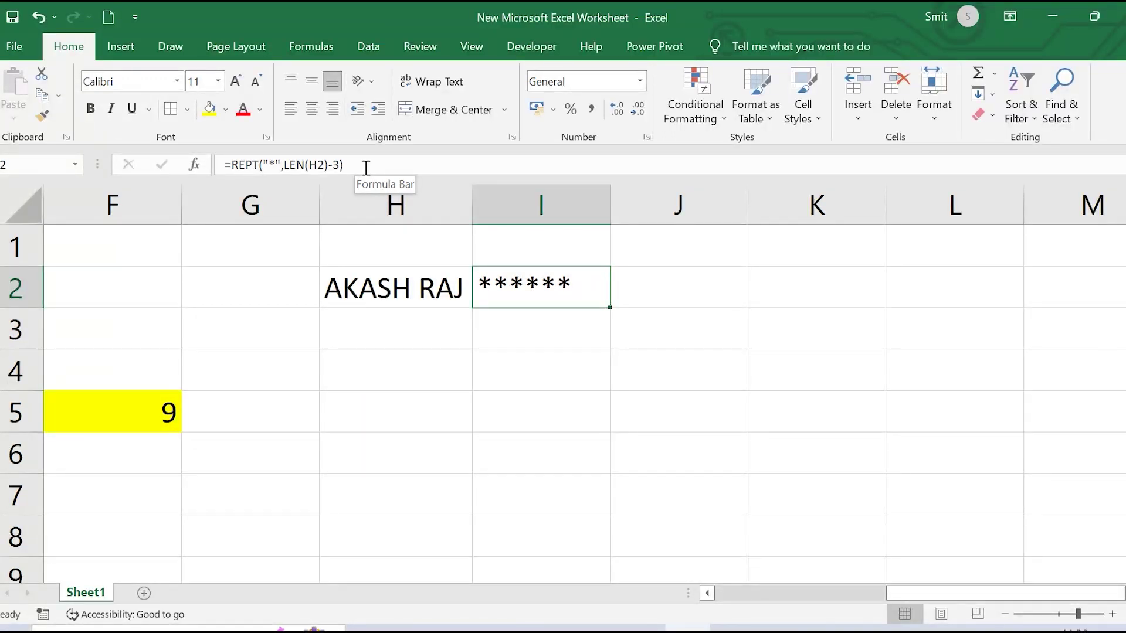
Append &RIGHT(H2,3) to I2's formula and widen column I to show the masked name
{"action": "left_click", "coordinate": [366, 168]}
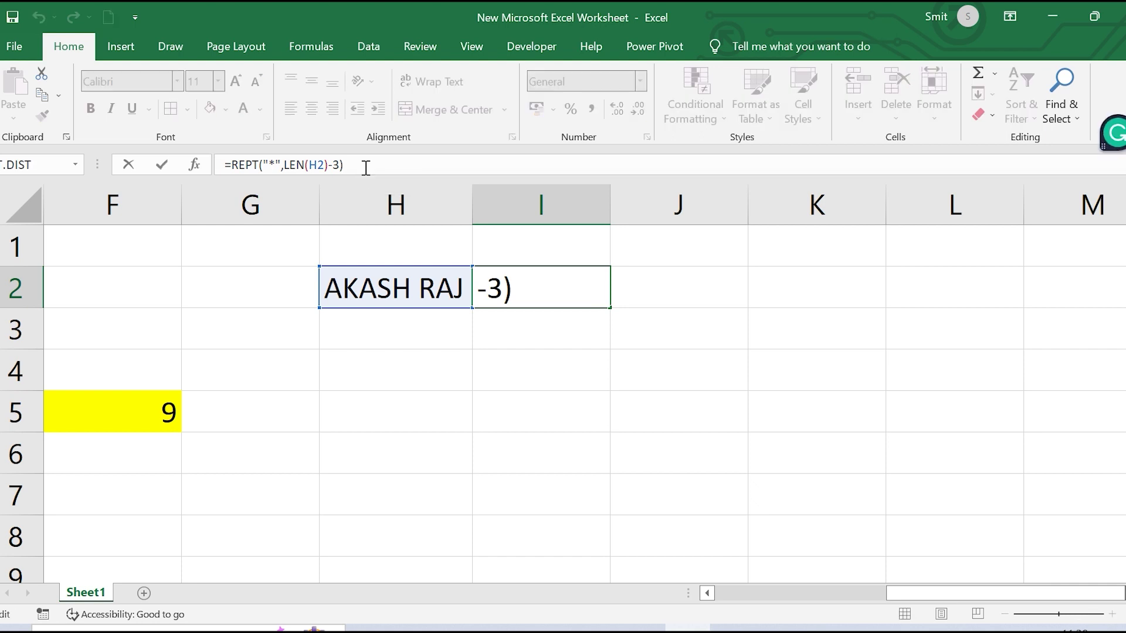
{"action": "type", "text": "&RIGHT"}
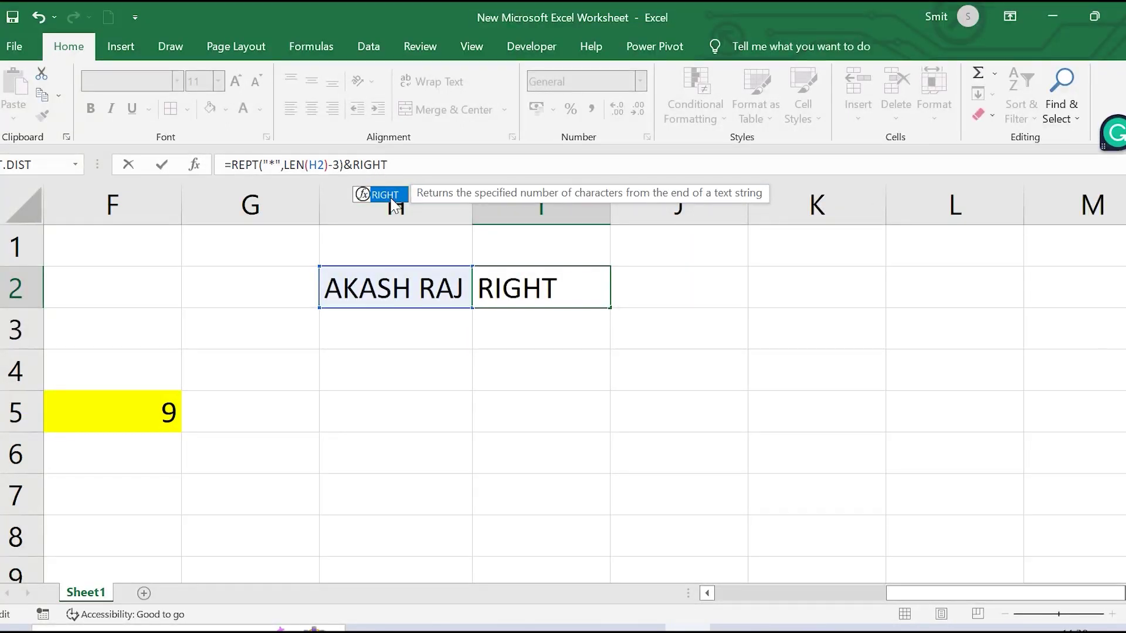
{"action": "type", "text": "("}
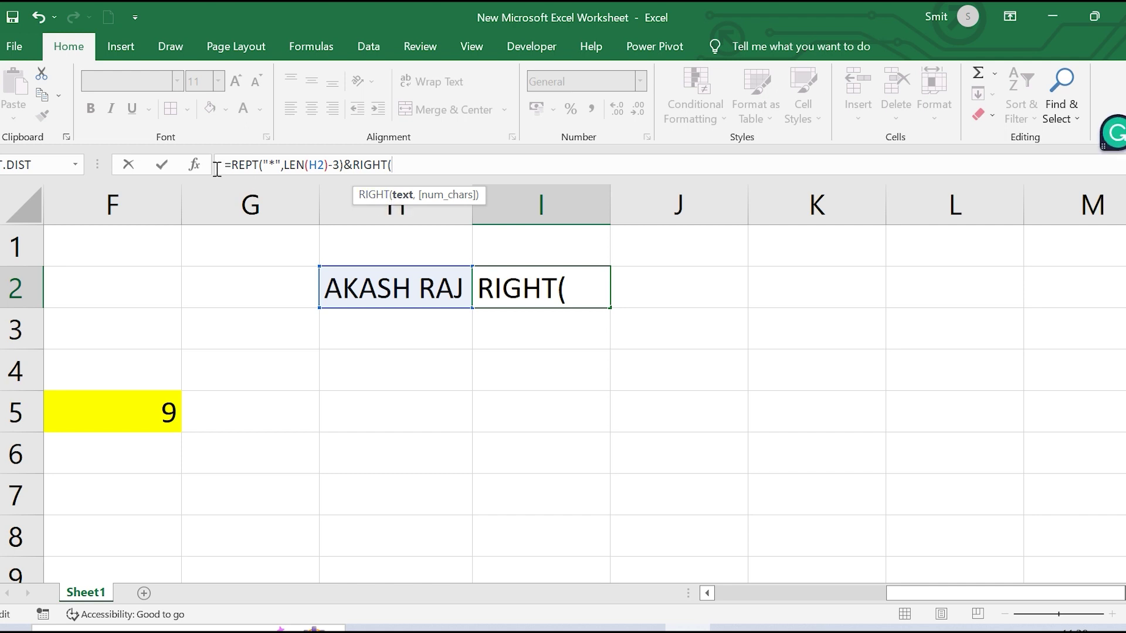
{"action": "left_click", "coordinate": [194, 164]}
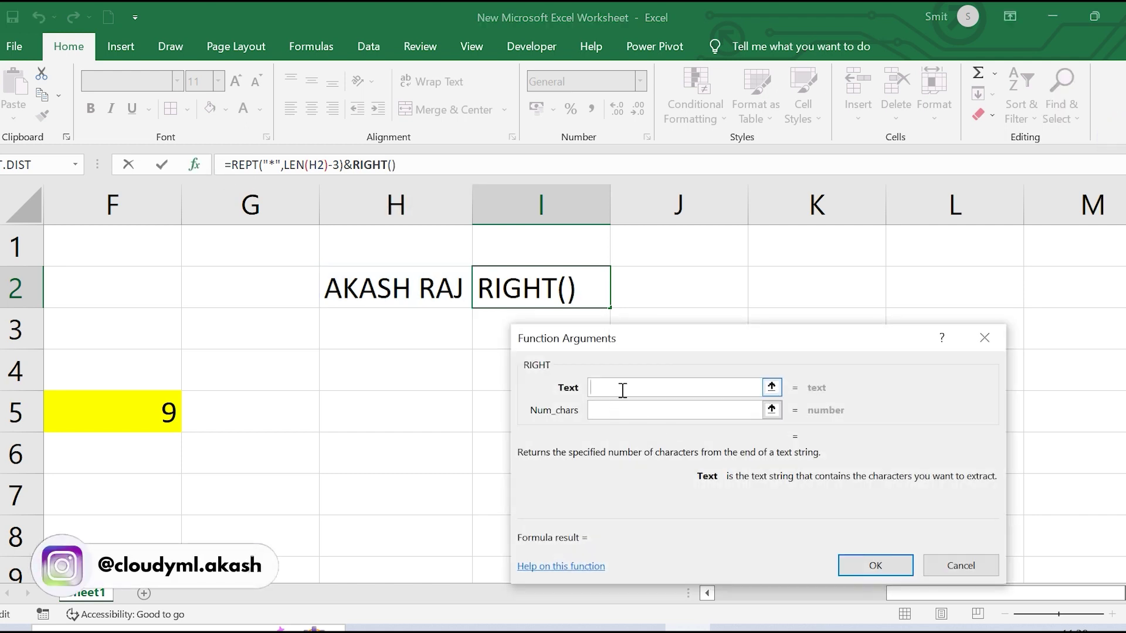
{"action": "left_click", "coordinate": [384, 280]}
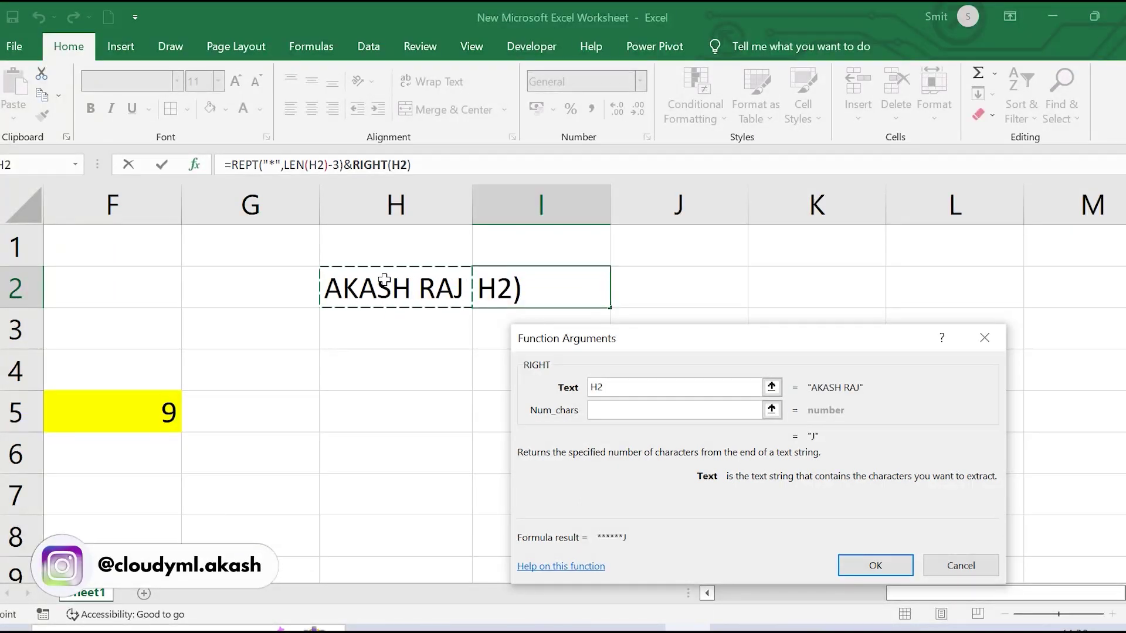
{"action": "left_click", "coordinate": [613, 407]}
{"action": "type", "text": "3"}
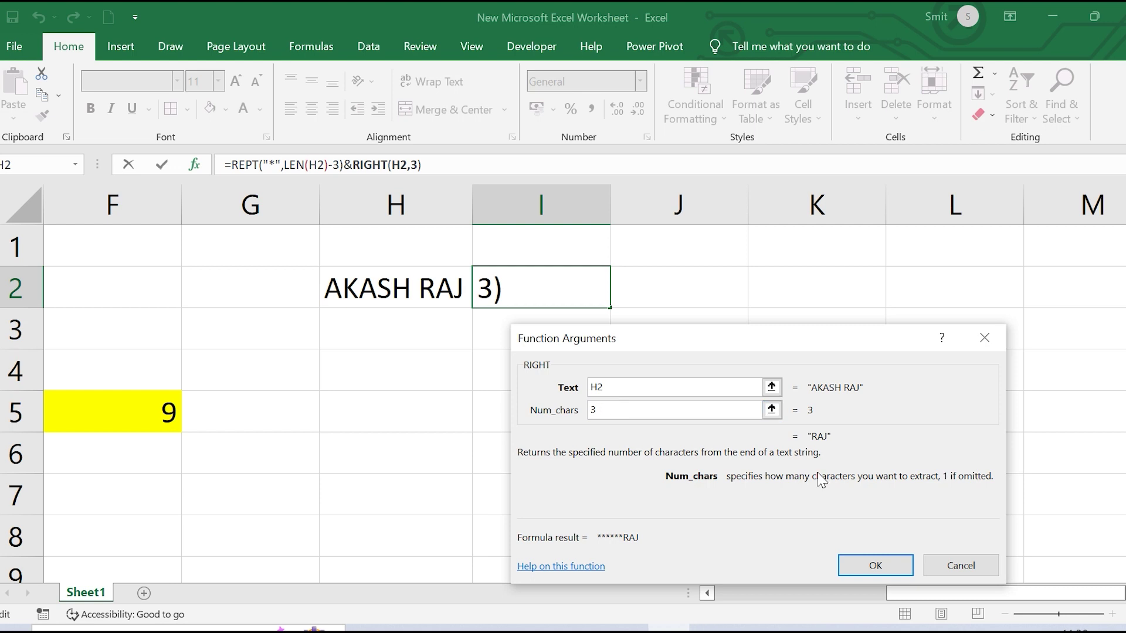
{"action": "left_click", "coordinate": [875, 565]}
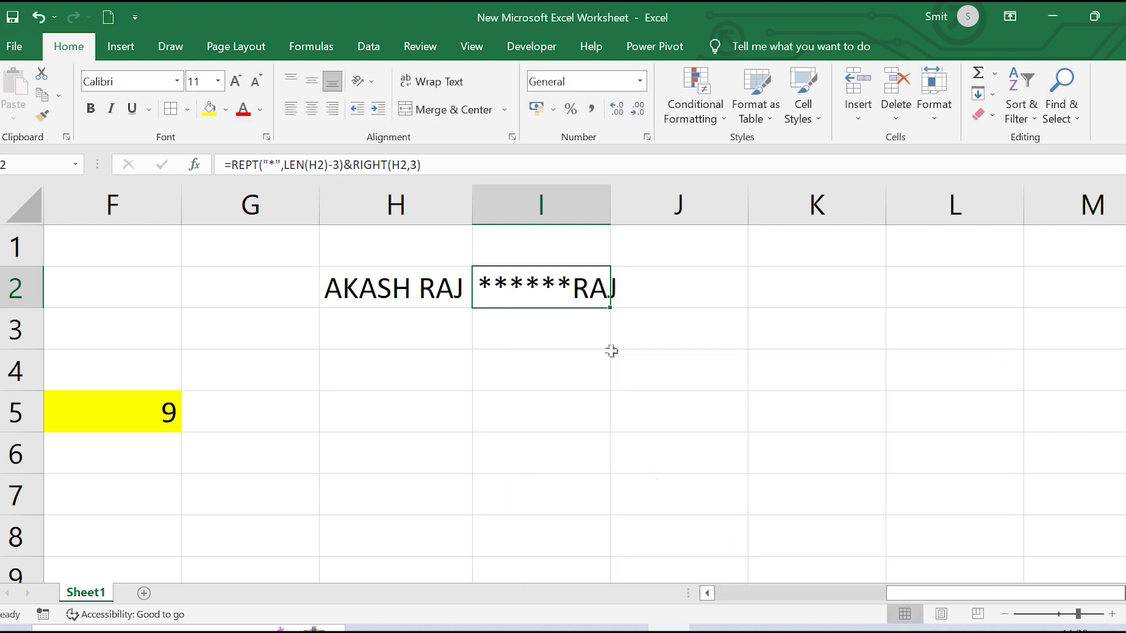
{"action": "left_click_drag", "start_coordinate": [606, 212], "coordinate": [622, 211]}
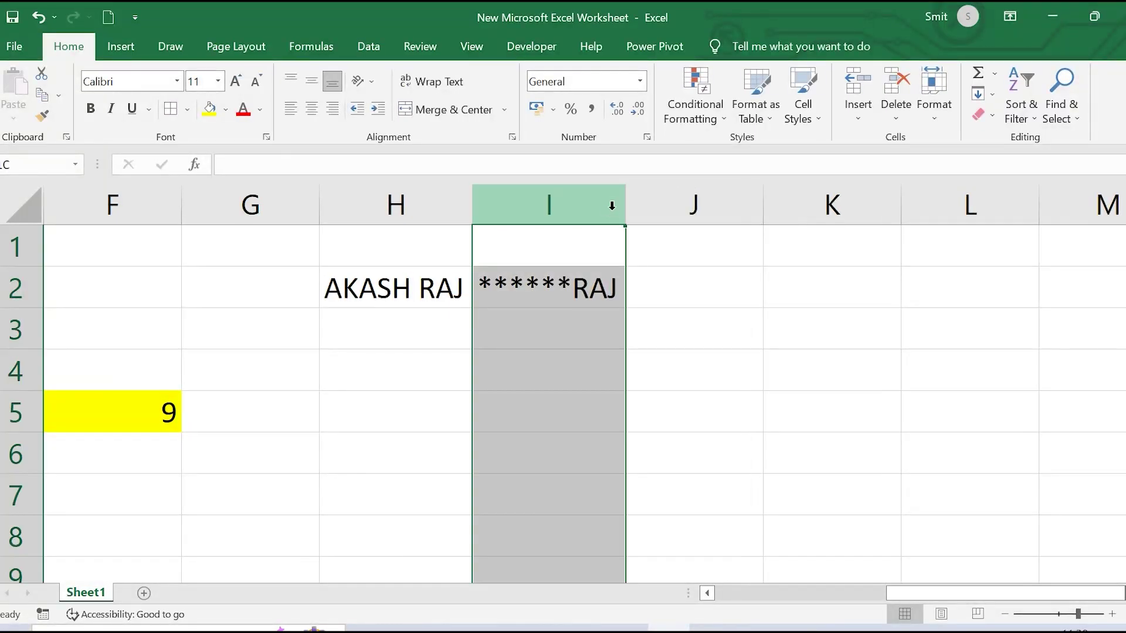
Enter a second person's full name in H3 and autofit column H to it
{"action": "left_click", "coordinate": [576, 300]}
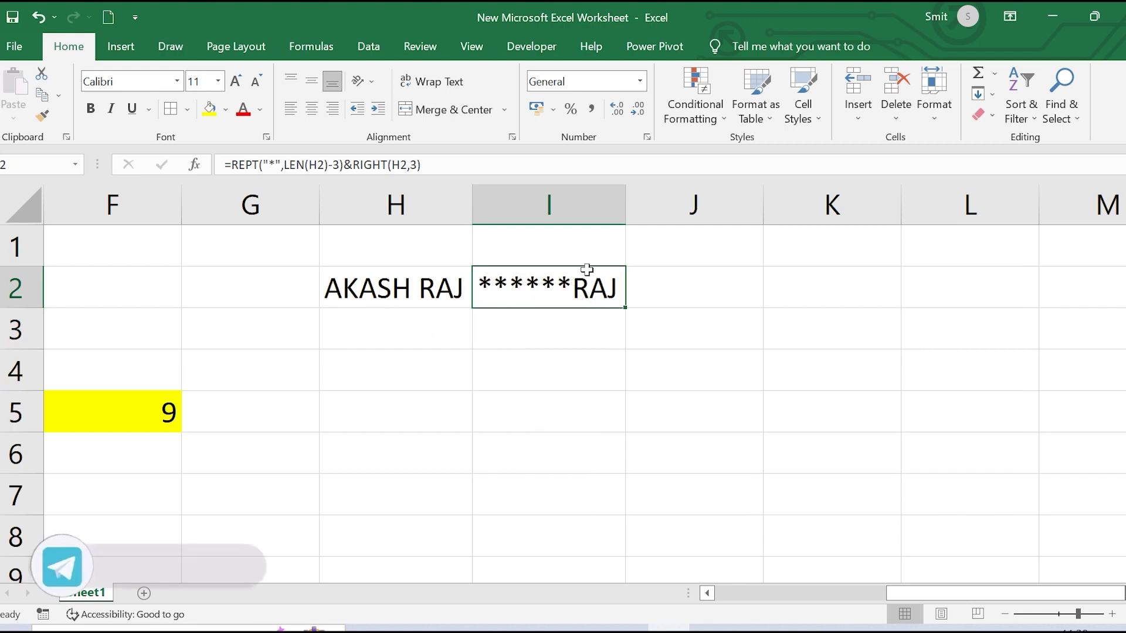
{"action": "left_click", "coordinate": [417, 341]}
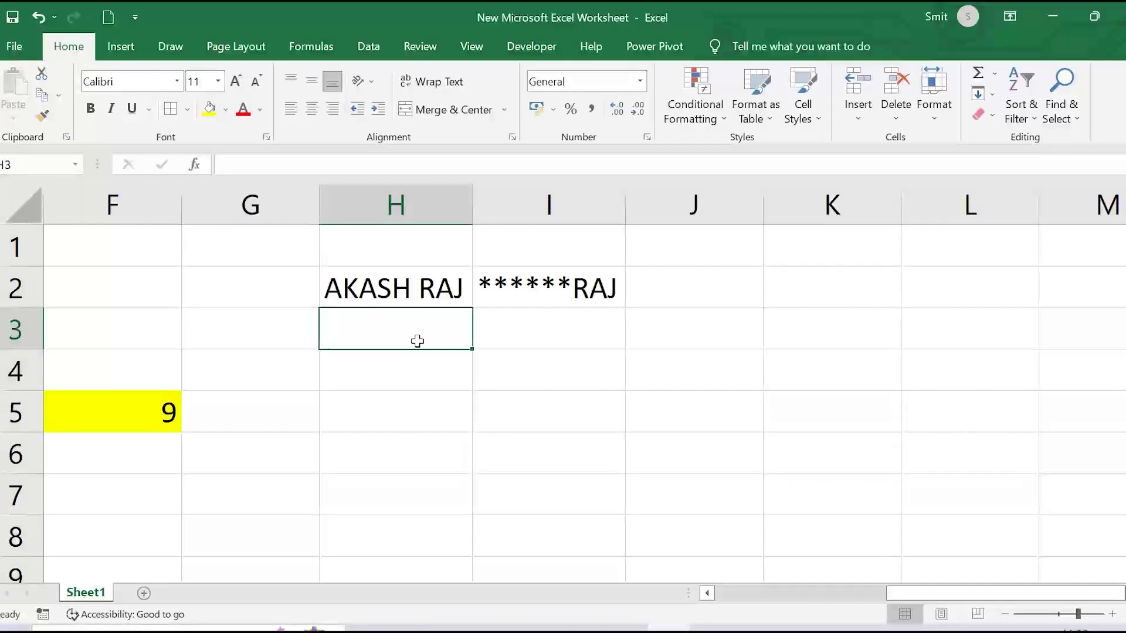
{"action": "type", "text": "Davis"}
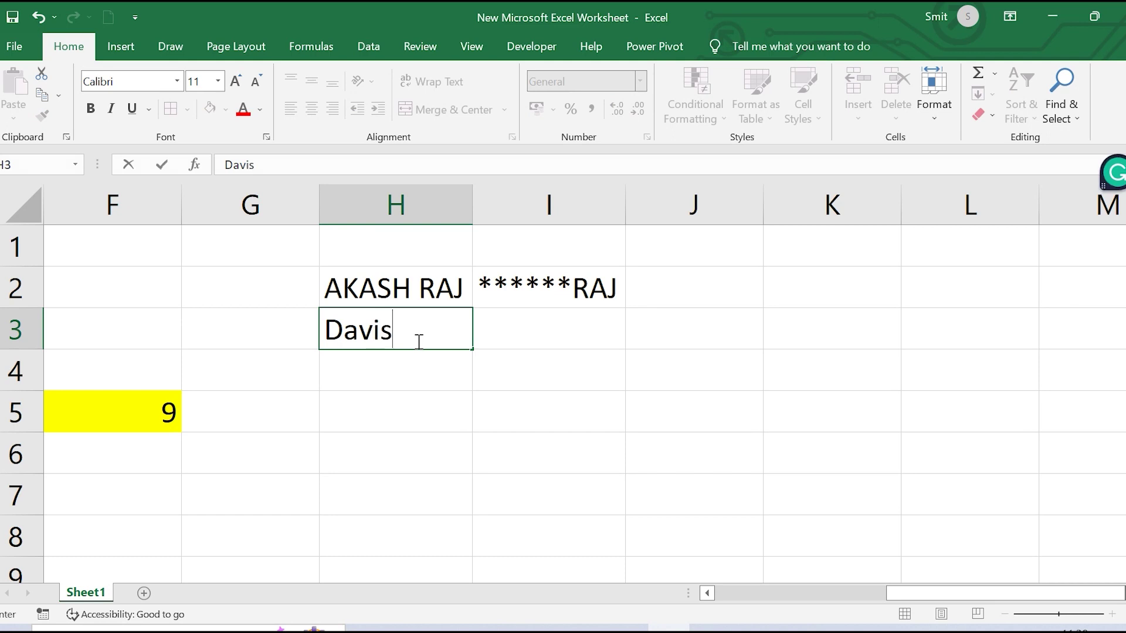
{"action": "key", "text": "BackSpace"}
{"action": "type", "text": "d Copper"}
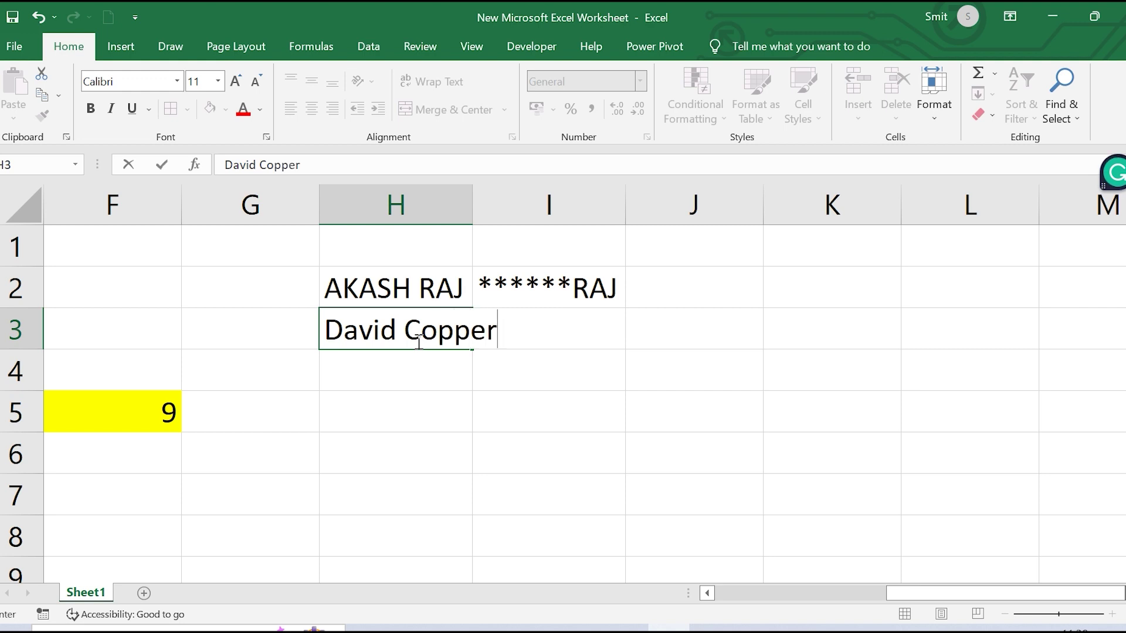
{"action": "type", "text": "field"}
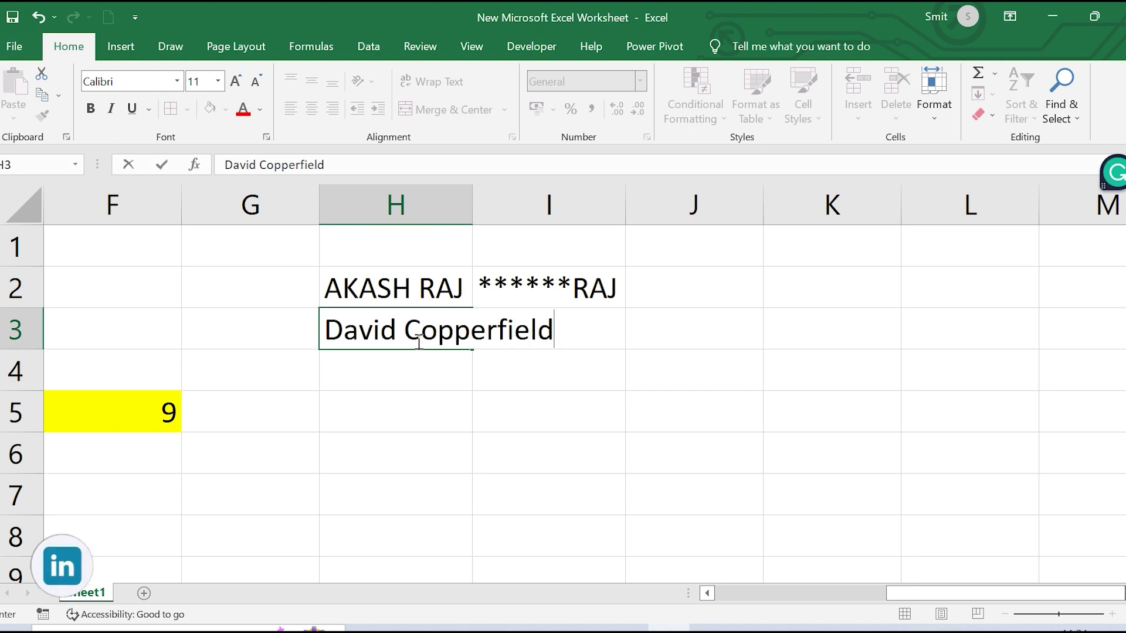
{"action": "left_click", "coordinate": [474, 204]}
{"action": "double_click", "coordinate": [473, 205]}
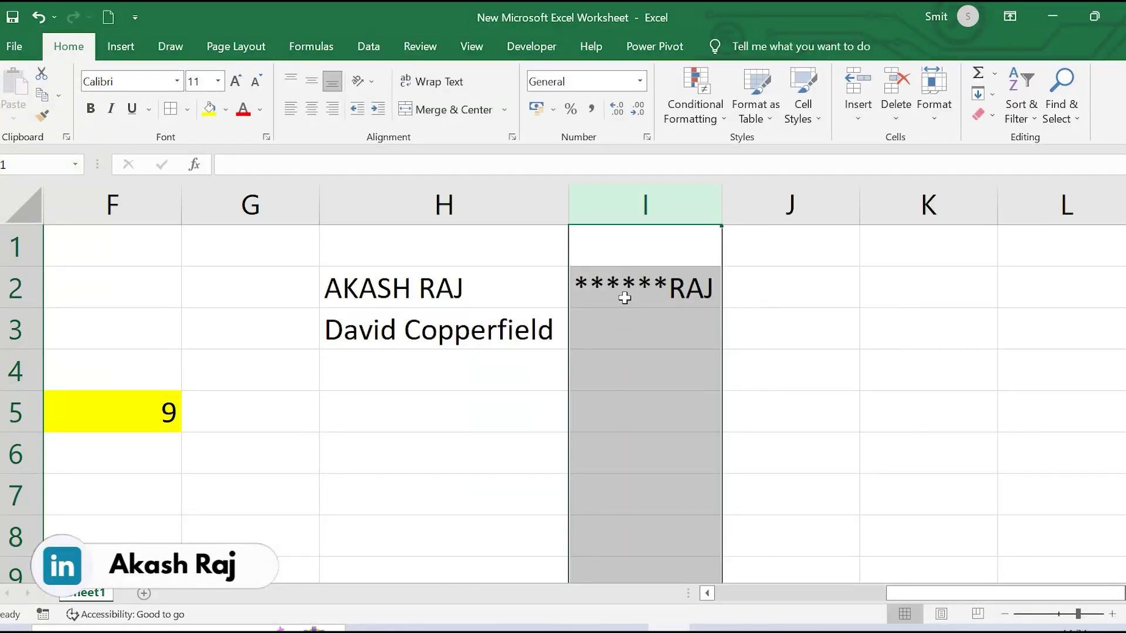
Fill the masking formula from I2 down to I3
{"action": "left_click", "coordinate": [624, 295]}
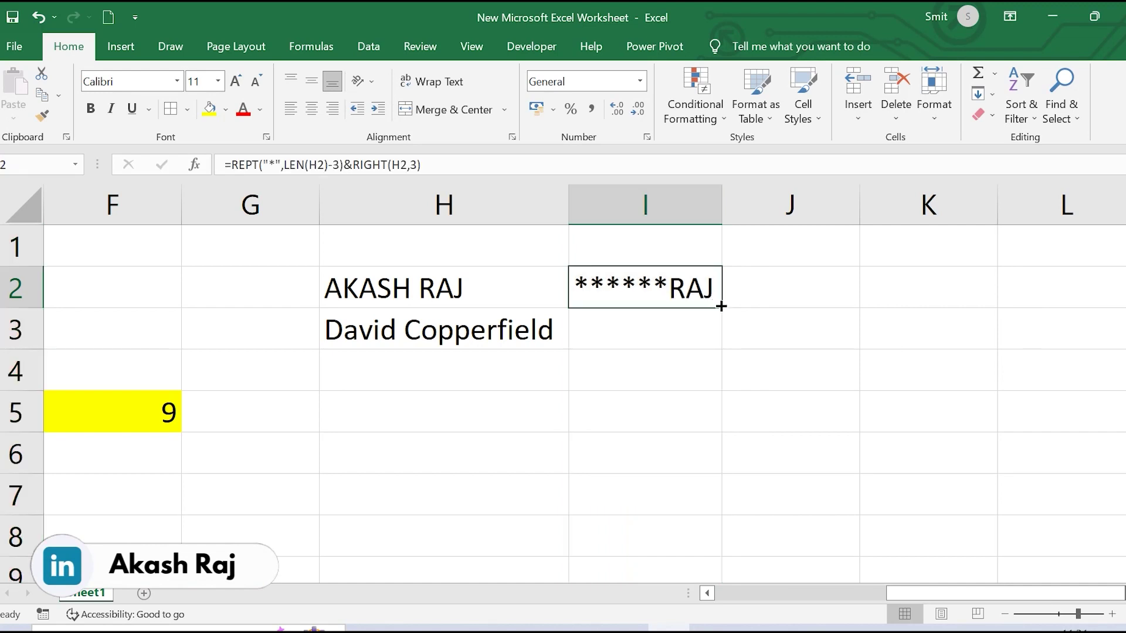
{"action": "left_click_drag", "start_coordinate": [720, 306], "coordinate": [721, 346]}
{"action": "left_click", "coordinate": [736, 368]}
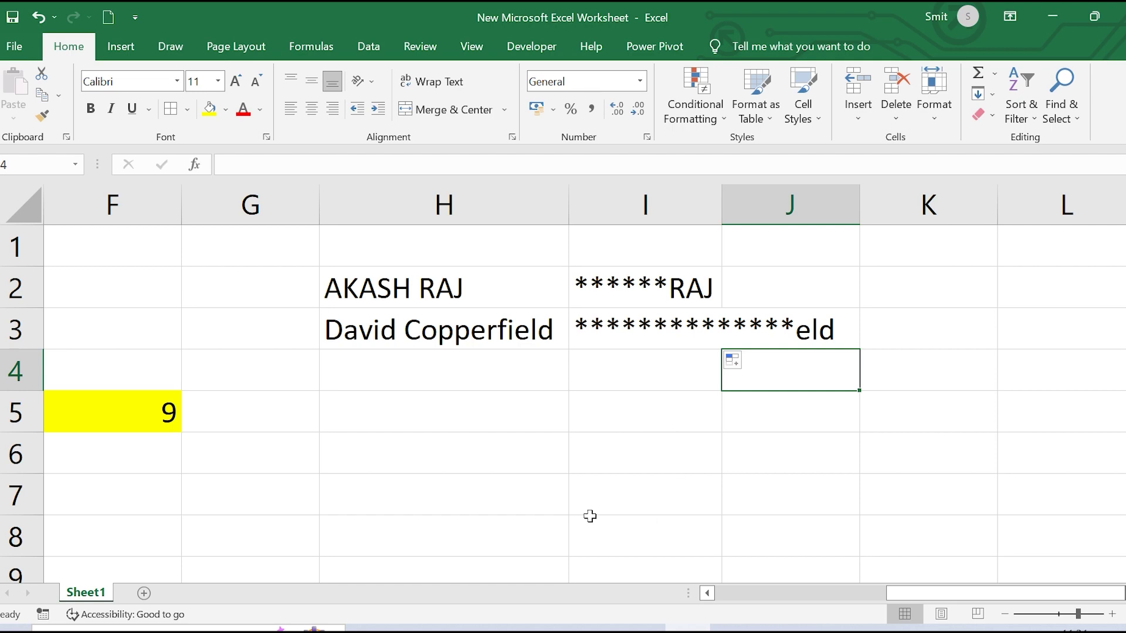
{"action": "key", "text": "alt+Tab"}
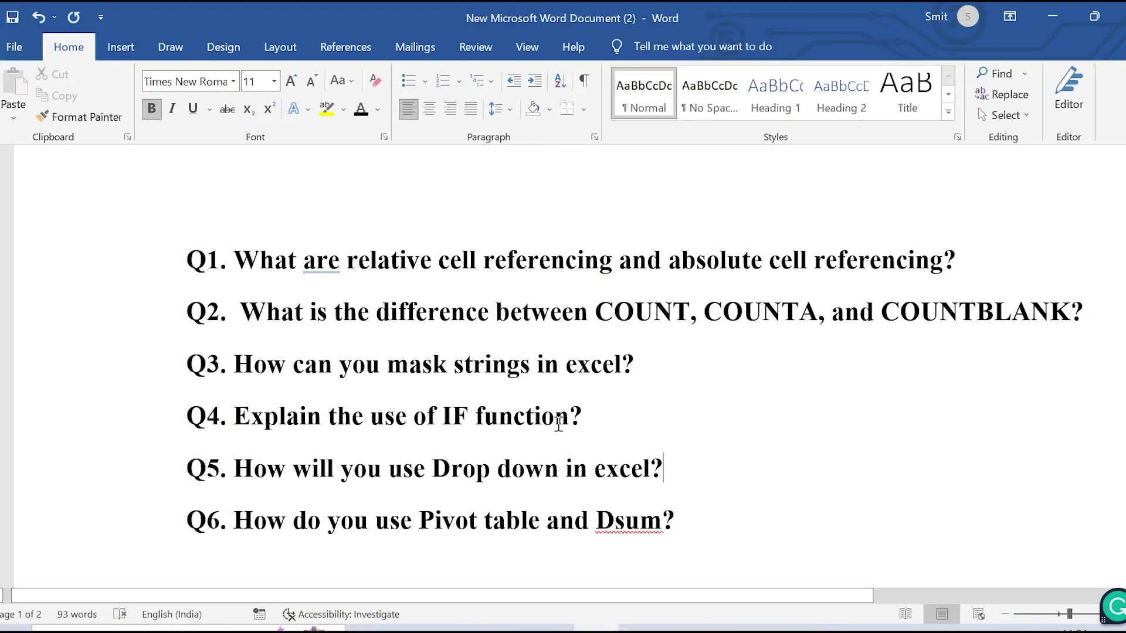
{"action": "left_click", "coordinate": [610, 509]}
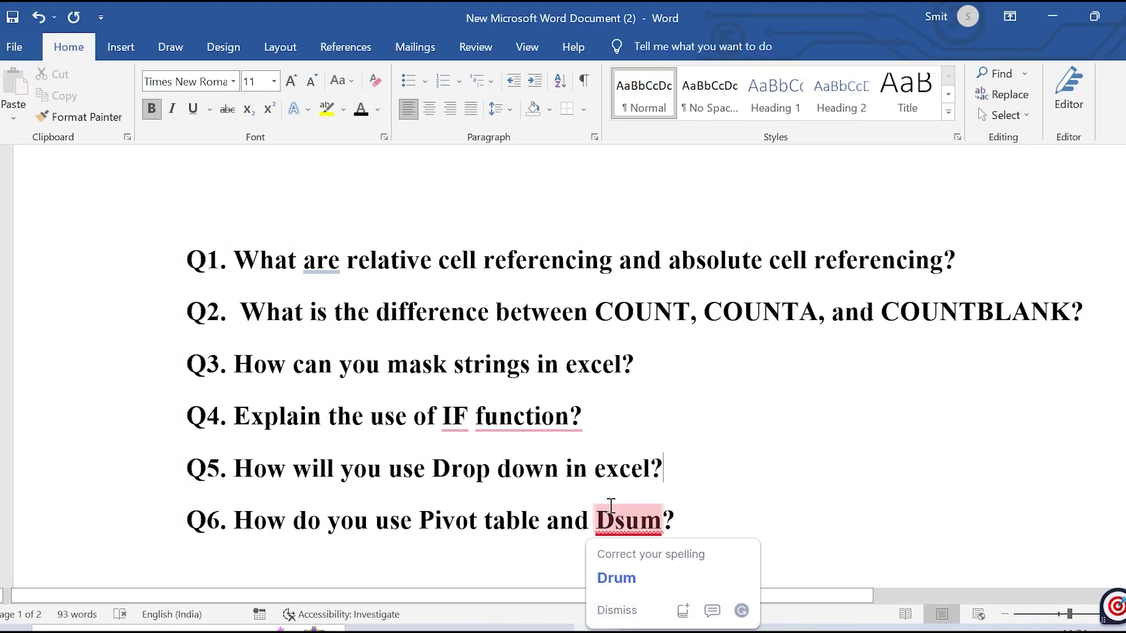
{"action": "left_click", "coordinate": [674, 432]}
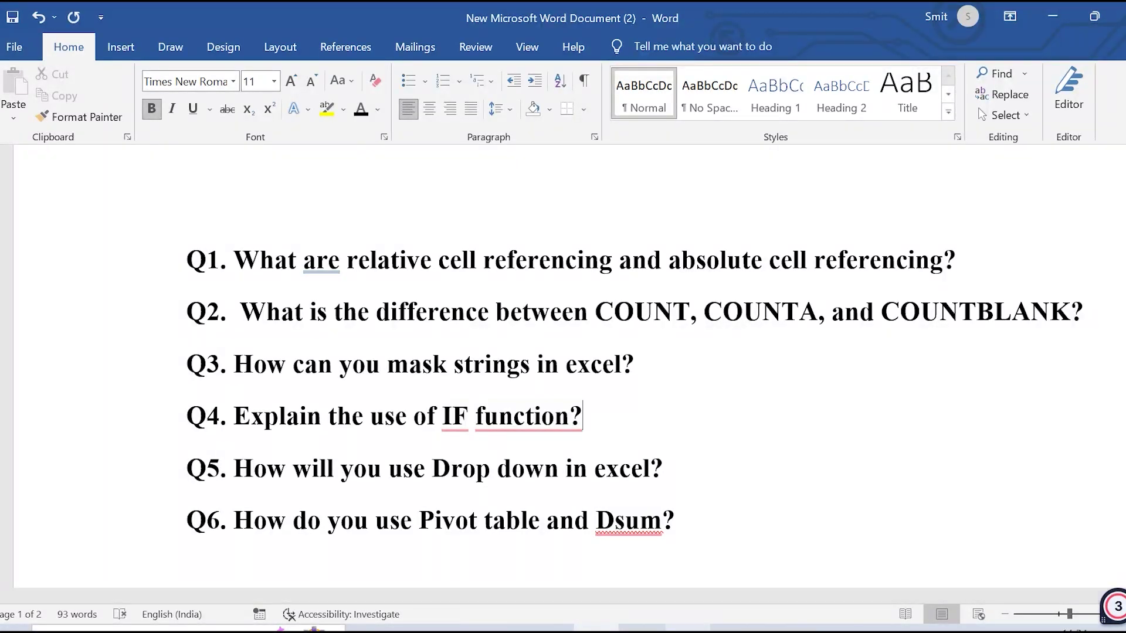
{"action": "left_click", "coordinate": [716, 613]}
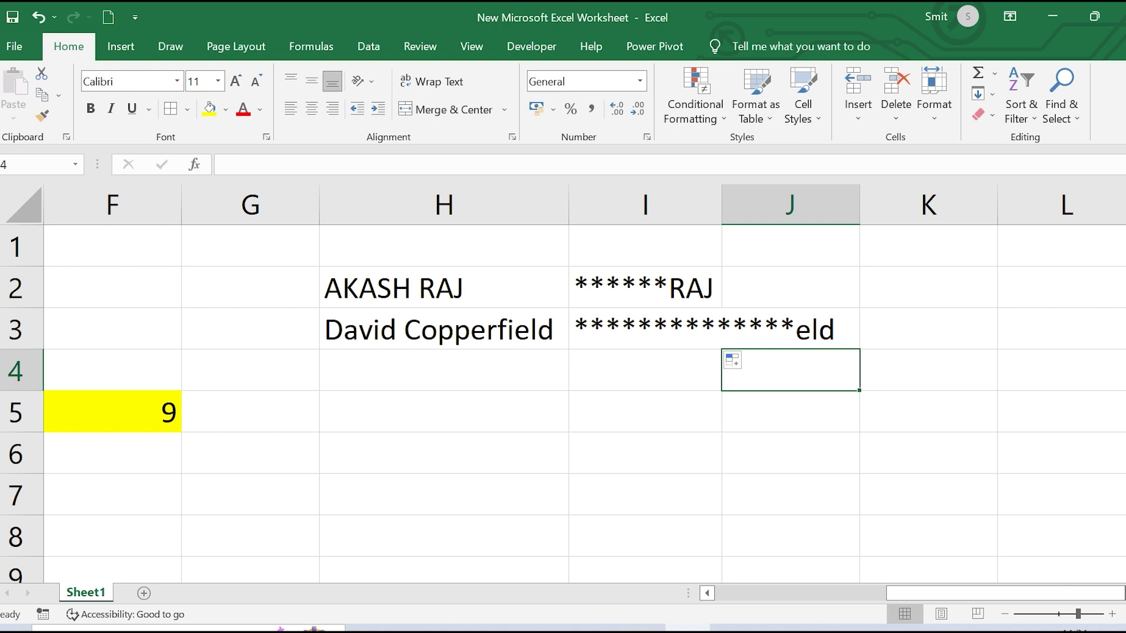
Label rows A and B in G11:G12 and auto-fit column G
{"action": "scroll", "coordinate": [390, 341], "scroll_direction": "down", "scroll_amount": 3}
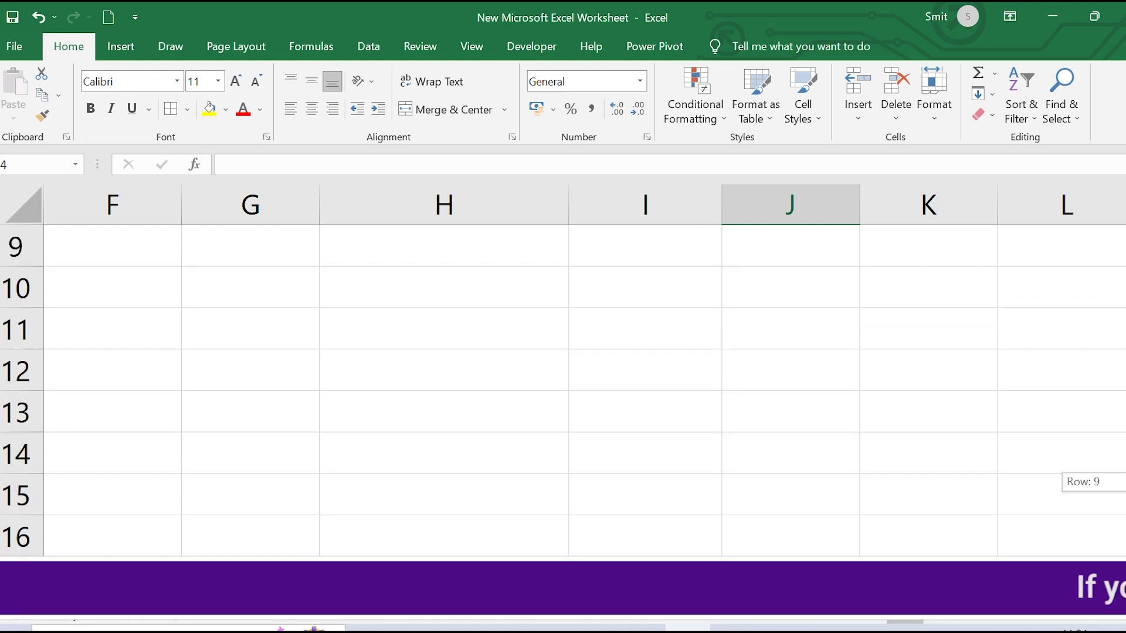
{"action": "left_click", "coordinate": [234, 338]}
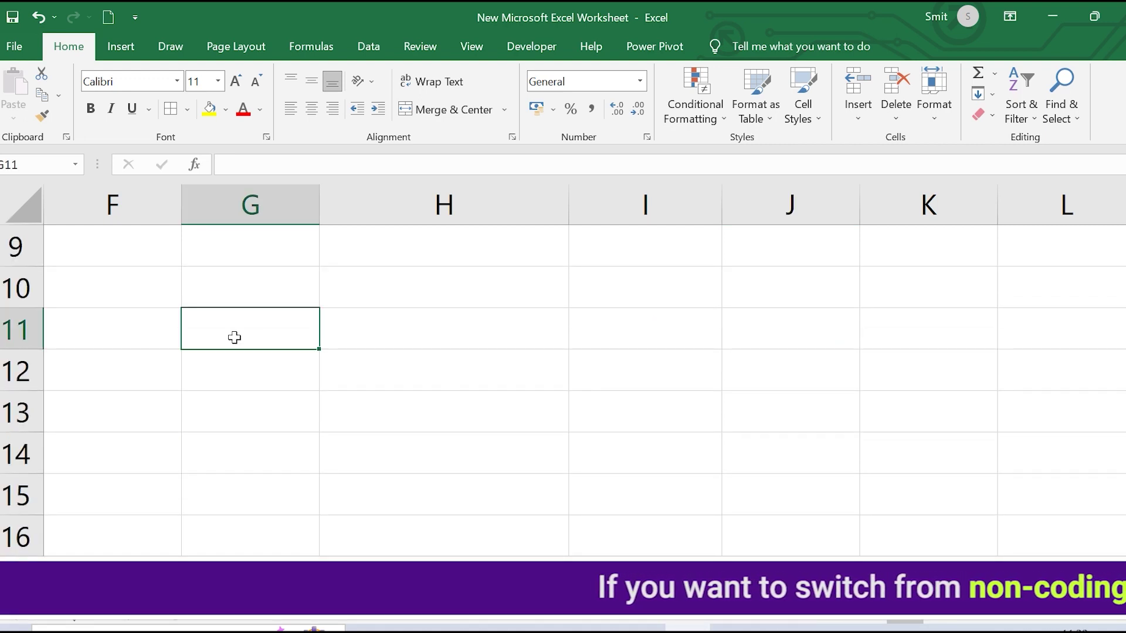
{"action": "type", "text": "A"}
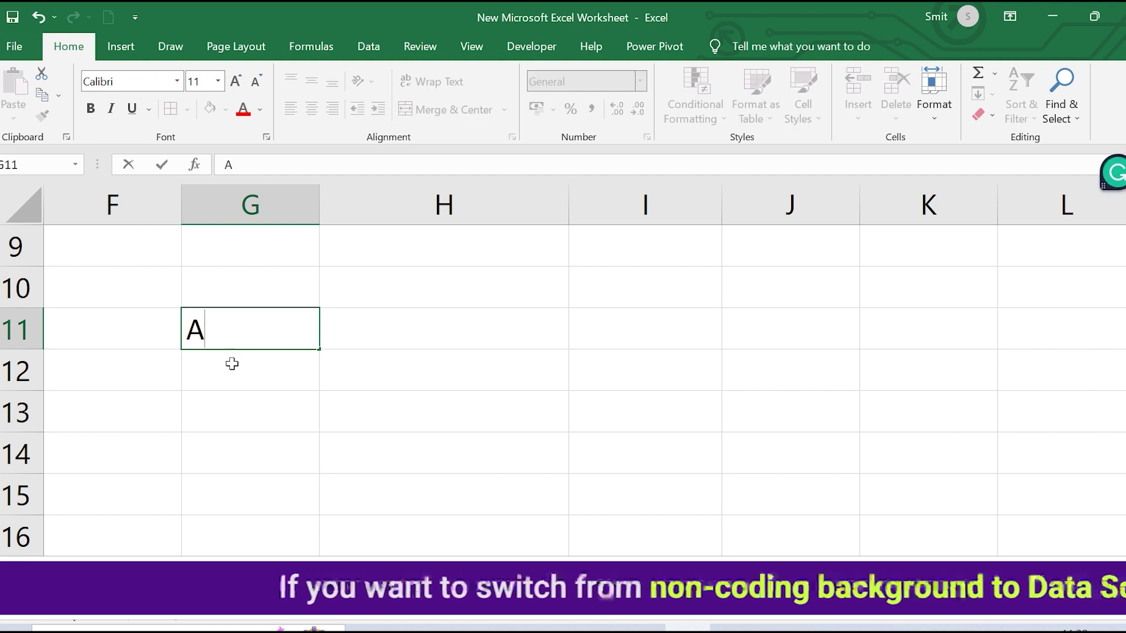
{"action": "left_click", "coordinate": [231, 363]}
{"action": "type", "text": "B"}
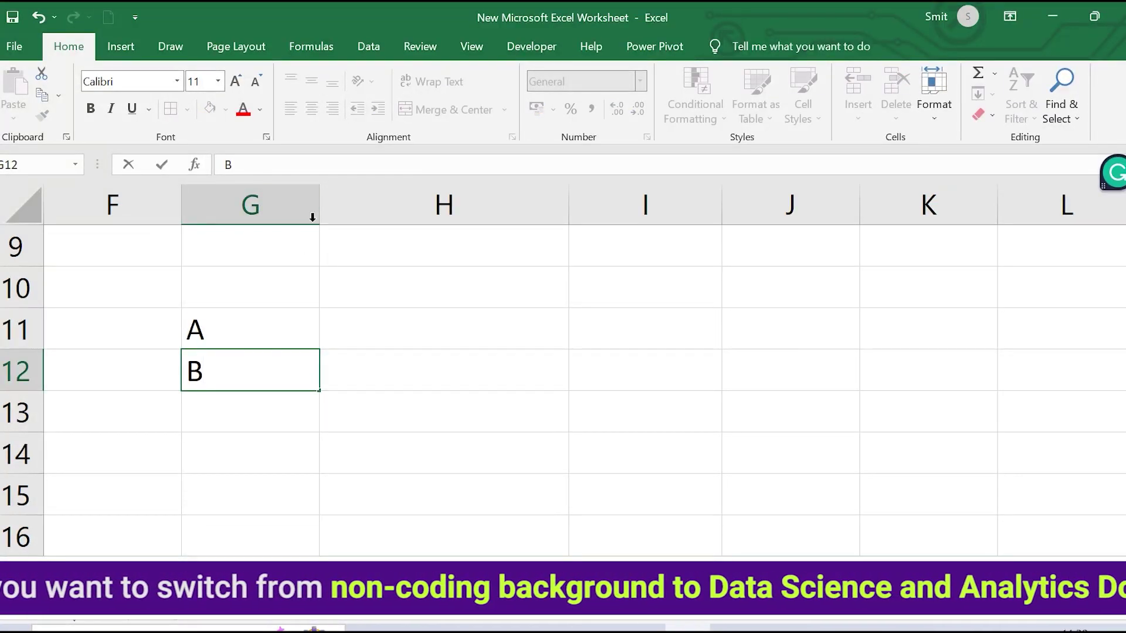
{"action": "left_click", "coordinate": [314, 200]}
{"action": "double_click", "coordinate": [319, 202]}
{"action": "left_click", "coordinate": [315, 199]}
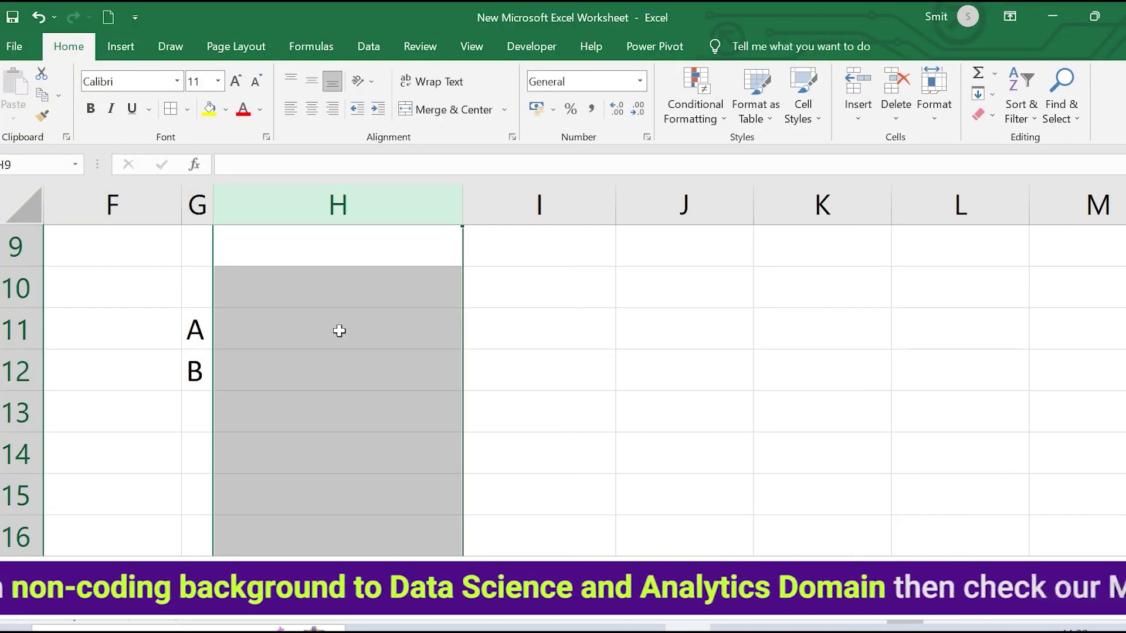
Enter A's first score 3 in H11 and the heading Week1 in H10
{"action": "left_click", "coordinate": [337, 330]}
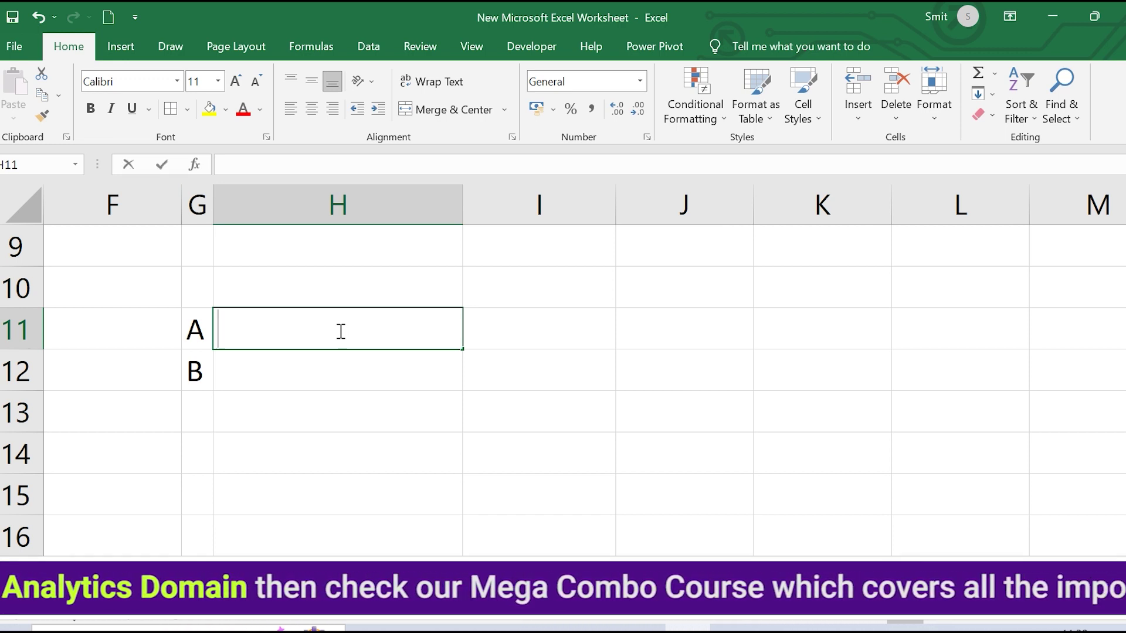
{"action": "type", "text": "3"}
{"action": "left_click", "coordinate": [499, 334]}
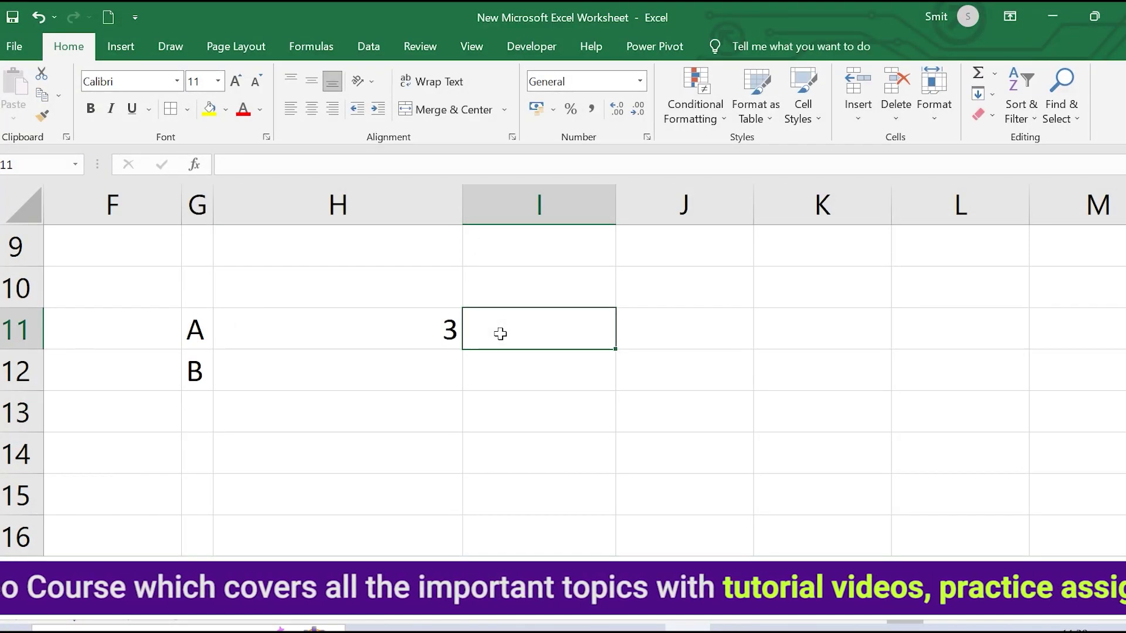
{"action": "left_click", "coordinate": [334, 284]}
{"action": "type", "text": "W"}
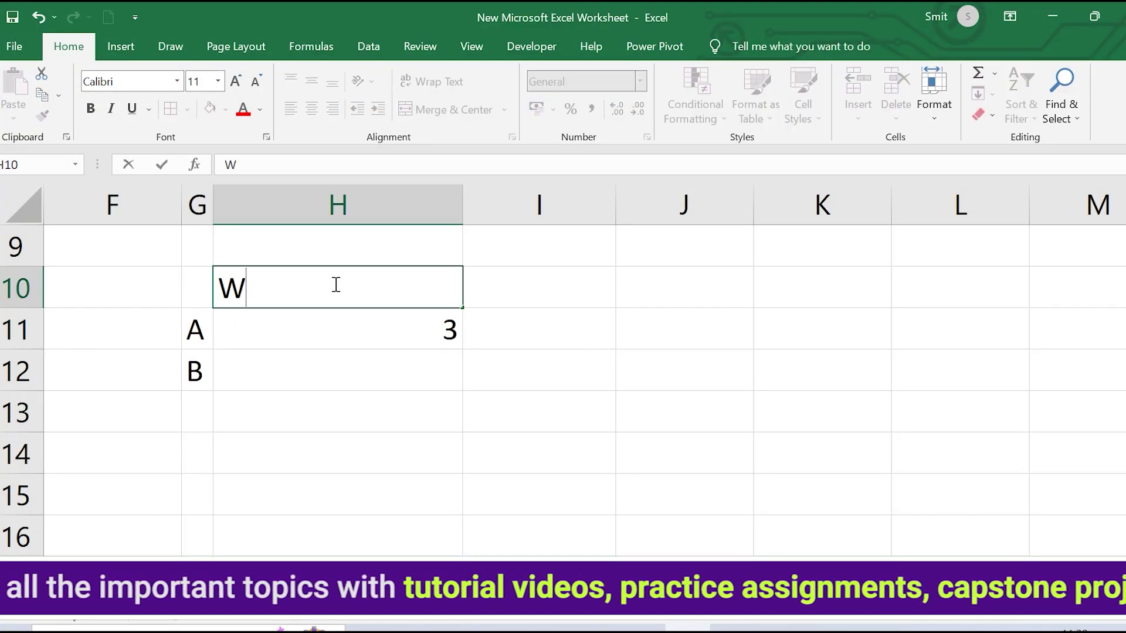
{"action": "type", "text": "eek1"}
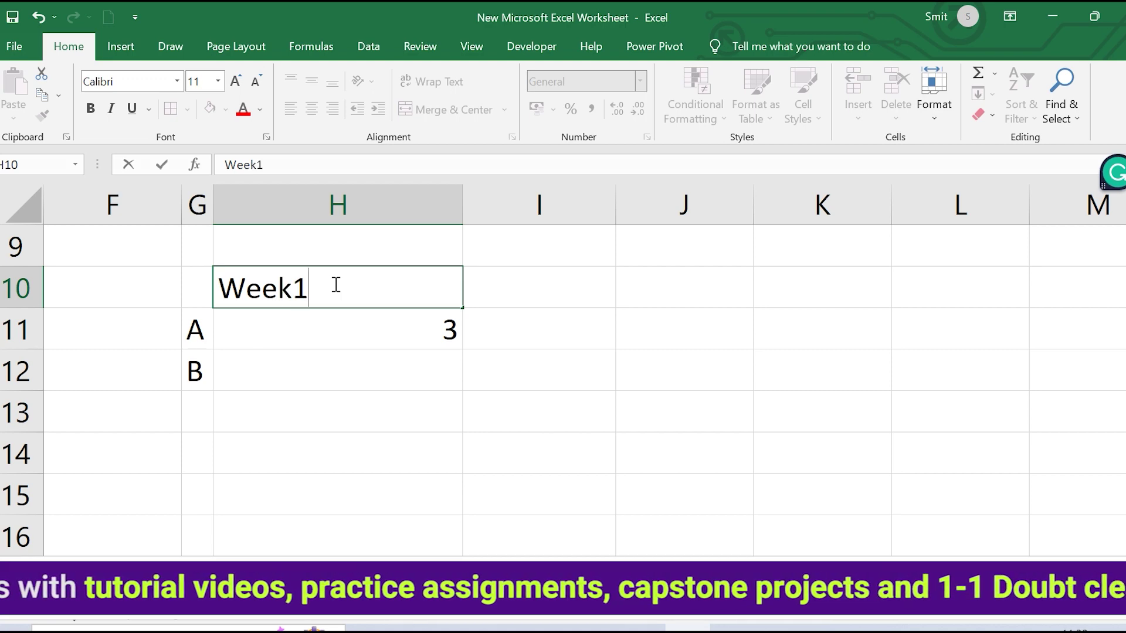
{"action": "key", "text": "Return"}
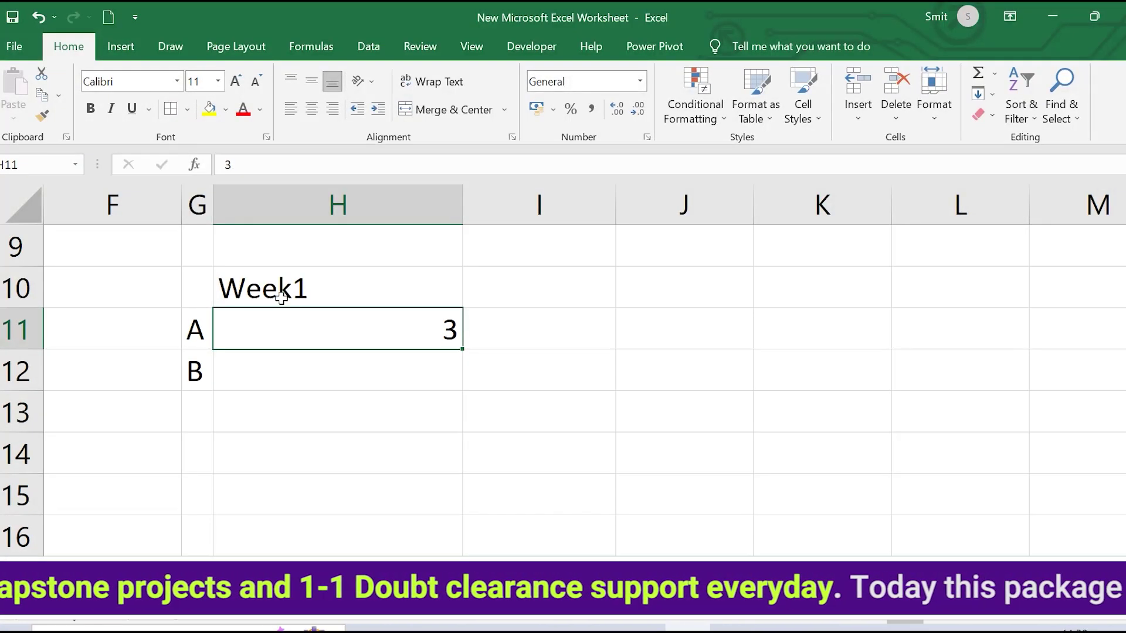
Add the Week2 and Week3 headings and A's Week2 score of 7
{"action": "left_click", "coordinate": [546, 312]}
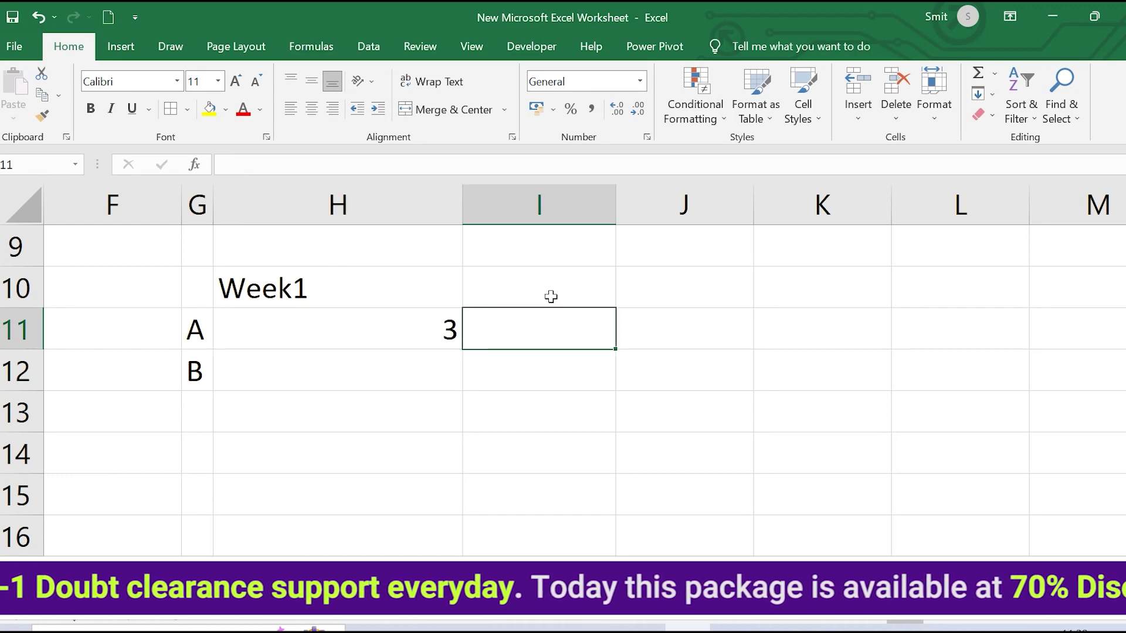
{"action": "left_click", "coordinate": [552, 287]}
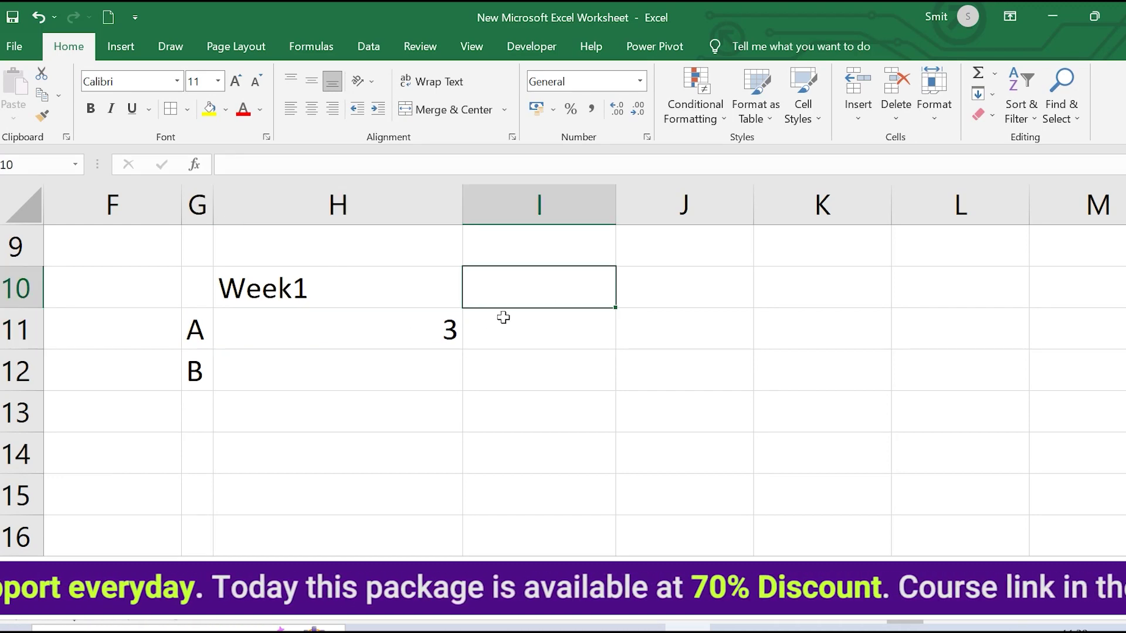
{"action": "type", "text": "Week2"}
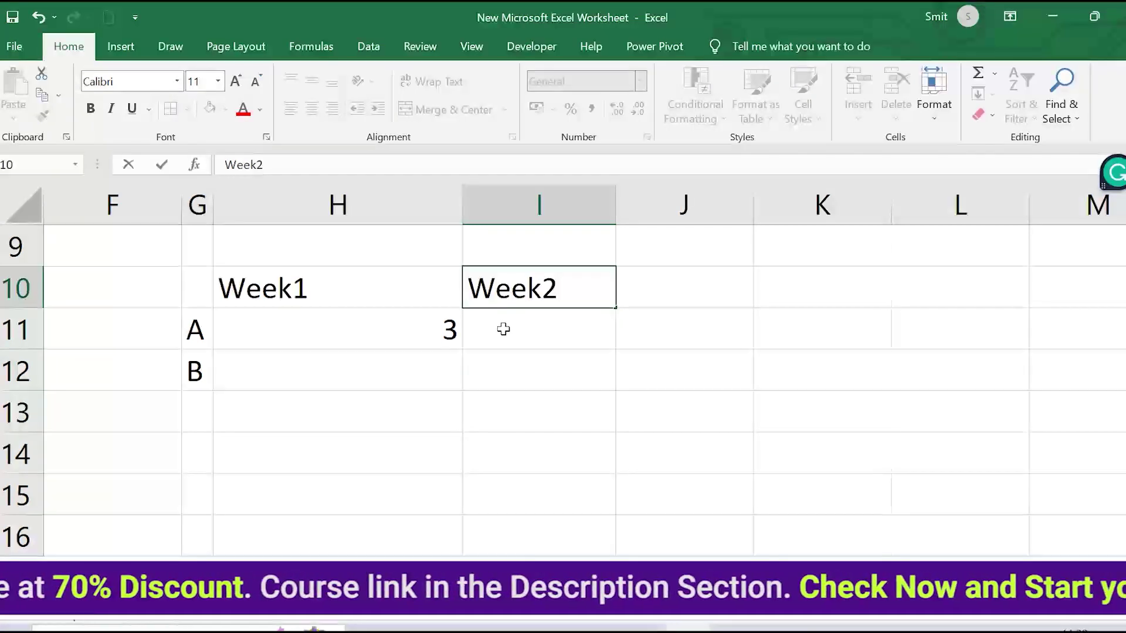
{"action": "key", "text": "Return"}
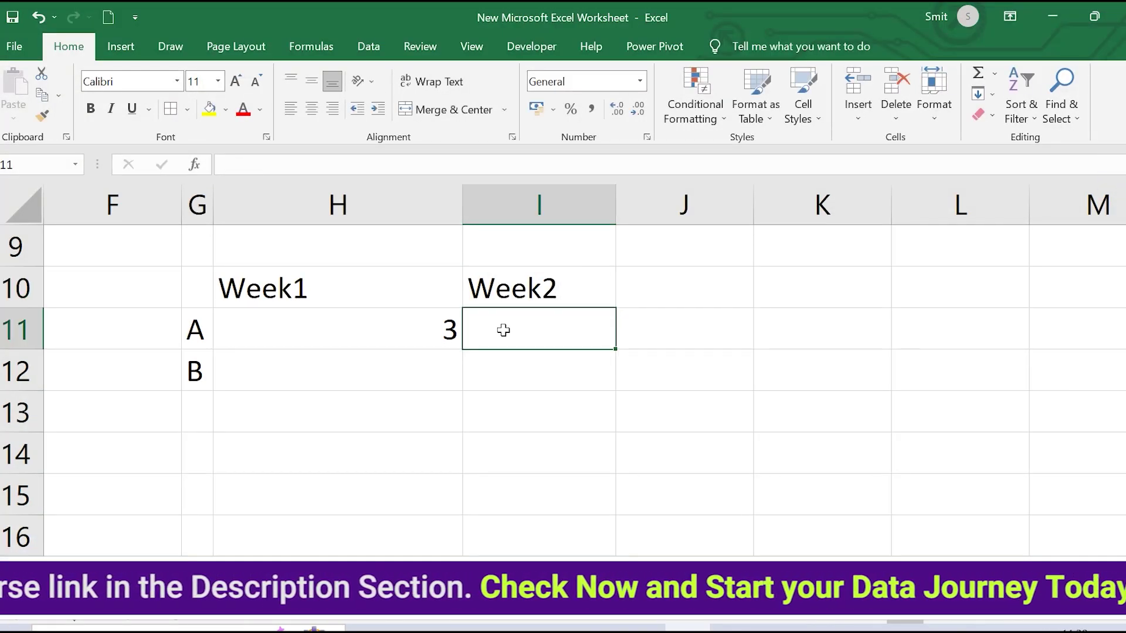
{"action": "type", "text": "7"}
{"action": "left_click", "coordinate": [670, 285]}
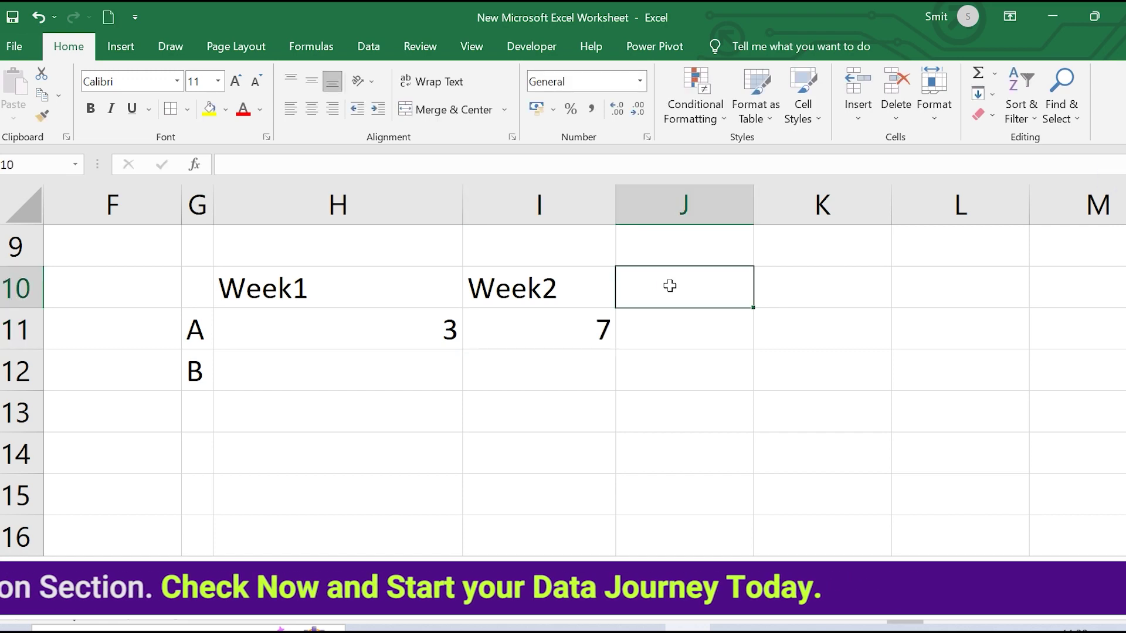
{"action": "type", "text": "Week3"}
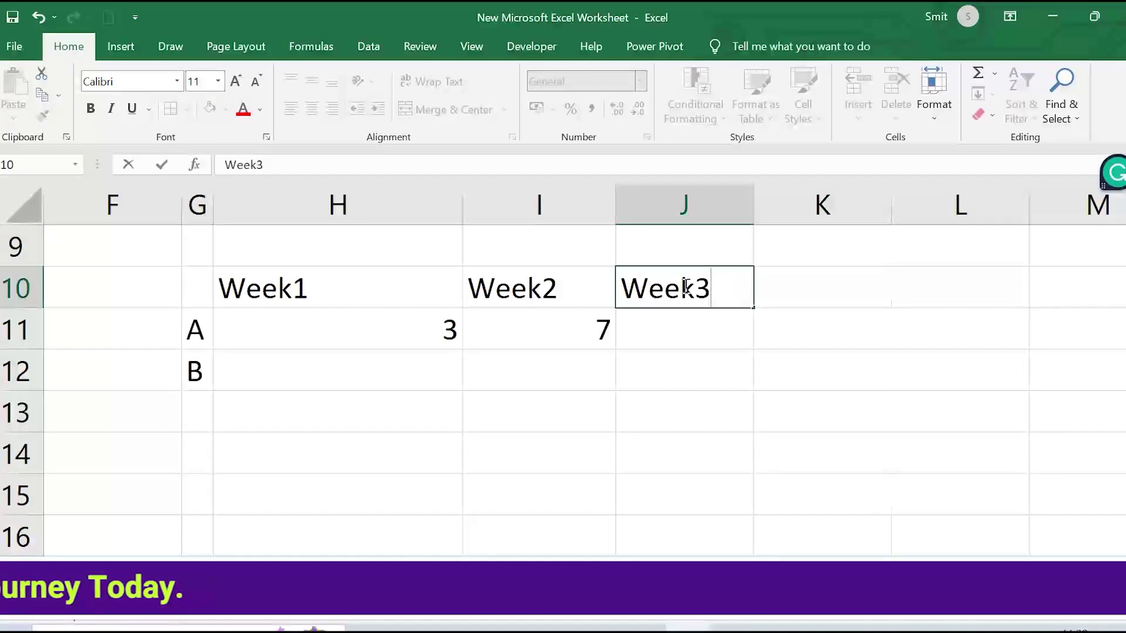
{"action": "left_click", "coordinate": [798, 285]}
{"action": "type", "text": "5"}
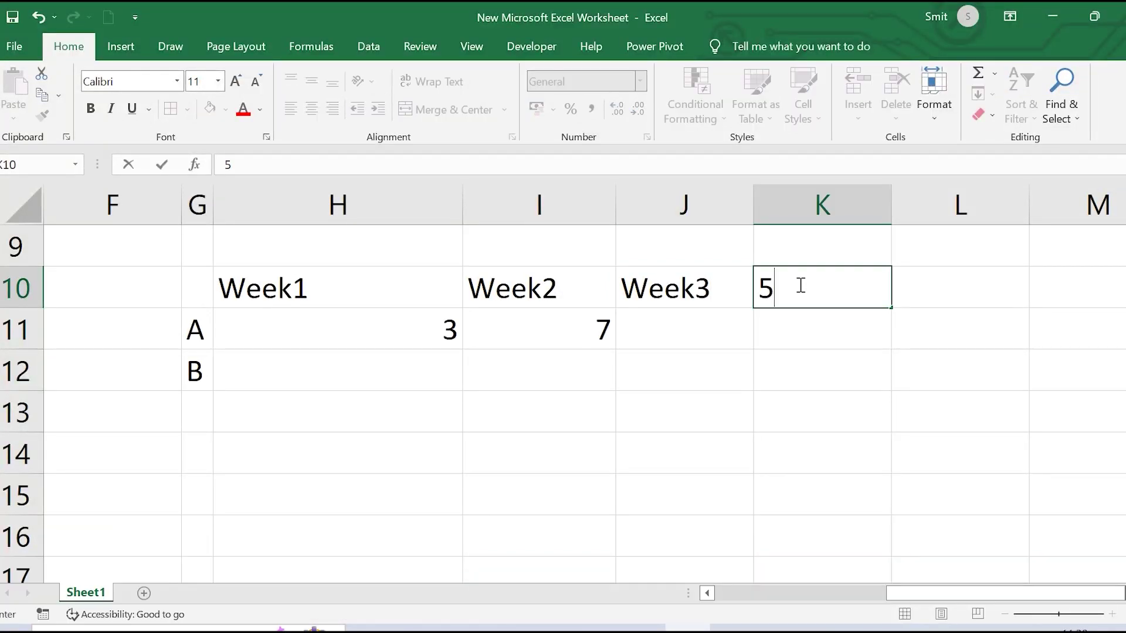
{"action": "type", "text": "\\"}
{"action": "key", "text": "BackSpace"}
{"action": "key", "text": "BackSpace"}
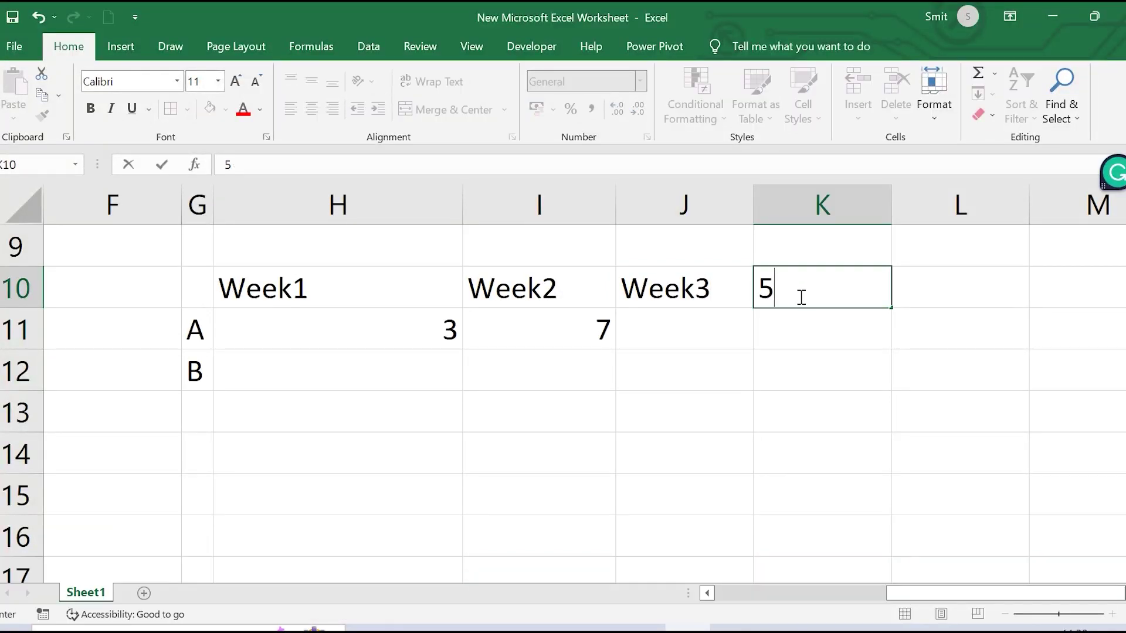
Enter A's Week3 score 5, the Week4 heading in K10, and Week4 score 9
{"action": "left_click", "coordinate": [643, 330]}
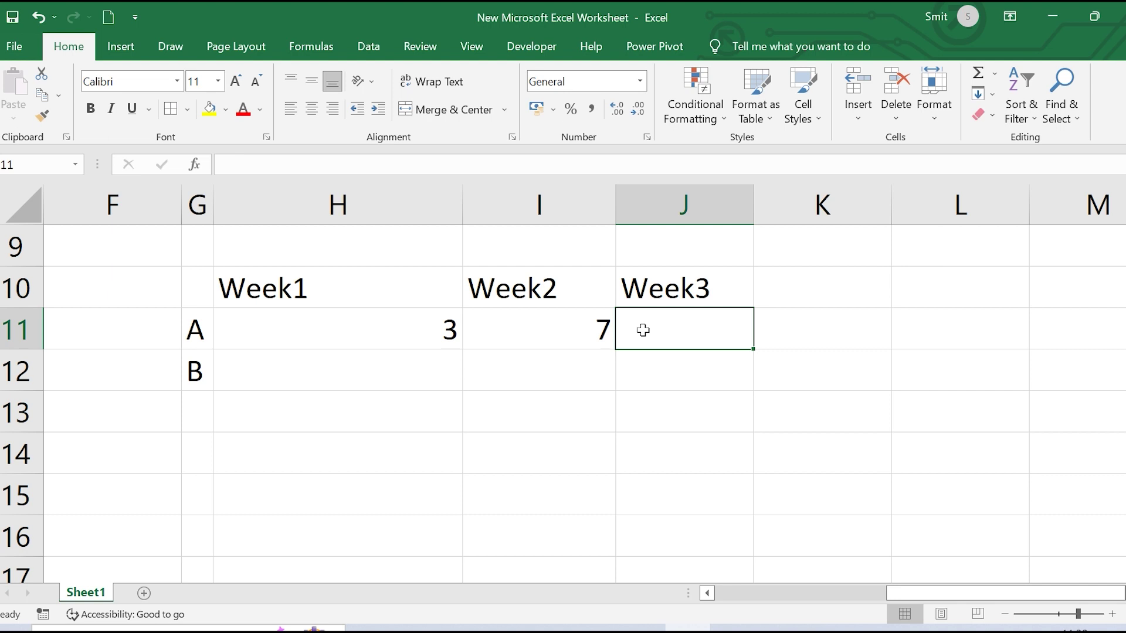
{"action": "type", "text": "5"}
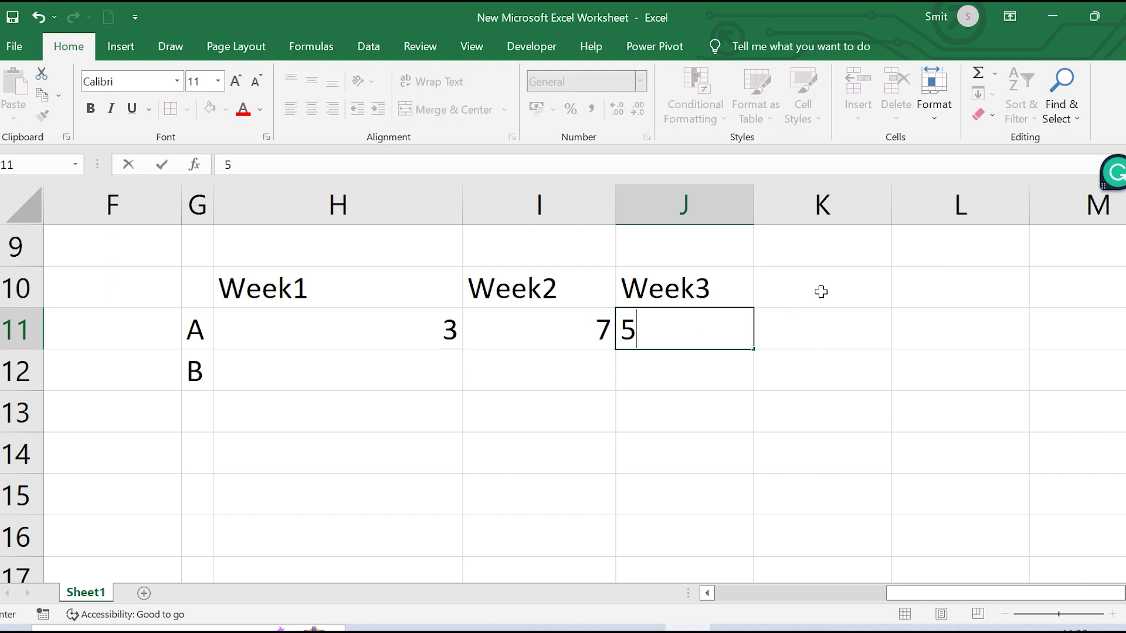
{"action": "left_click", "coordinate": [821, 291]}
{"action": "type", "text": "Wee"}
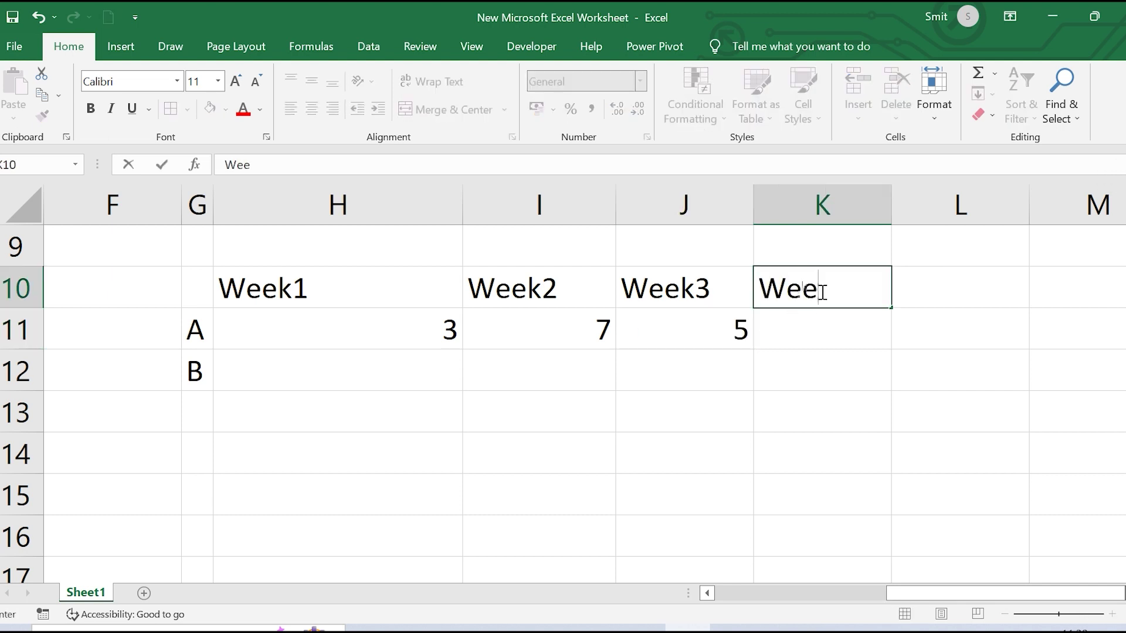
{"action": "type", "text": "k4"}
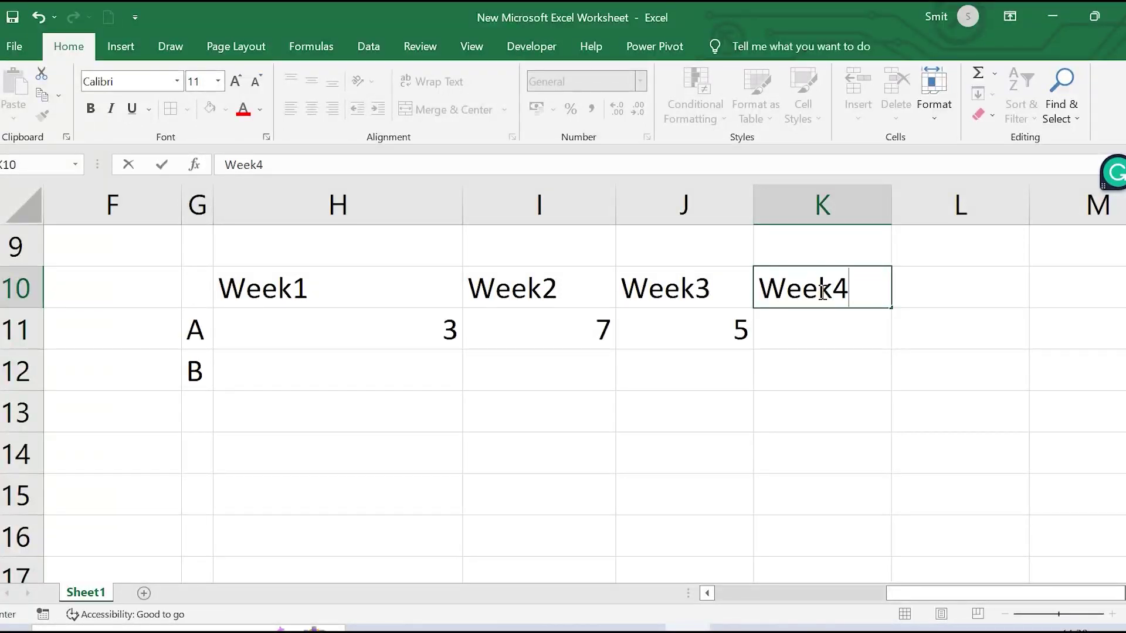
{"action": "left_click", "coordinate": [801, 333]}
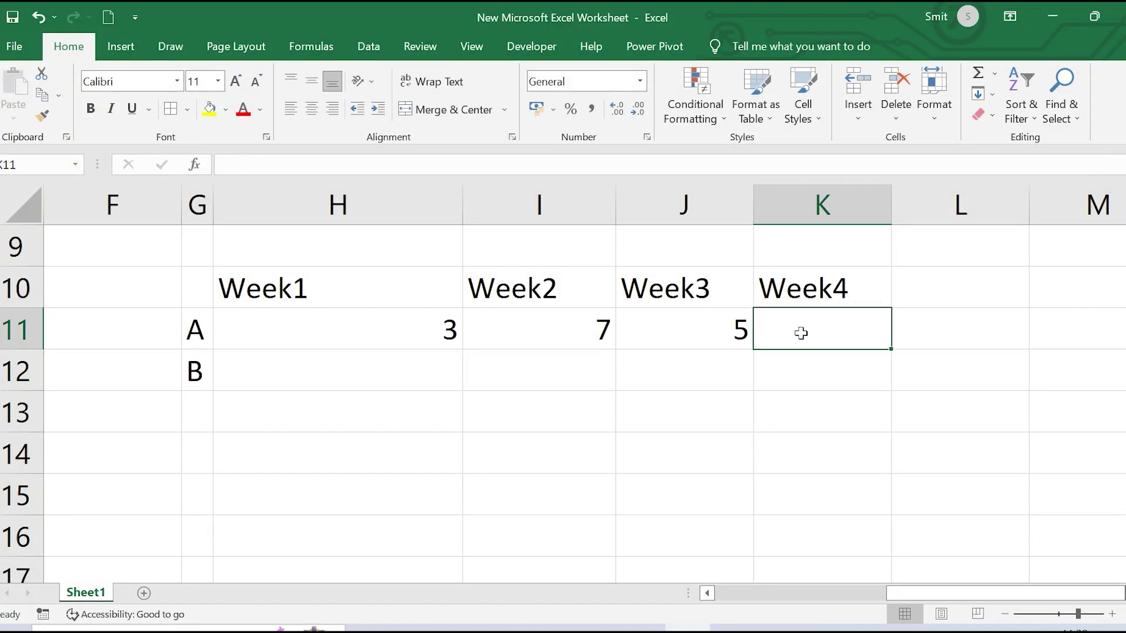
{"action": "type", "text": "3"}
{"action": "key", "text": "BackSpace"}
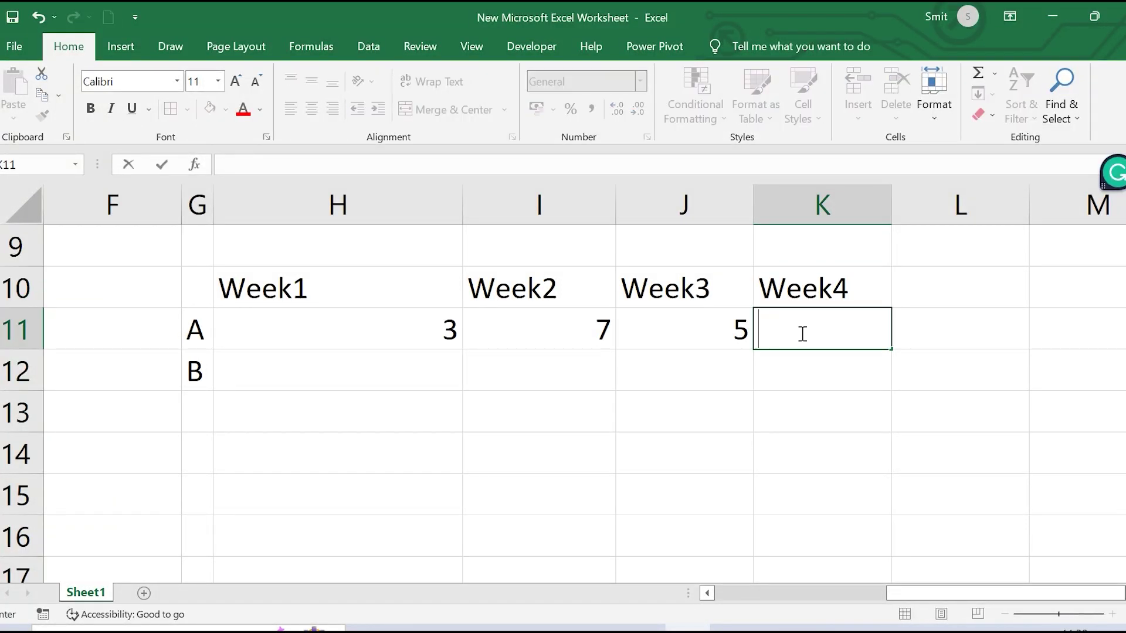
{"action": "type", "text": "9"}
{"action": "left_click", "coordinate": [860, 409]}
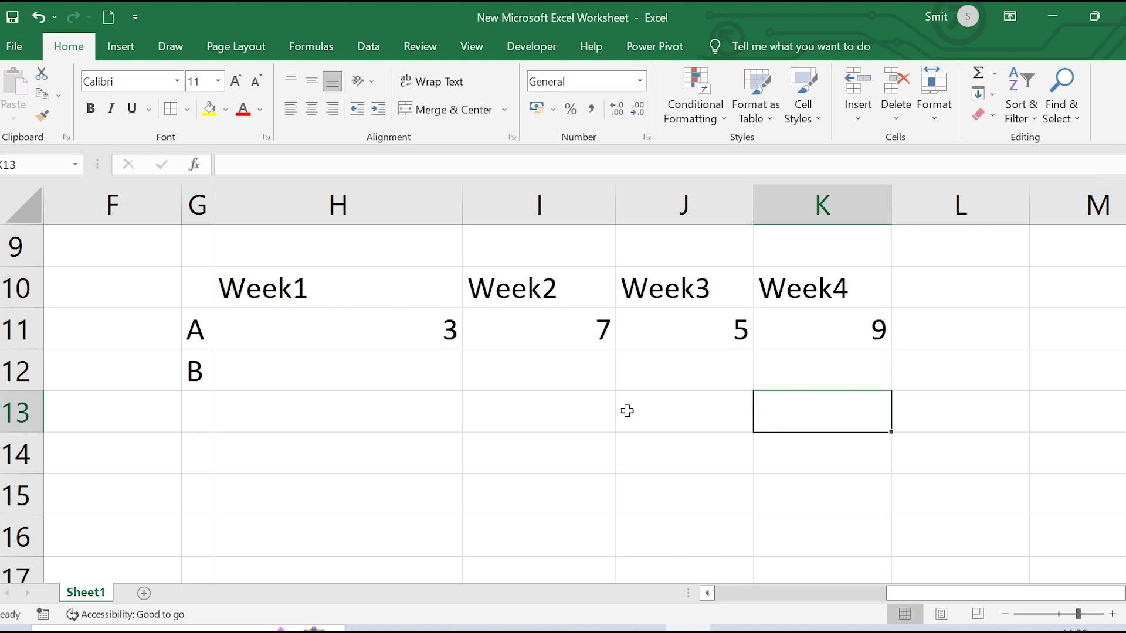
Enter team B's scores 6, 8, 1, 5 in H12:K12
{"action": "left_click", "coordinate": [289, 373]}
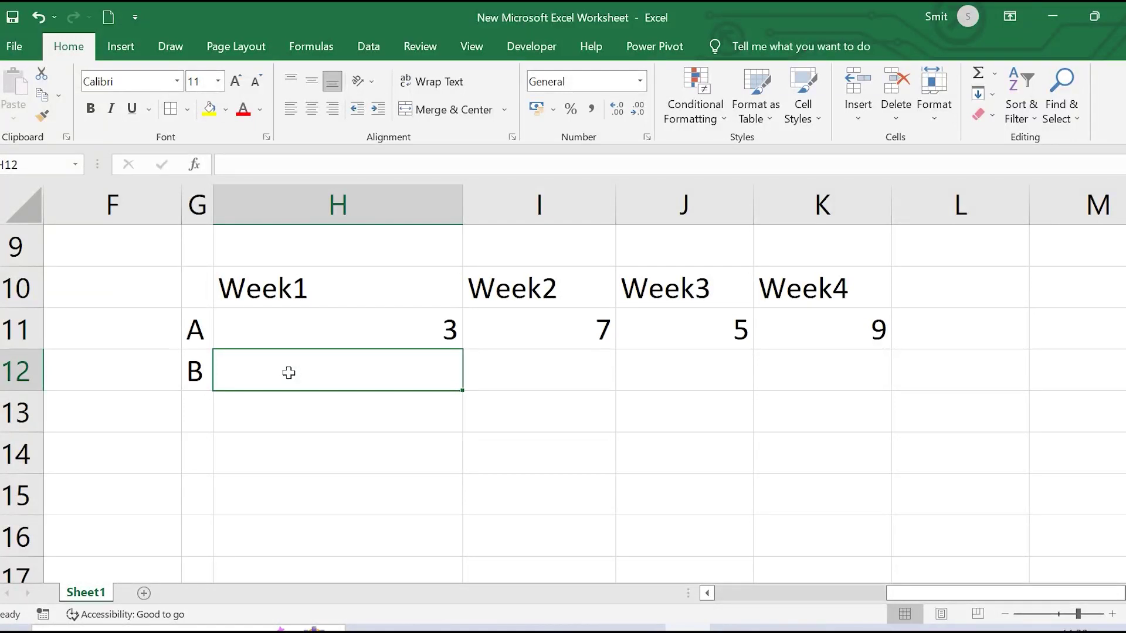
{"action": "type", "text": "6"}
{"action": "left_click", "coordinate": [511, 379]}
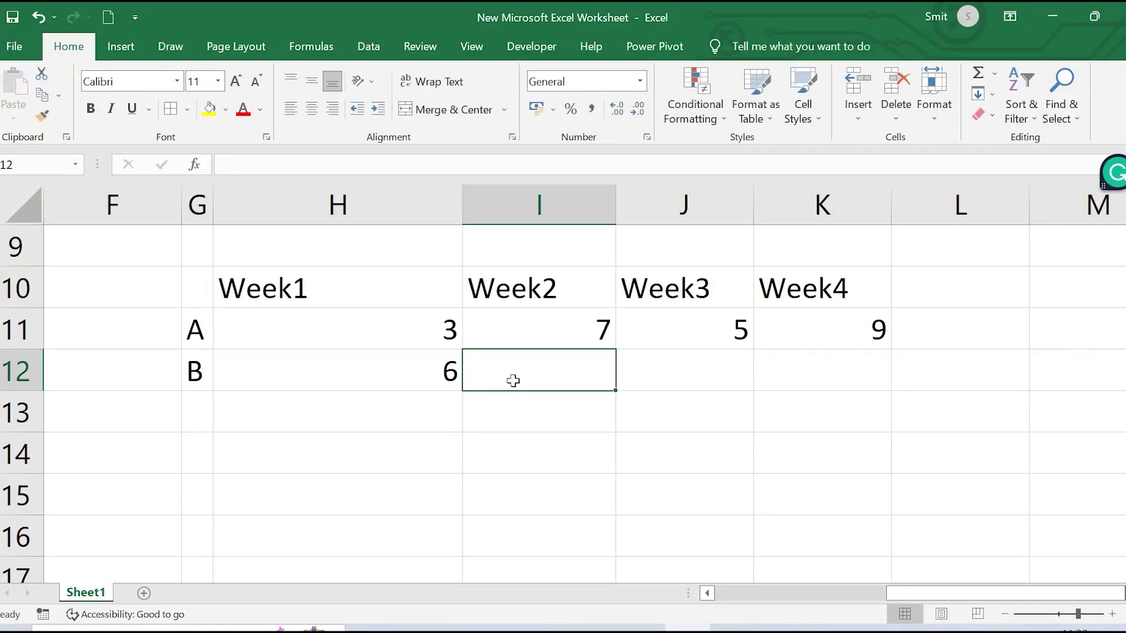
{"action": "type", "text": "8"}
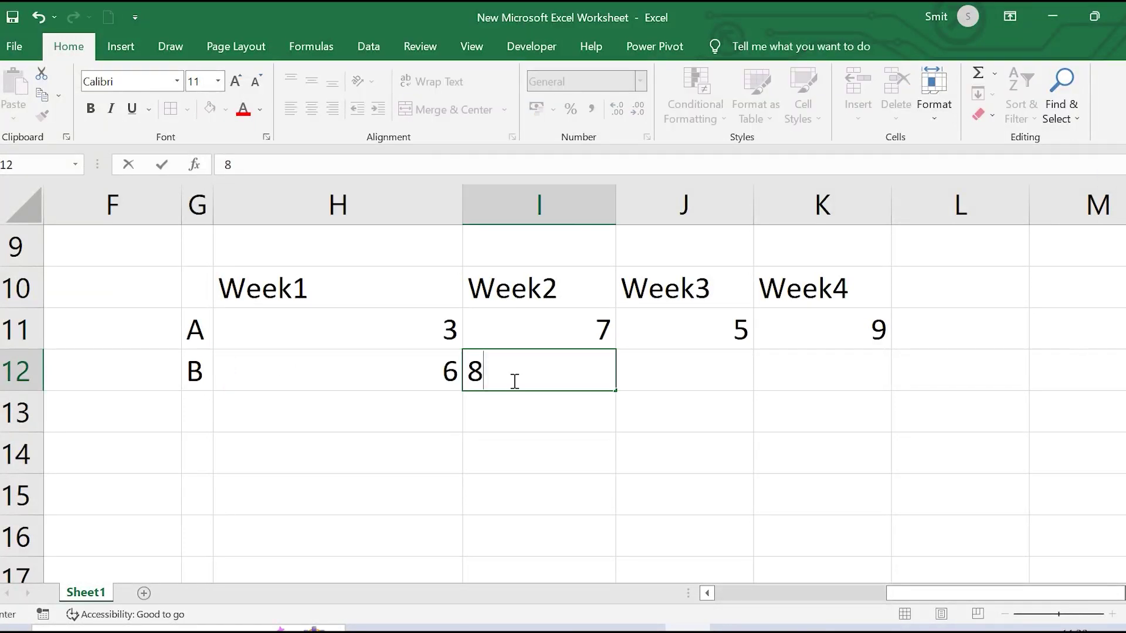
{"action": "left_click", "coordinate": [697, 364]}
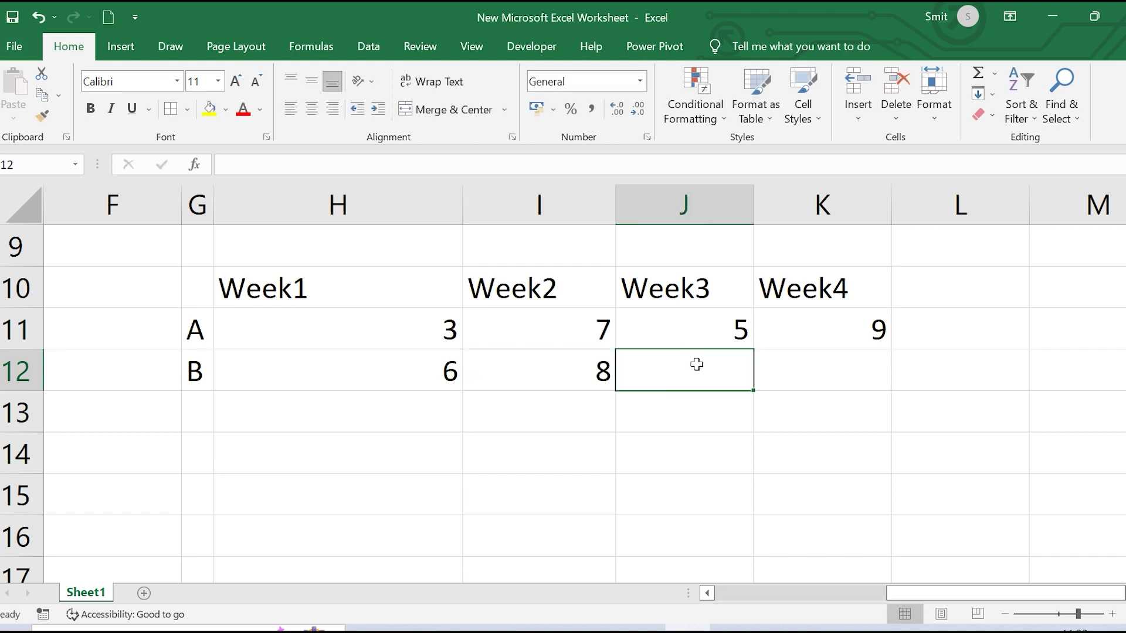
{"action": "type", "text": "1"}
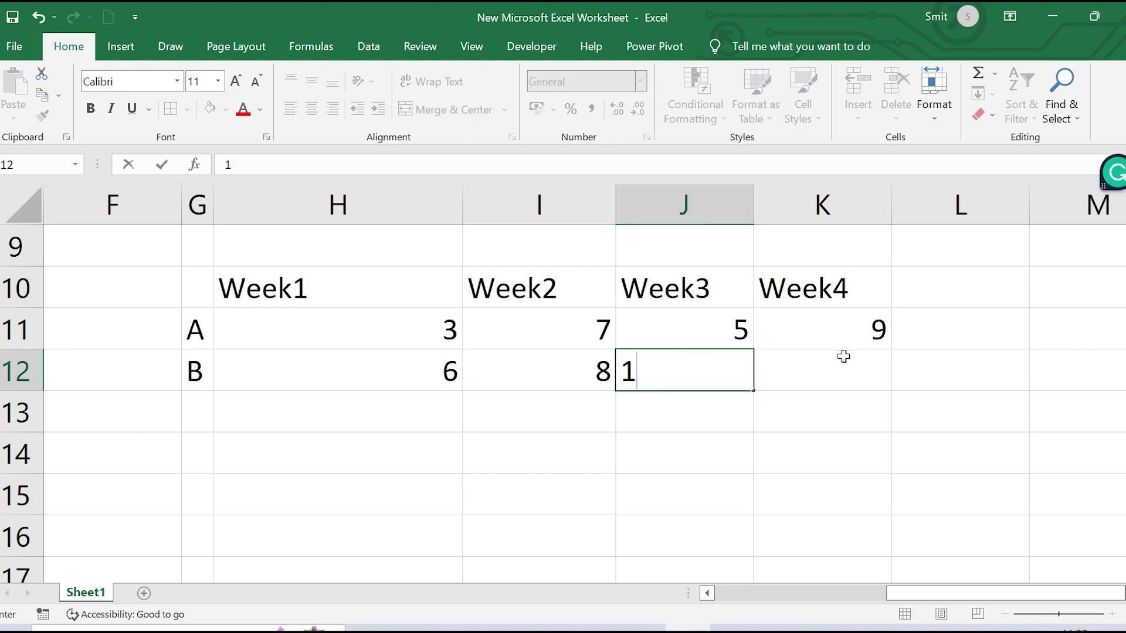
{"action": "left_click", "coordinate": [844, 357]}
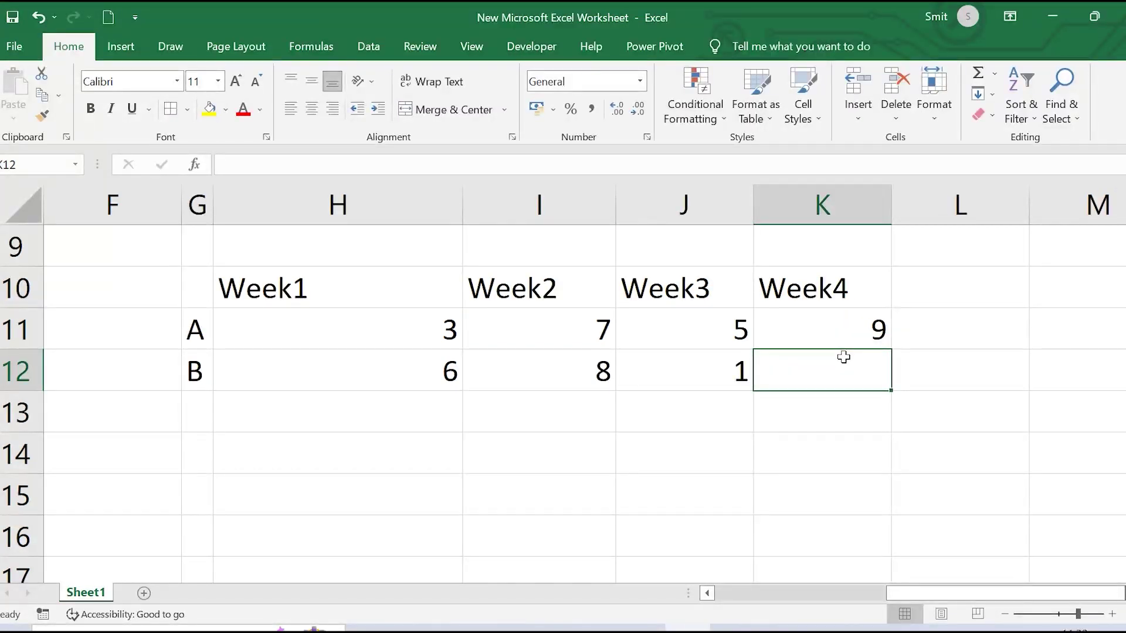
{"action": "type", "text": "5"}
{"action": "left_click", "coordinate": [907, 399]}
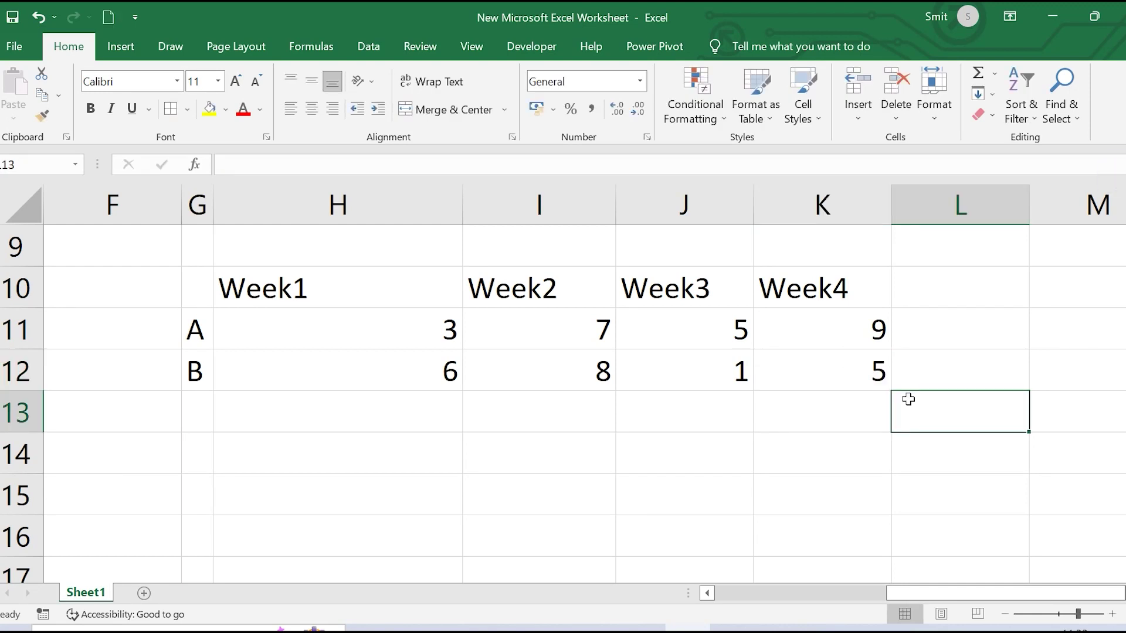
{"action": "left_click", "coordinate": [489, 463]}
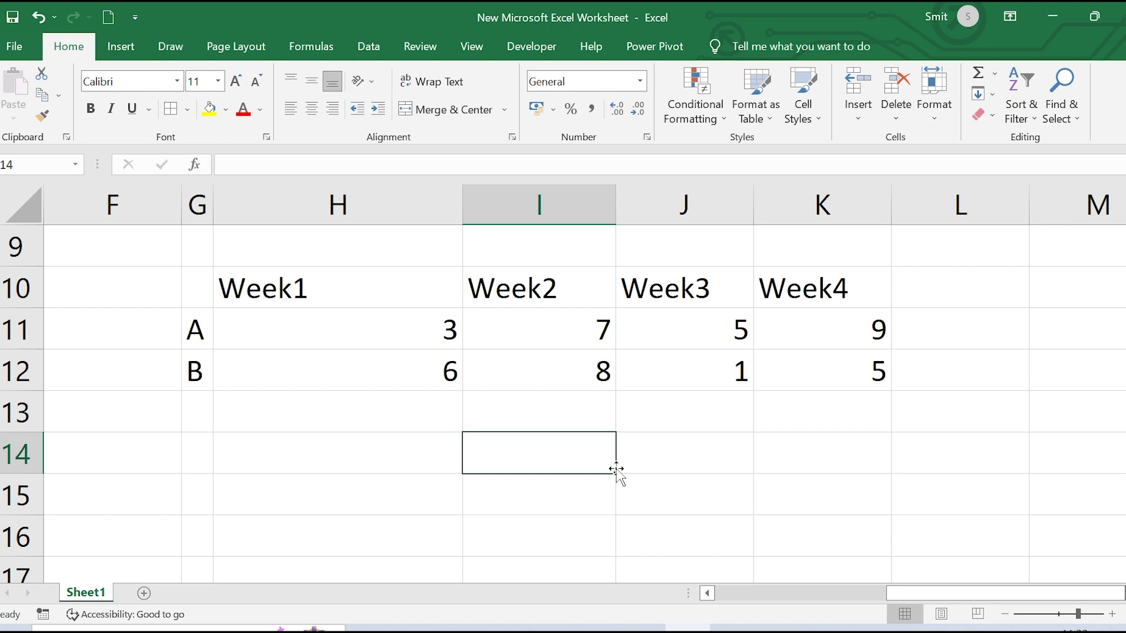
Type the label 'Target' in I14 and the value 25 in I15
{"action": "type", "text": "Targe"}
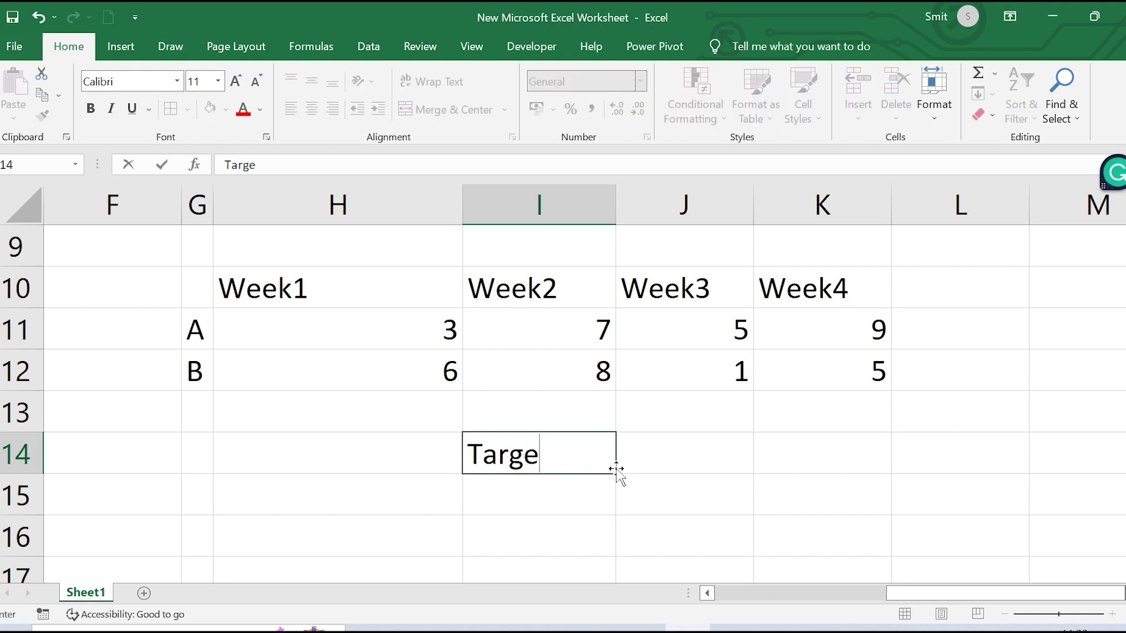
{"action": "type", "text": "t"}
{"action": "left_click", "coordinate": [528, 491]}
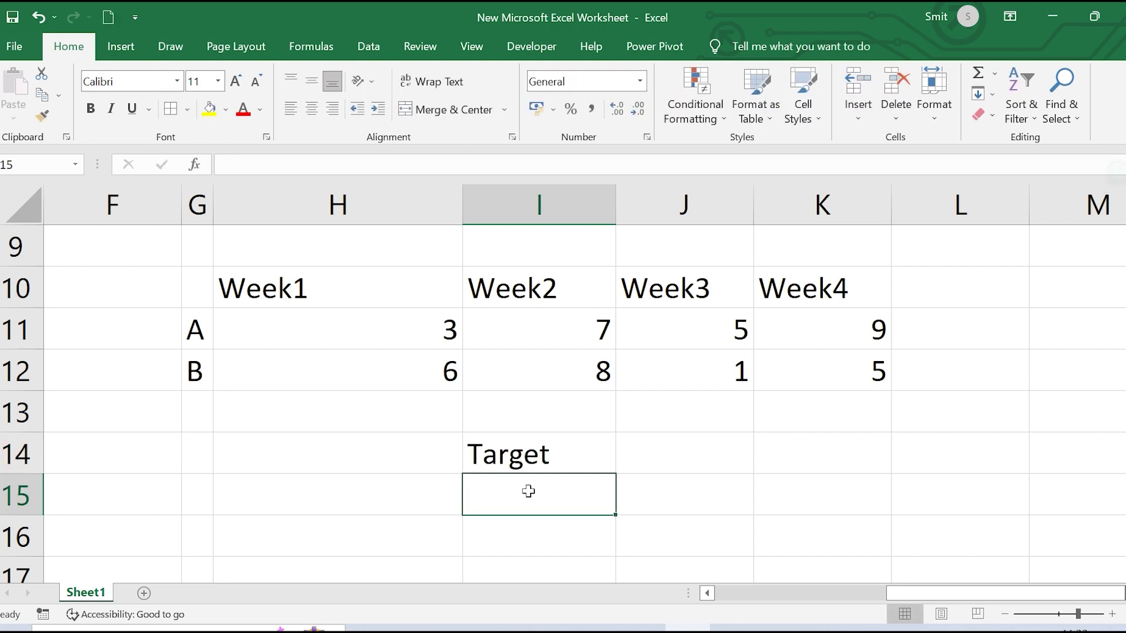
{"action": "type", "text": "25"}
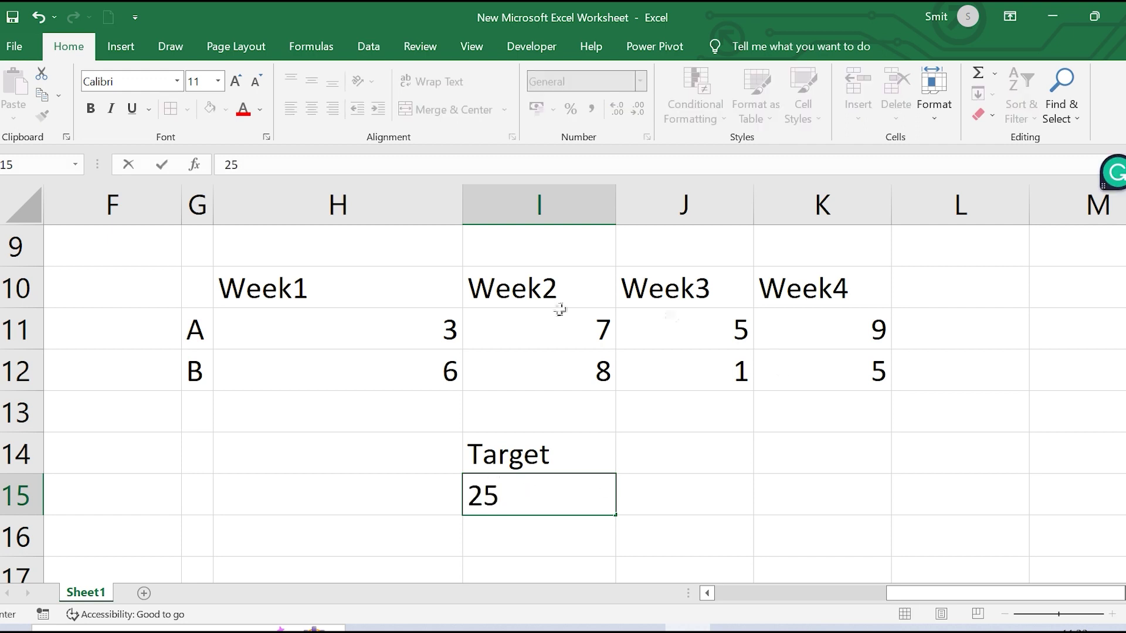
{"action": "left_click", "coordinate": [829, 369]}
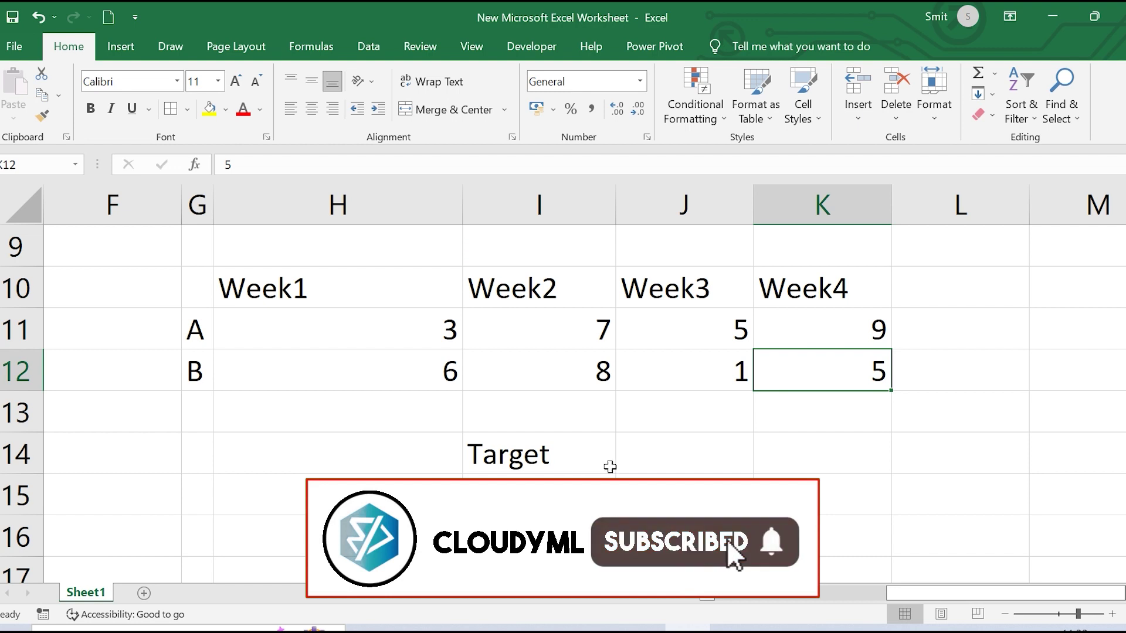
{"action": "left_click", "coordinate": [960, 326]}
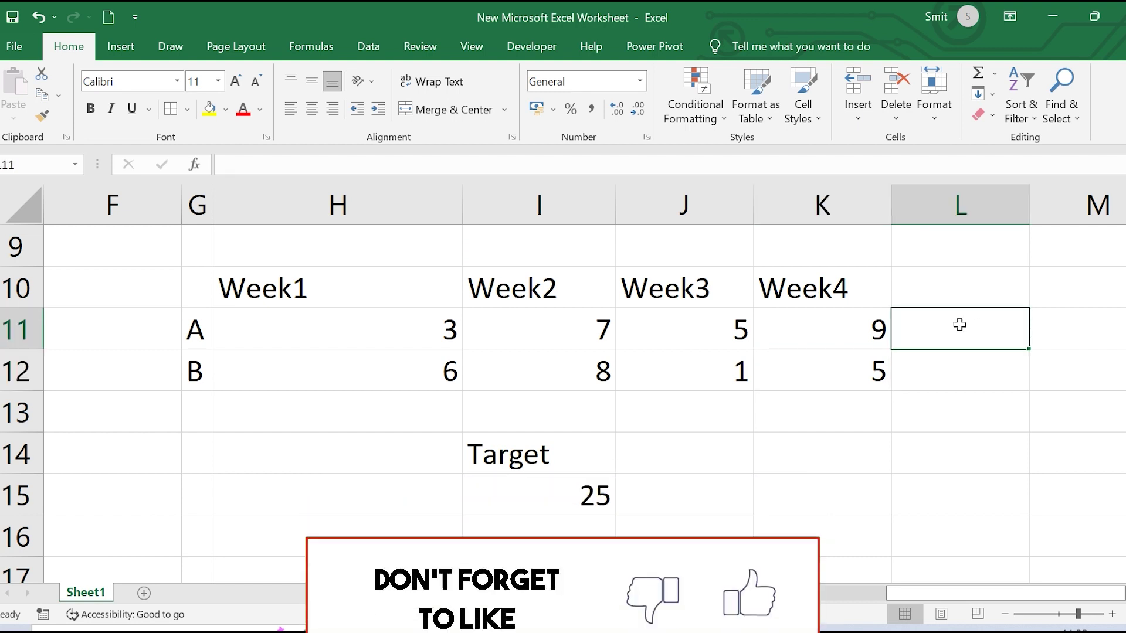
{"action": "type", "text": "=sum"}
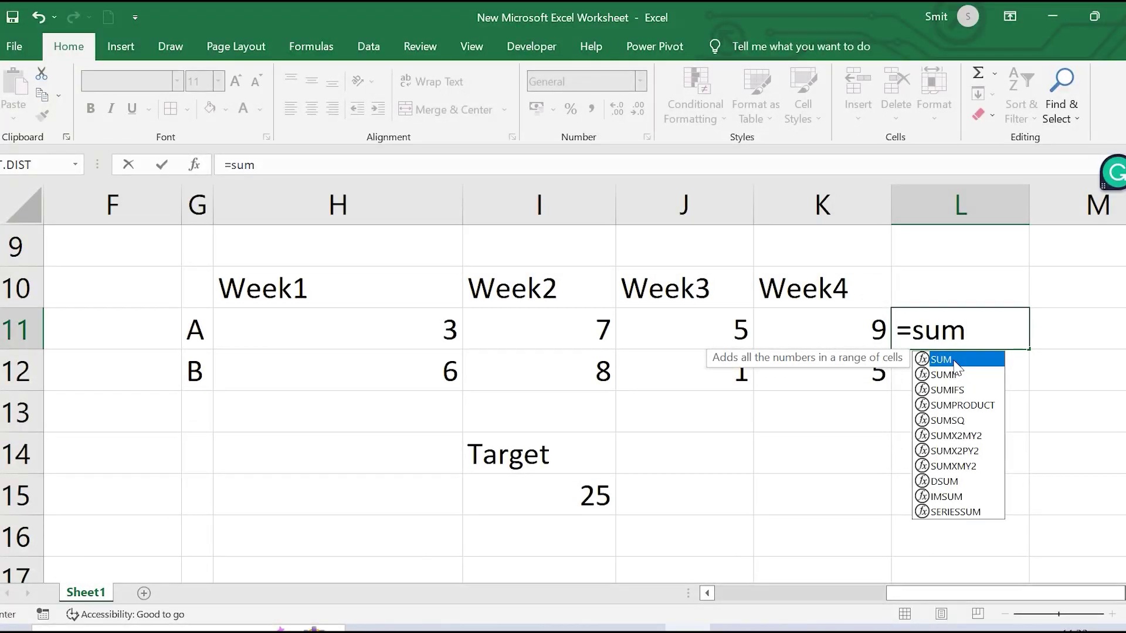
Finish L11 as a SUM of A's weekly scores, totalling 24
{"action": "double_click", "coordinate": [955, 362]}
{"action": "left_click_drag", "start_coordinate": [305, 325], "coordinate": [833, 313]}
{"action": "type", "text": ")"}
{"action": "key", "text": "Return"}
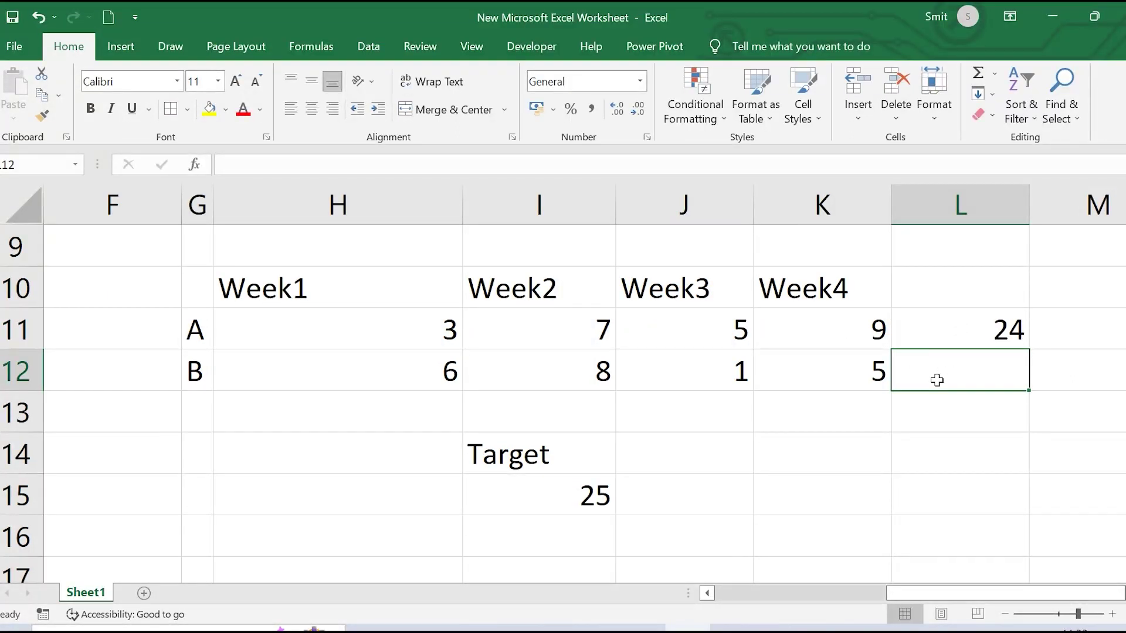
Total B's scores in L12 with =SUM(H12:K12), giving 20
{"action": "type", "text": "="}
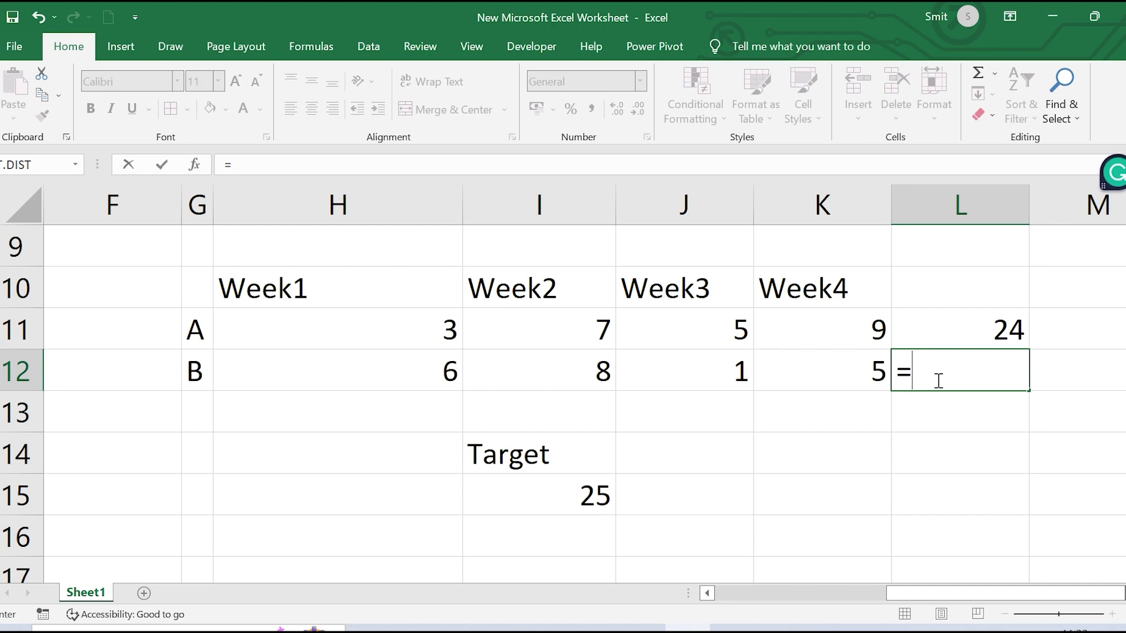
{"action": "type", "text": "sum"}
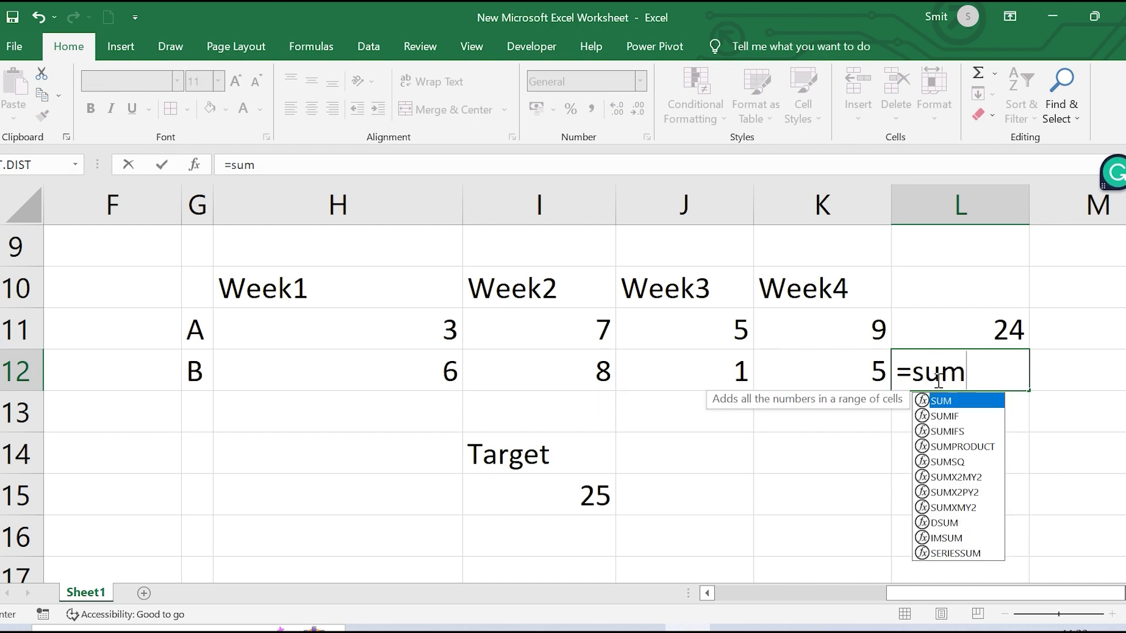
{"action": "key", "text": "Tab"}
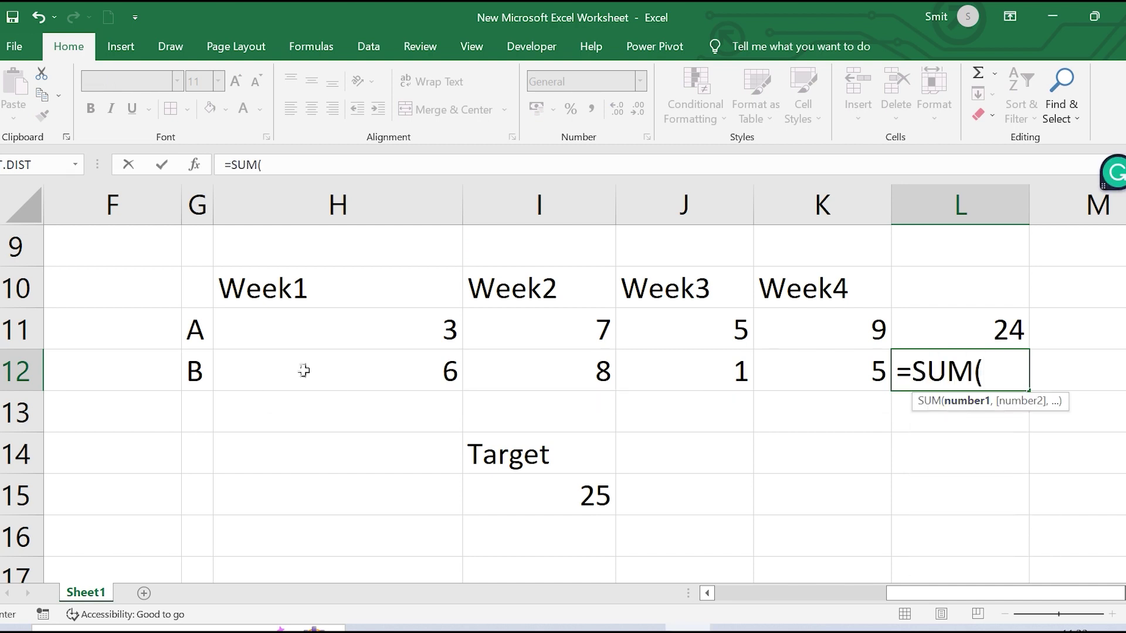
{"action": "left_click_drag", "start_coordinate": [304, 372], "coordinate": [832, 366]}
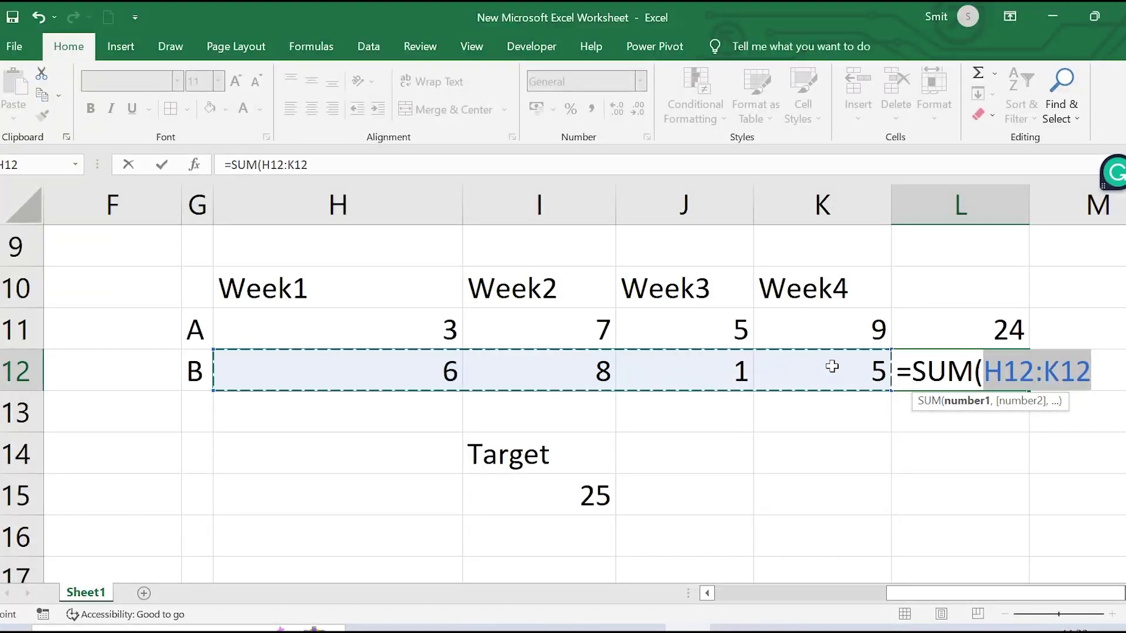
{"action": "type", "text": ")"}
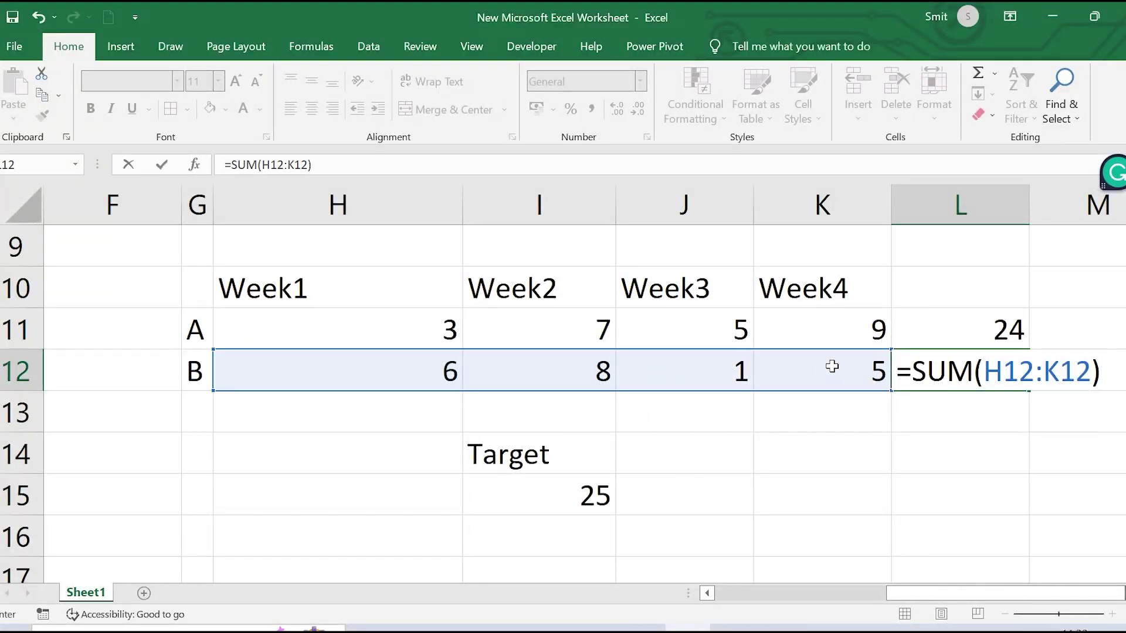
{"action": "key", "text": "Return"}
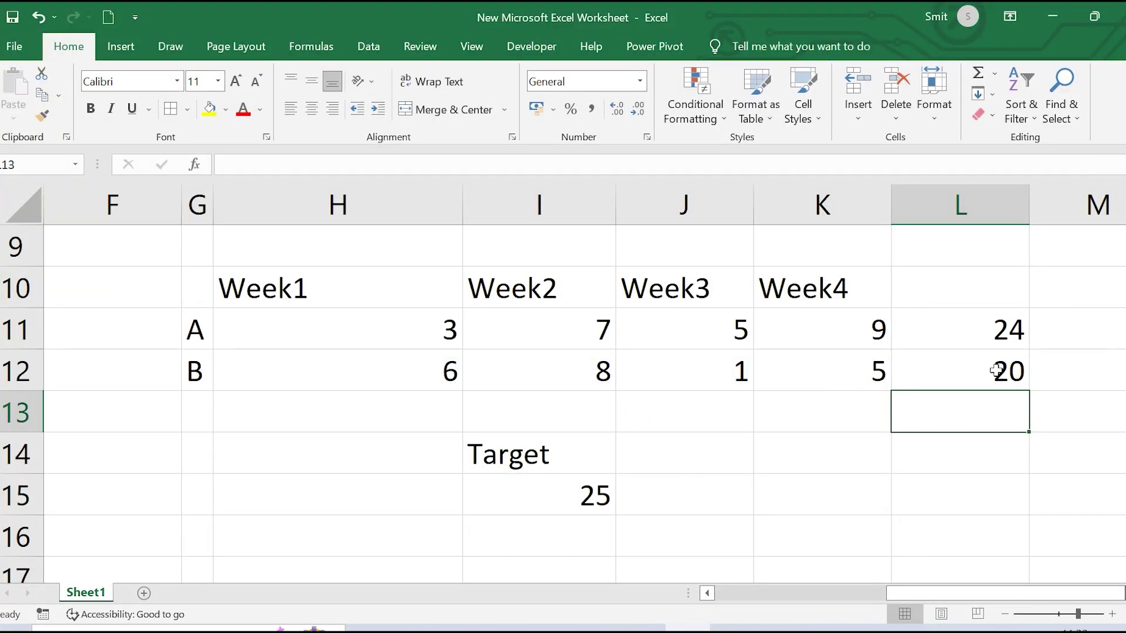
{"action": "left_click", "coordinate": [588, 494]}
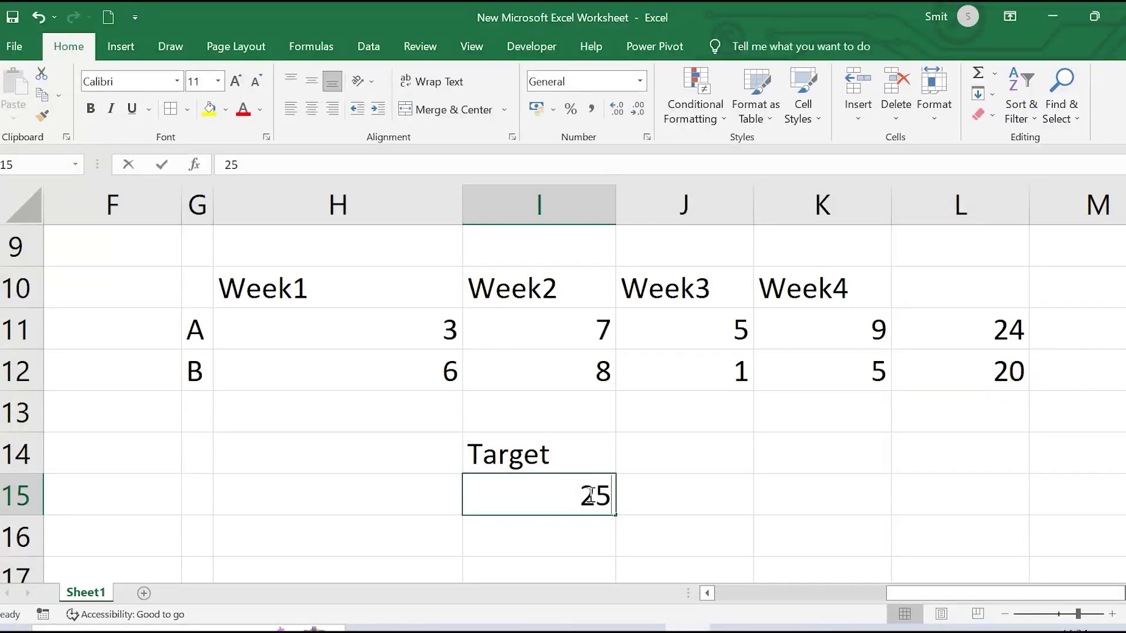
Change the Target value in I15 to 23
{"action": "type", "text": "23"}
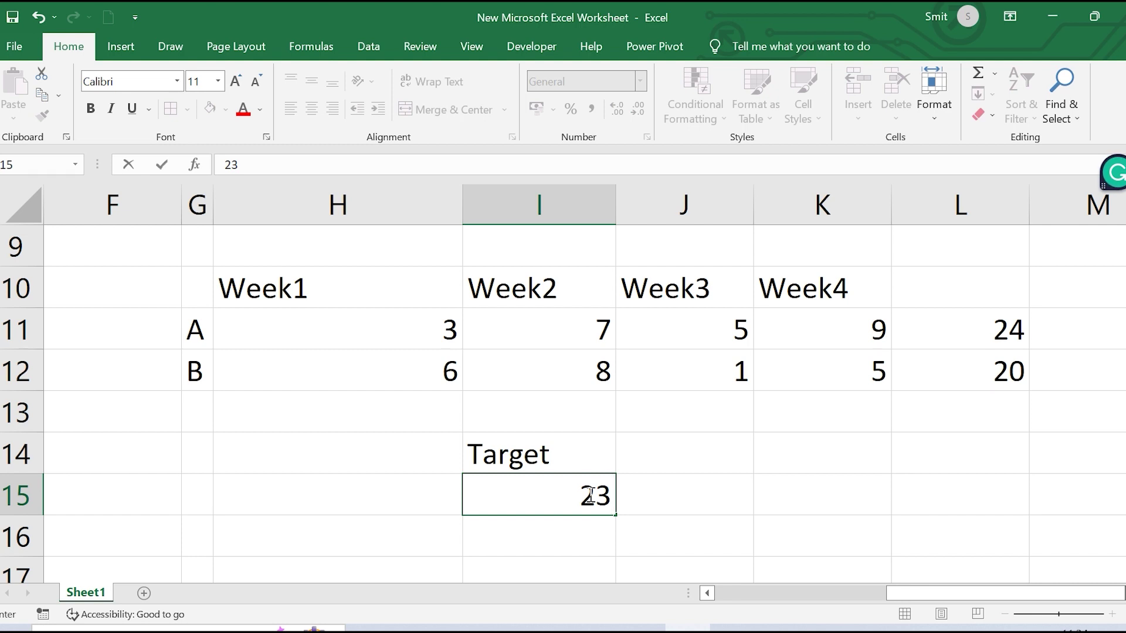
{"action": "left_click", "coordinate": [819, 529]}
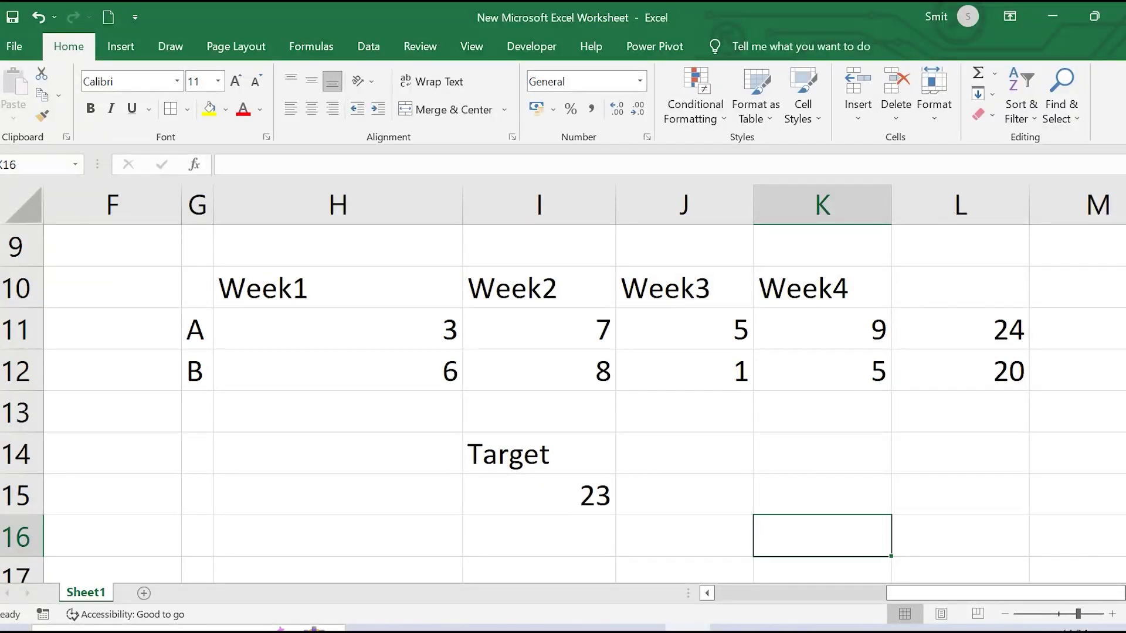
Type the heading 'Comment' in M10 beside the totals
{"action": "scroll", "coordinate": [887, 389], "scroll_direction": "right", "scroll_amount": 2}
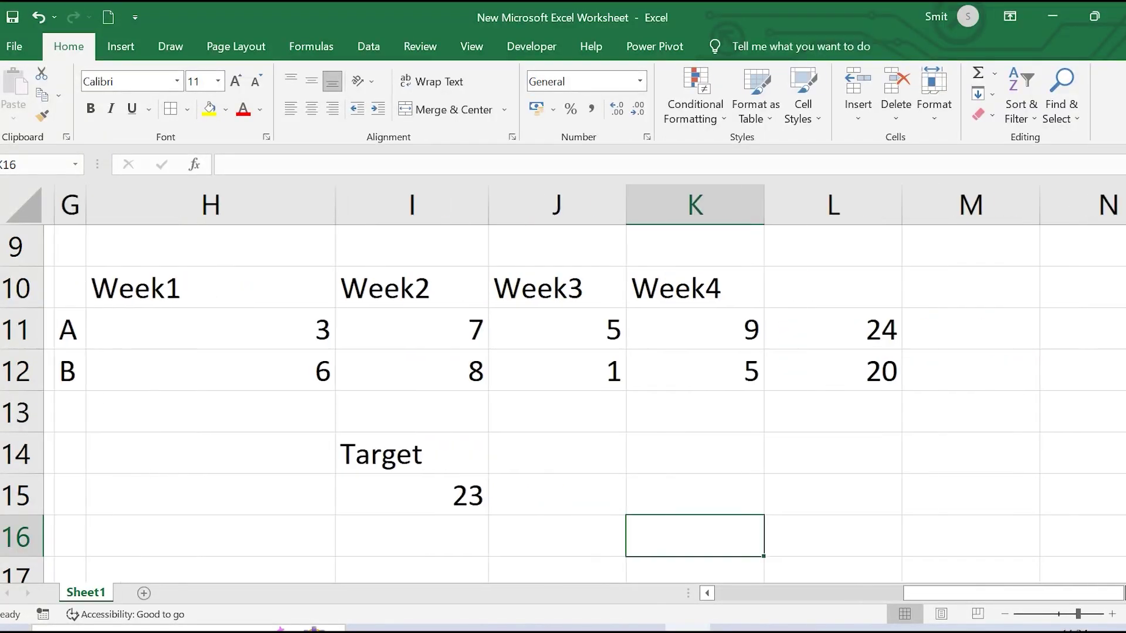
{"action": "left_click", "coordinate": [919, 324]}
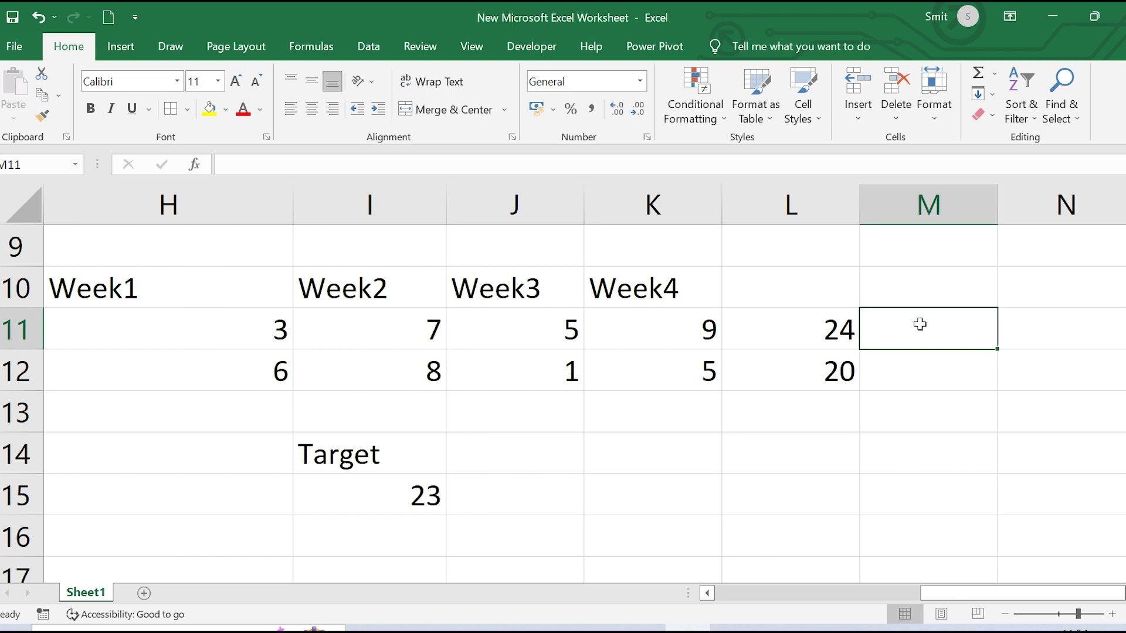
{"action": "left_click", "coordinate": [923, 278]}
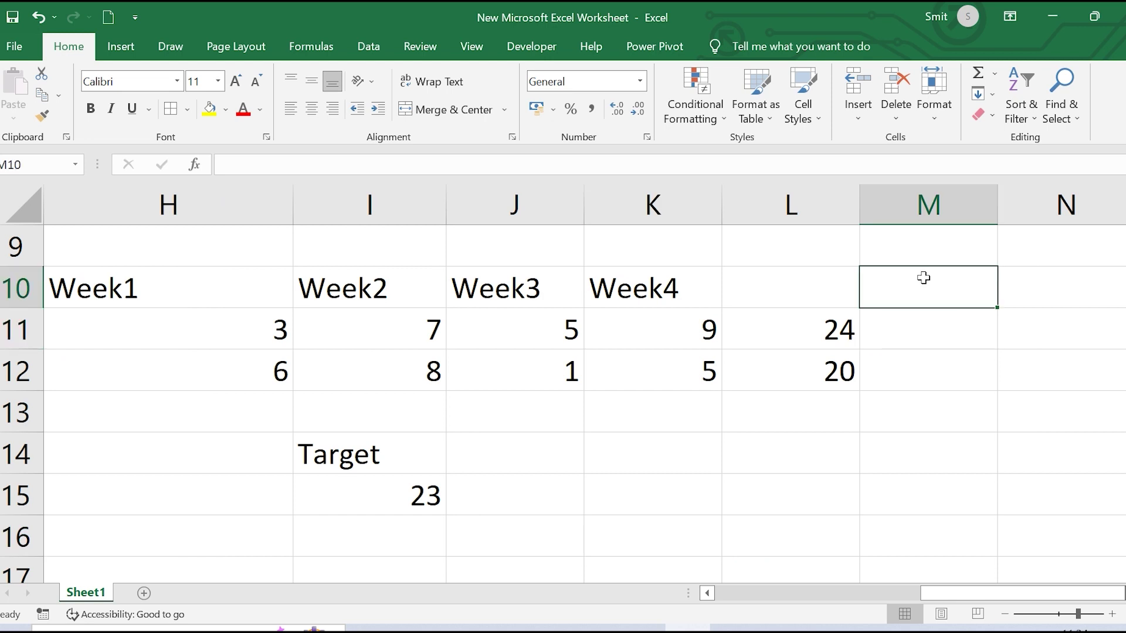
{"action": "type", "text": "Come"}
{"action": "key", "text": "BackSpace"}
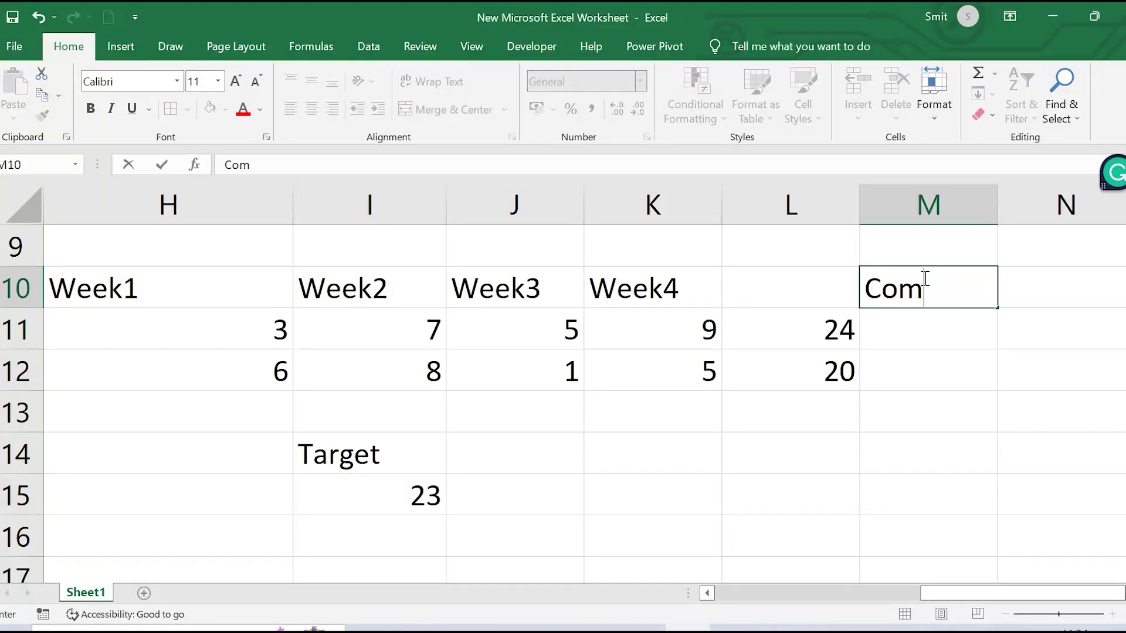
{"action": "type", "text": "ment"}
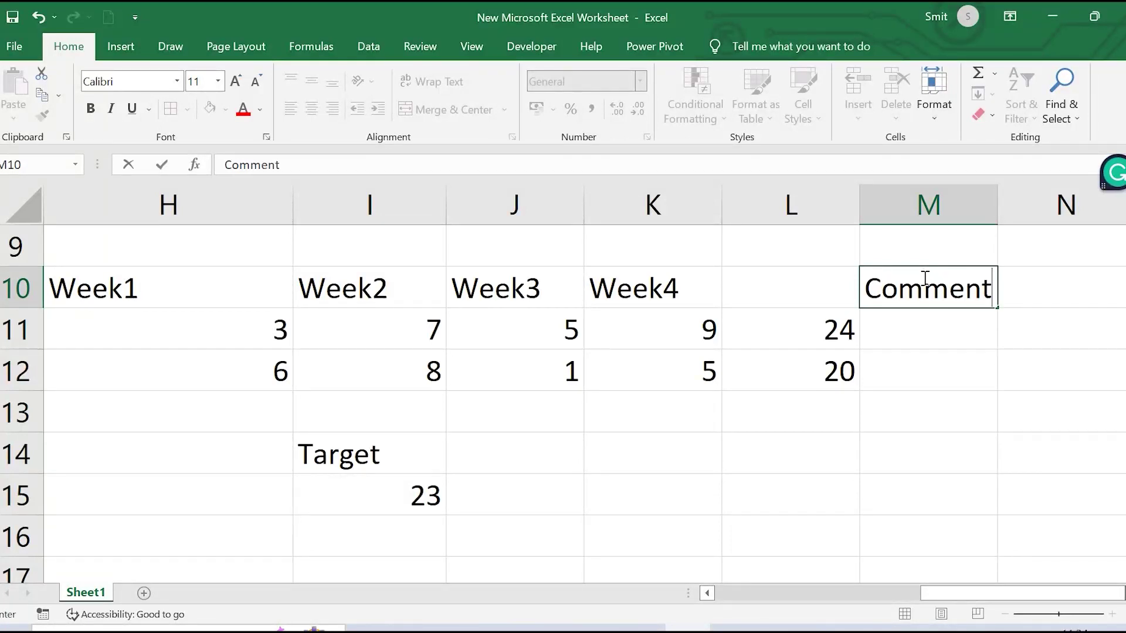
{"action": "left_click", "coordinate": [944, 336]}
{"action": "type", "text": "=if"}
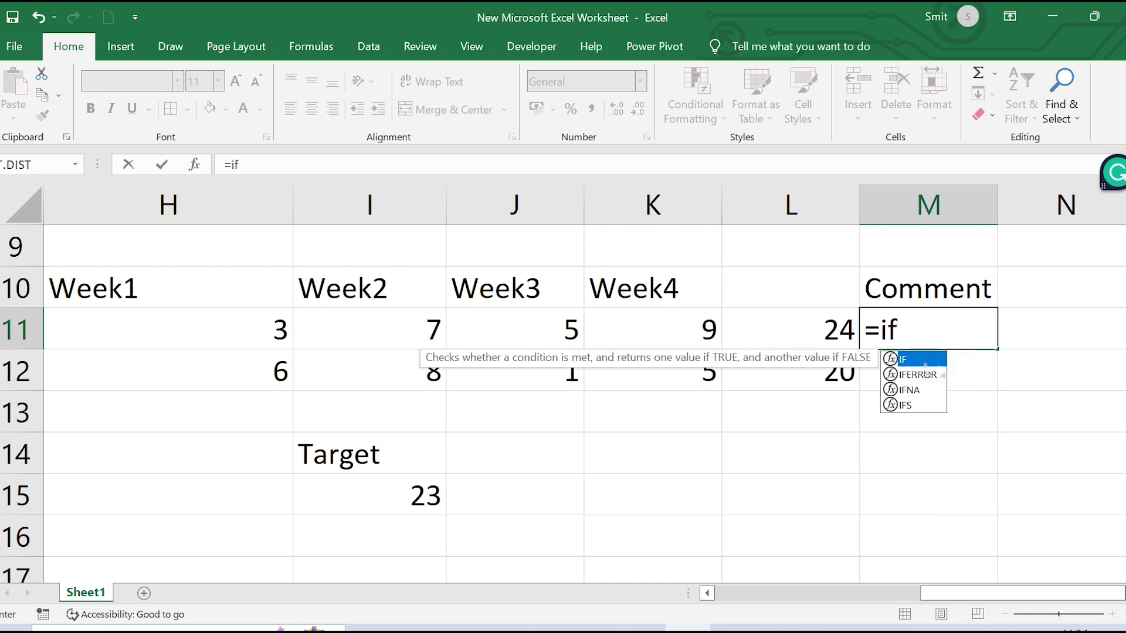
Start an IF formula in M11 with the logical test L11>=I15
{"action": "double_click", "coordinate": [908, 360]}
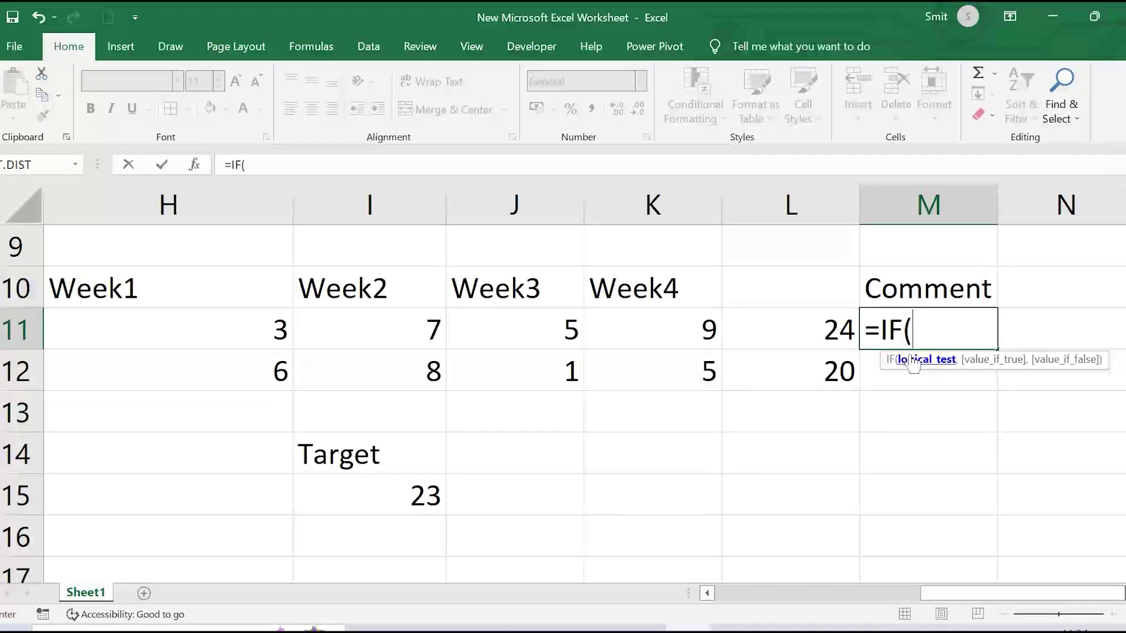
{"action": "left_click", "coordinate": [194, 165]}
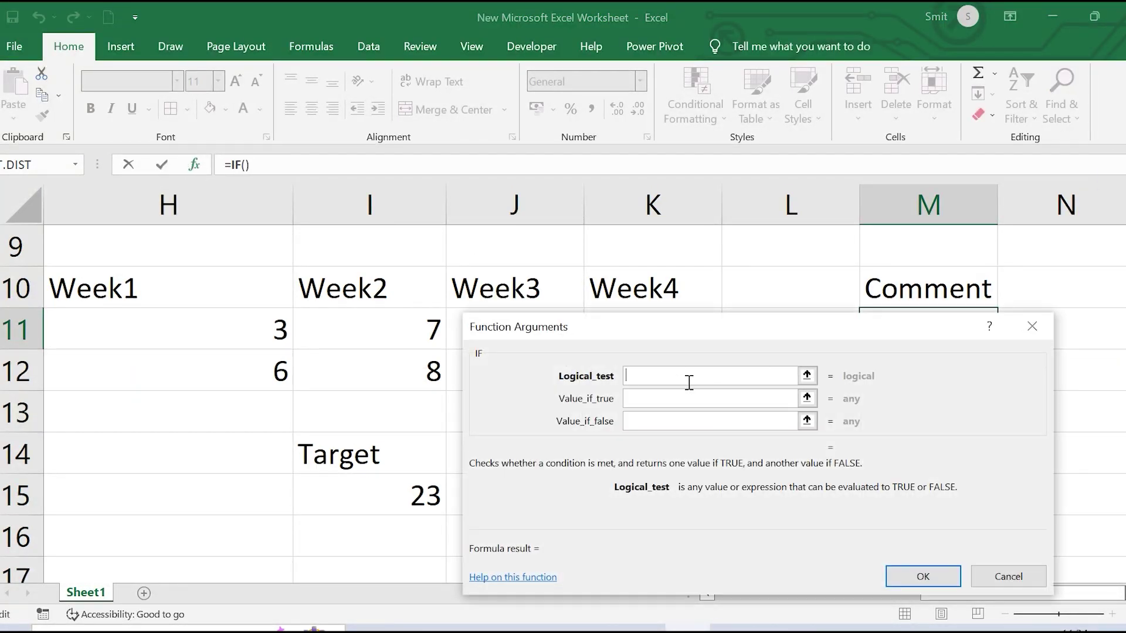
{"action": "left_click_drag", "start_coordinate": [727, 337], "coordinate": [726, 114]}
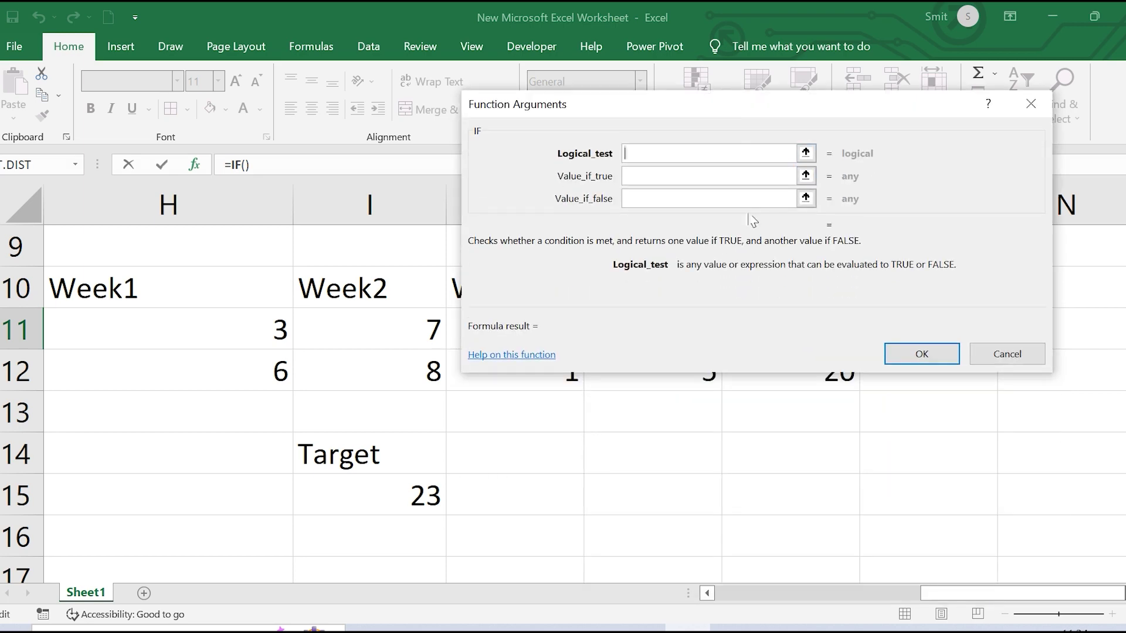
{"action": "left_click_drag", "start_coordinate": [753, 220], "coordinate": [812, 512]}
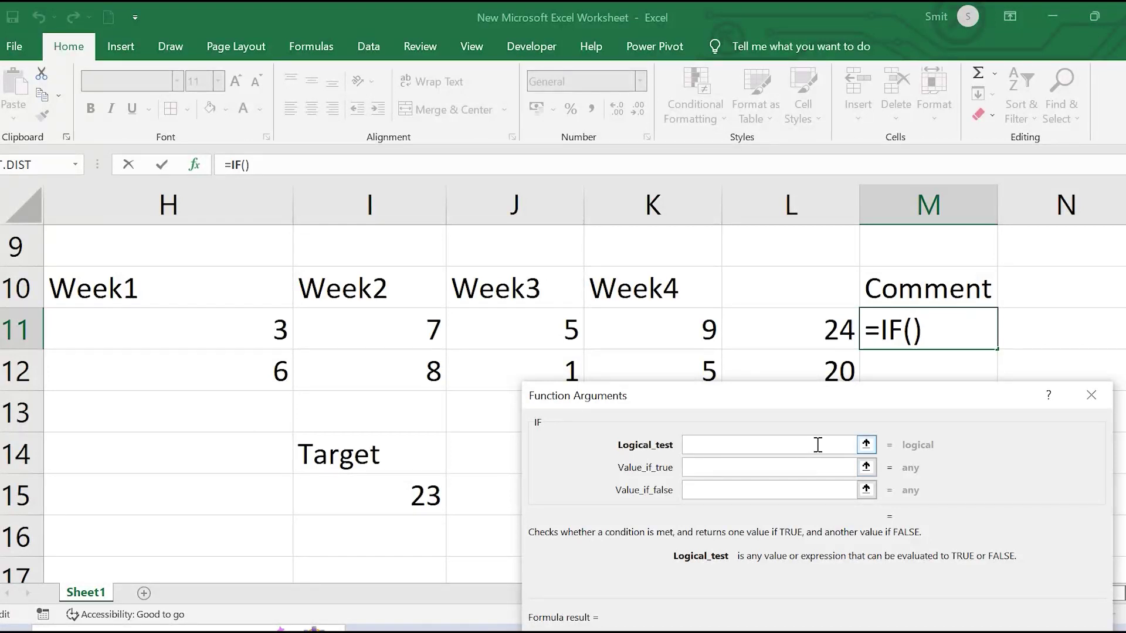
{"action": "left_click", "coordinate": [789, 321]}
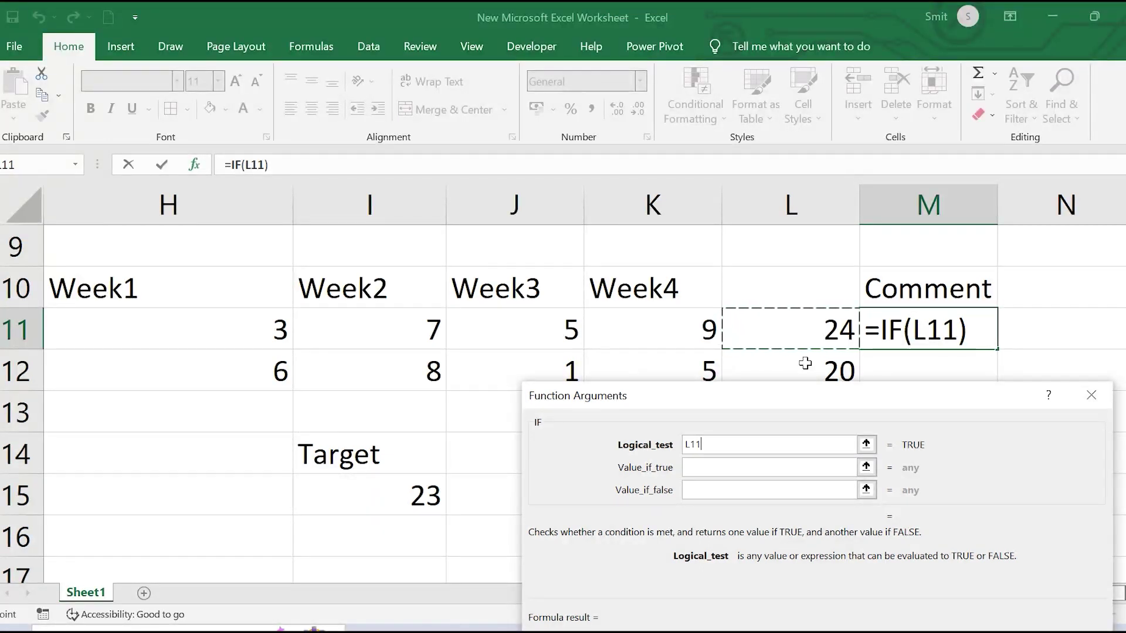
{"action": "type", "text": ">="}
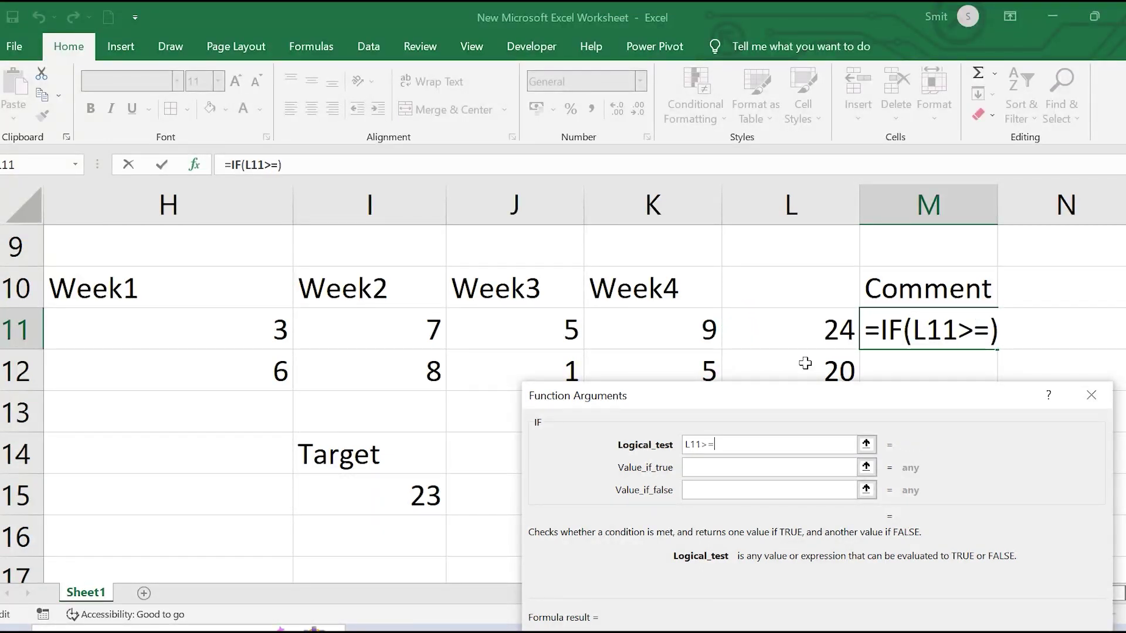
{"action": "left_click", "coordinate": [346, 486]}
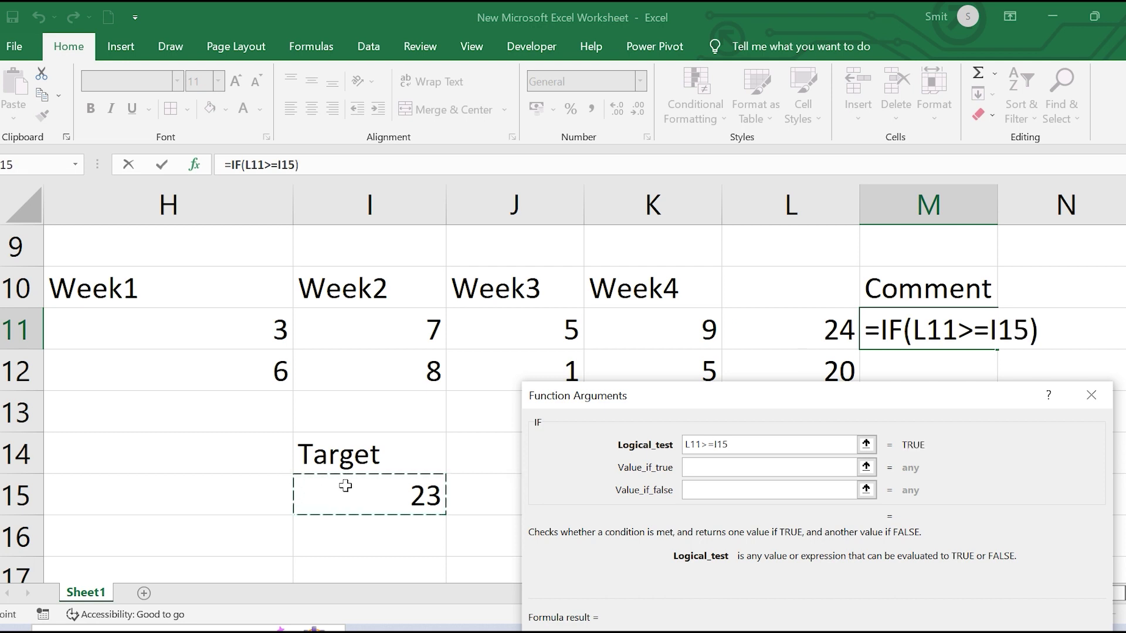
Set the IF results to 'Target Achieved' when true and 'Target missed' when false
{"action": "left_click", "coordinate": [755, 469]}
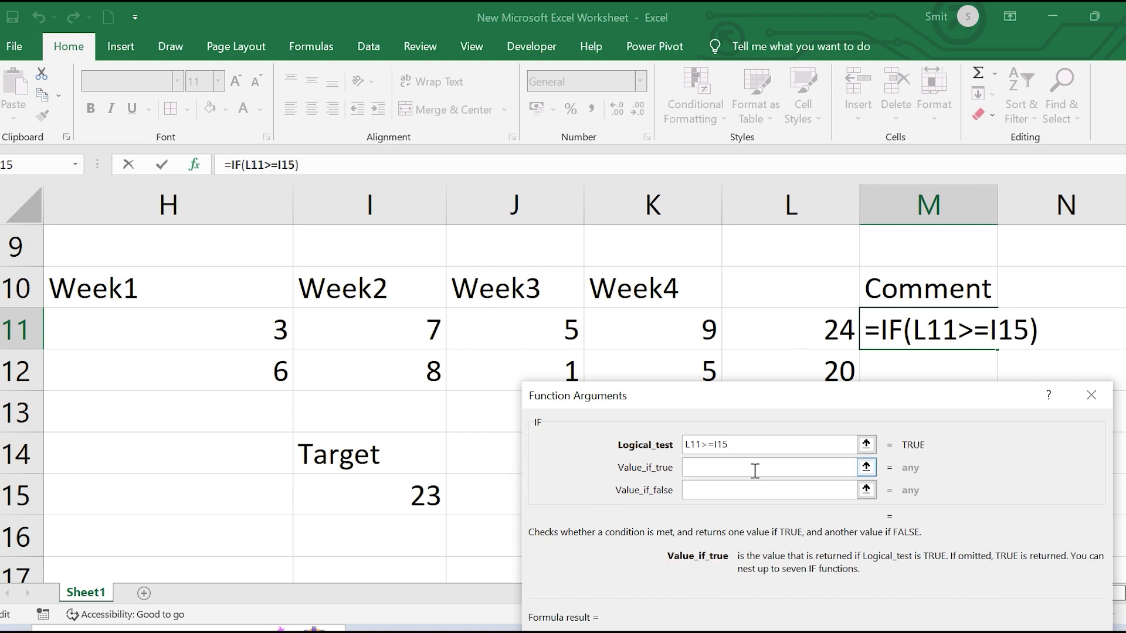
{"action": "type", "text": "Ta"}
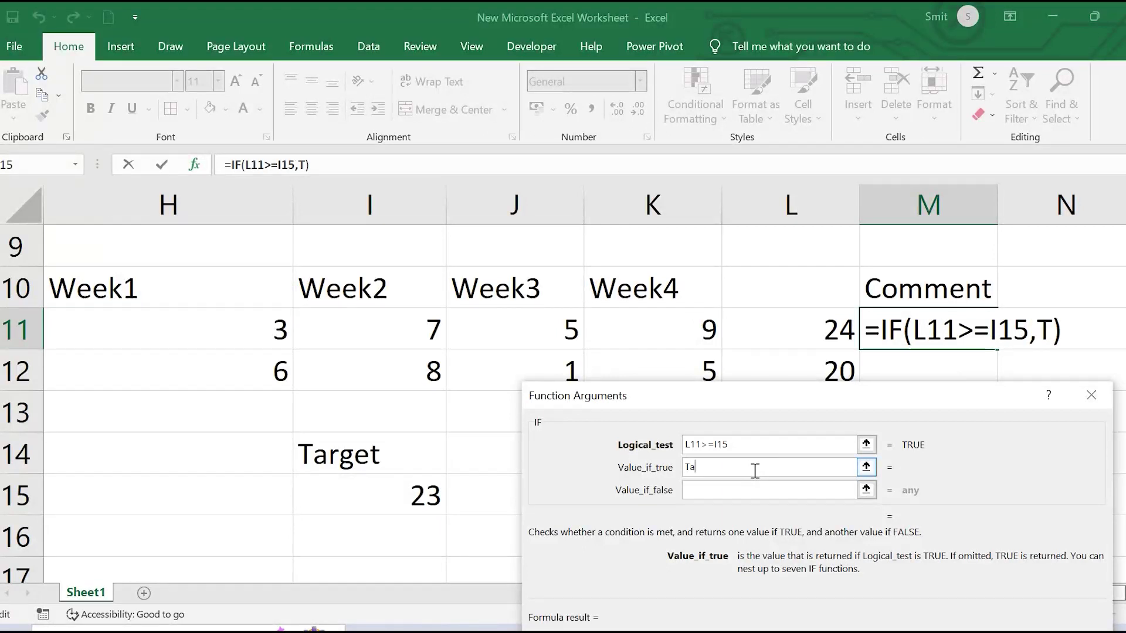
{"action": "key", "text": "BackSpace"}
{"action": "key", "text": "BackSpace"}
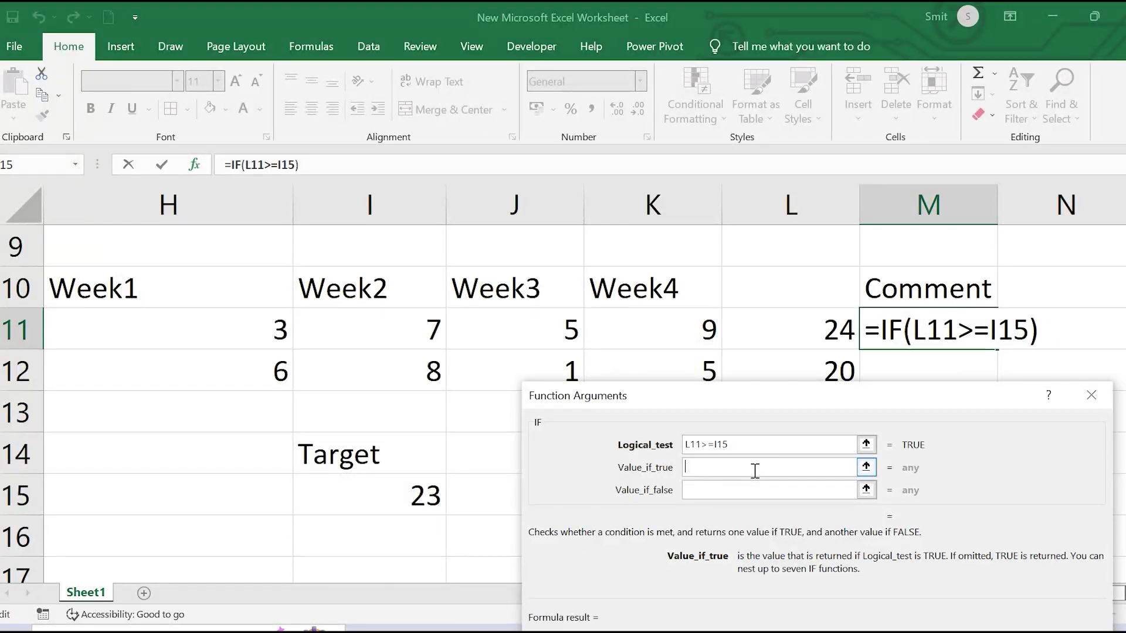
{"action": "type", "text": "Ta"}
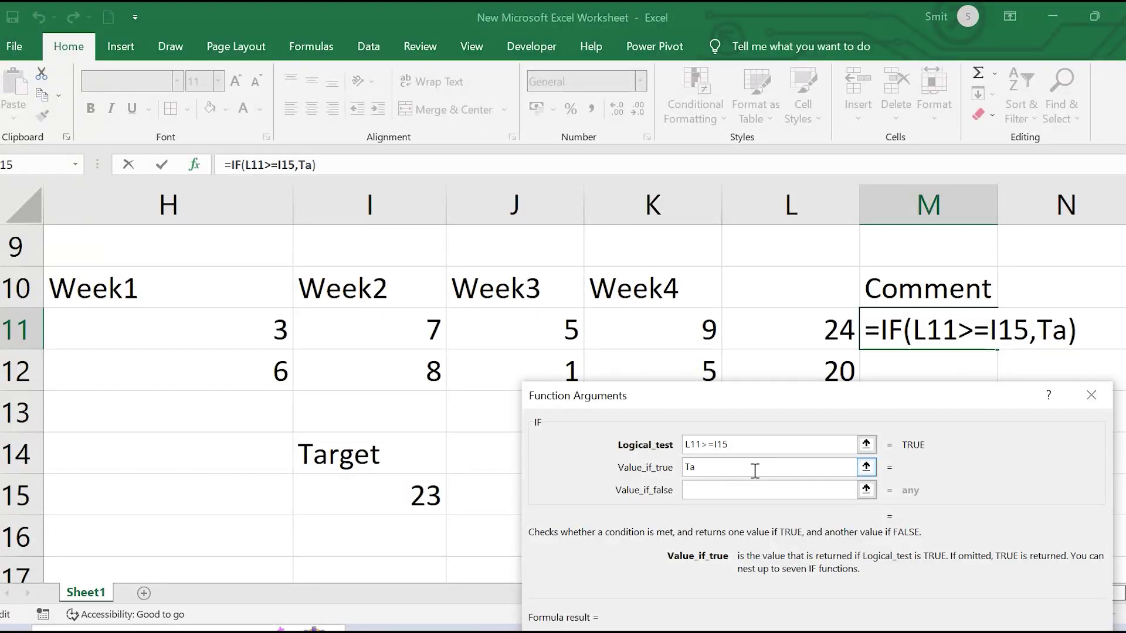
{"action": "type", "text": "rget "}
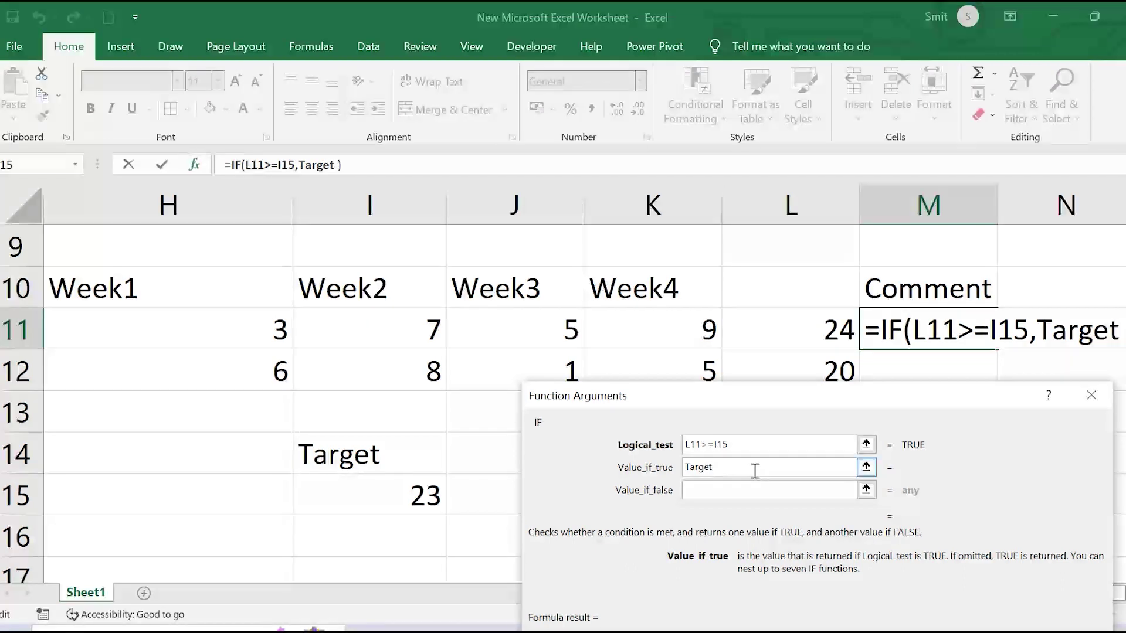
{"action": "type", "text": "Ac"}
{"action": "type", "text": "irved"}
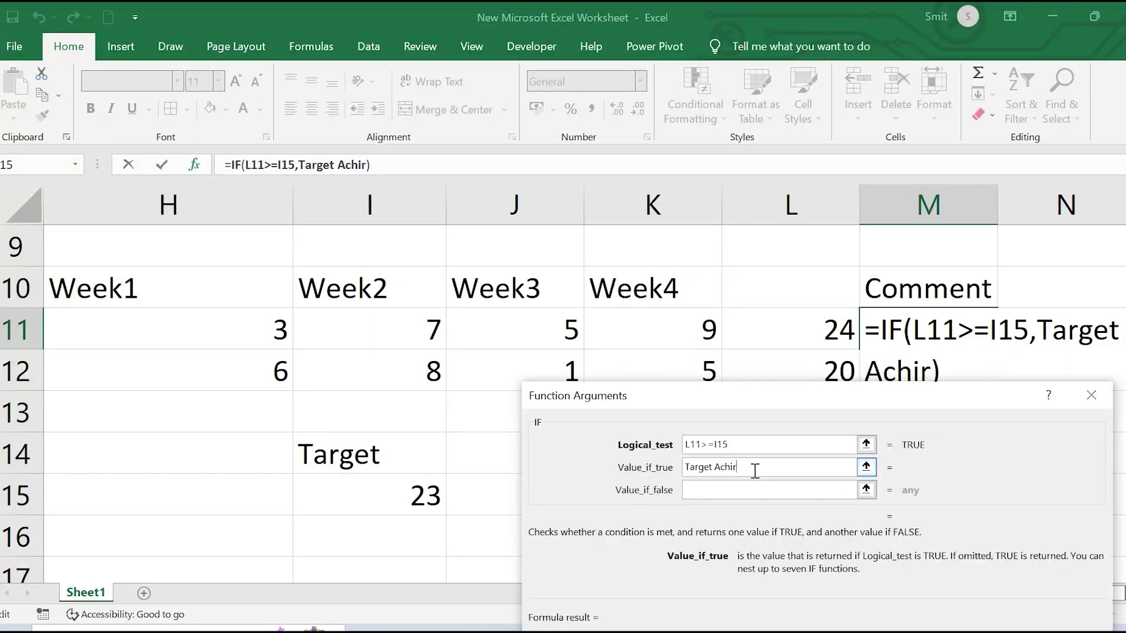
{"action": "key", "text": "BackSpace"}
{"action": "key", "text": "BackSpace"}
{"action": "key", "text": "BackSpace"}
{"action": "key", "text": "BackSpace"}
{"action": "type", "text": "eved"}
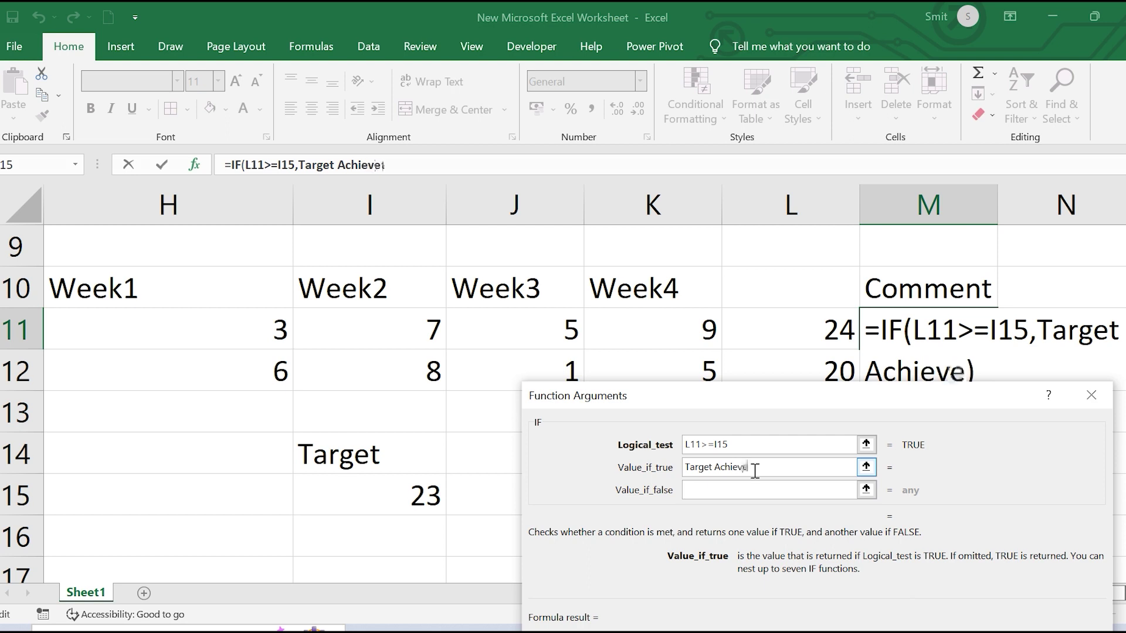
{"action": "left_click", "coordinate": [711, 486]}
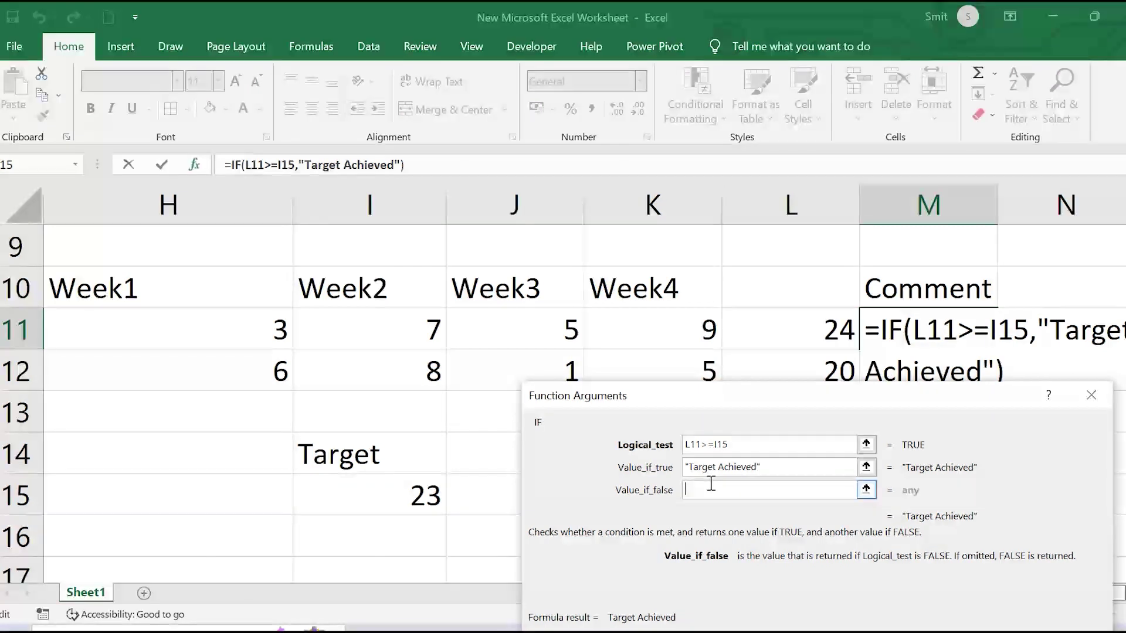
{"action": "type", "text": "Targ"}
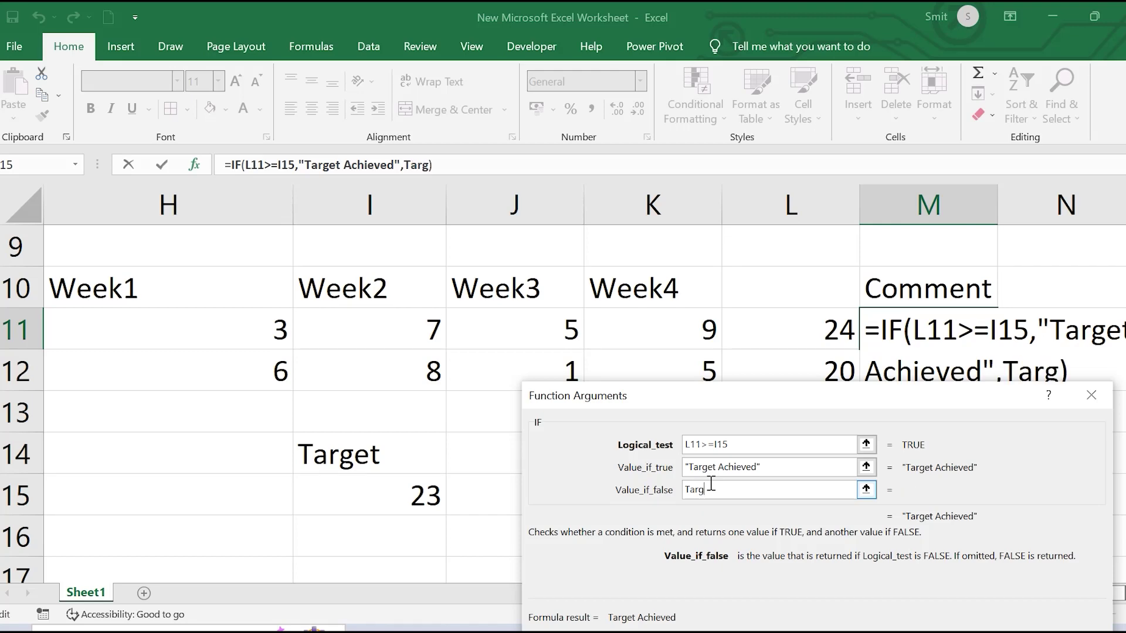
{"action": "type", "text": "et missed"}
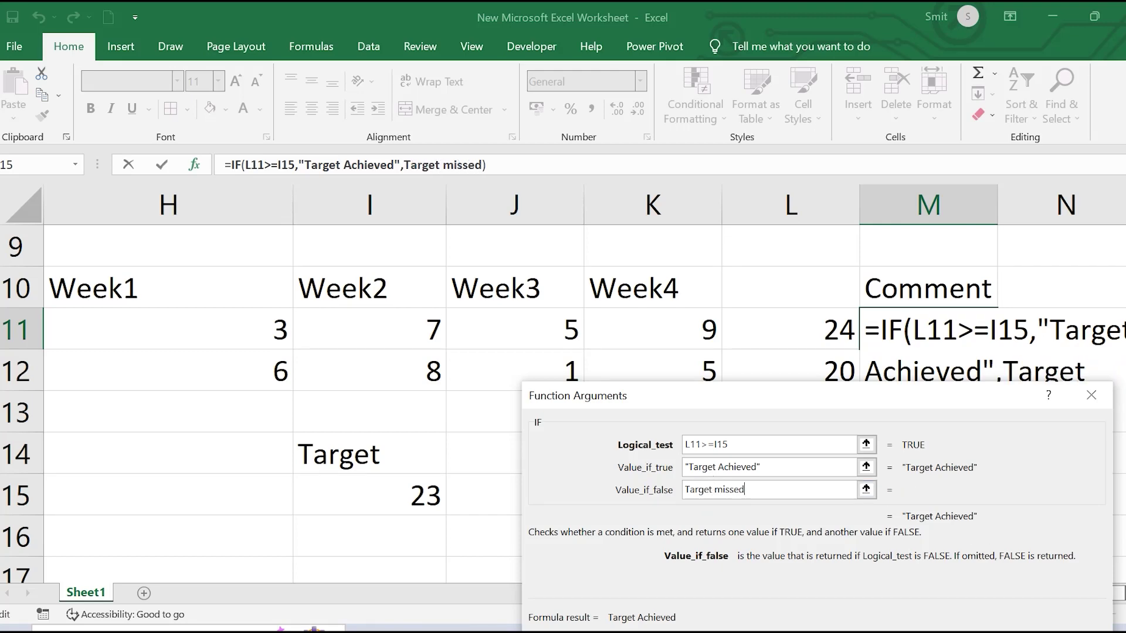
{"action": "key", "text": "Return"}
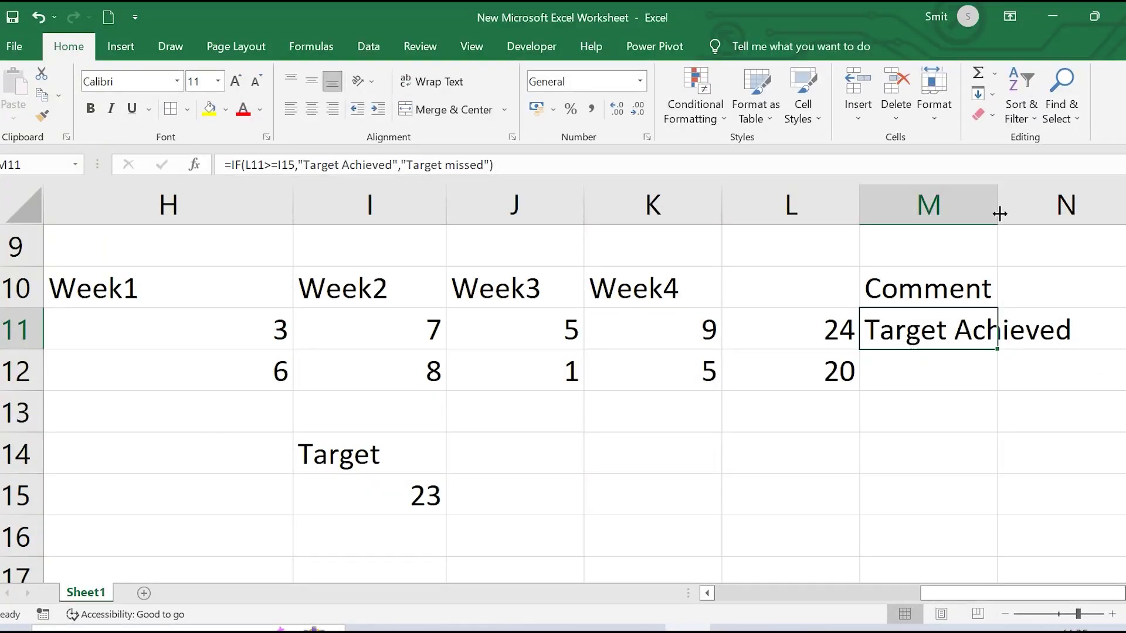
Change M11's IF condition to L11>=$I$15
{"action": "left_click", "coordinate": [195, 165]}
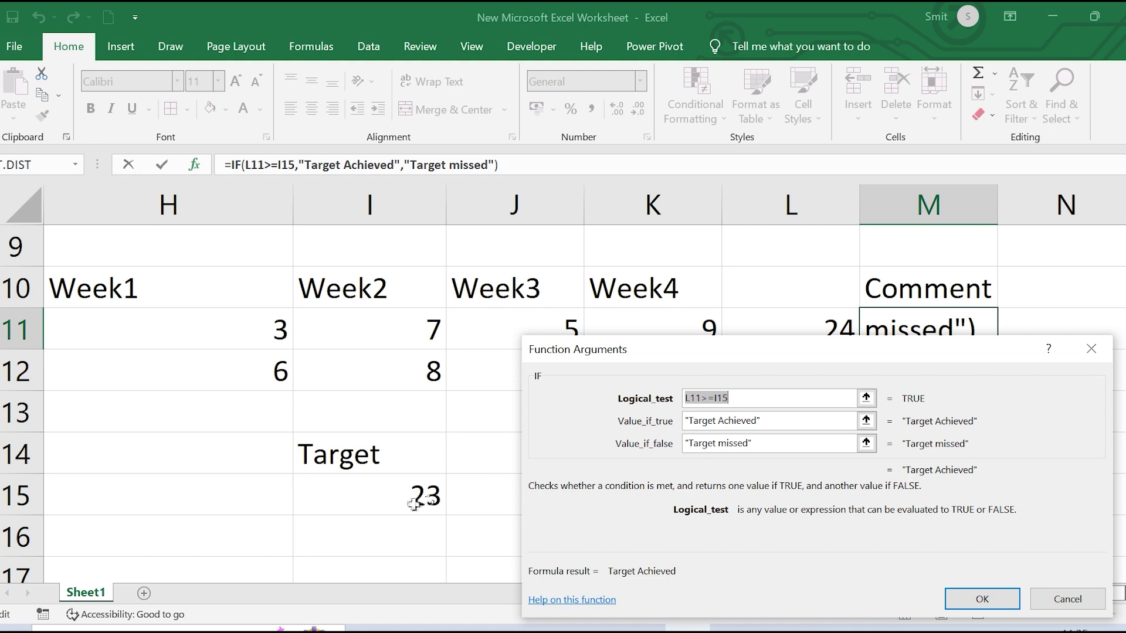
{"action": "left_click", "coordinate": [730, 398]}
{"action": "left_click_drag", "start_coordinate": [729, 399], "coordinate": [716, 402]}
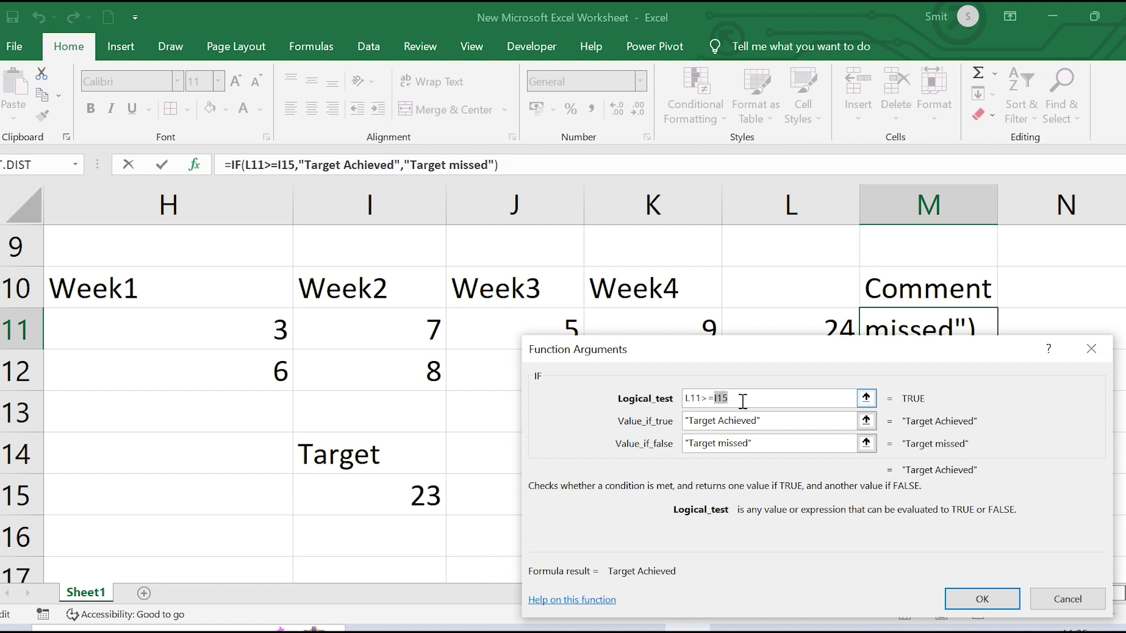
{"action": "key", "text": "BackSpace"}
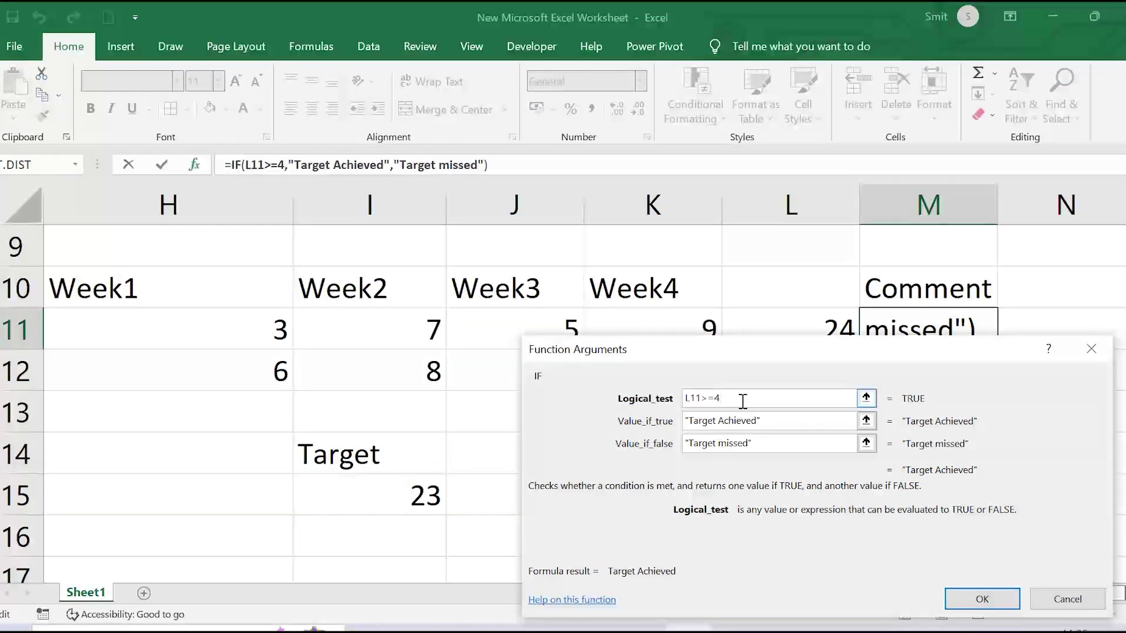
{"action": "left_click", "coordinate": [403, 497]}
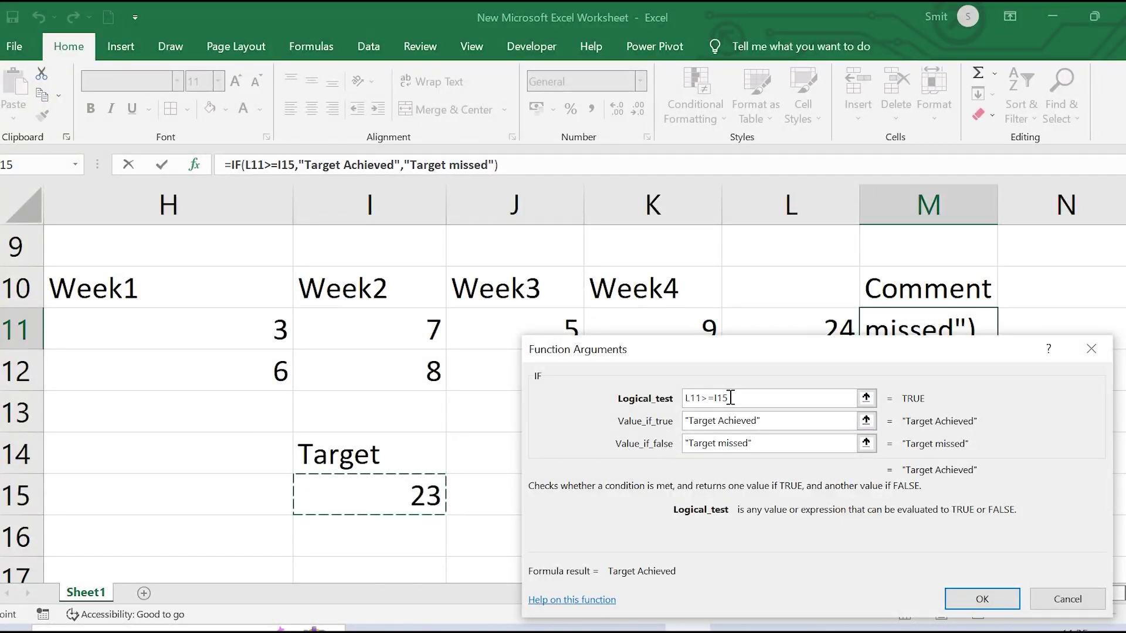
{"action": "left_click_drag", "start_coordinate": [730, 398], "coordinate": [715, 398]}
{"action": "key", "text": "F4"}
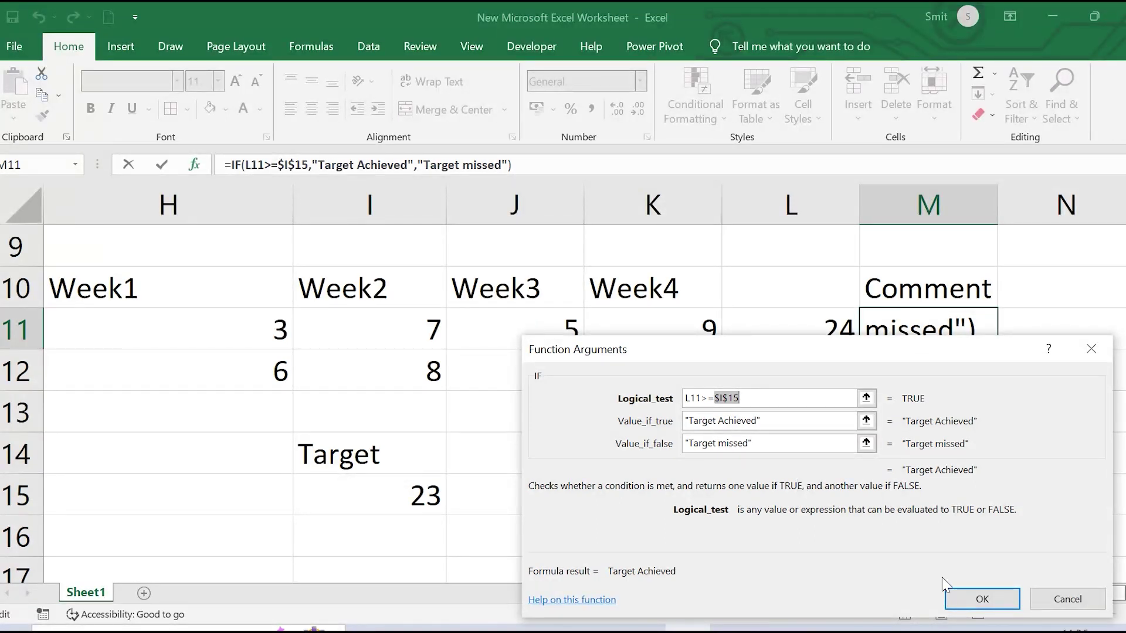
{"action": "left_click", "coordinate": [984, 601]}
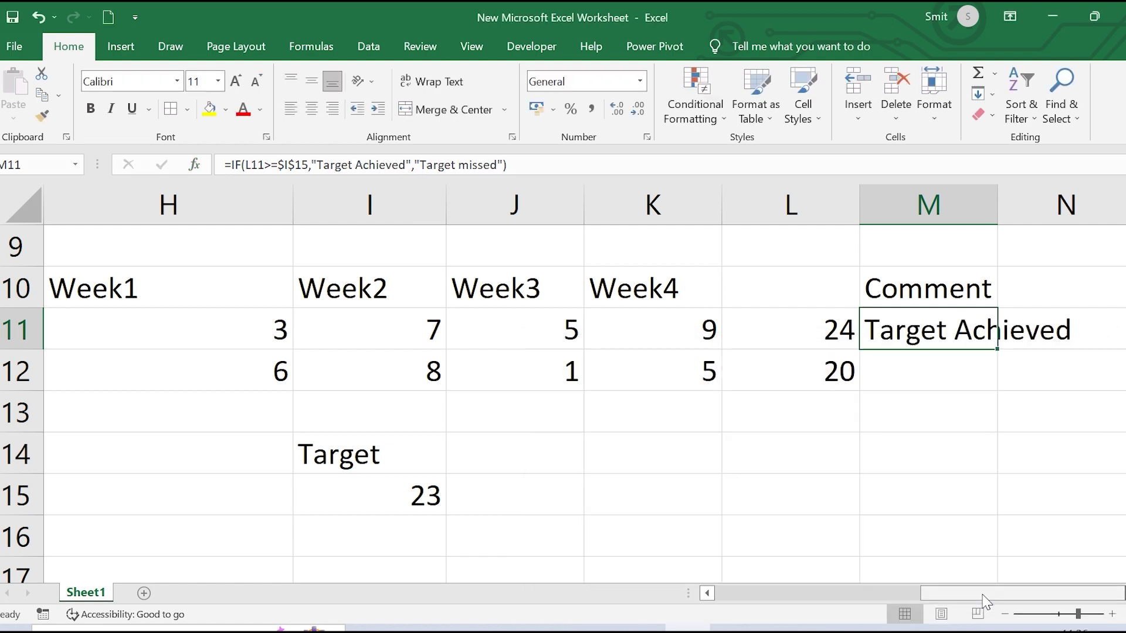
Auto-fit column M and fill M11's IF formula down to M12, showing Target missed
{"action": "double_click", "coordinate": [998, 205]}
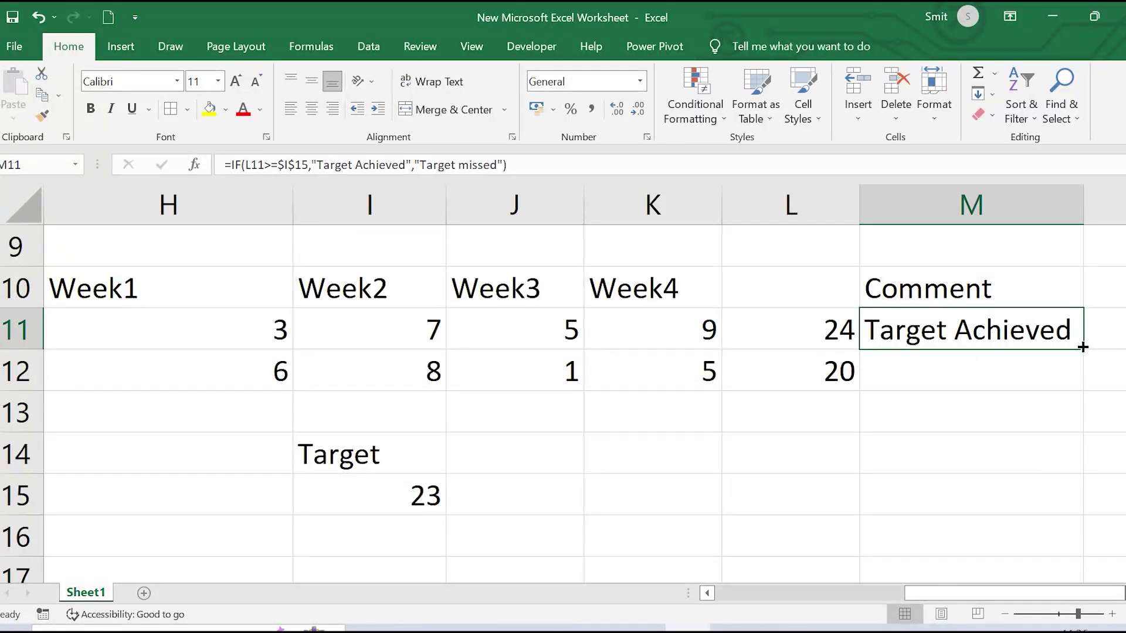
{"action": "left_click_drag", "start_coordinate": [1083, 349], "coordinate": [1085, 387]}
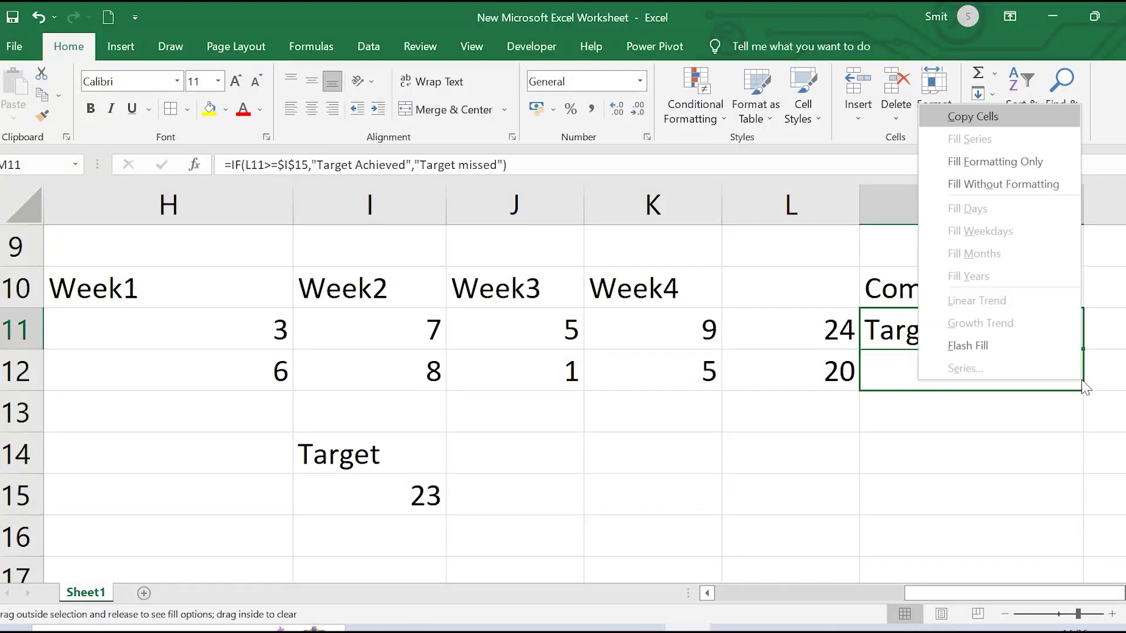
{"action": "key", "text": "Escape"}
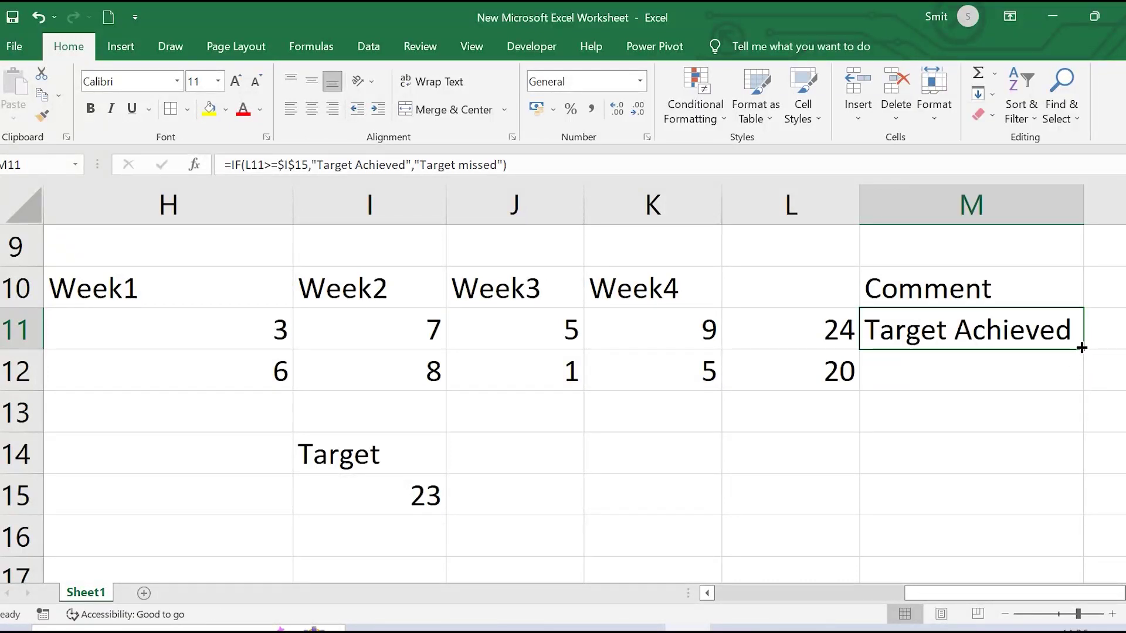
{"action": "left_click_drag", "start_coordinate": [1082, 348], "coordinate": [1081, 388]}
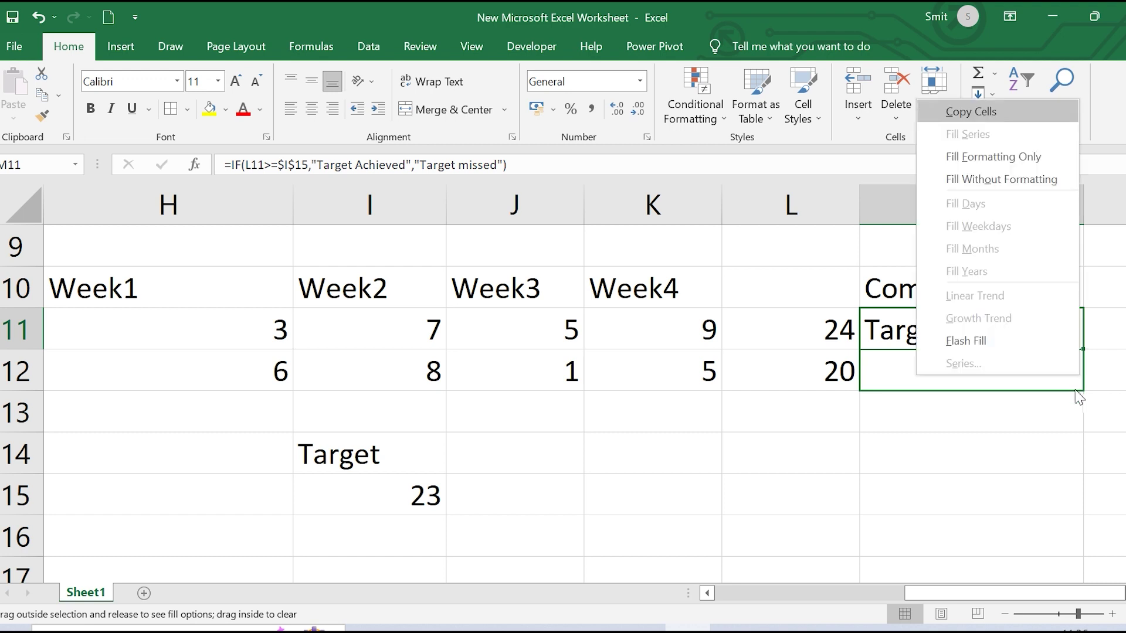
{"action": "key", "text": "Escape"}
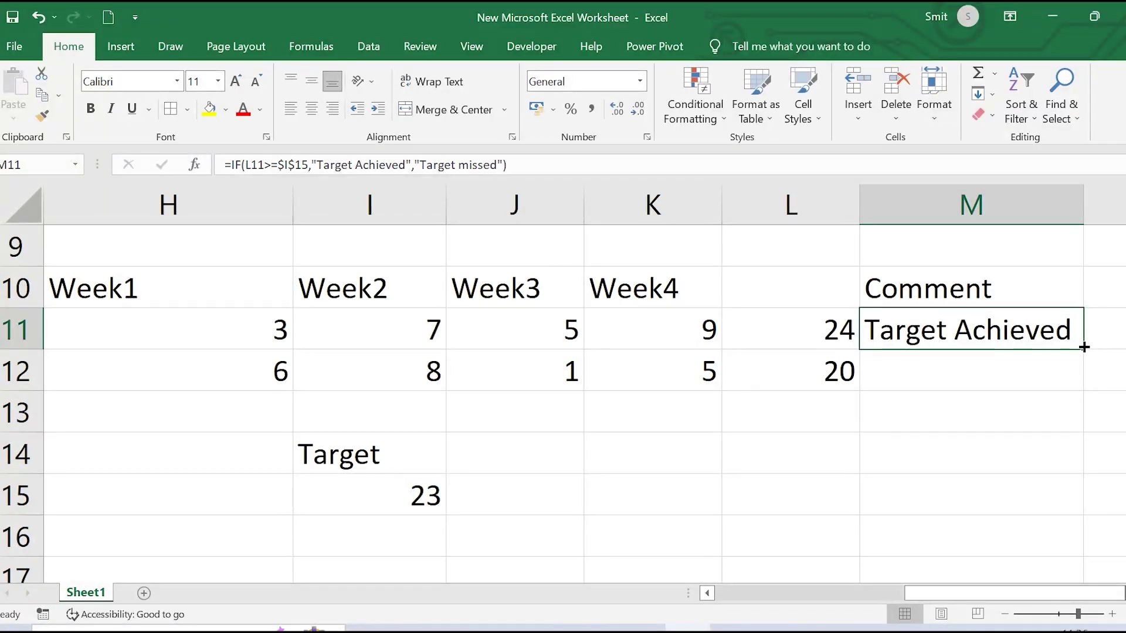
{"action": "left_click_drag", "start_coordinate": [1084, 347], "coordinate": [1077, 380]}
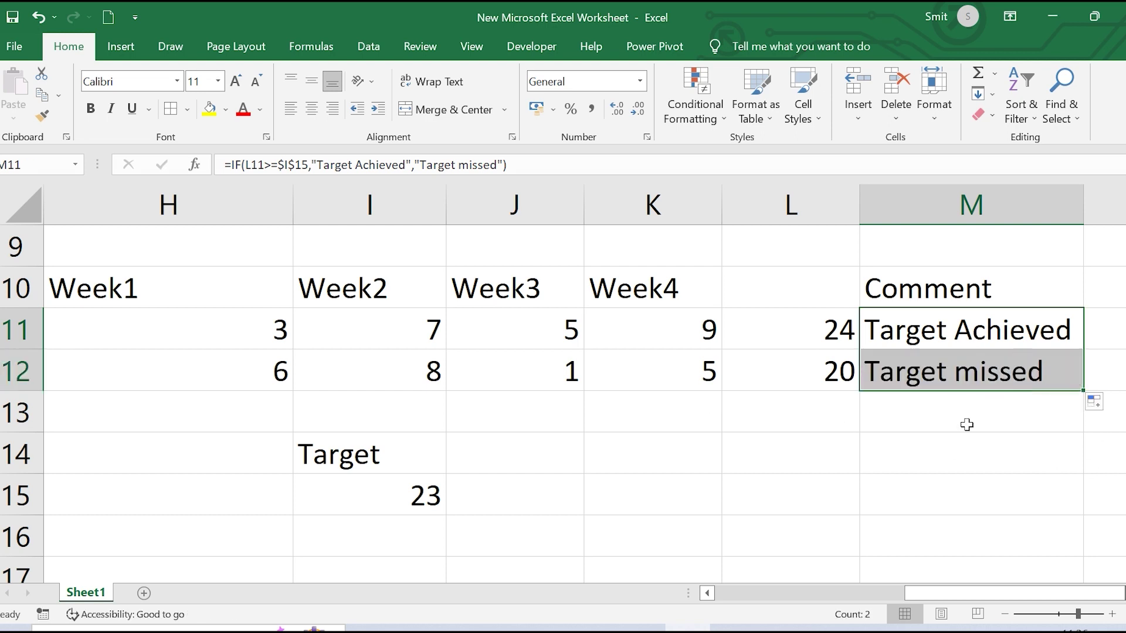
{"action": "left_click", "coordinate": [299, 209]}
{"action": "left_click", "coordinate": [299, 209]}
{"action": "left_click", "coordinate": [291, 208]}
{"action": "left_click", "coordinate": [245, 399]}
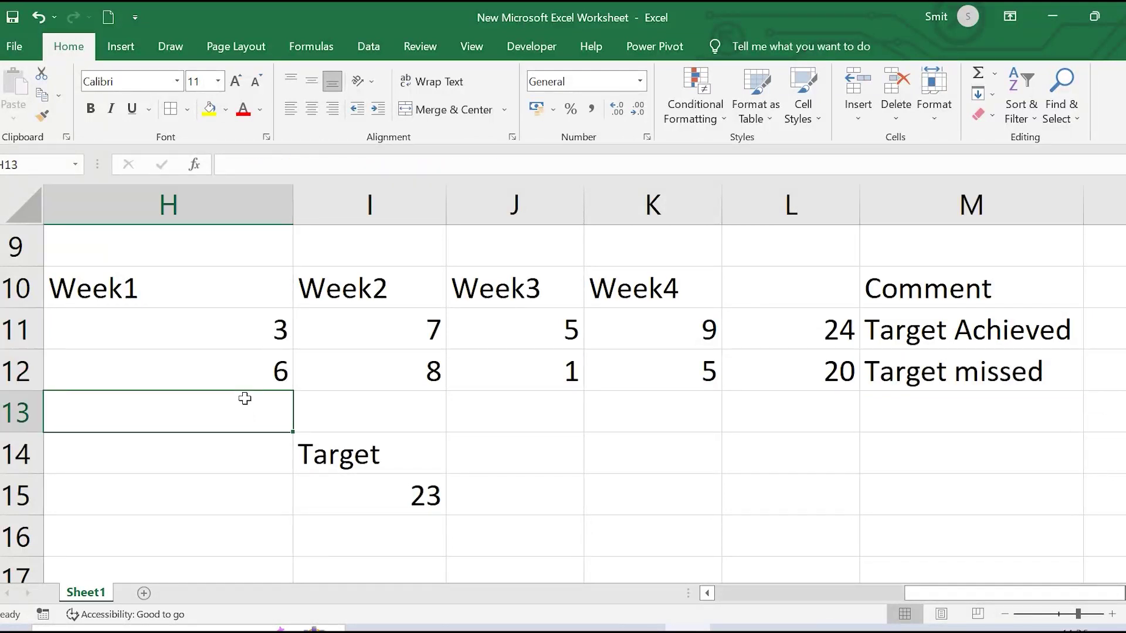
Enter scores 6, 3, 9, 8 in H13:K13
{"action": "type", "text": "6"}
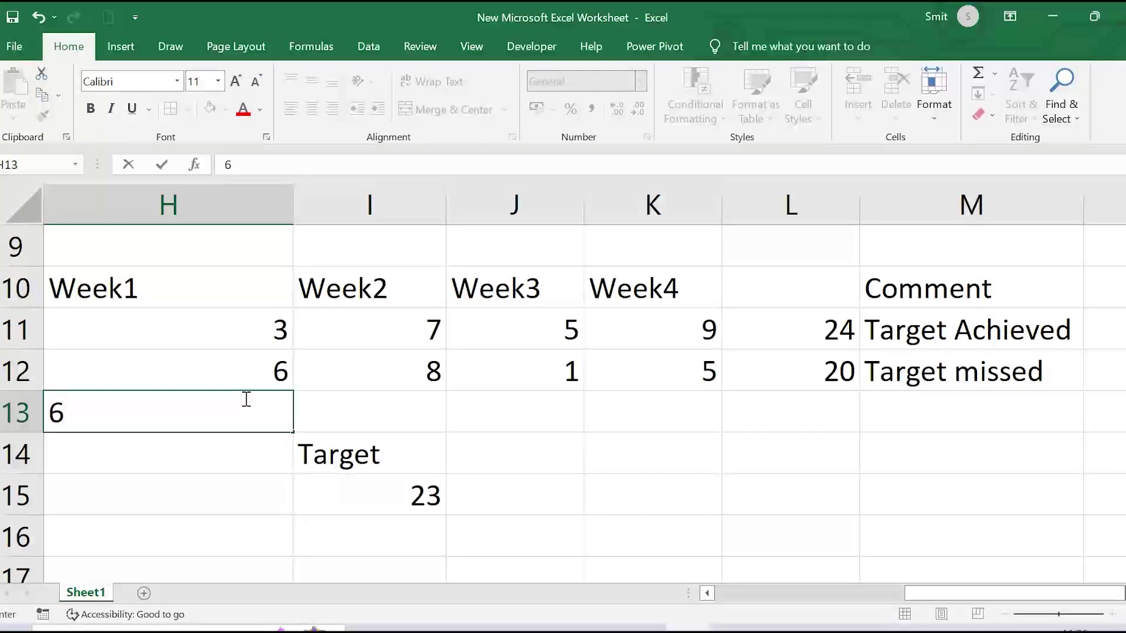
{"action": "key", "text": "Tab"}
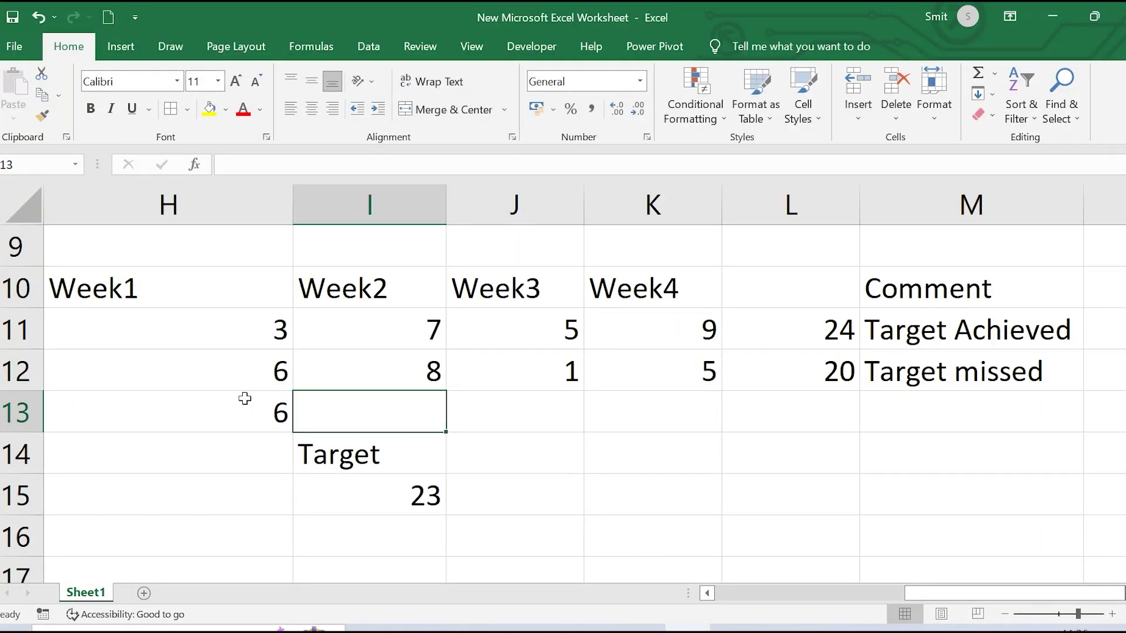
{"action": "type", "text": "3"}
{"action": "key", "text": "Tab"}
{"action": "type", "text": "9"}
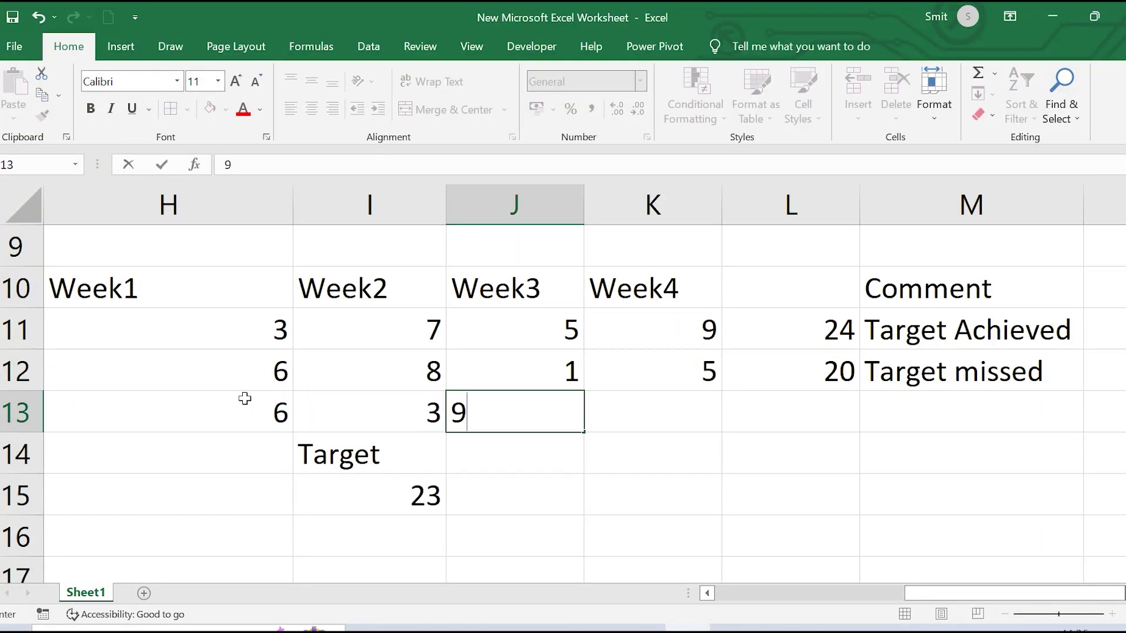
{"action": "key", "text": "Tab"}
{"action": "type", "text": "8"}
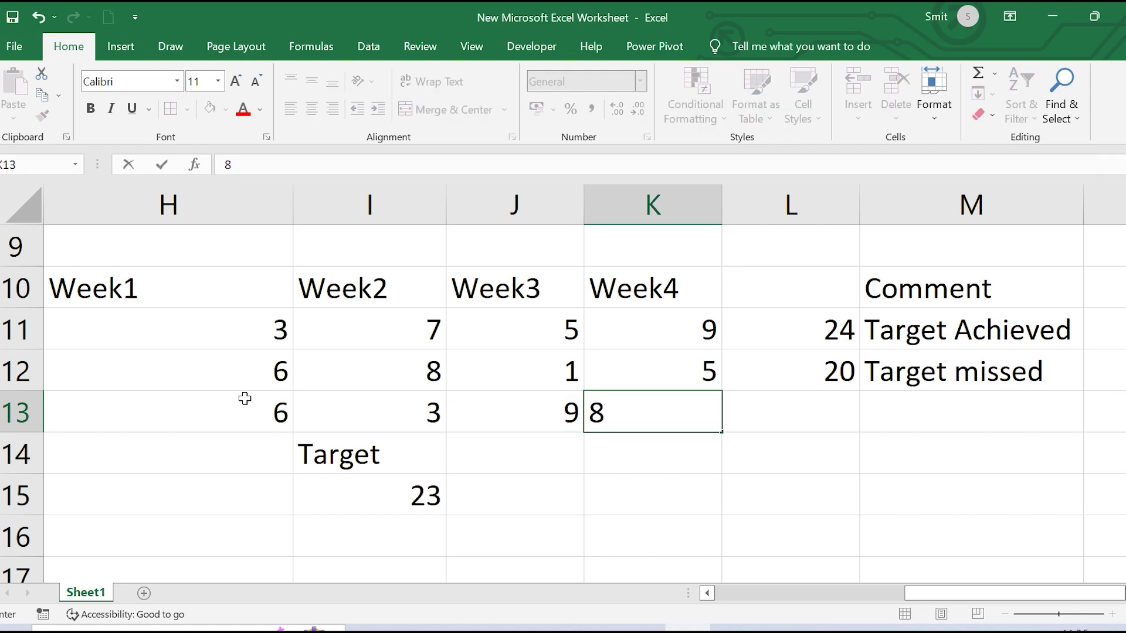
{"action": "left_click", "coordinate": [689, 503]}
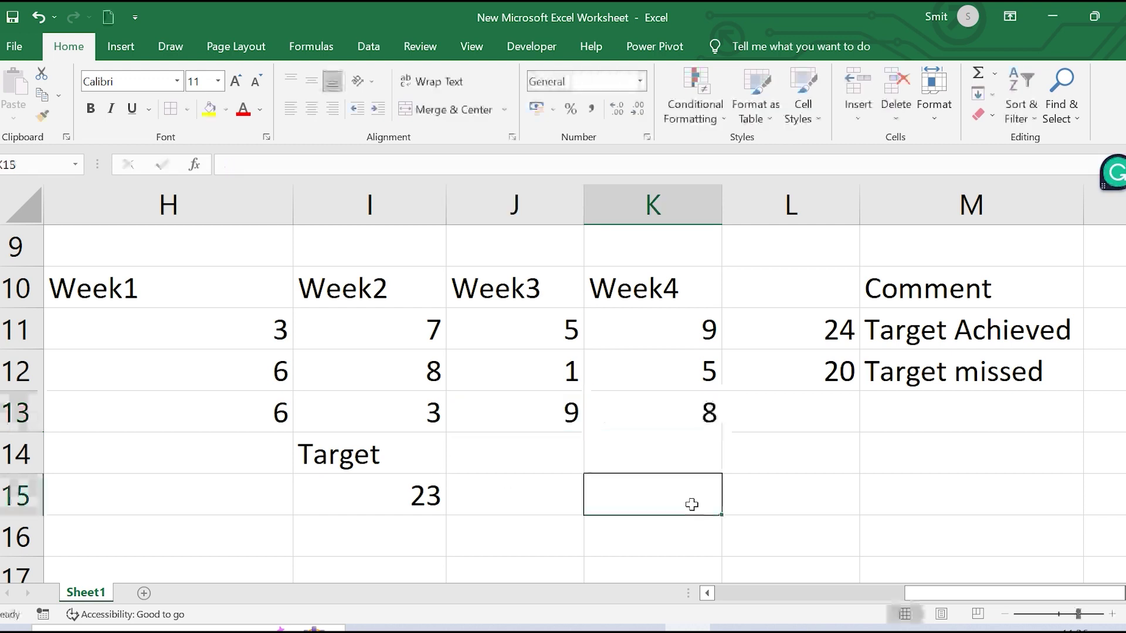
Copy the SUM total from L12 down to L13, showing 26
{"action": "left_click", "coordinate": [822, 370]}
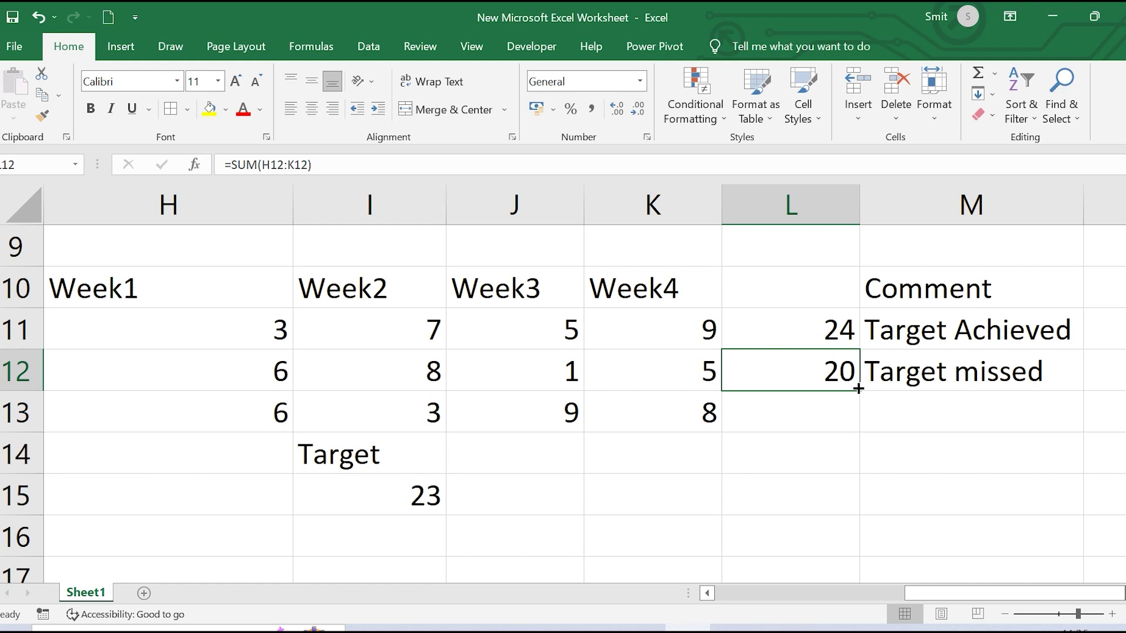
{"action": "left_click_drag", "start_coordinate": [858, 388], "coordinate": [857, 423]}
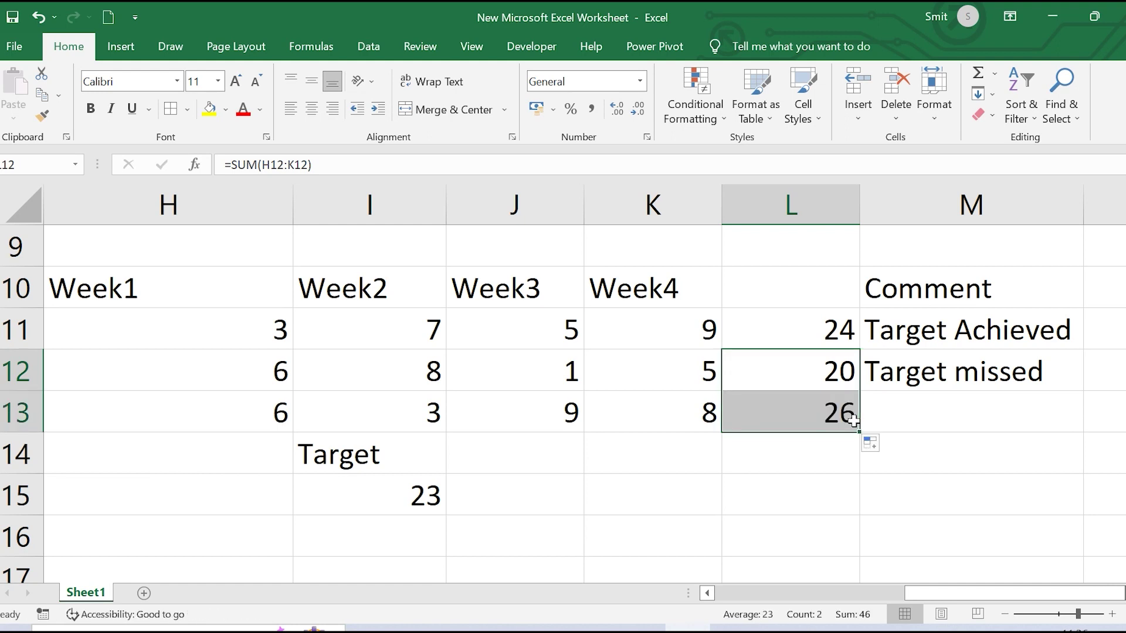
{"action": "left_click", "coordinate": [900, 416]}
{"action": "left_click", "coordinate": [1048, 373]}
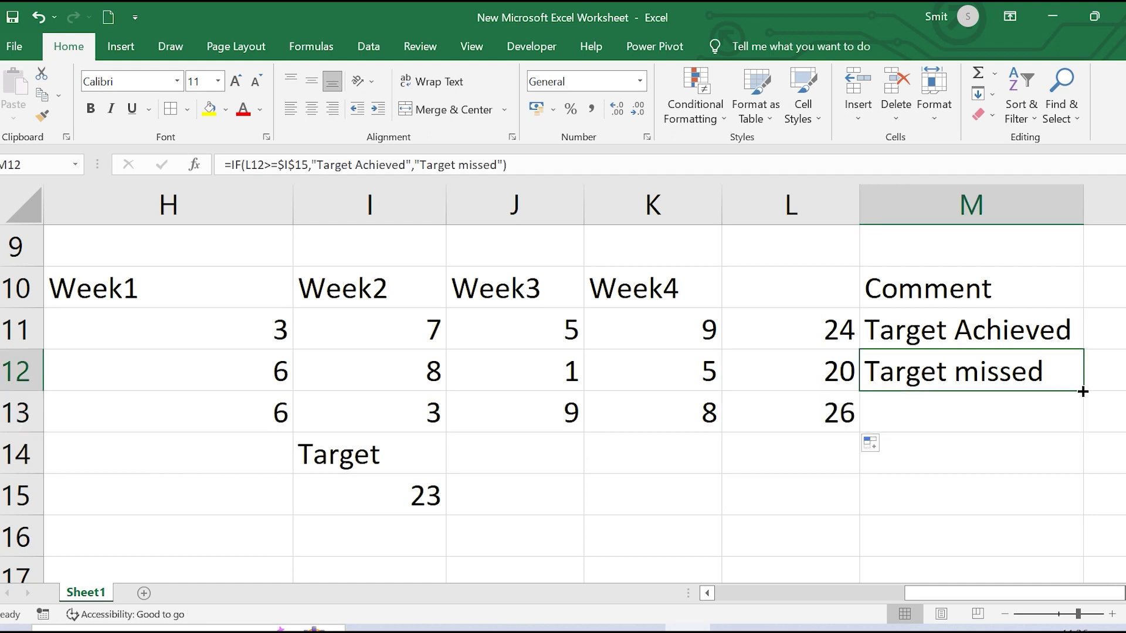
Fill M12's IF formula into M13 (Target Achieved) and return to the Word question list
{"action": "left_click_drag", "start_coordinate": [1083, 391], "coordinate": [1077, 422]}
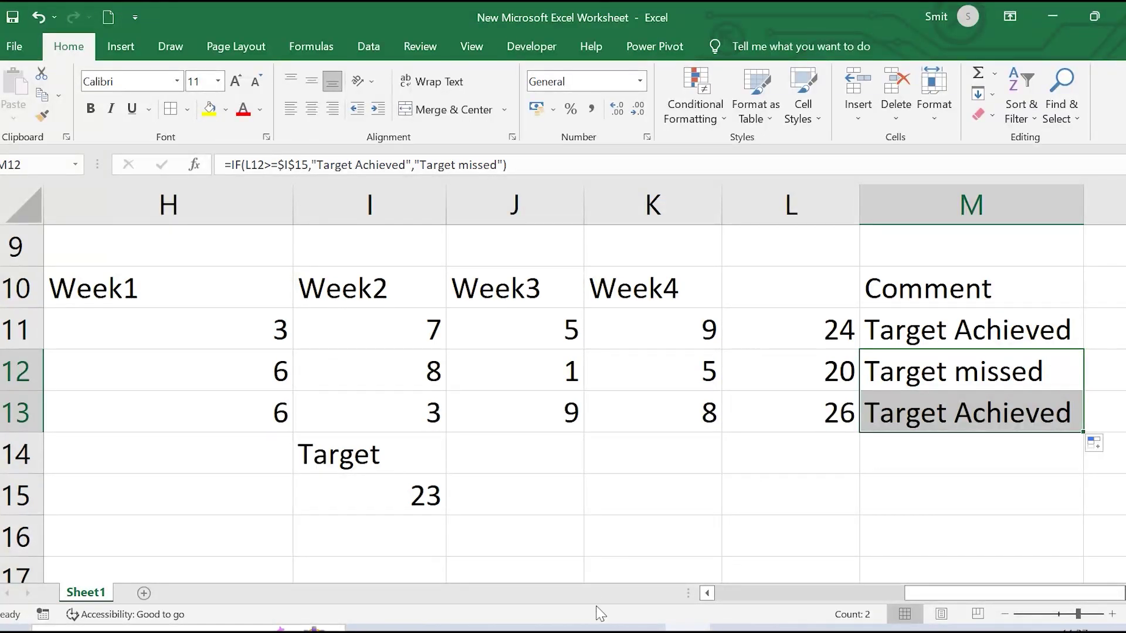
{"action": "mouse_move", "coordinate": [596, 628]}
{"action": "left_click", "coordinate": [596, 563]}
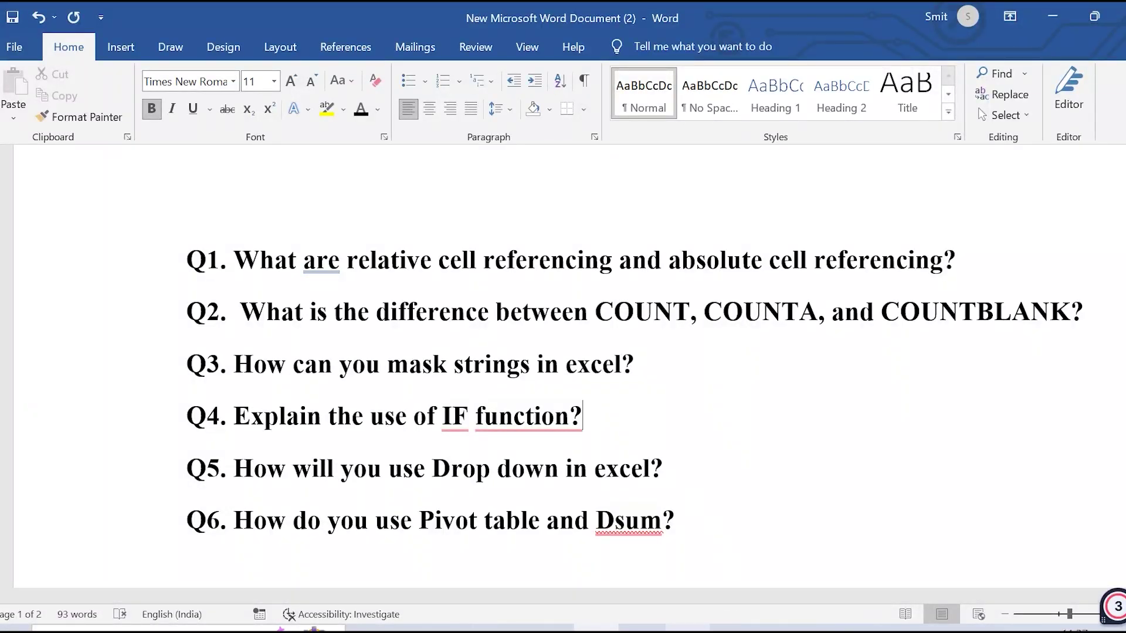
Switch from the Word interview question list back to the Excel scores worksheet
{"action": "left_click", "coordinate": [687, 627]}
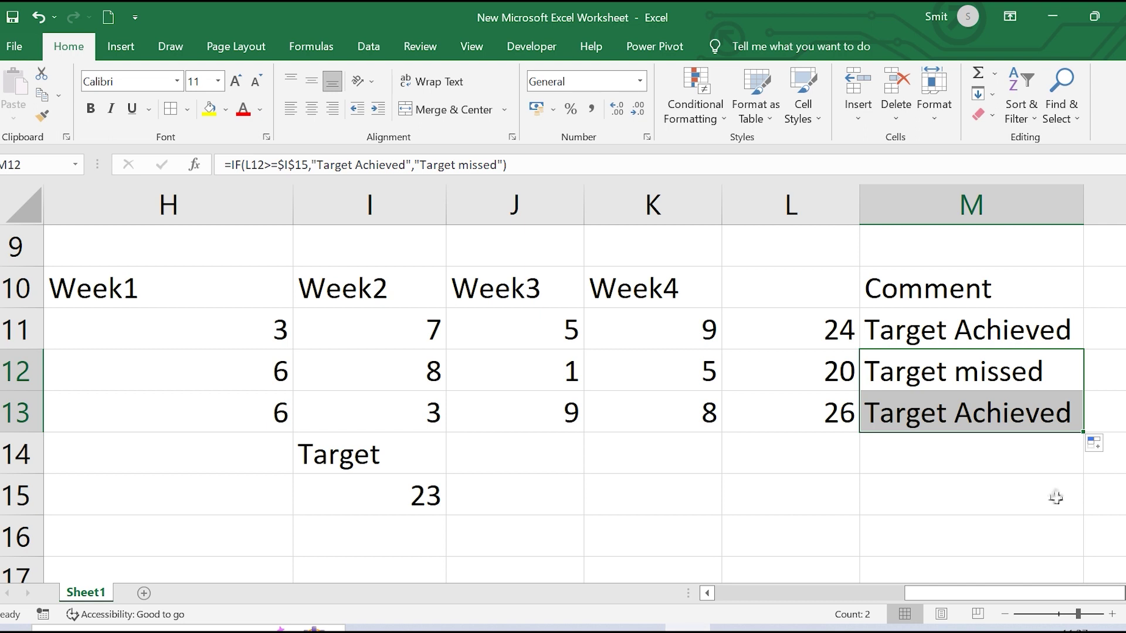
Select empty cell I19 below the weekly scores table
{"action": "scroll", "coordinate": [1055, 495], "scroll_direction": "down", "scroll_amount": 3}
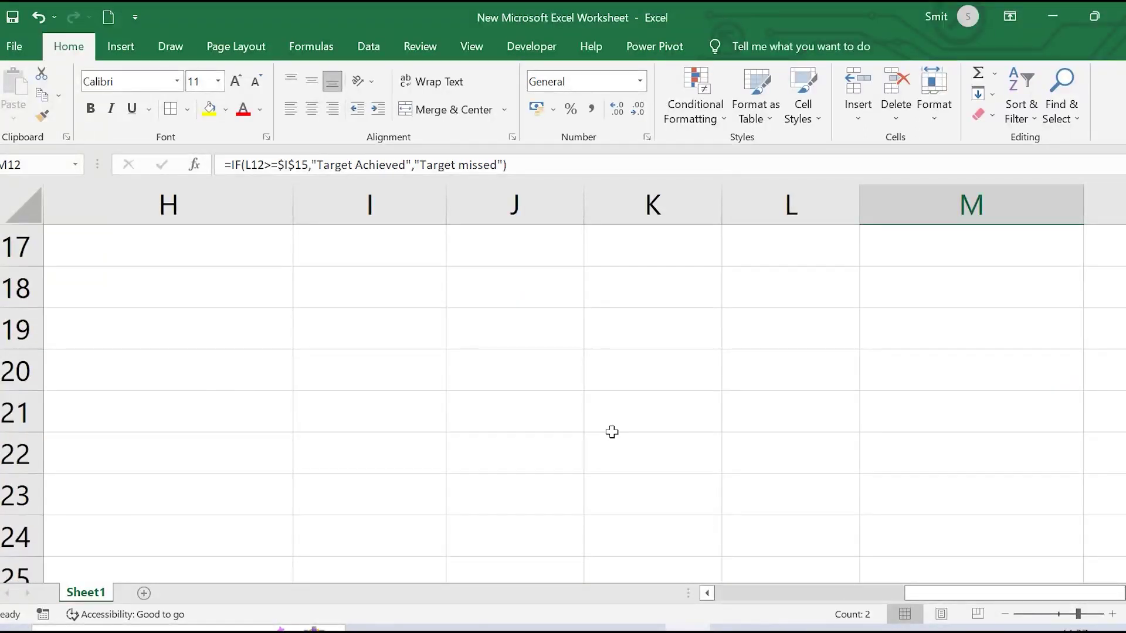
{"action": "left_click", "coordinate": [335, 336]}
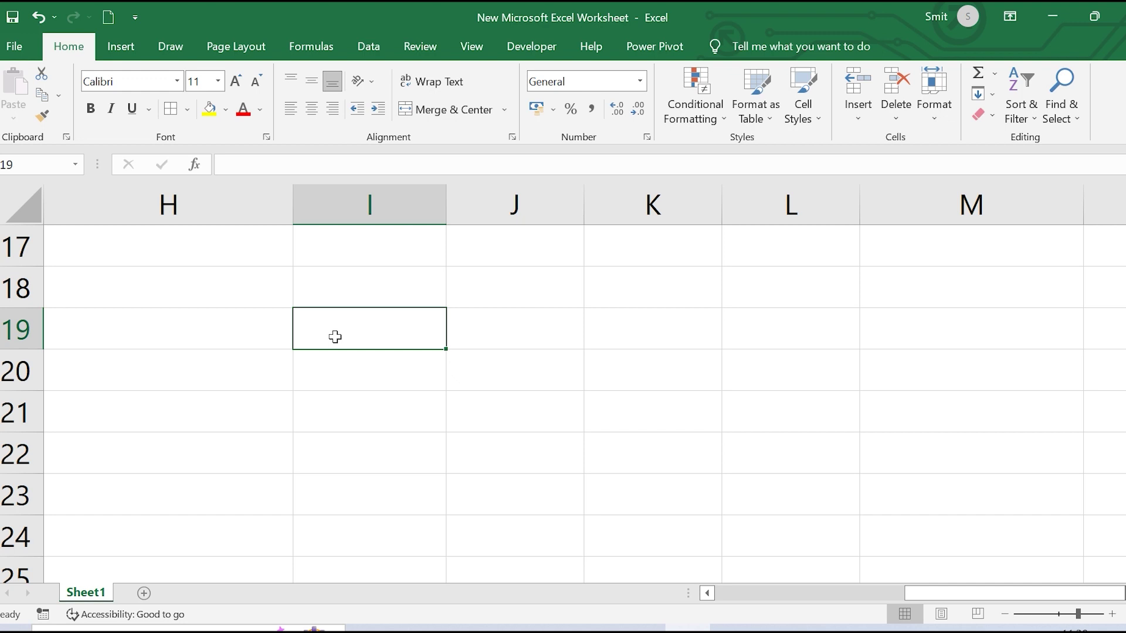
Enter the three case variants TATA, Tata and tata across cells I19, J19 and K19
{"action": "double_click", "coordinate": [334, 337]}
{"action": "type", "text": "TATA"}
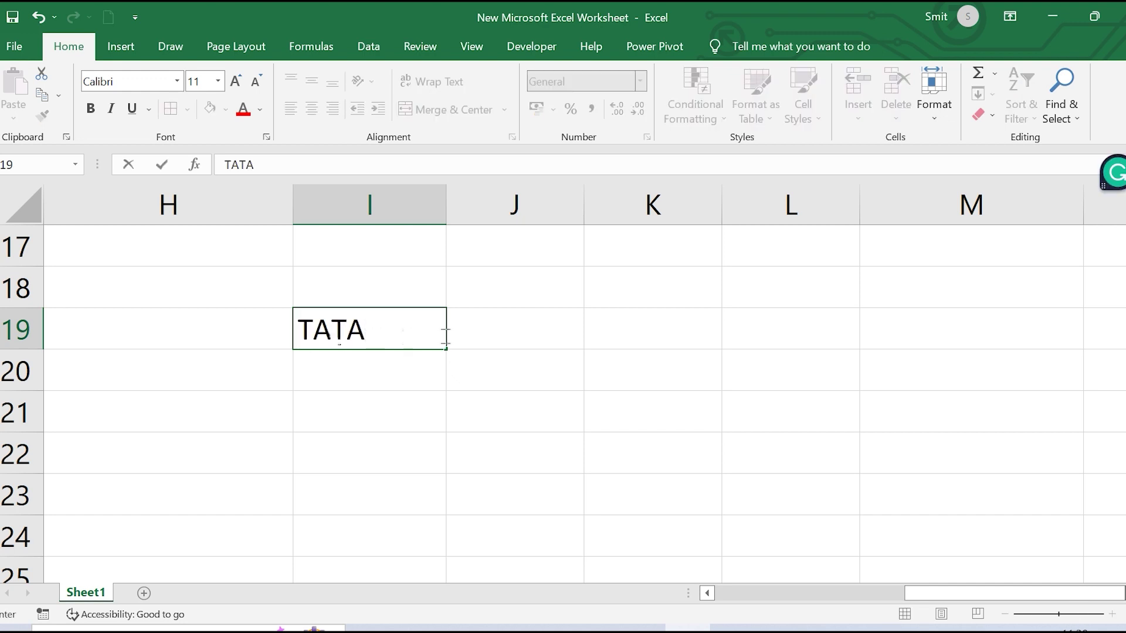
{"action": "left_click", "coordinate": [503, 327]}
{"action": "type", "text": "Ta"}
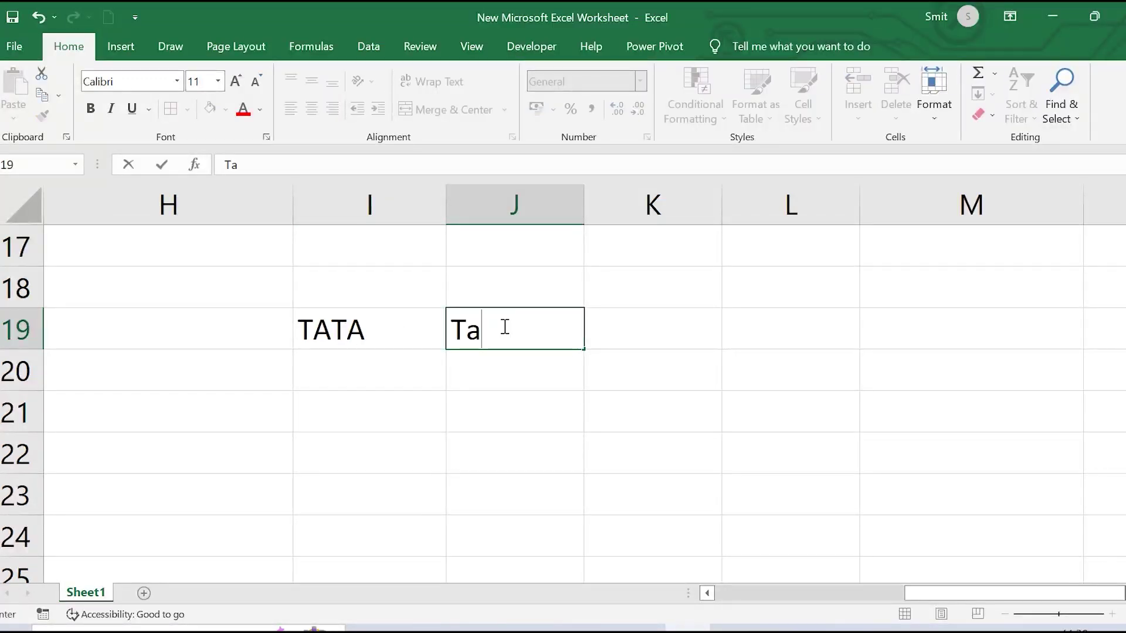
{"action": "type", "text": "ta"}
{"action": "left_click", "coordinate": [650, 323]}
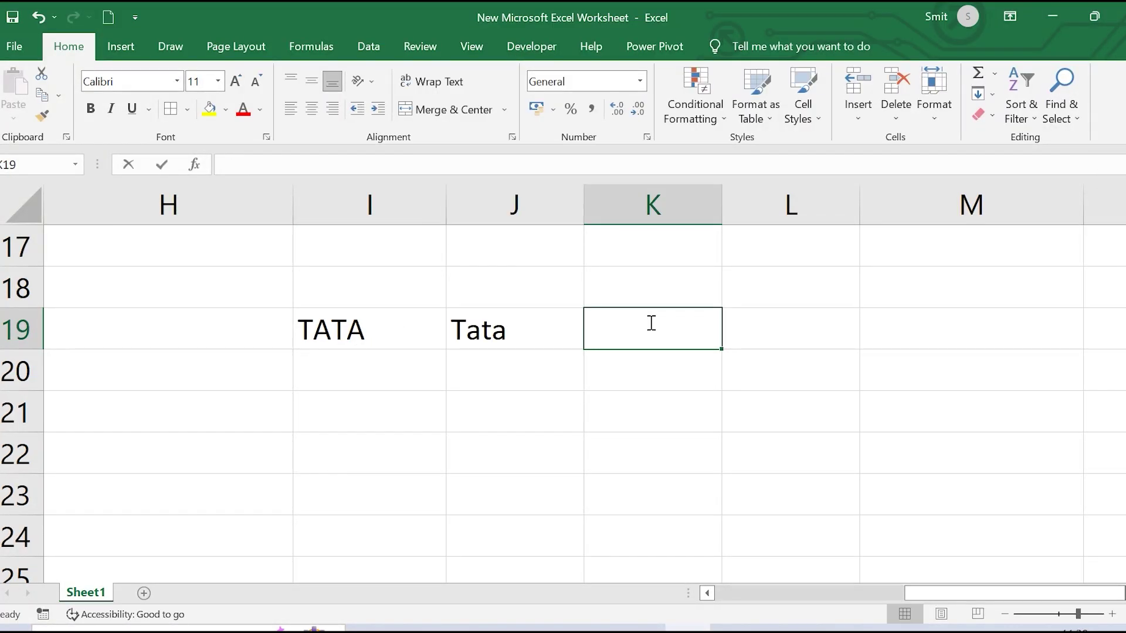
{"action": "type", "text": "tata"}
{"action": "left_click", "coordinate": [725, 413]}
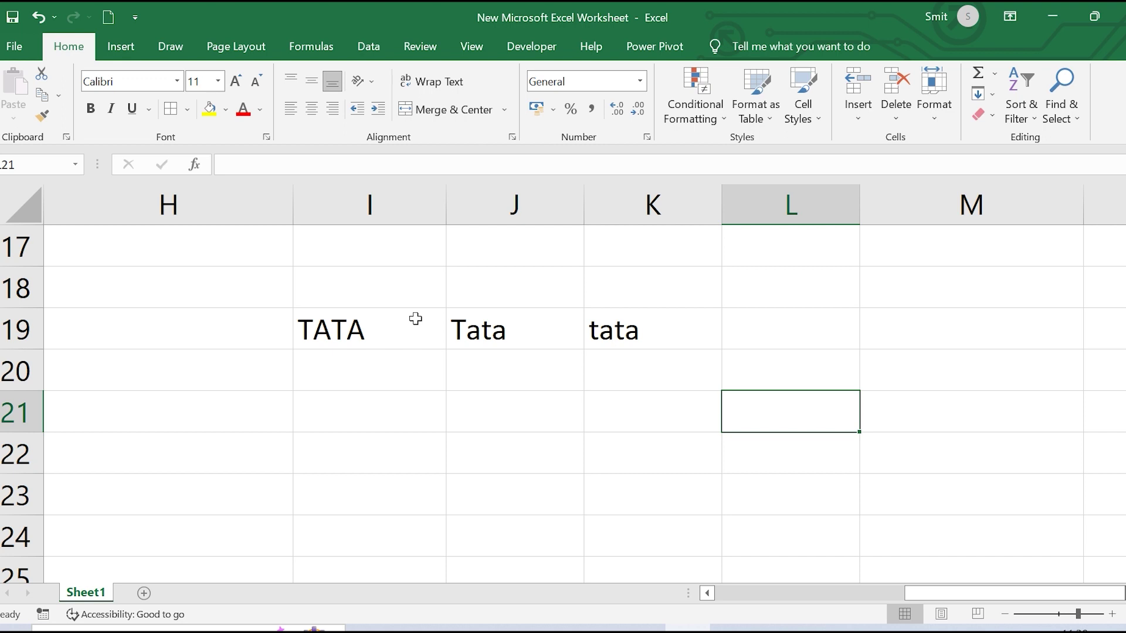
Apply List data validation to I19 with source Tata, Ford, Maruti, Kia, Volkswagon
{"action": "left_click", "coordinate": [415, 318]}
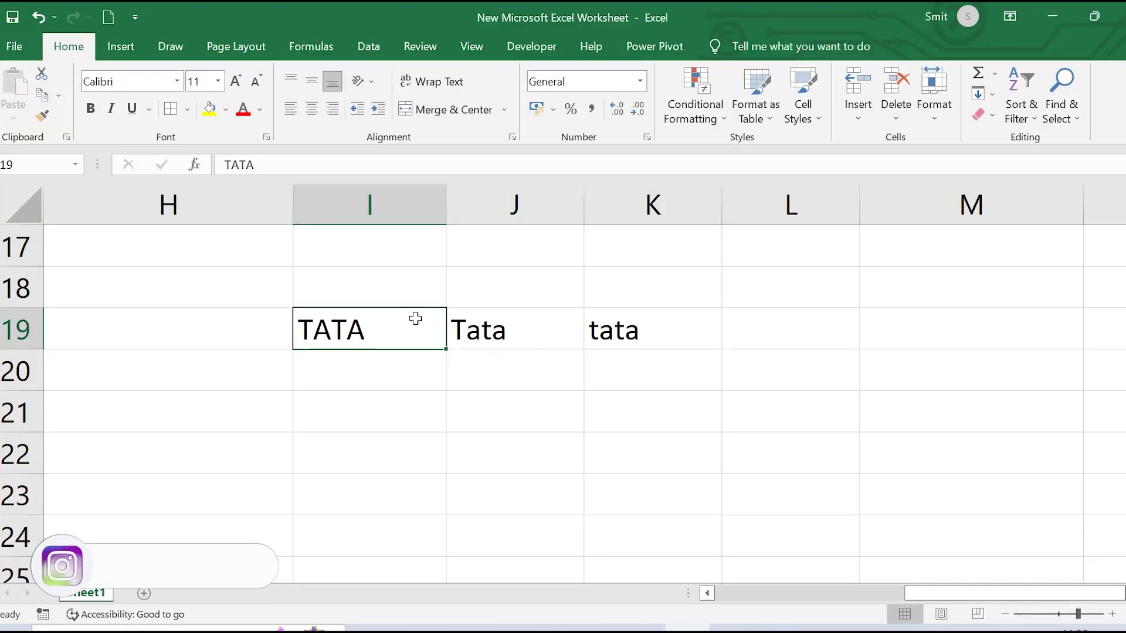
{"action": "left_click", "coordinate": [373, 41]}
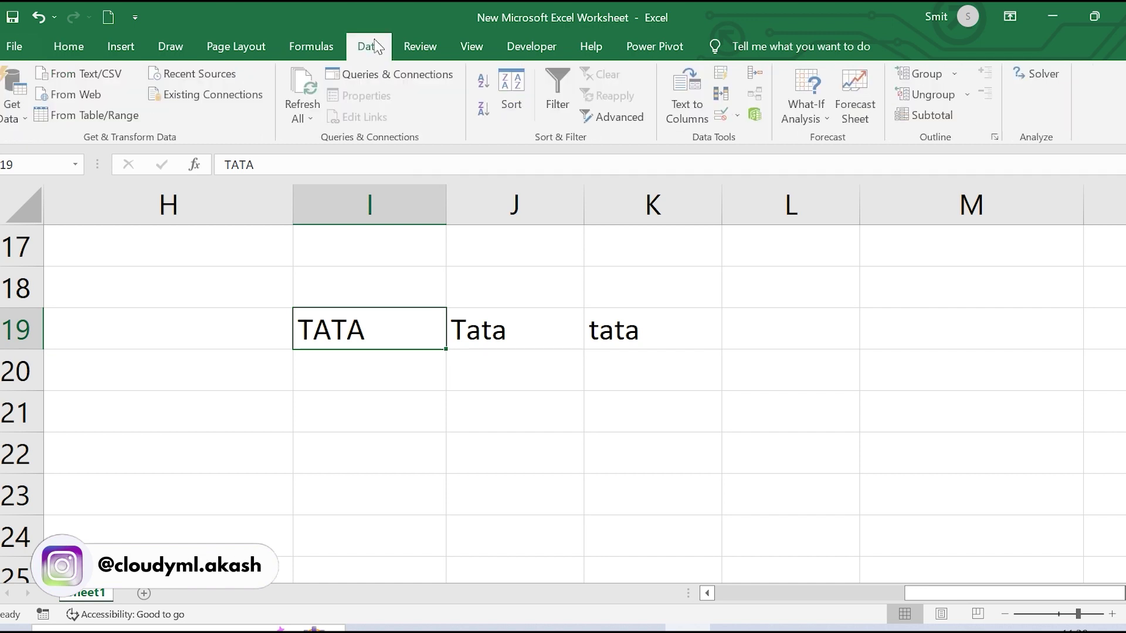
{"action": "left_click", "coordinate": [739, 116]}
{"action": "left_click", "coordinate": [768, 146]}
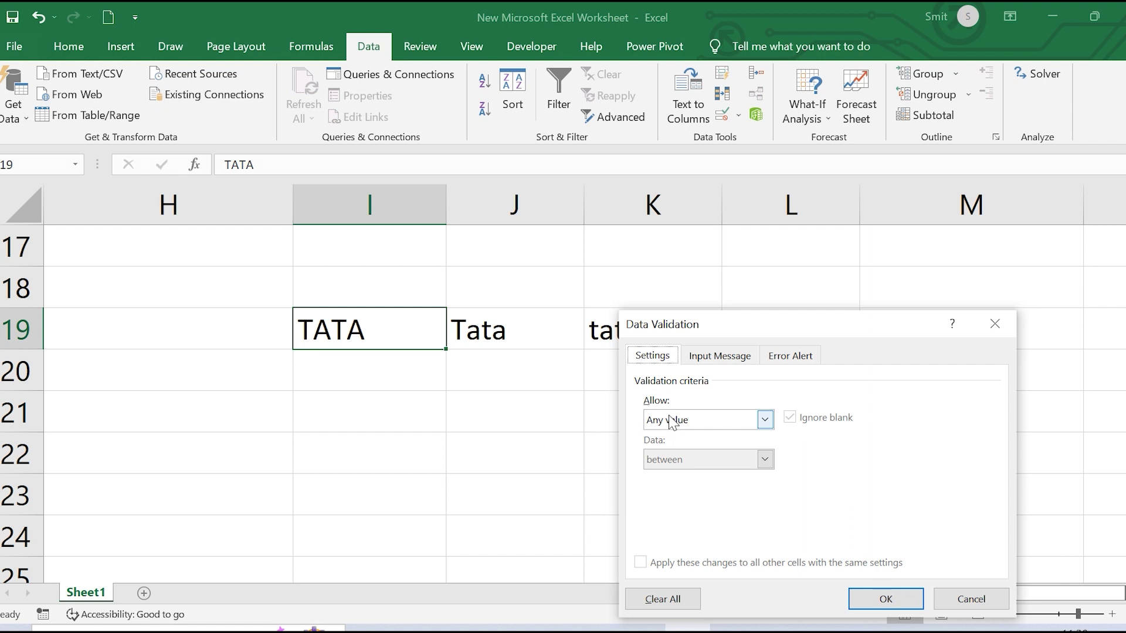
{"action": "left_click", "coordinate": [764, 420]}
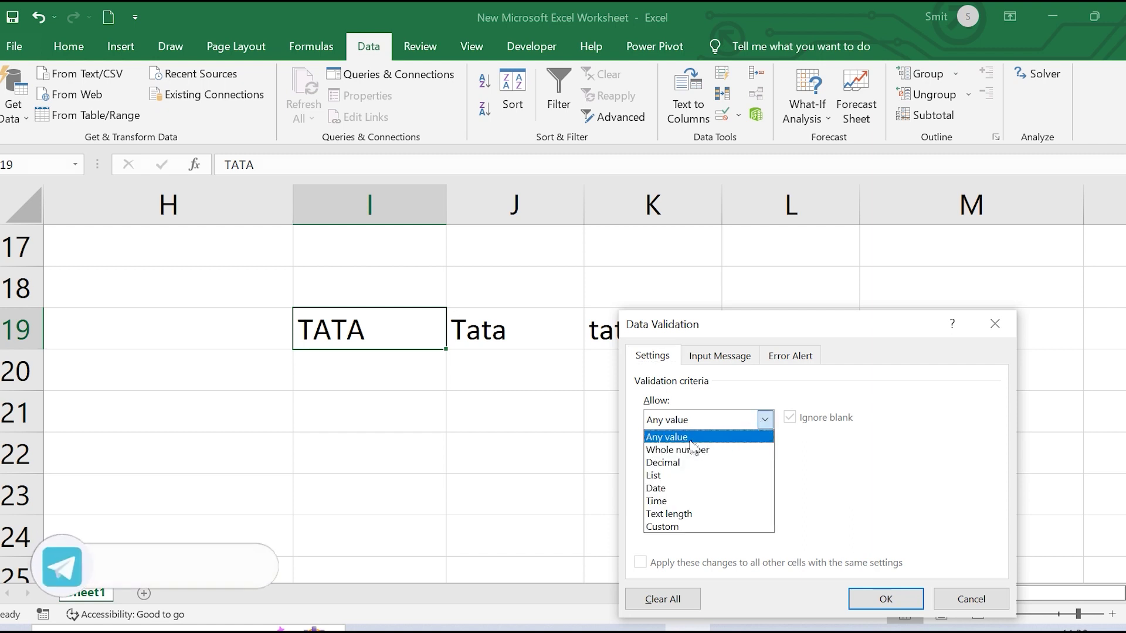
{"action": "left_click", "coordinate": [679, 476]}
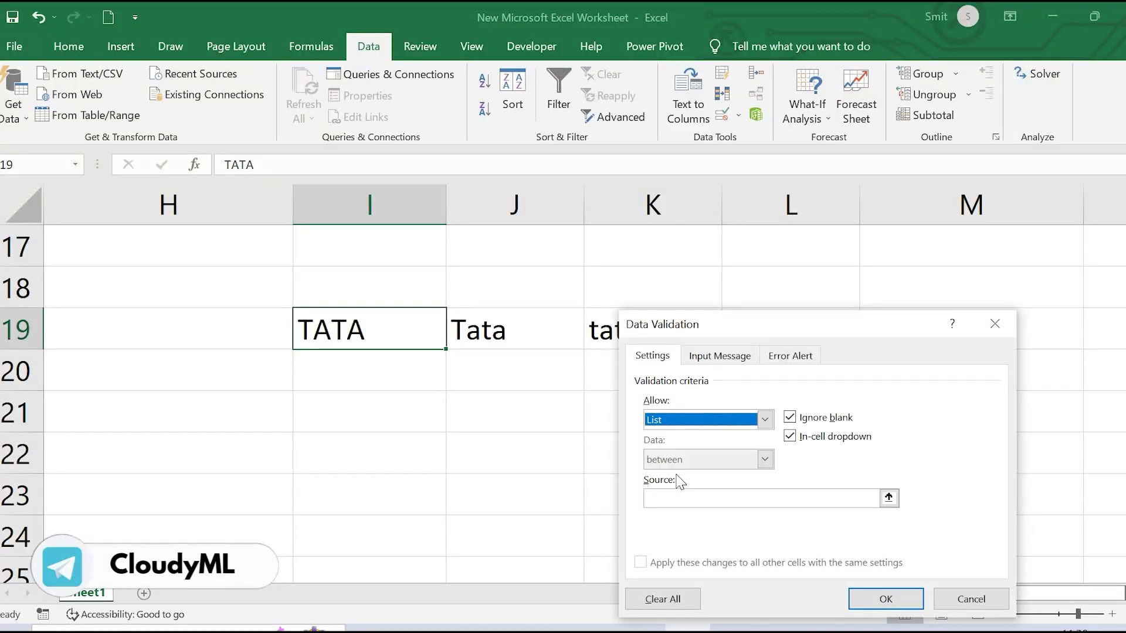
{"action": "left_click", "coordinate": [684, 497]}
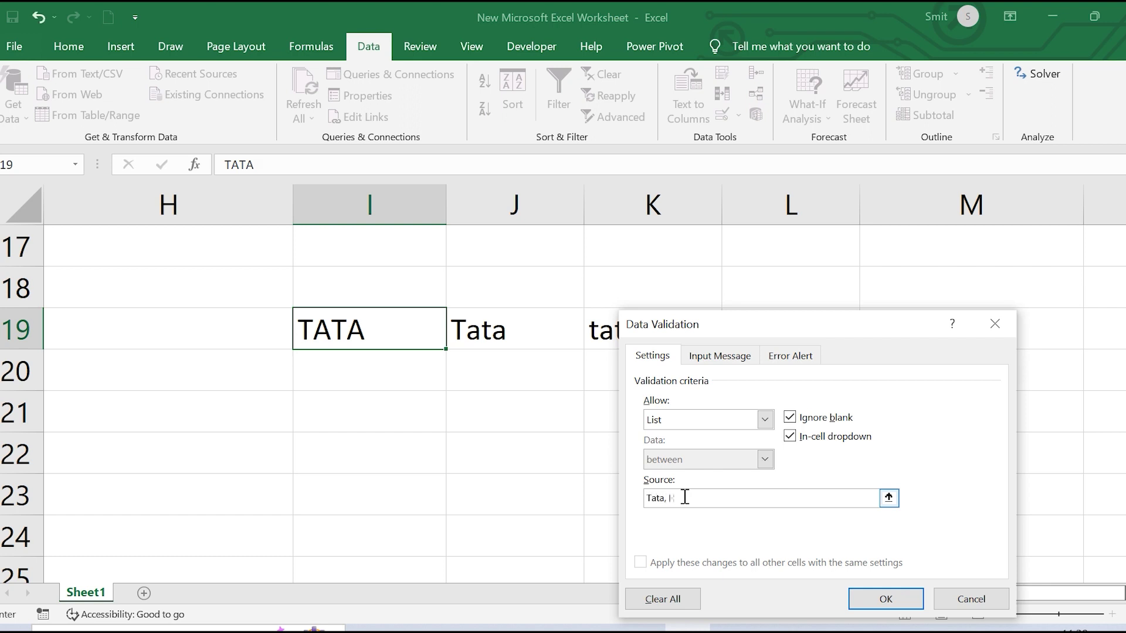
{"action": "type", "text": "Tata, Ford, Marut"}
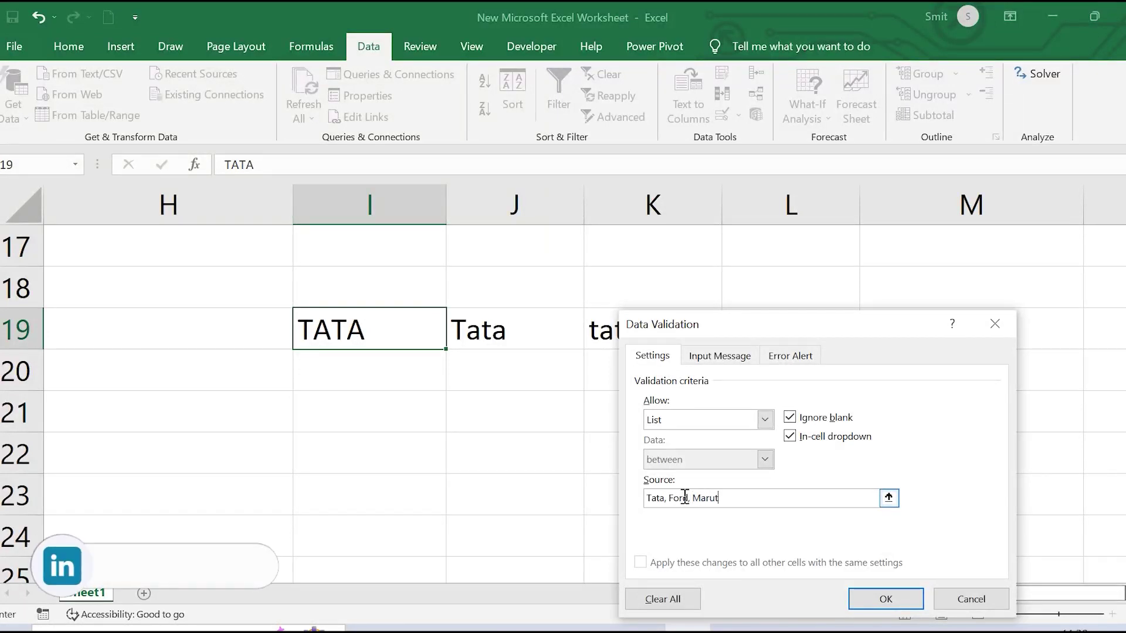
{"action": "type", "text": "i, "}
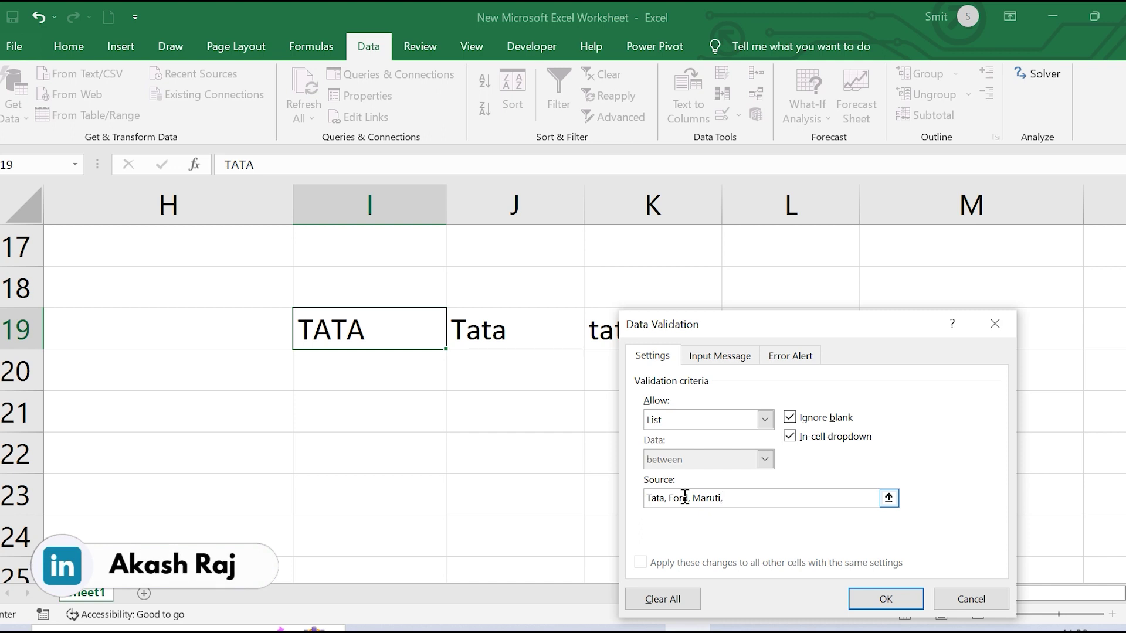
{"action": "type", "text": "Kia, Volkswagon"}
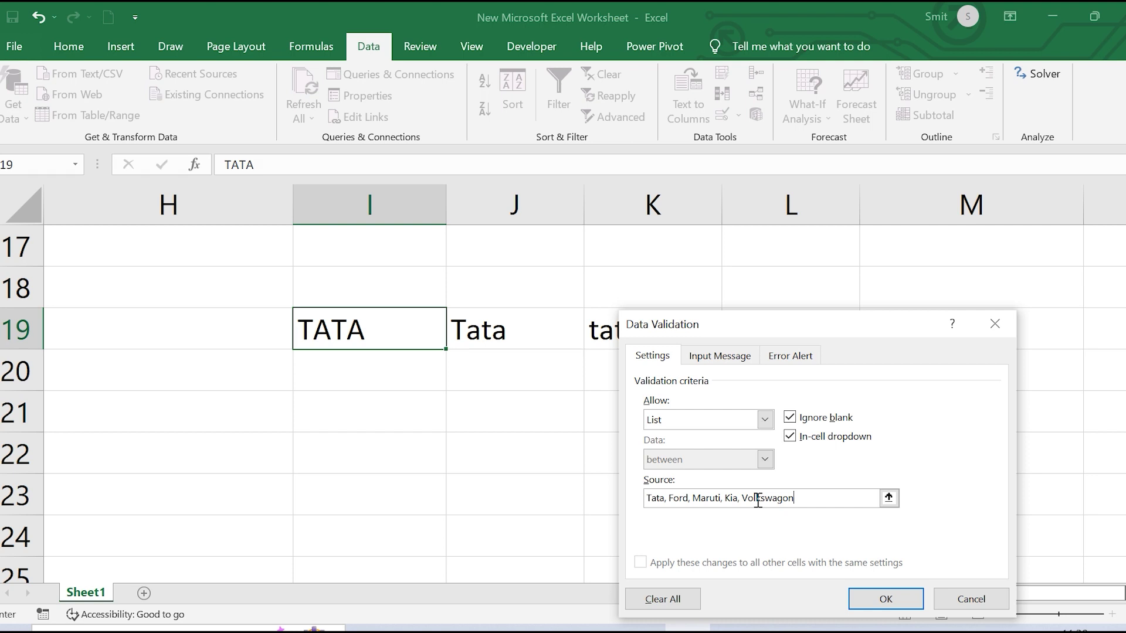
{"action": "left_click", "coordinate": [886, 602]}
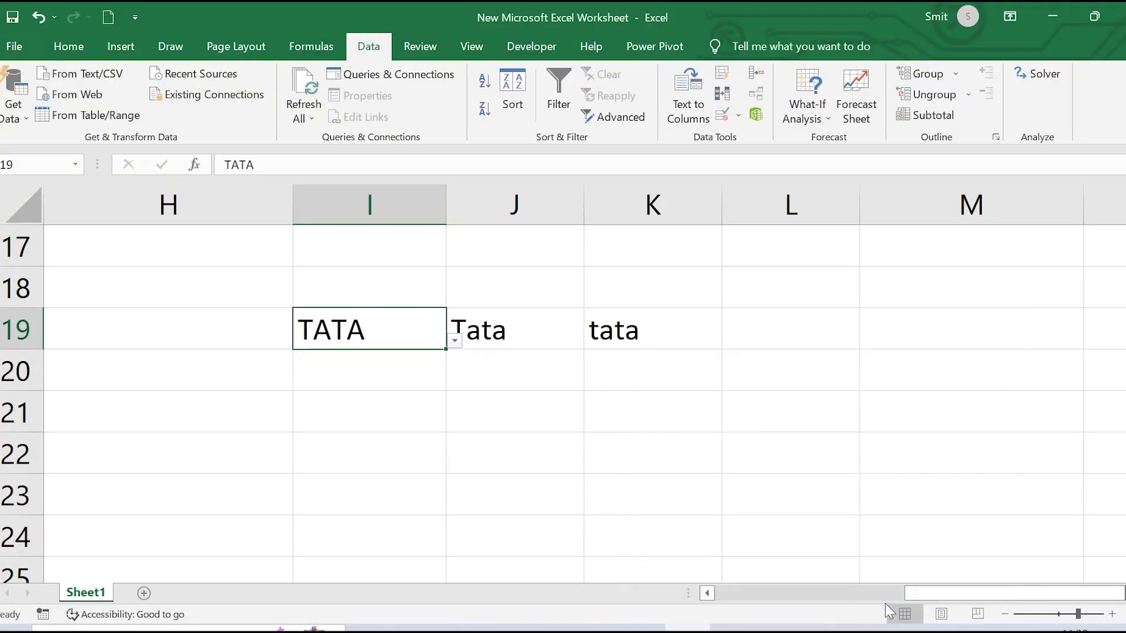
Choose Ford from I19's dropdown and fill it down into I20
{"action": "left_click", "coordinate": [455, 343]}
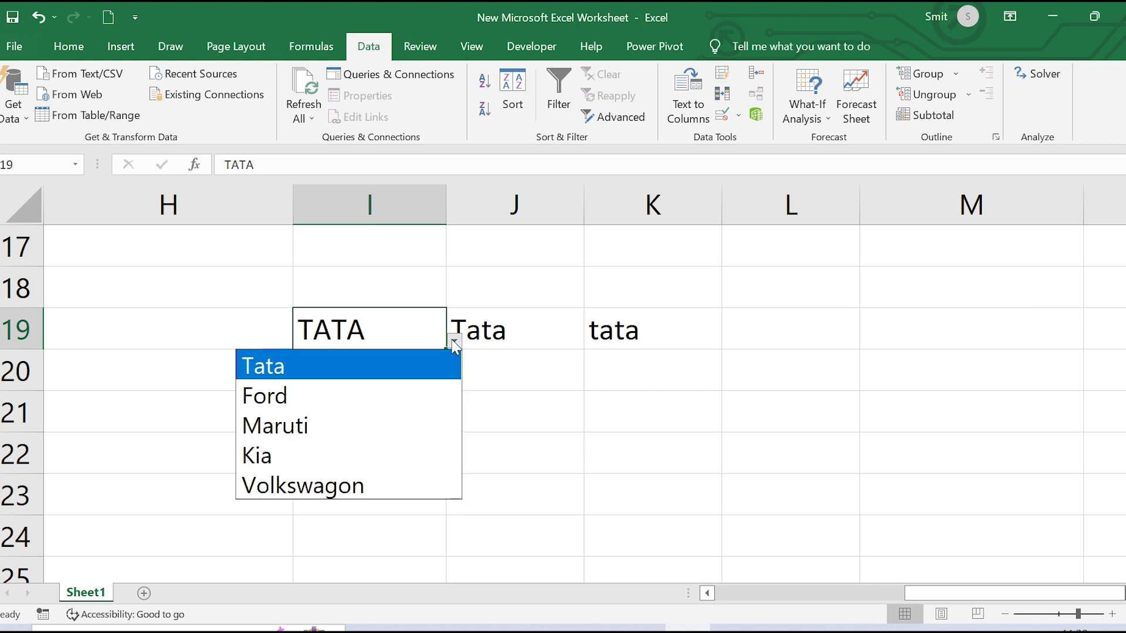
{"action": "left_click", "coordinate": [368, 387]}
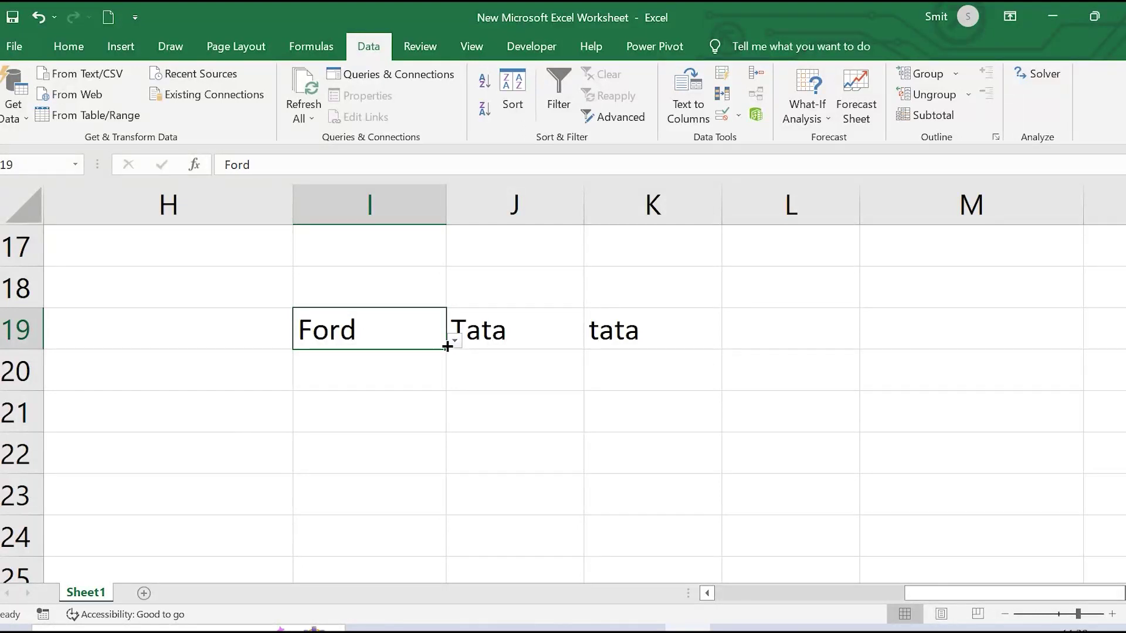
{"action": "left_click_drag", "start_coordinate": [447, 346], "coordinate": [449, 378]}
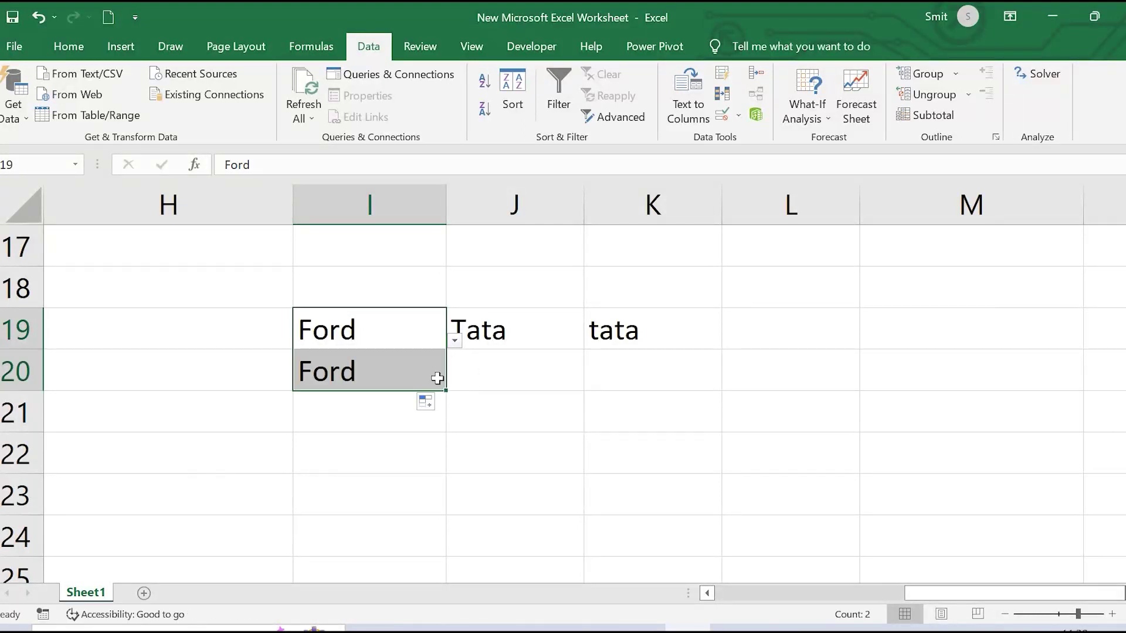
Try changing I20 to uppercase FORD and dismiss the validation rejection
{"action": "left_click", "coordinate": [423, 374]}
{"action": "double_click", "coordinate": [409, 375]}
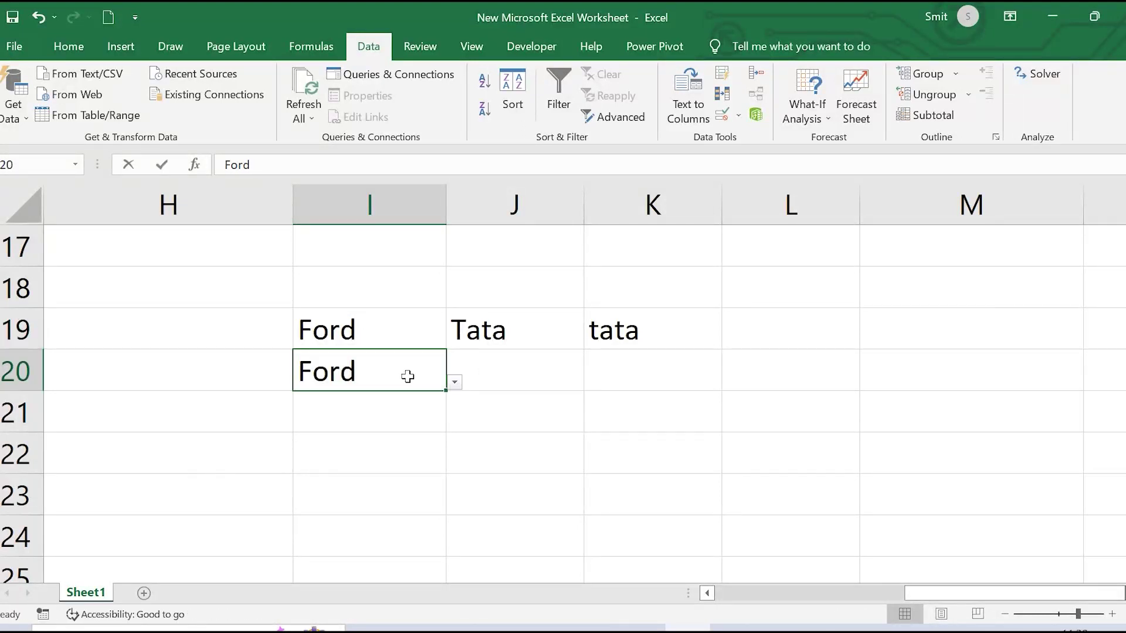
{"action": "key", "text": "BackSpace"}
{"action": "key", "text": "BackSpace"}
{"action": "key", "text": "BackSpace"}
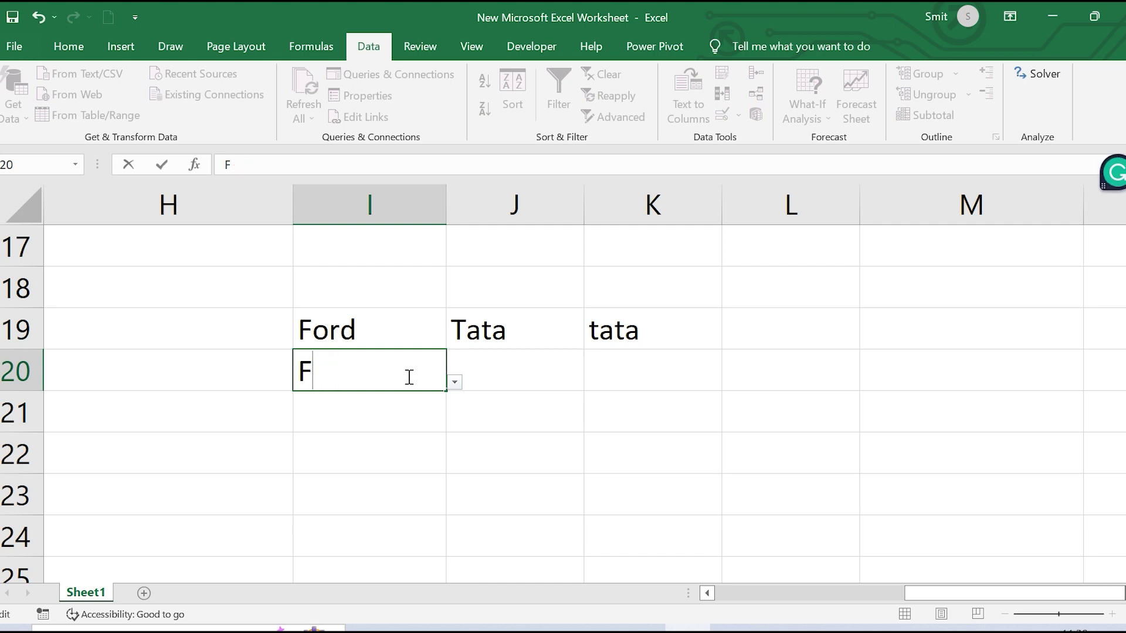
{"action": "type", "text": "ORD"}
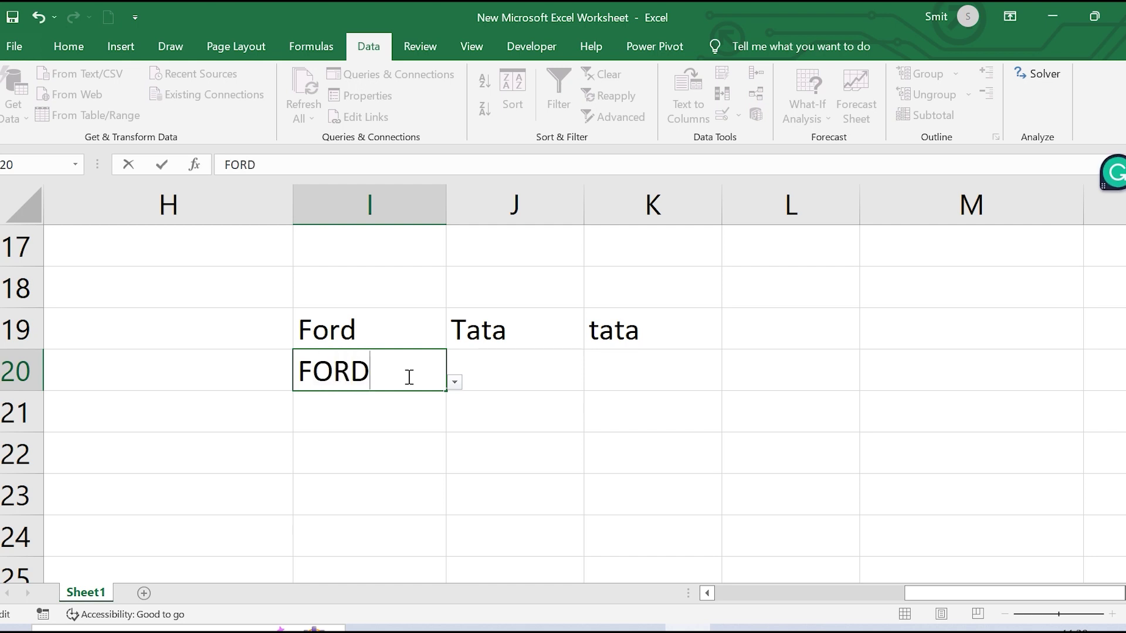
{"action": "key", "text": "Return"}
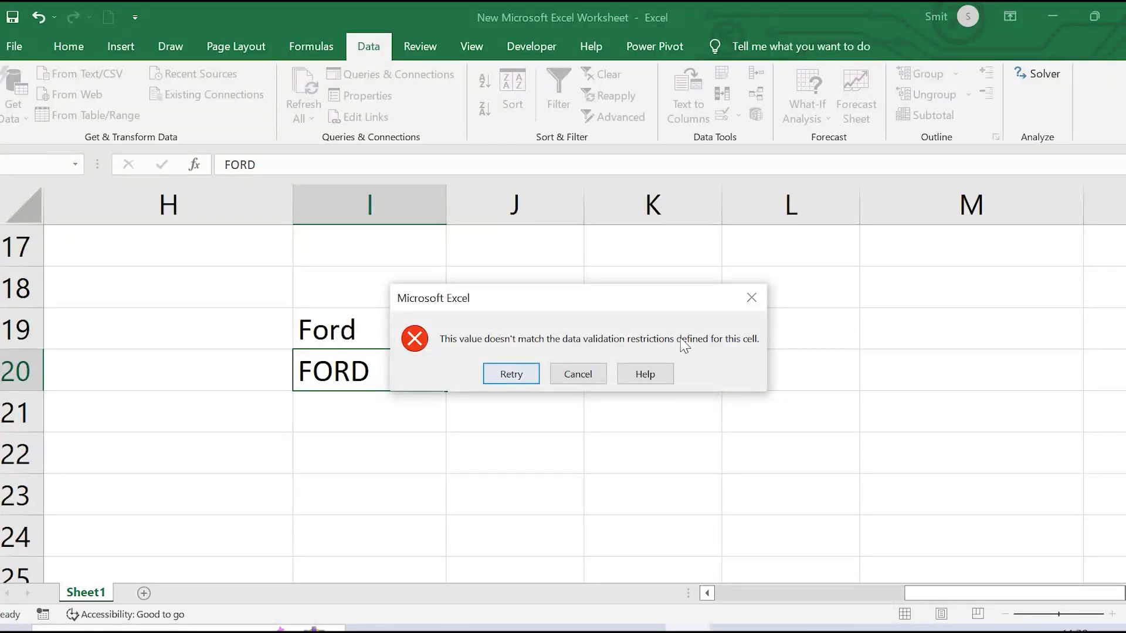
{"action": "left_click", "coordinate": [751, 297]}
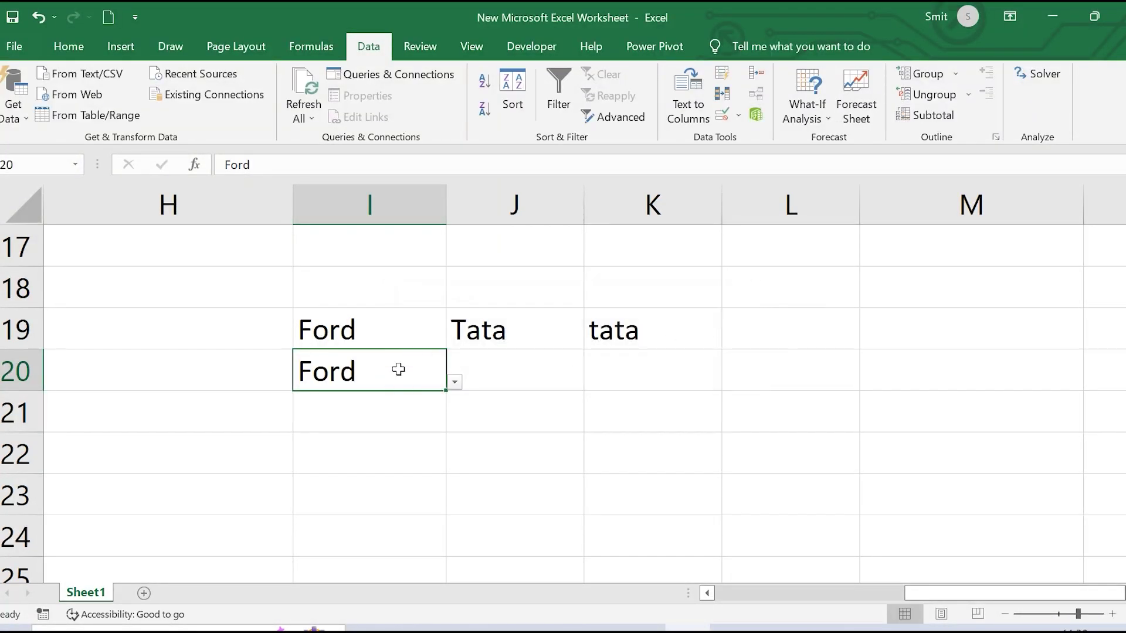
Choose Volkswagon from I20's dropdown, then switch to the Word questions document
{"action": "left_click", "coordinate": [455, 382]}
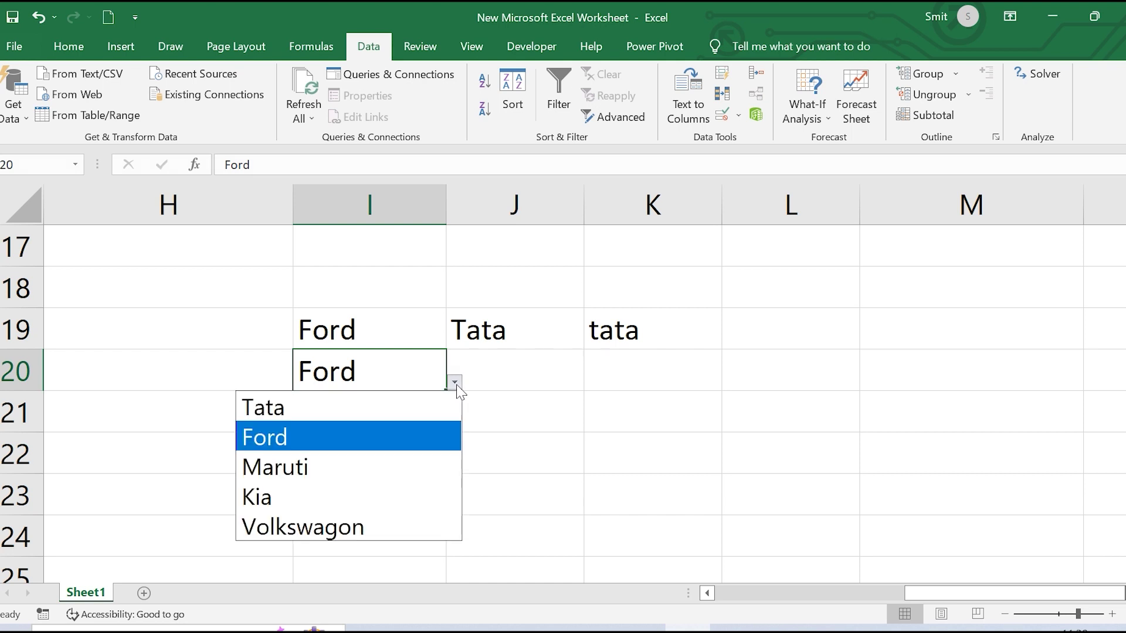
{"action": "left_click", "coordinate": [346, 521]}
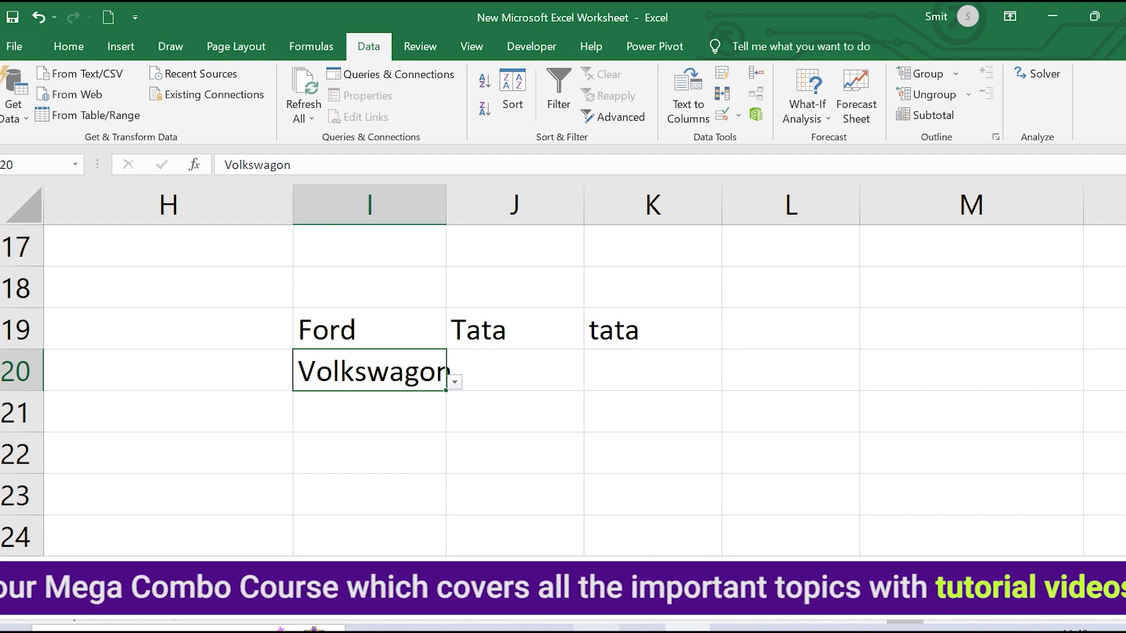
{"action": "mouse_move", "coordinate": [592, 624]}
{"action": "left_click", "coordinate": [592, 516]}
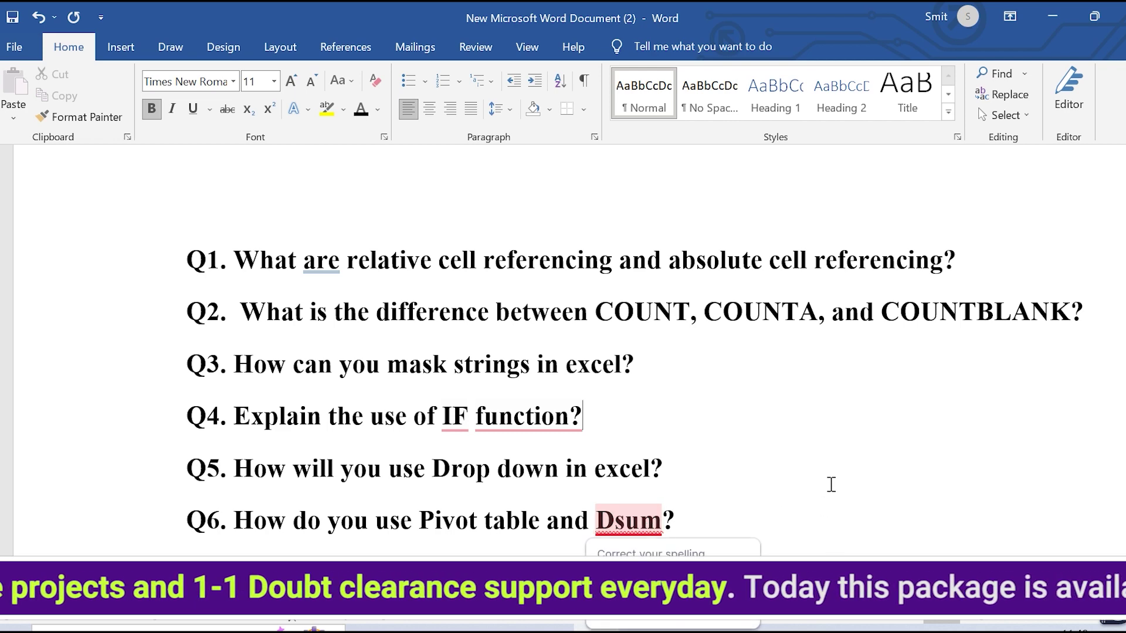
Switch from the Word questions document back to the Excel workbook with Alt+Tab
{"action": "key", "text": "alt+Tab"}
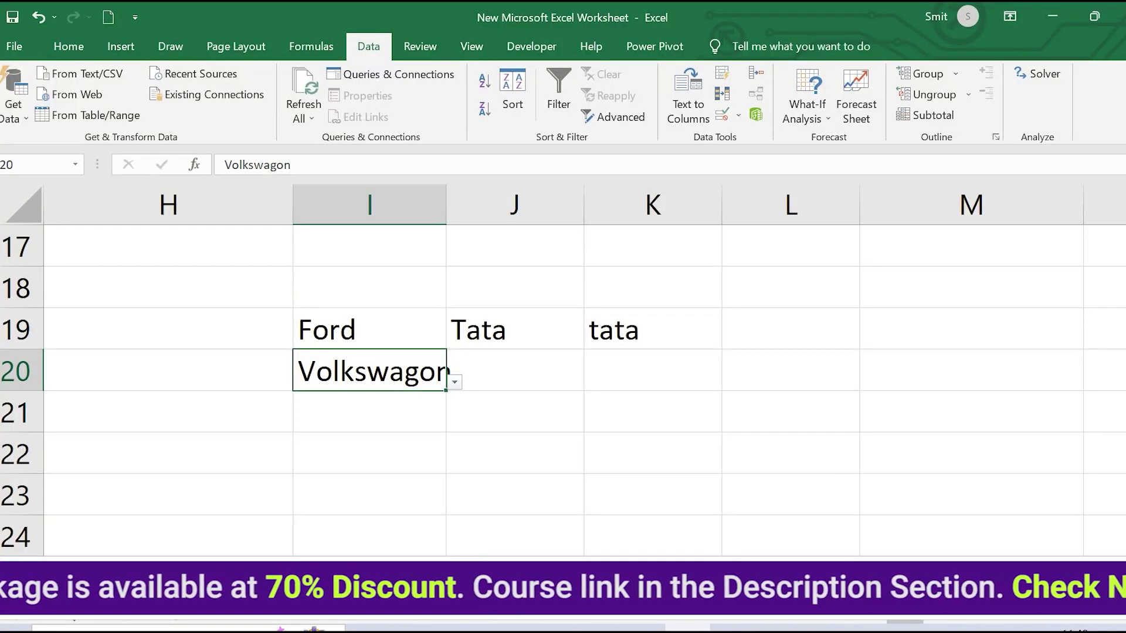
On Sheet2, enter Item in B2 with apple, orange, apple, kiwi, grape, apple below it
{"action": "key", "text": "ctrl+Page_Down"}
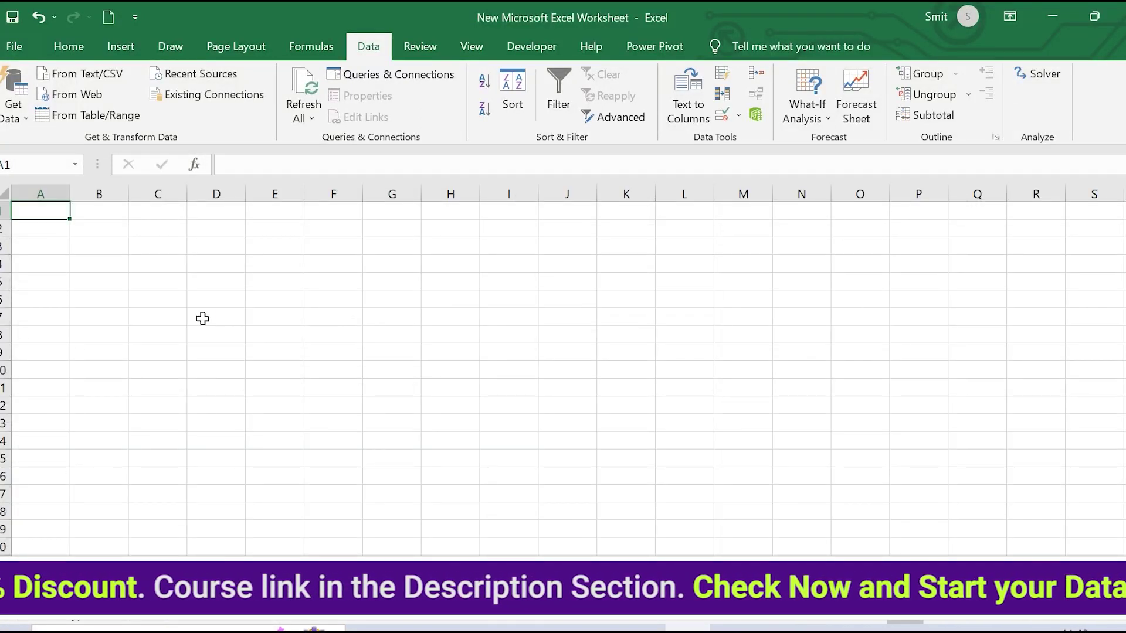
{"action": "scroll", "coordinate": [203, 319], "scroll_direction": "up", "scroll_amount": 6}
{"action": "scroll", "coordinate": [202, 316], "scroll_direction": "up", "scroll_amount": 3}
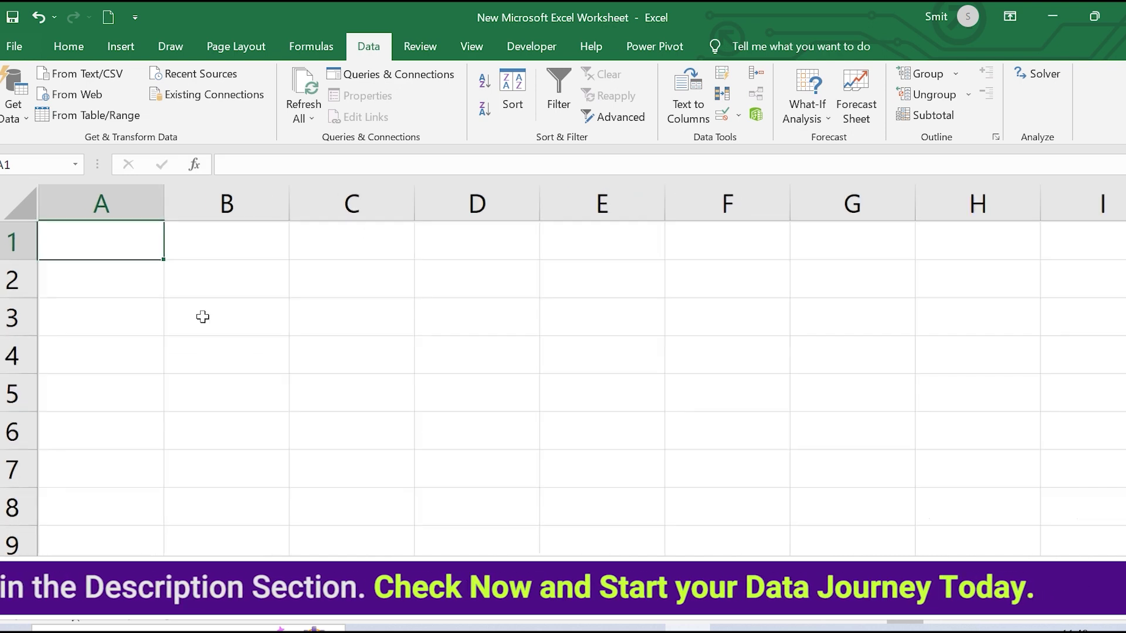
{"action": "left_click", "coordinate": [243, 304]}
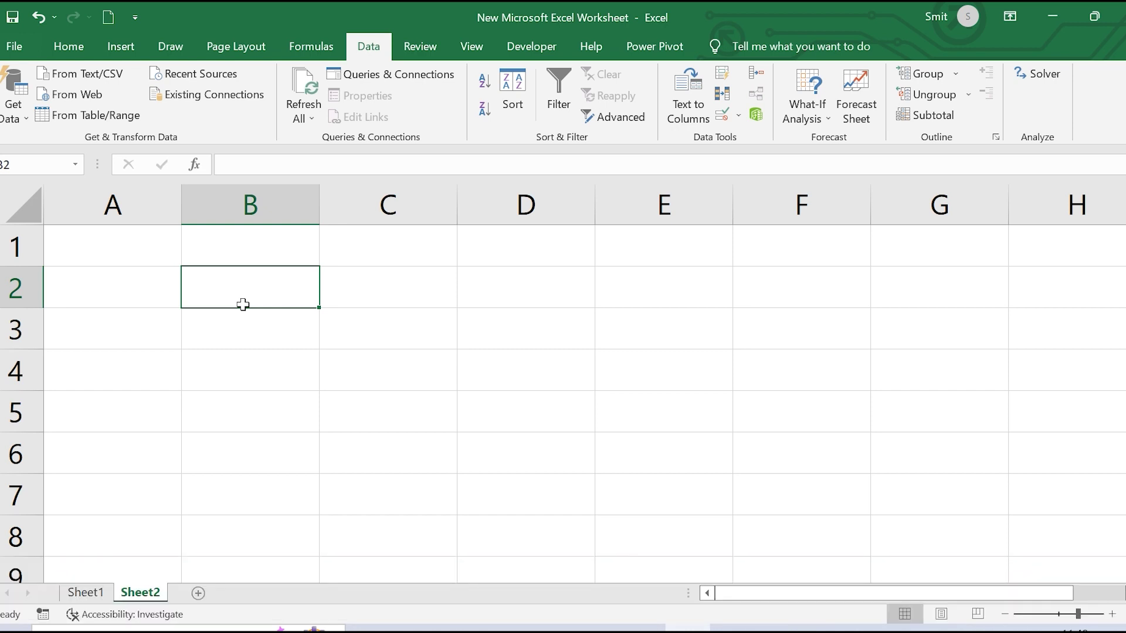
{"action": "type", "text": "Item"}
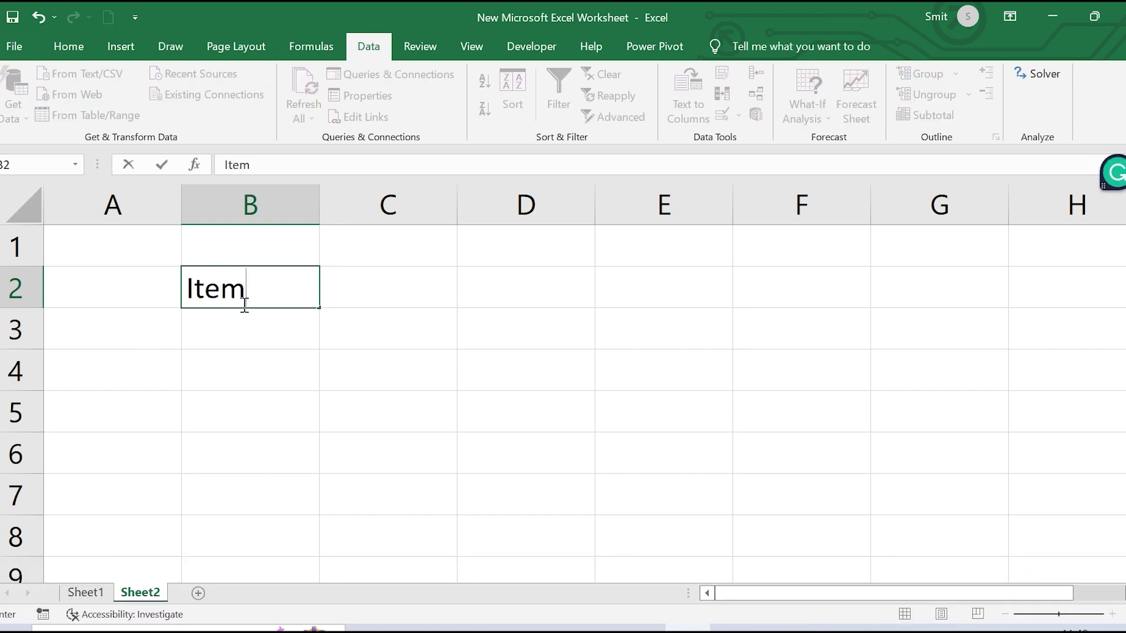
{"action": "key", "text": "Return"}
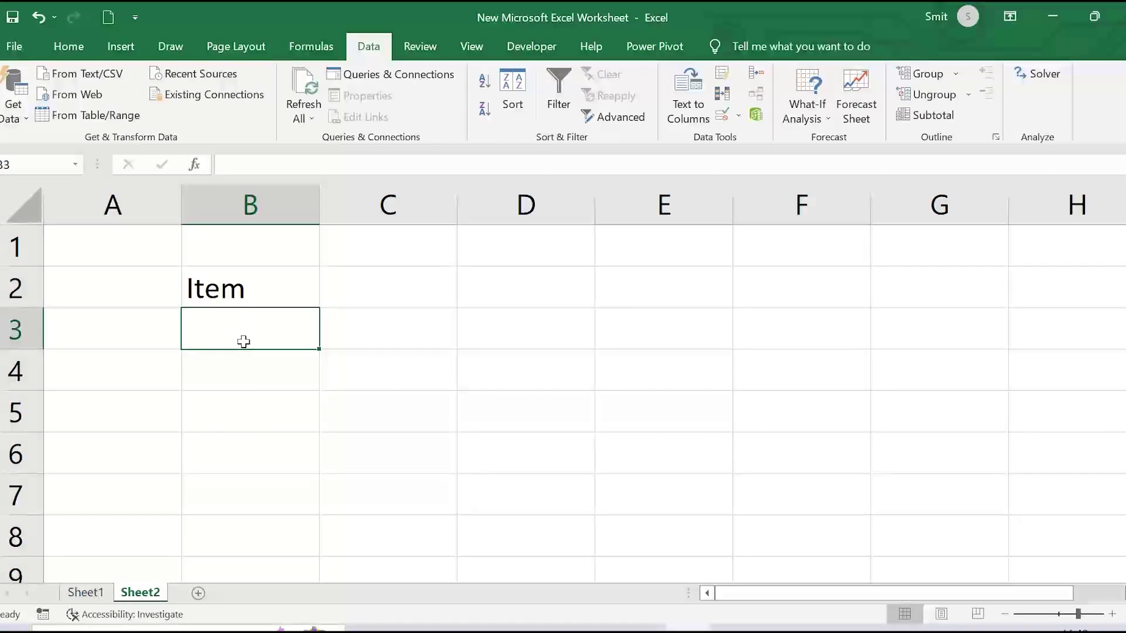
{"action": "type", "text": "apple"}
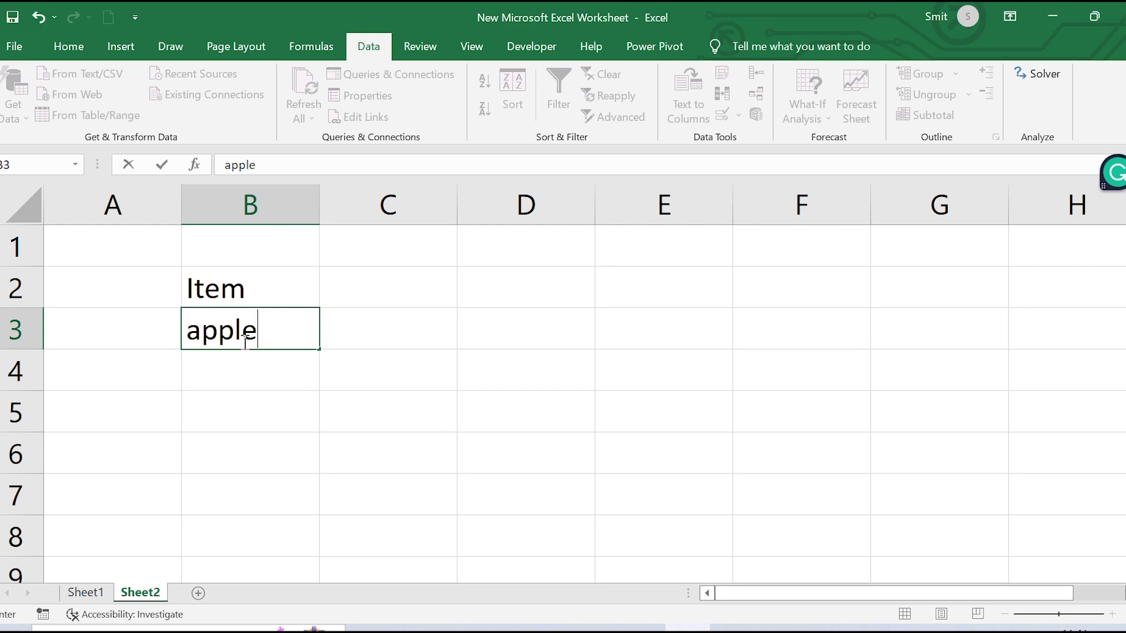
{"action": "key", "text": "Return"}
{"action": "type", "text": "orange"}
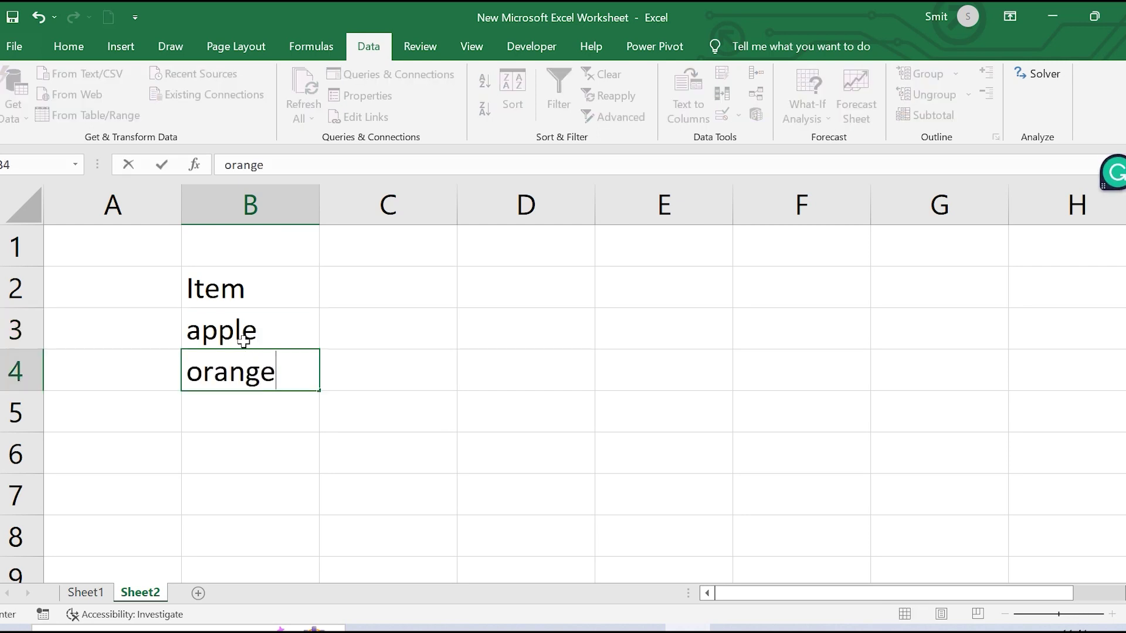
{"action": "key", "text": "Return"}
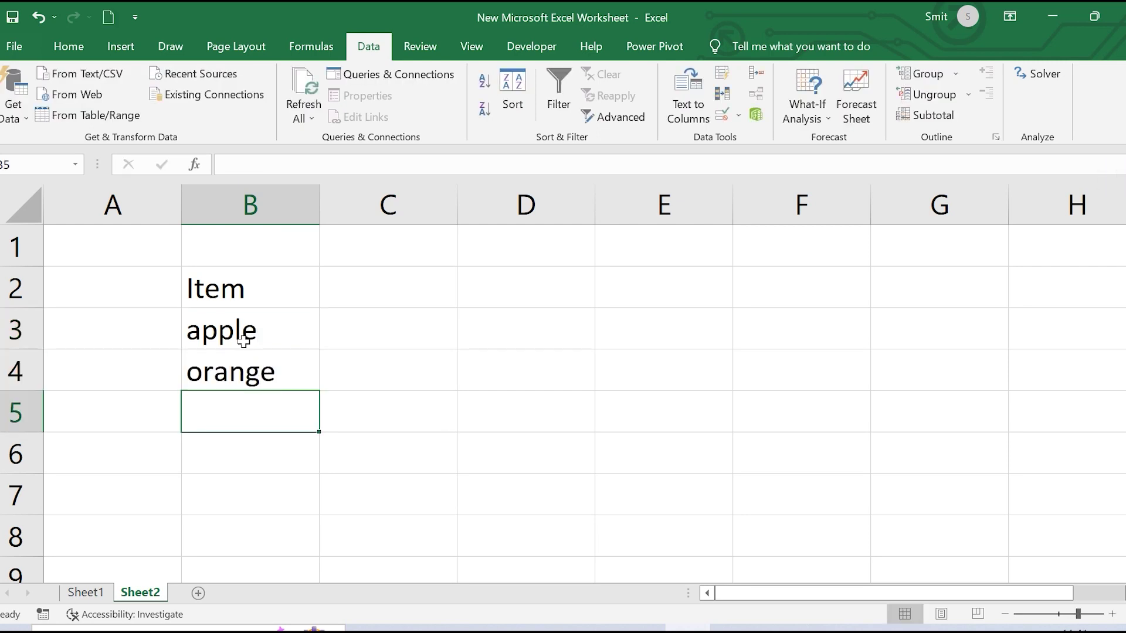
{"action": "type", "text": "apple"}
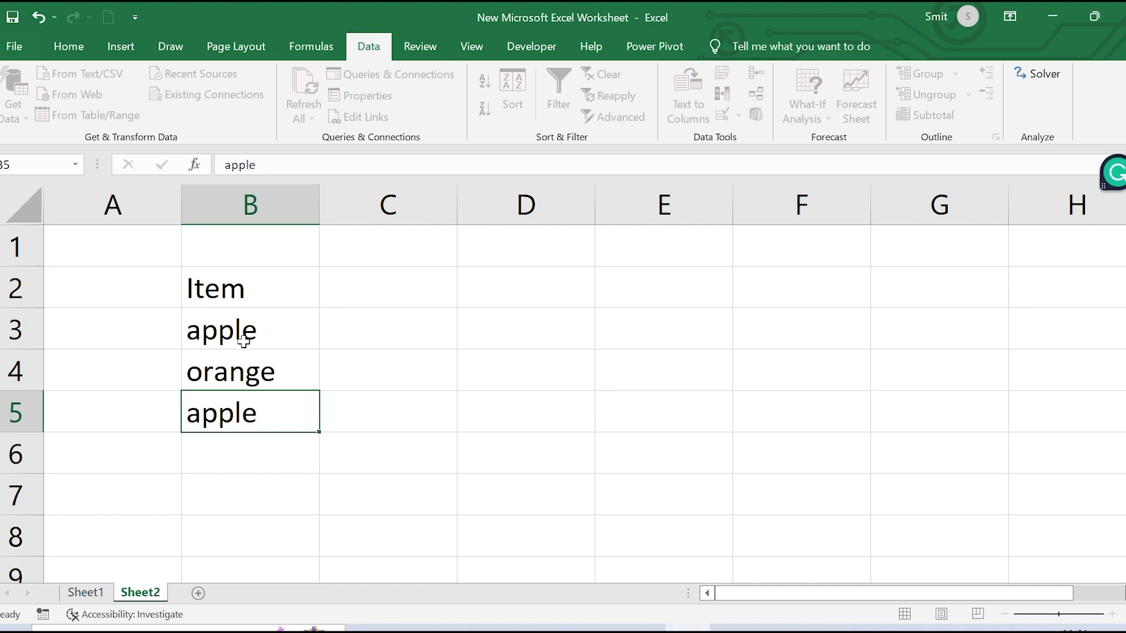
{"action": "key", "text": "Return"}
{"action": "type", "text": "kiwi"}
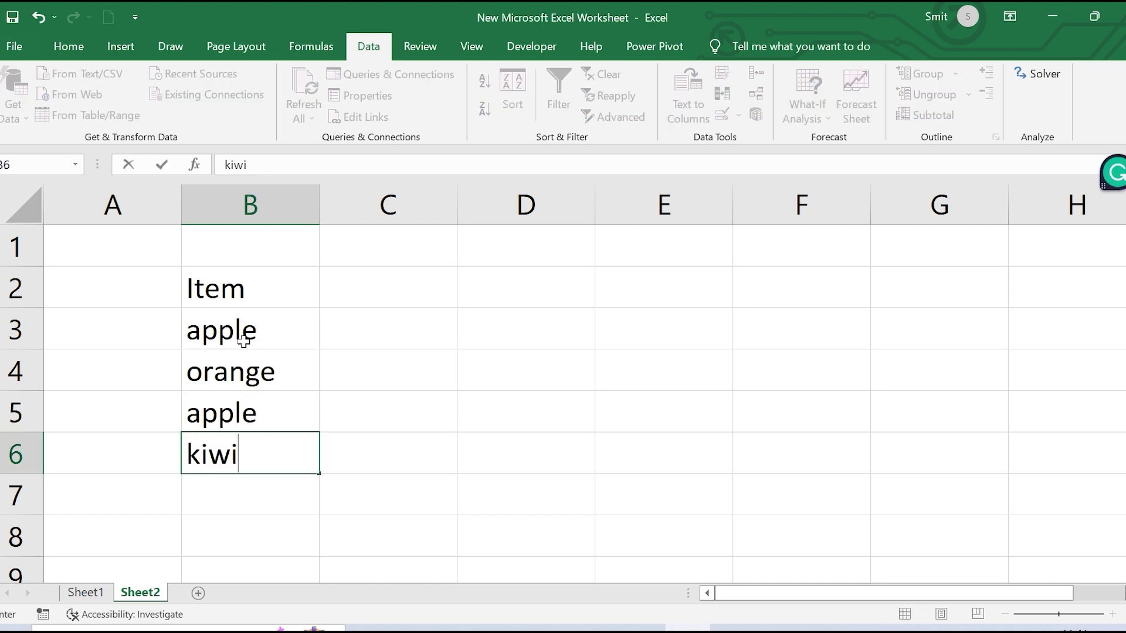
{"action": "key", "text": "Return"}
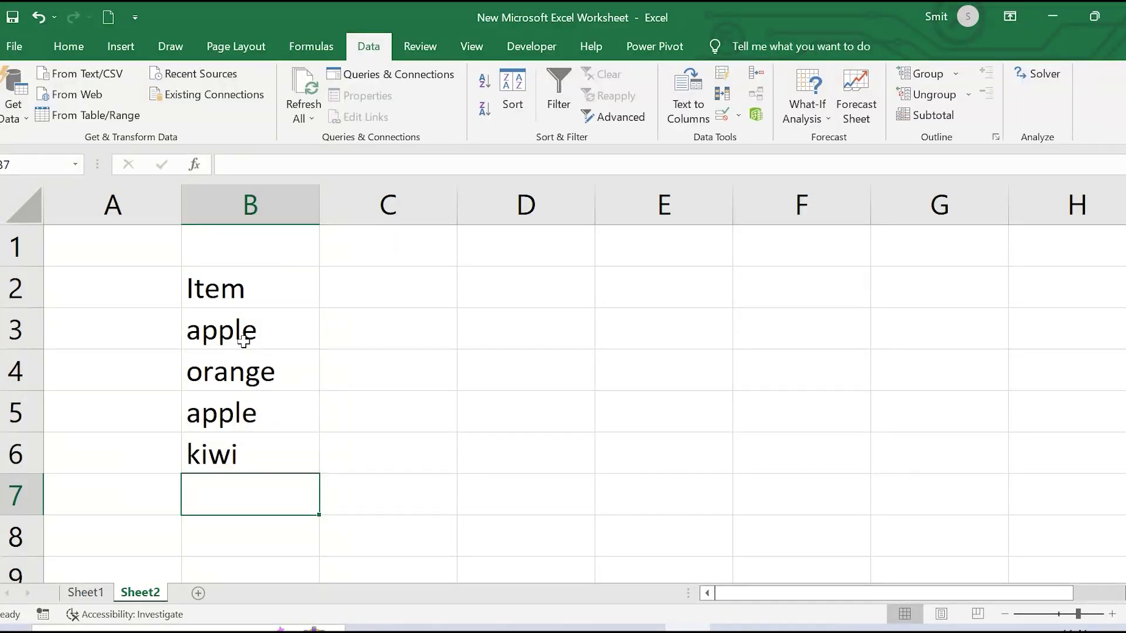
{"action": "type", "text": "grape"}
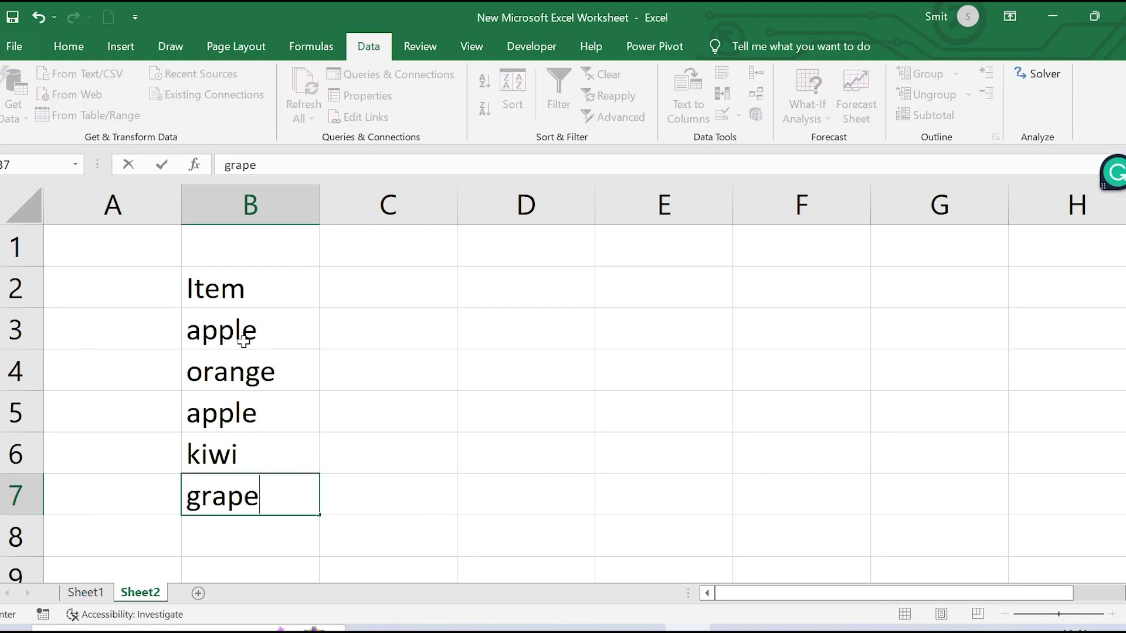
{"action": "key", "text": "Return"}
{"action": "type", "text": "apple"}
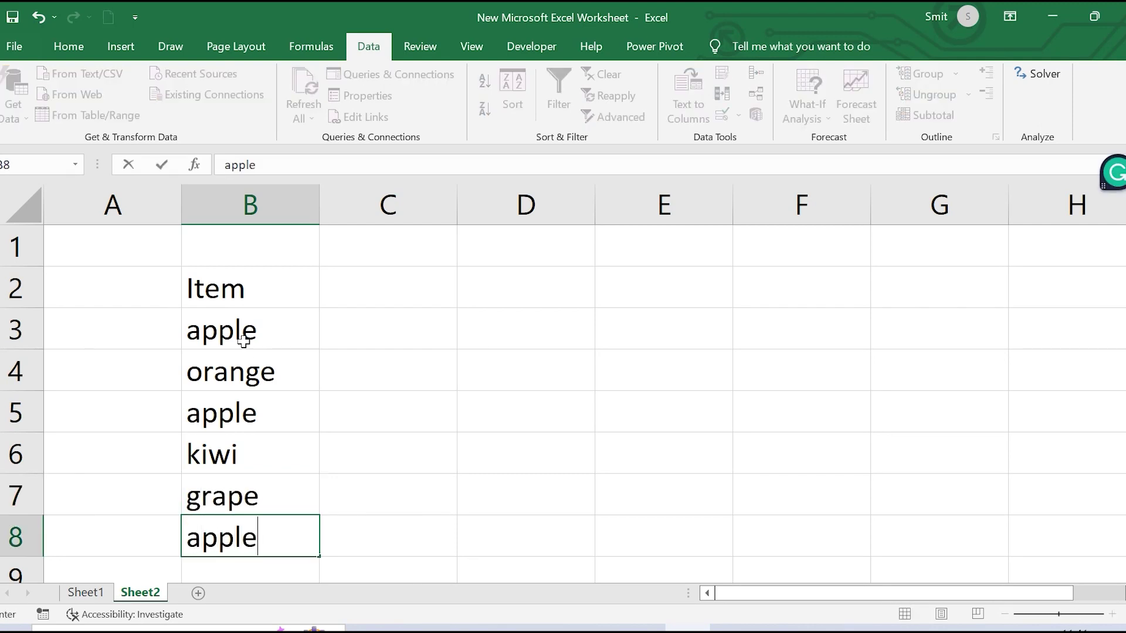
{"action": "left_click", "coordinate": [354, 282]}
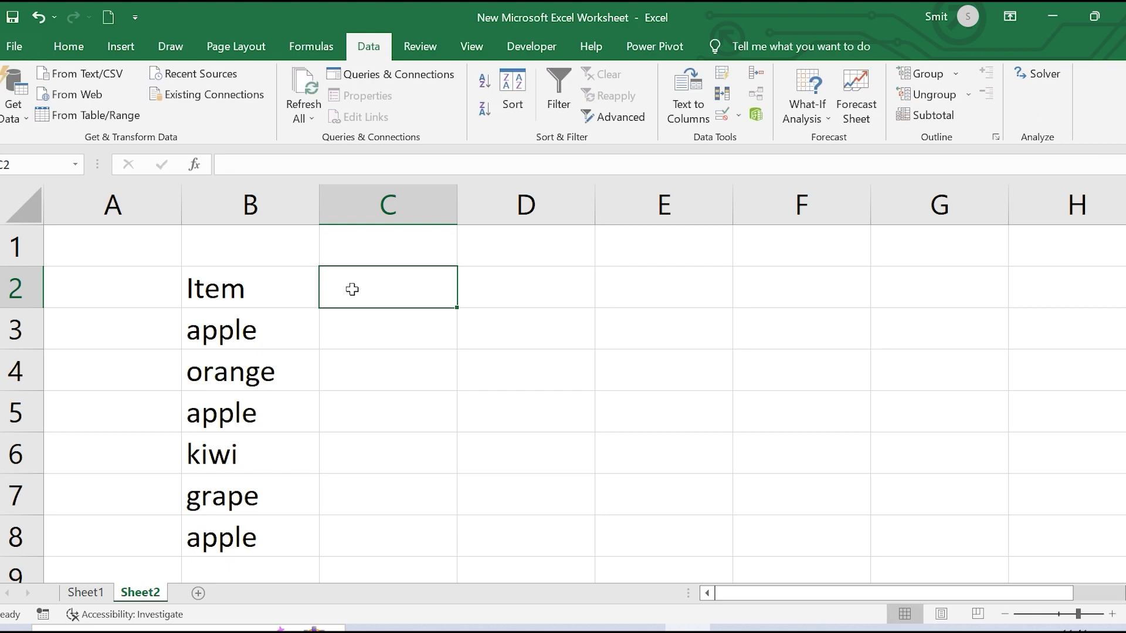
Add the Sales header in C2 with 100, 200, 300, 400, 500, 600 below it
{"action": "type", "text": "sa"}
{"action": "key", "text": "BackSpace"}
{"action": "key", "text": "BackSpace"}
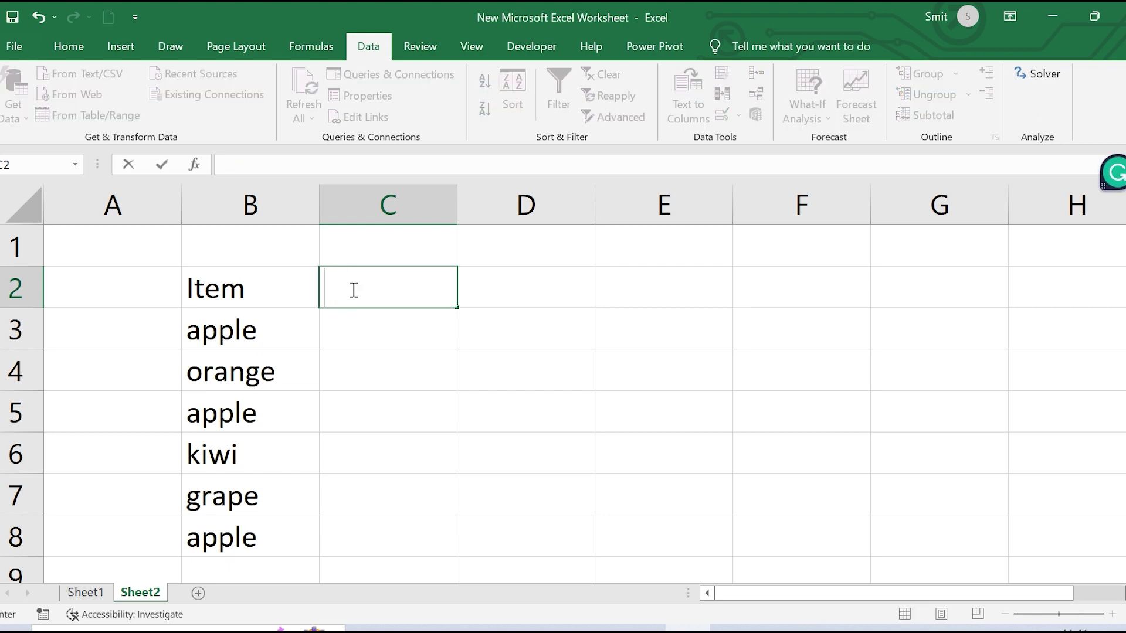
{"action": "type", "text": "Sales"}
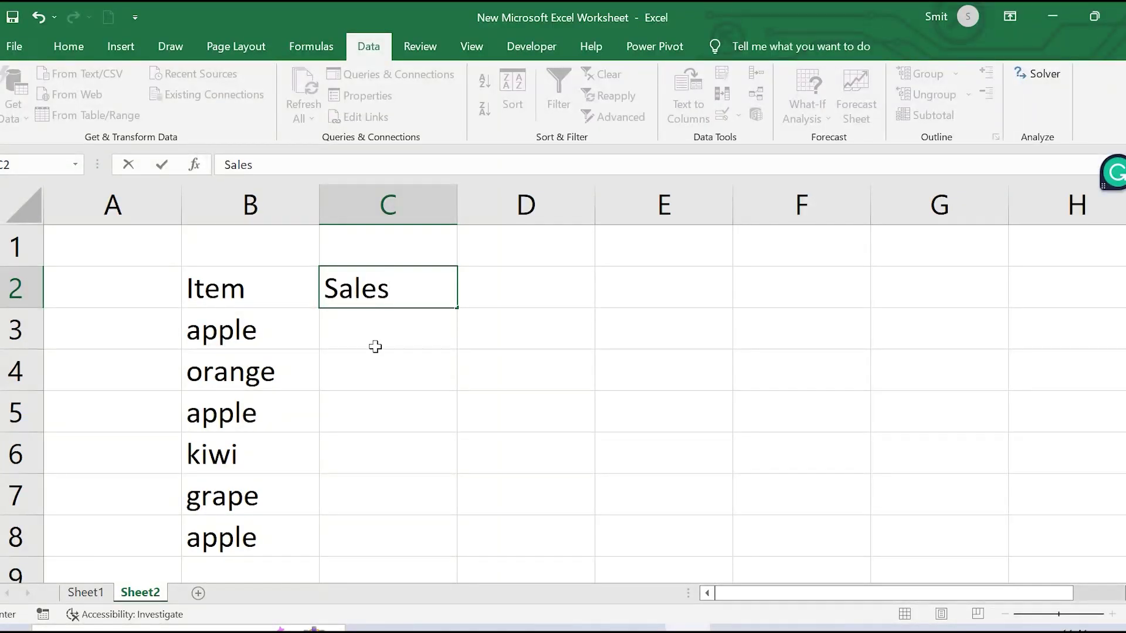
{"action": "left_click", "coordinate": [375, 350]}
{"action": "left_click", "coordinate": [383, 334]}
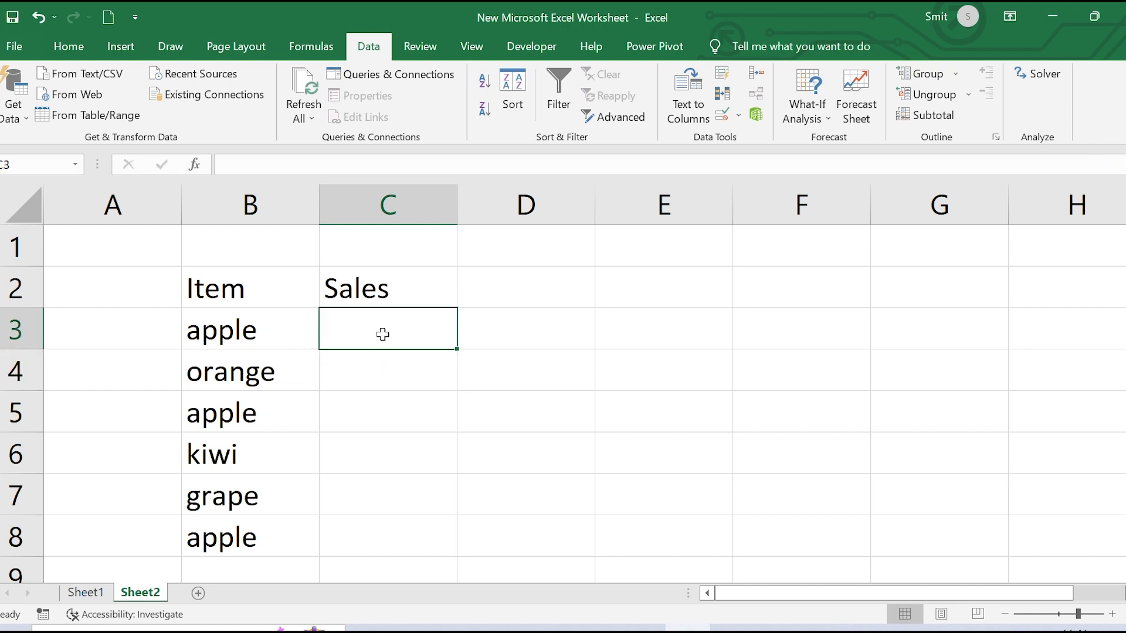
{"action": "type", "text": "100"}
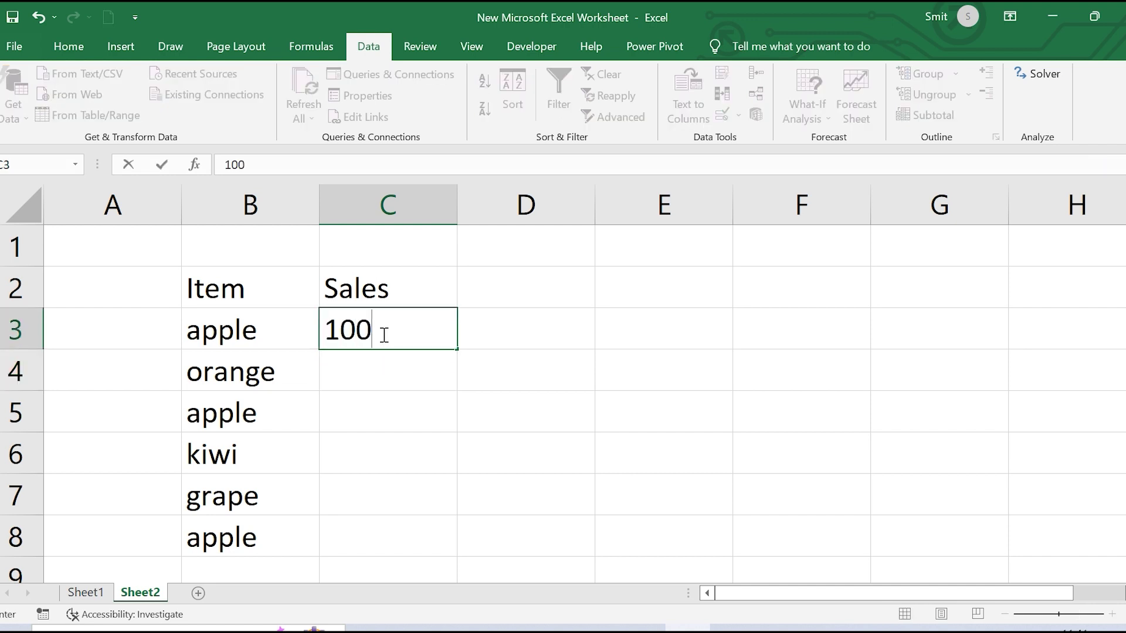
{"action": "key", "text": "Return"}
{"action": "type", "text": "200"}
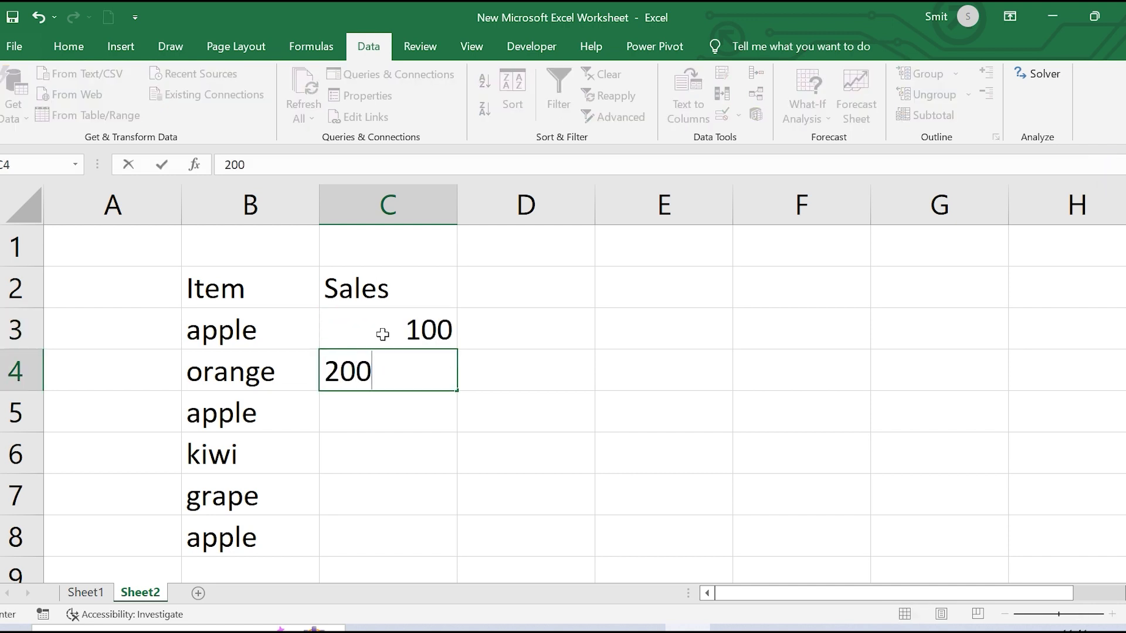
{"action": "key", "text": "Return"}
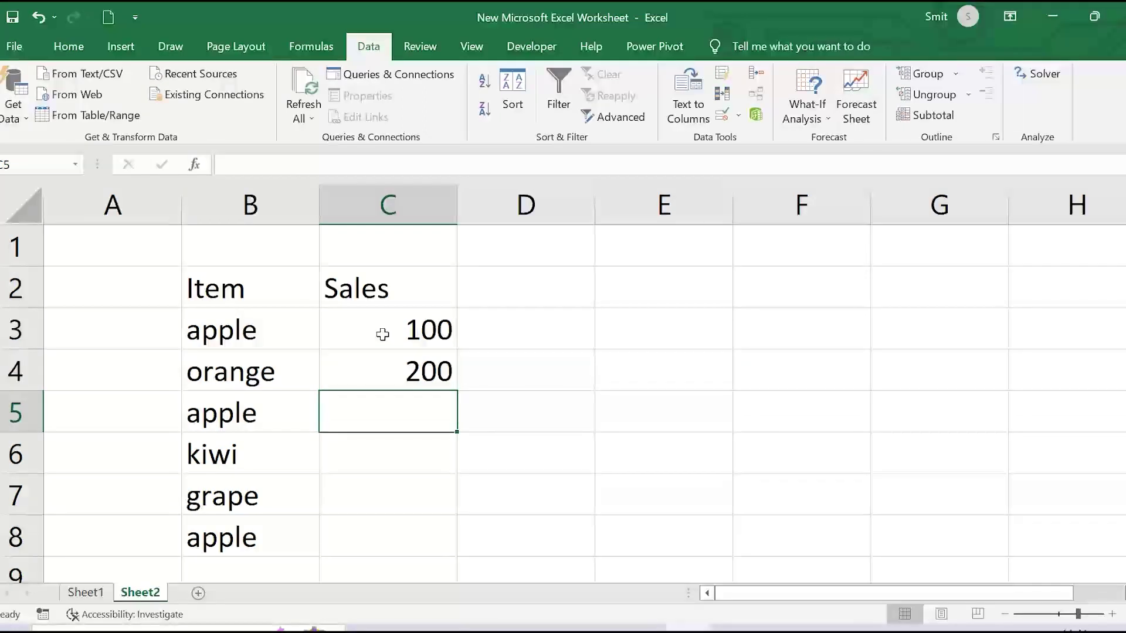
{"action": "type", "text": "300"}
{"action": "key", "text": "ctrl+Return"}
{"action": "key", "text": "Return"}
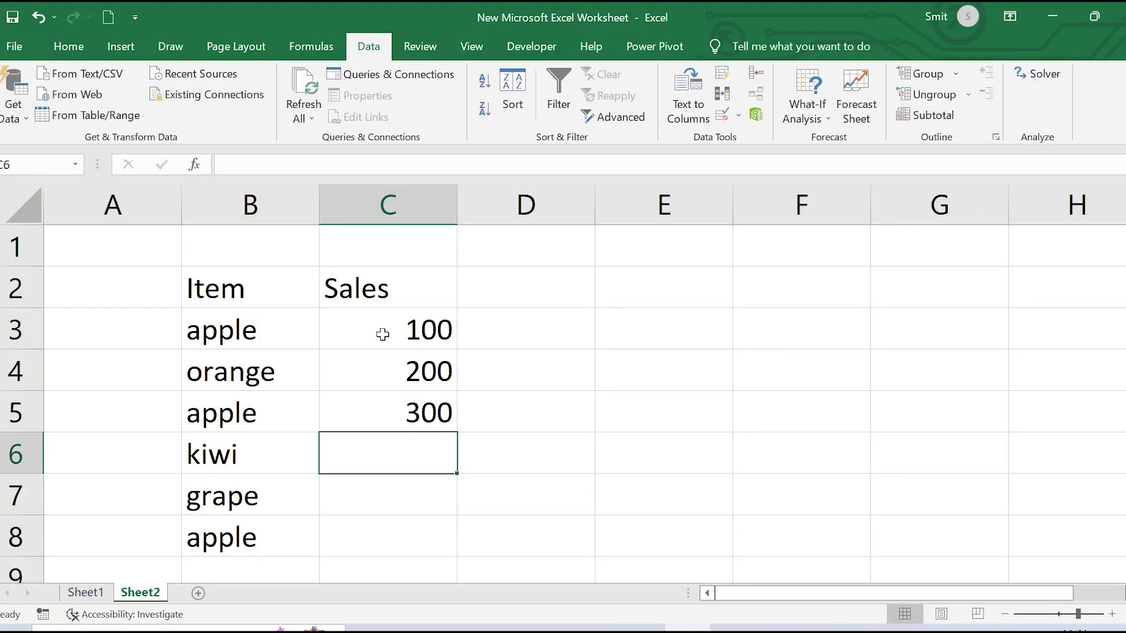
{"action": "type", "text": "400"}
{"action": "key", "text": "Return"}
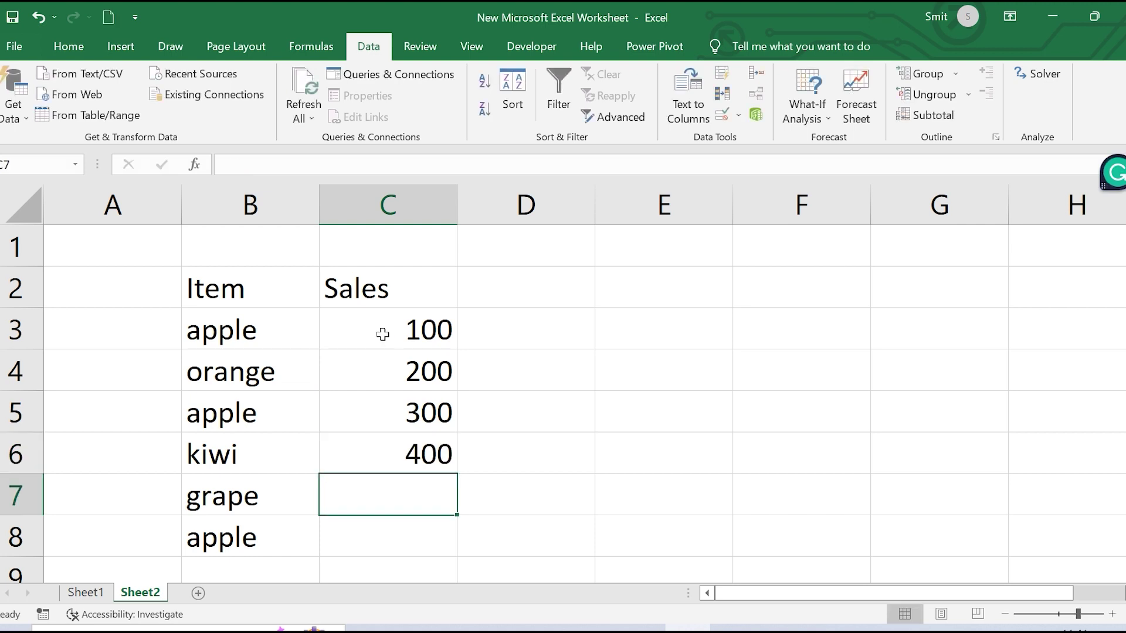
{"action": "type", "text": "500"}
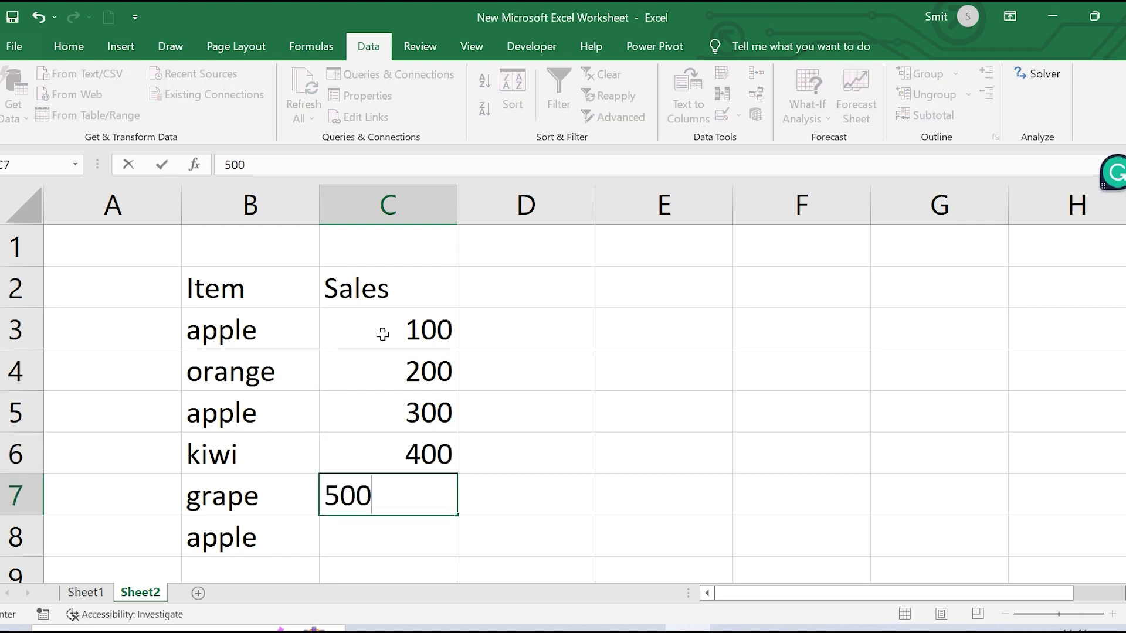
{"action": "key", "text": "Return"}
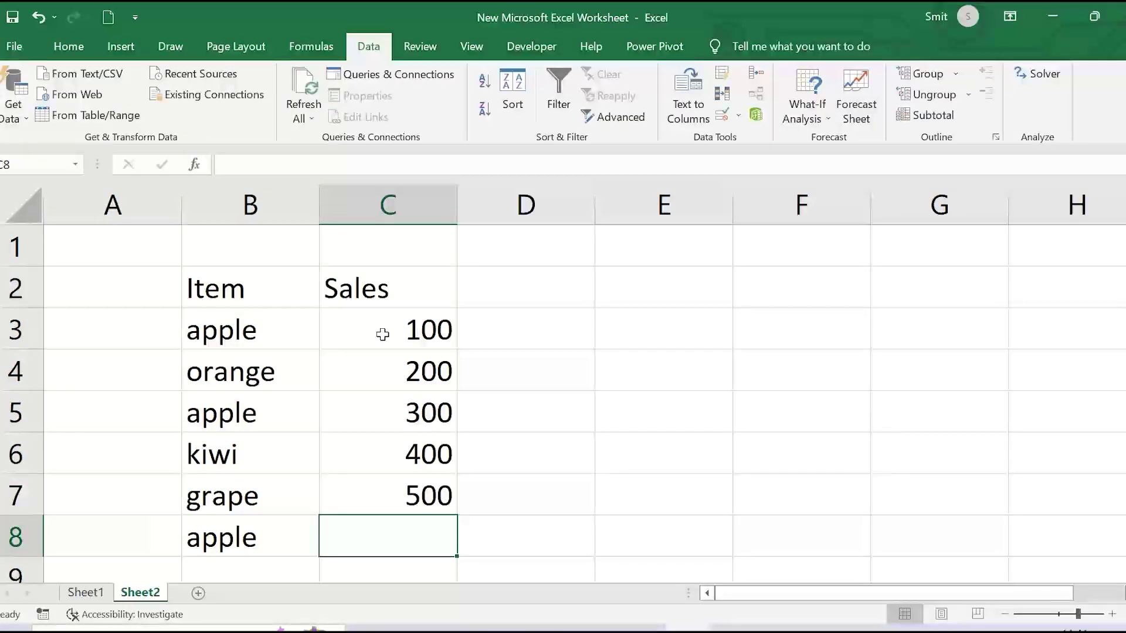
{"action": "type", "text": "600"}
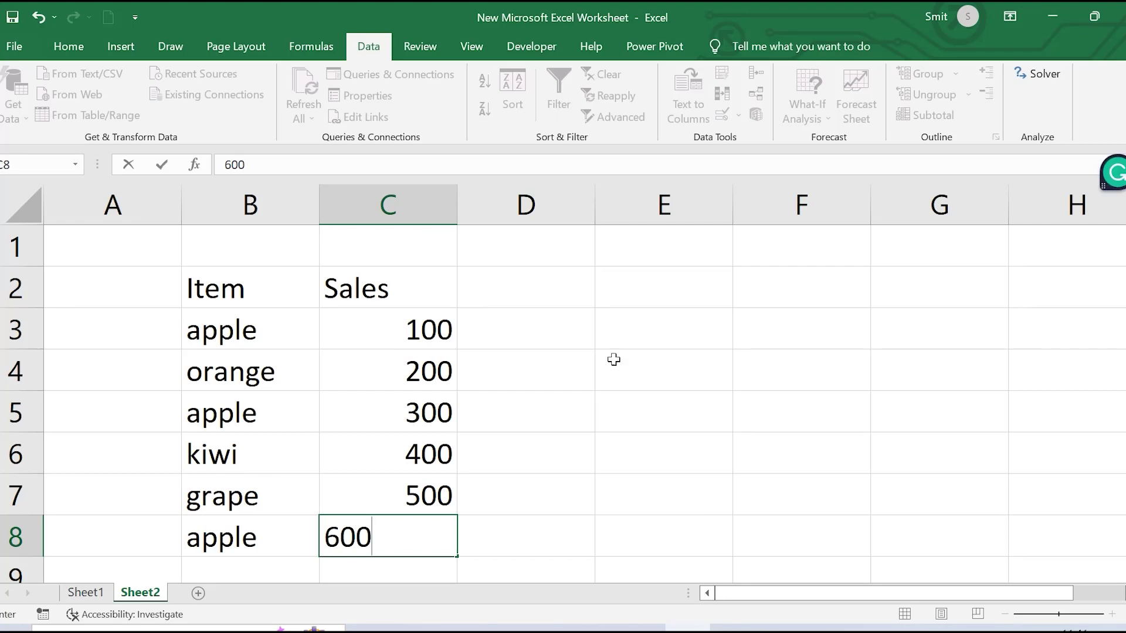
{"action": "left_click", "coordinate": [642, 367]}
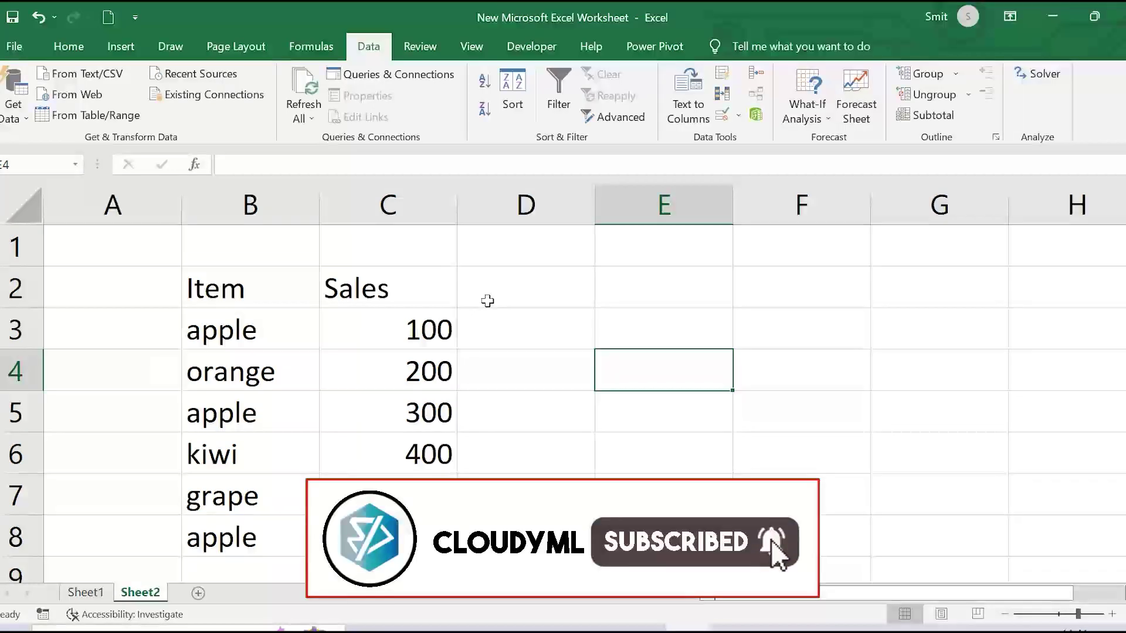
Type the Region header in D2 followed by North, west and east
{"action": "left_click", "coordinate": [512, 294]}
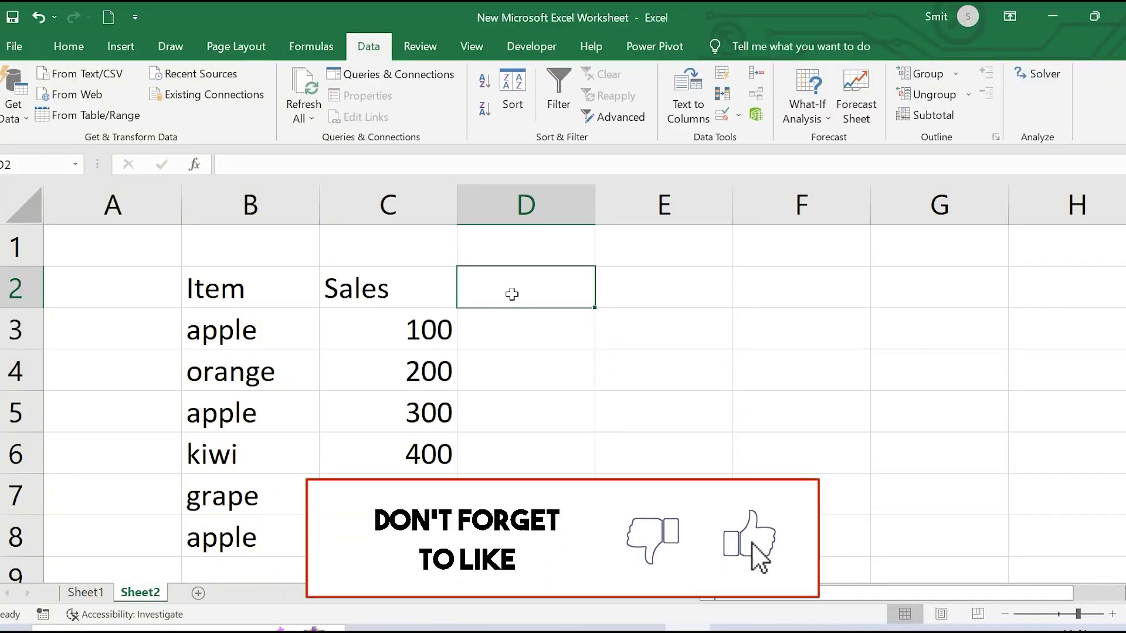
{"action": "type", "text": "R"}
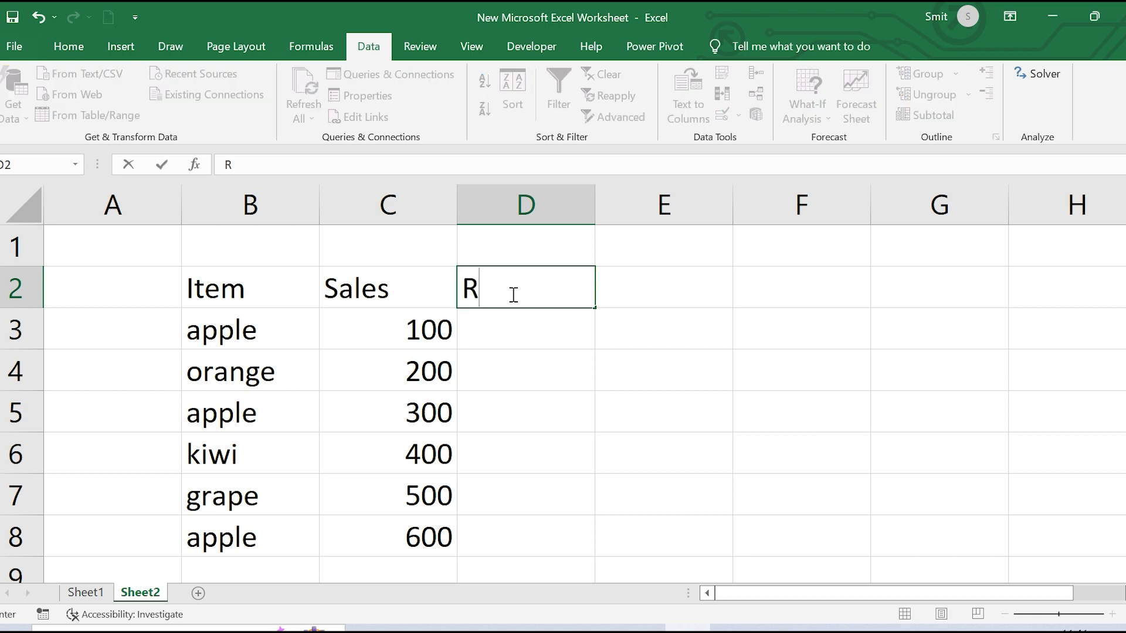
{"action": "type", "text": "egion"}
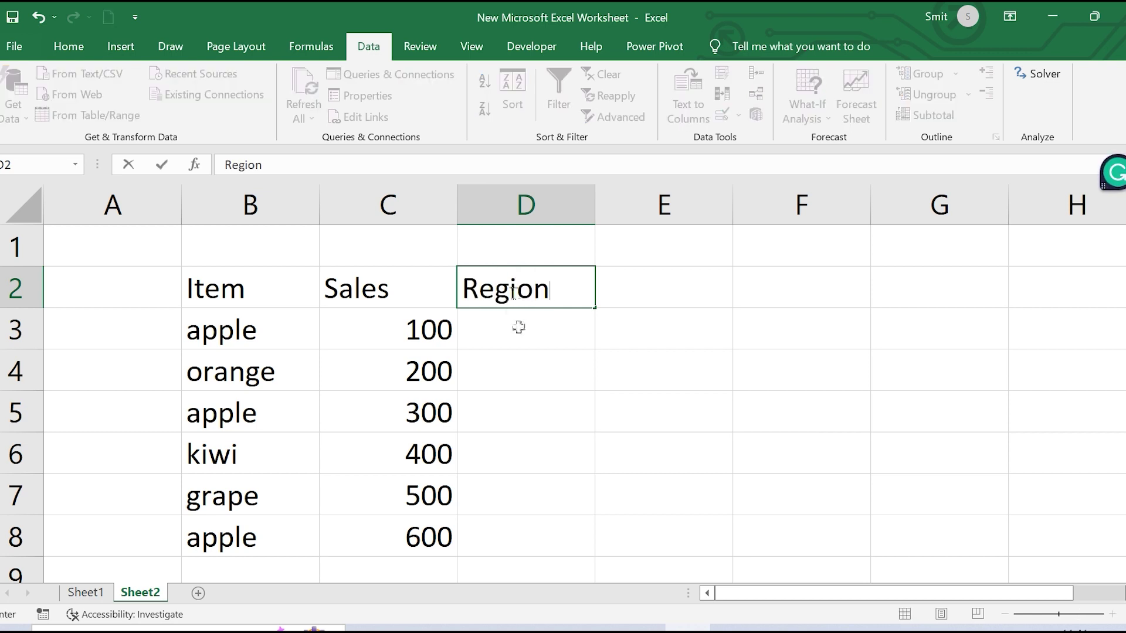
{"action": "key", "text": "Return"}
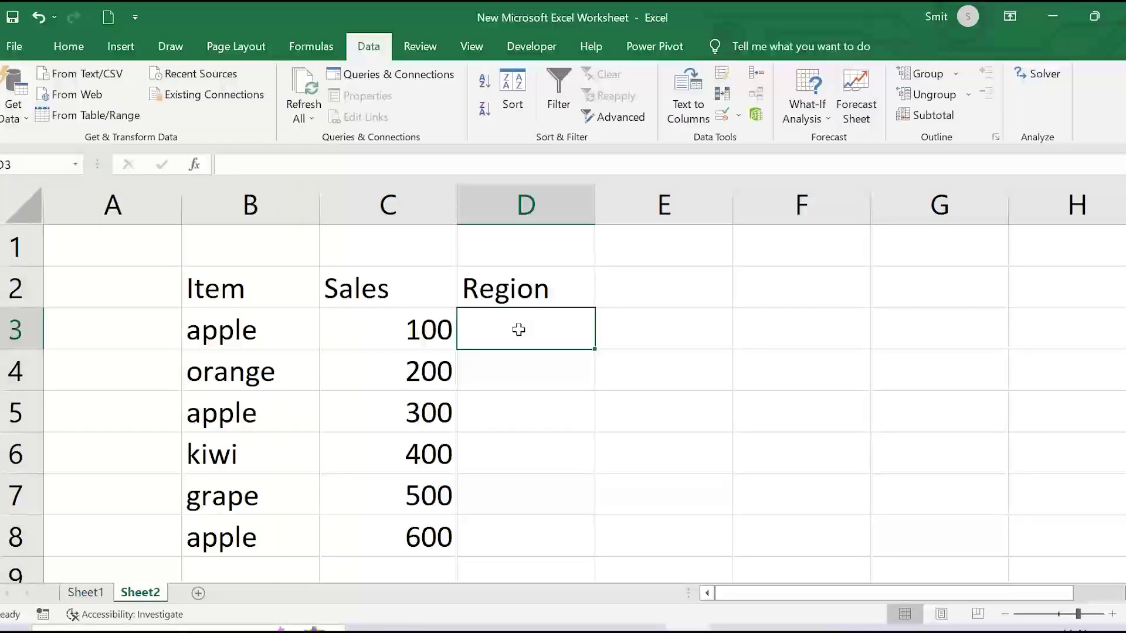
{"action": "type", "text": "North"}
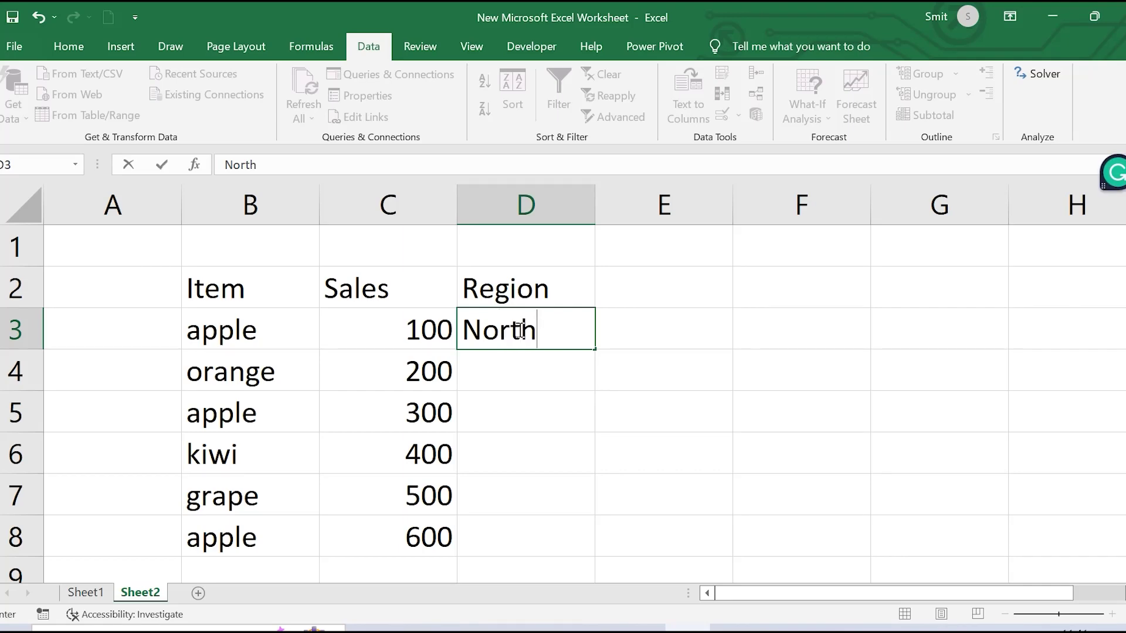
{"action": "key", "text": "Return"}
{"action": "type", "text": "est"}
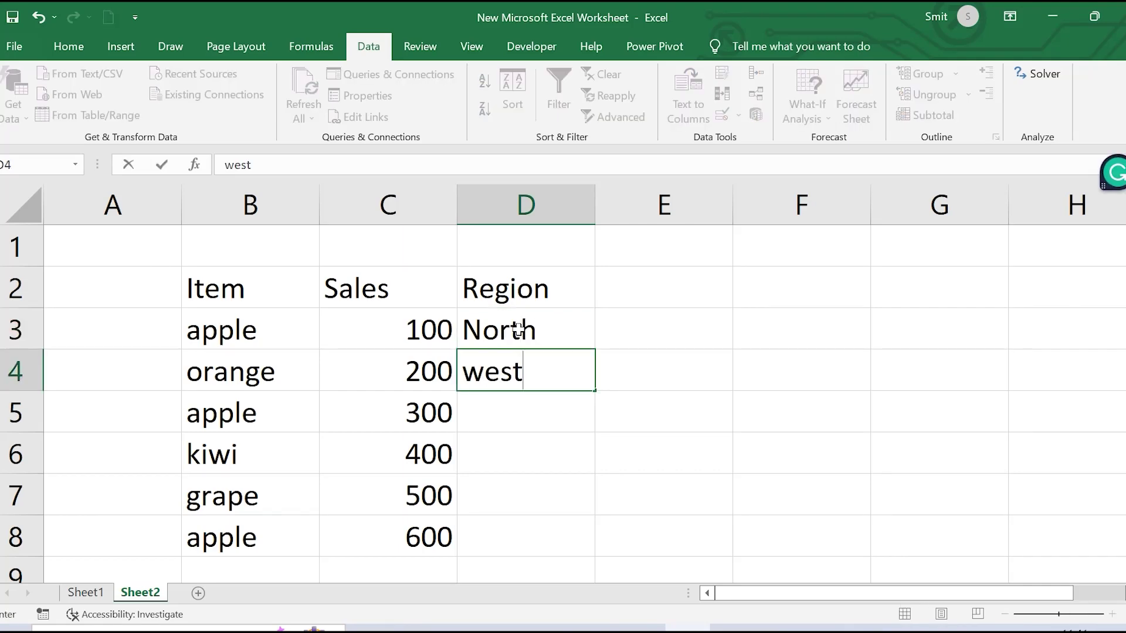
{"action": "key", "text": "Return"}
{"action": "type", "text": "east"}
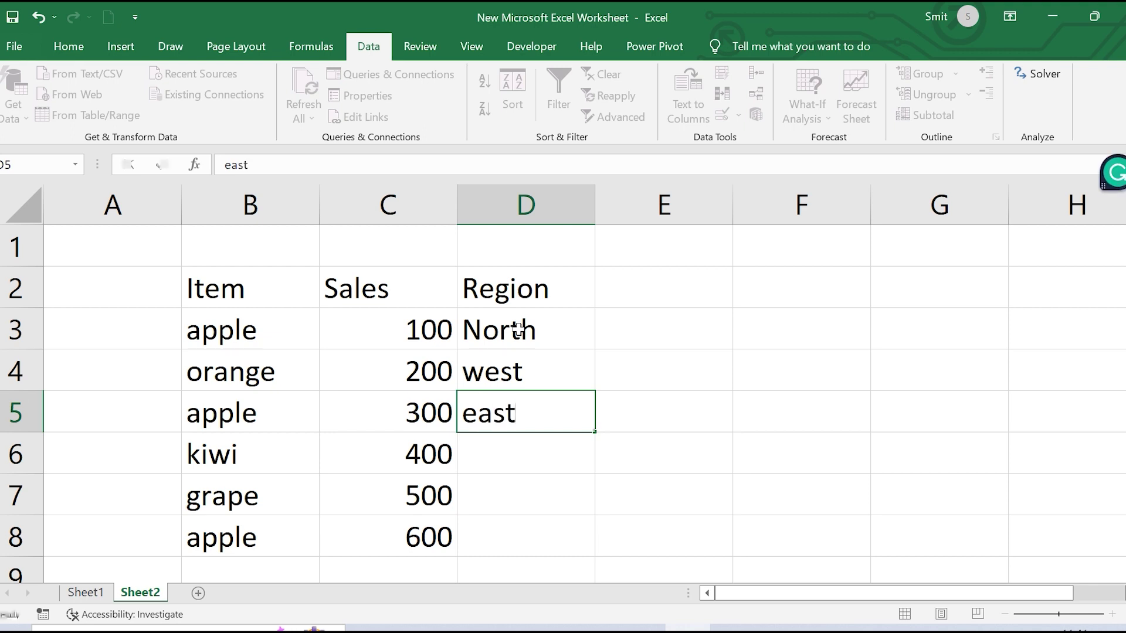
{"action": "key", "text": "Return"}
Finish the Region column with south, north and west in D6:D8
{"action": "type", "text": "si"}
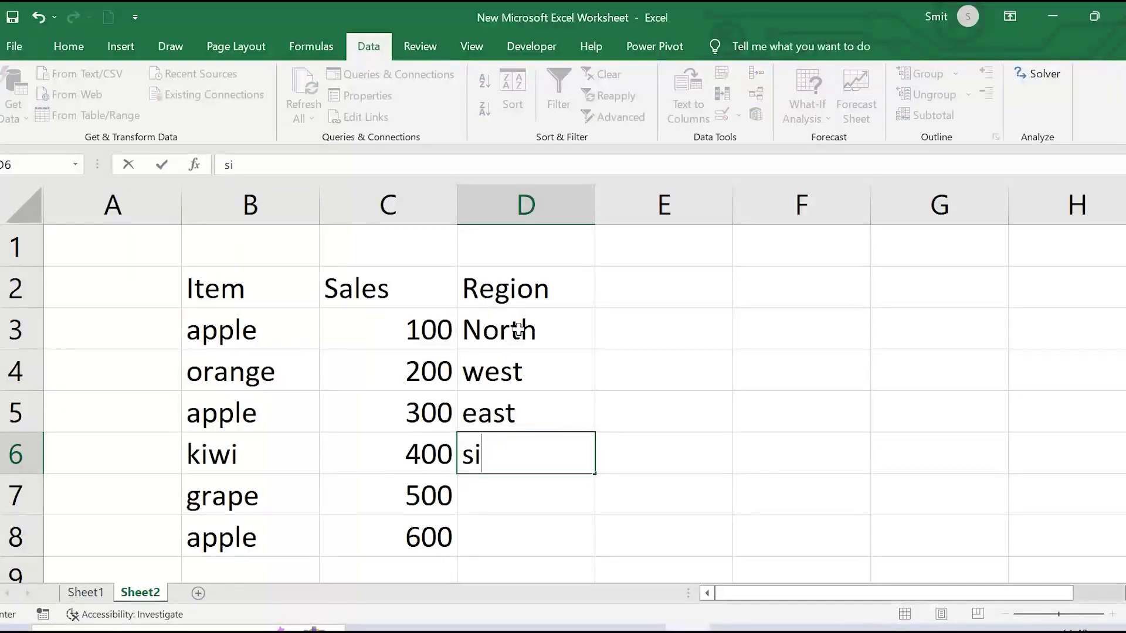
{"action": "key", "text": "BackSpace"}
{"action": "type", "text": "ouy"}
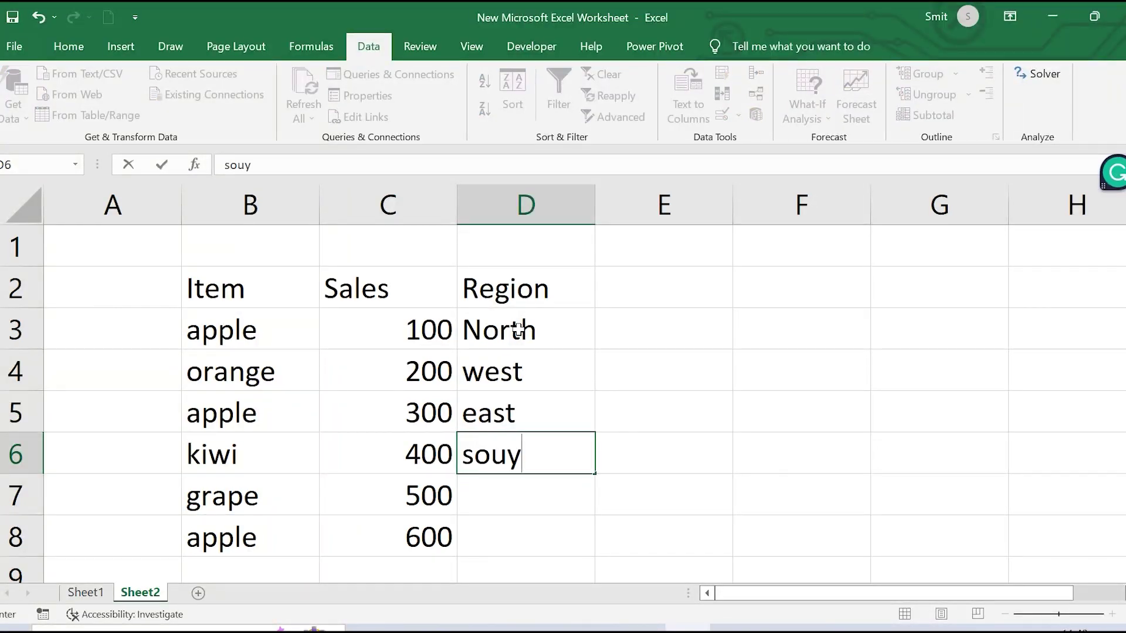
{"action": "key", "text": "BackSpace"}
{"action": "type", "text": "th"}
{"action": "key", "text": "Return"}
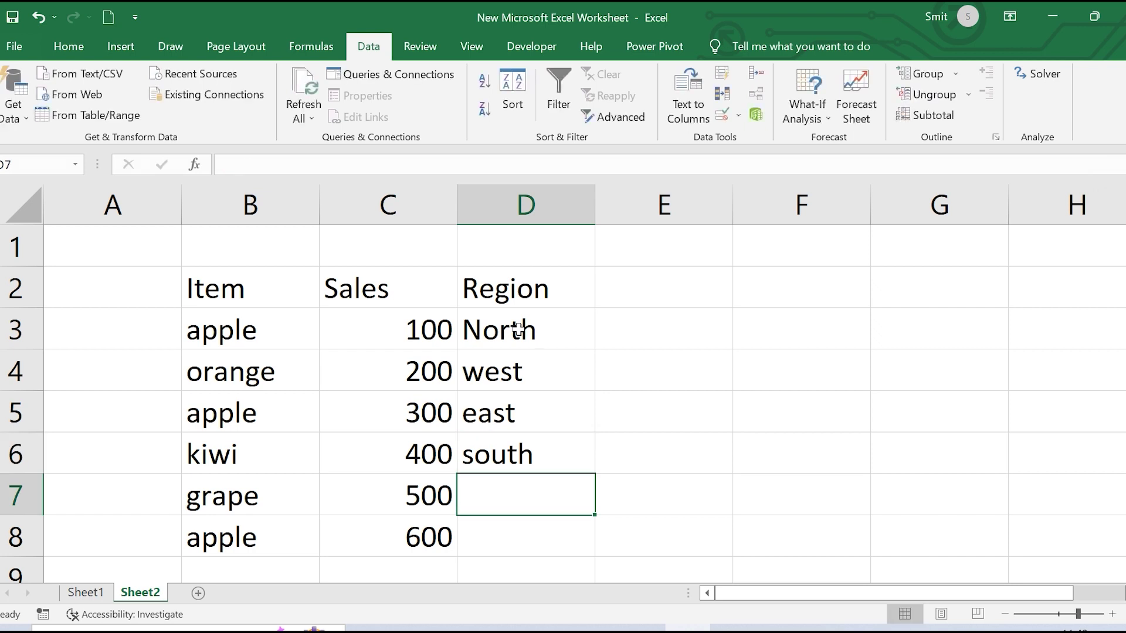
{"action": "type", "text": "nporth"}
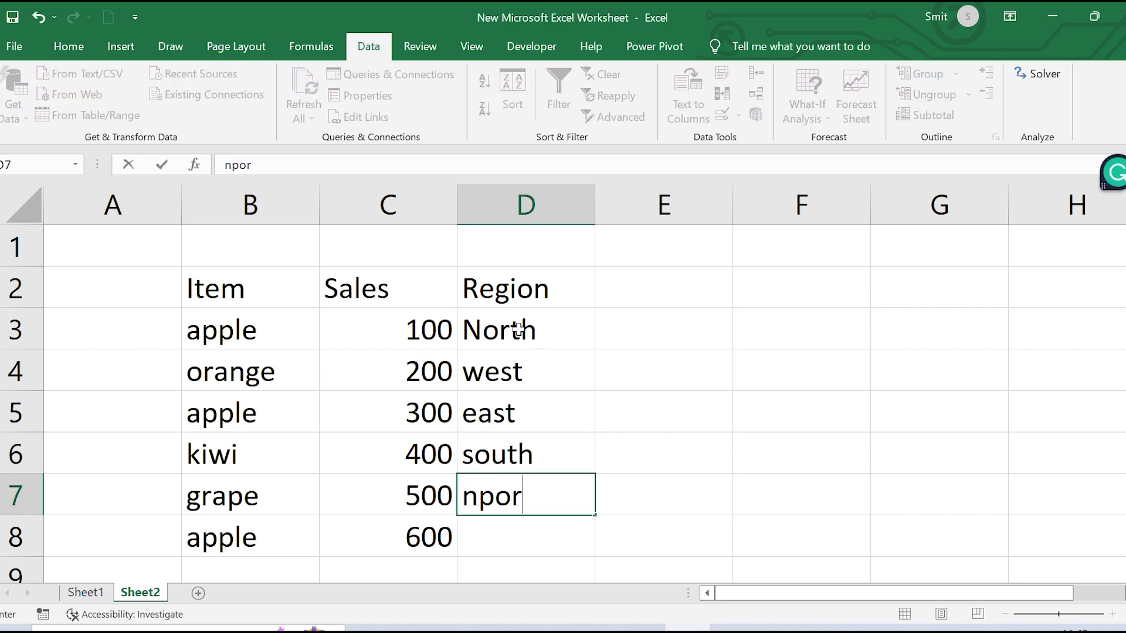
{"action": "key", "text": "BackSpace"}
{"action": "key", "text": "BackSpace"}
{"action": "key", "text": "BackSpace"}
{"action": "key", "text": "BackSpace"}
{"action": "key", "text": "BackSpace"}
{"action": "type", "text": "ot"}
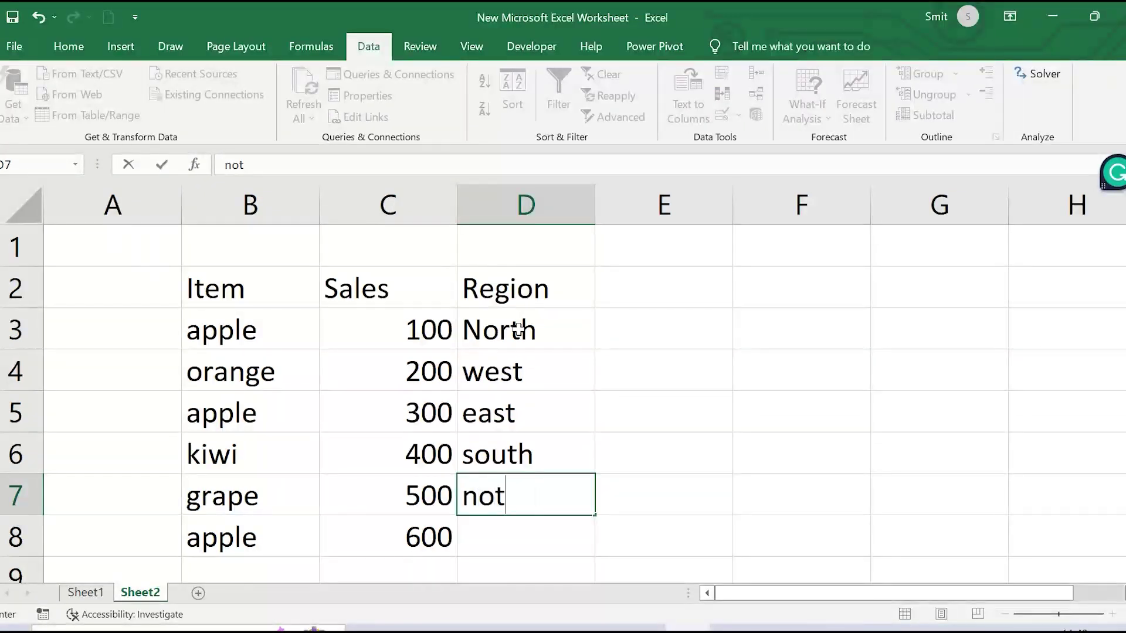
{"action": "key", "text": "BackSpace"}
{"action": "type", "text": "rth"}
{"action": "left_click", "coordinate": [504, 549]}
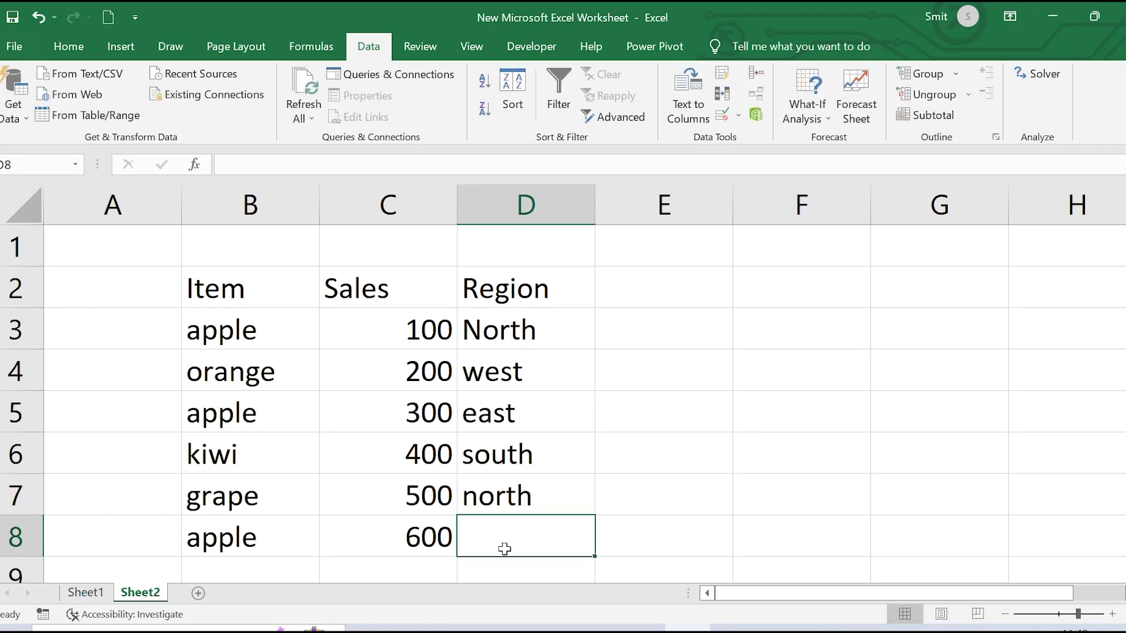
{"action": "type", "text": "west"}
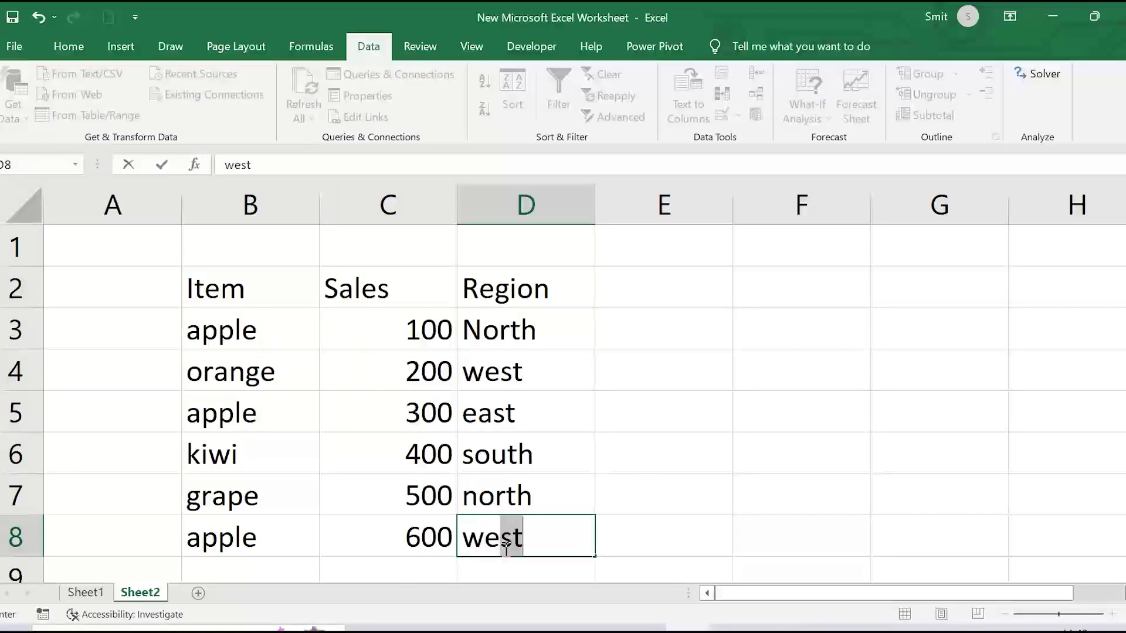
{"action": "left_click", "coordinate": [716, 439]}
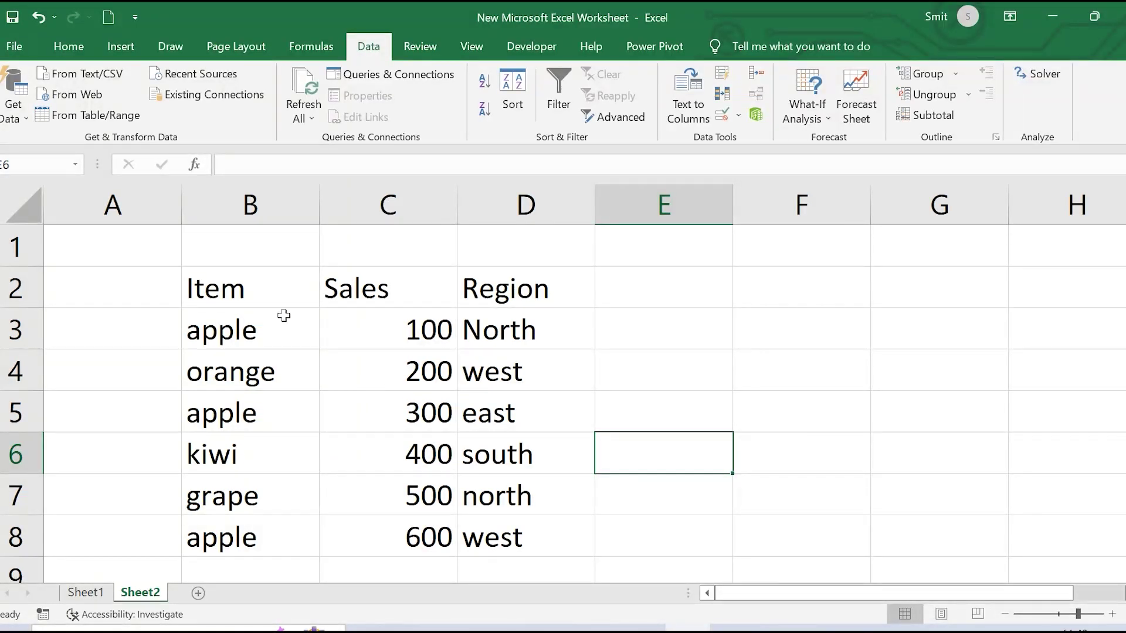
Insert a PivotTable from range B2:D8, placed on the existing sheet at E6
{"action": "left_click", "coordinate": [69, 47]}
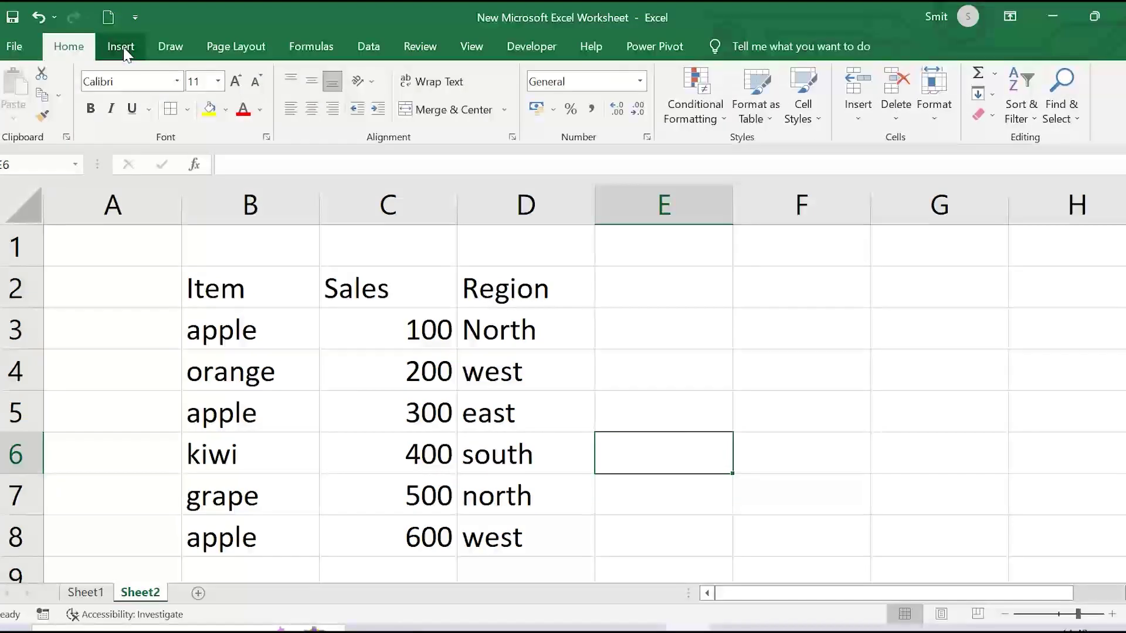
{"action": "left_click", "coordinate": [123, 50]}
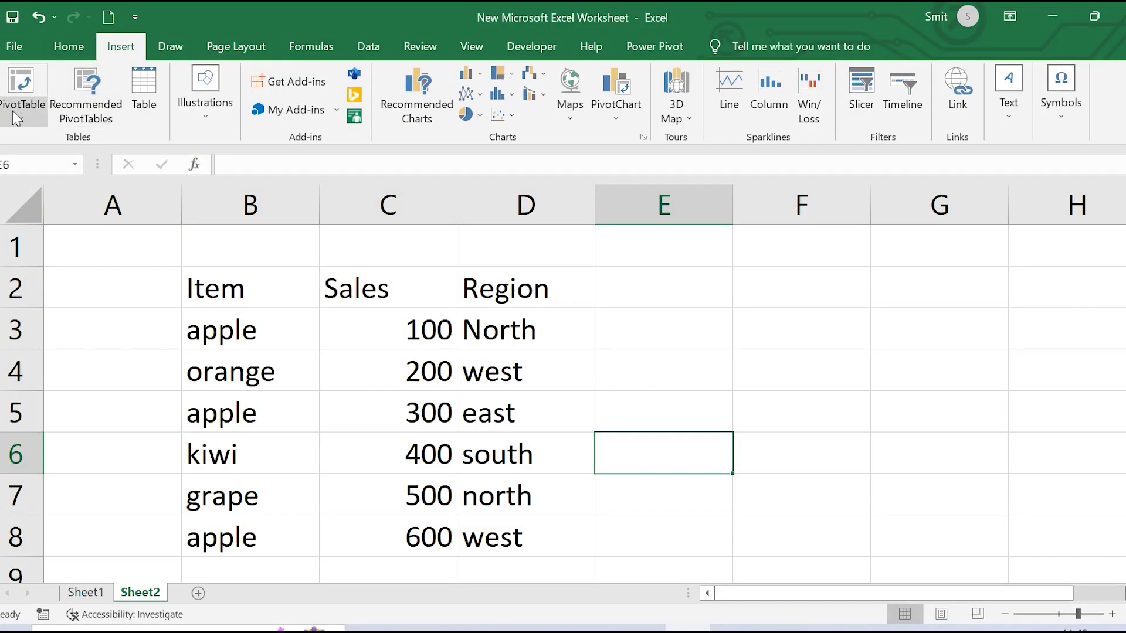
{"action": "left_click", "coordinate": [24, 110]}
{"action": "left_click", "coordinate": [57, 142]}
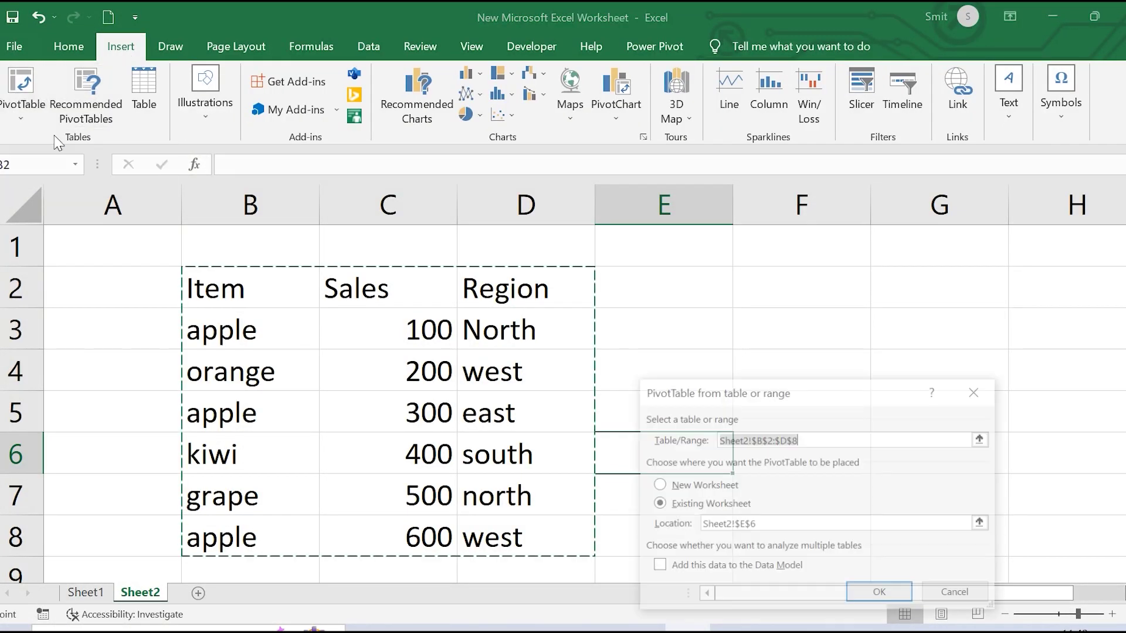
{"action": "left_click", "coordinate": [881, 594]}
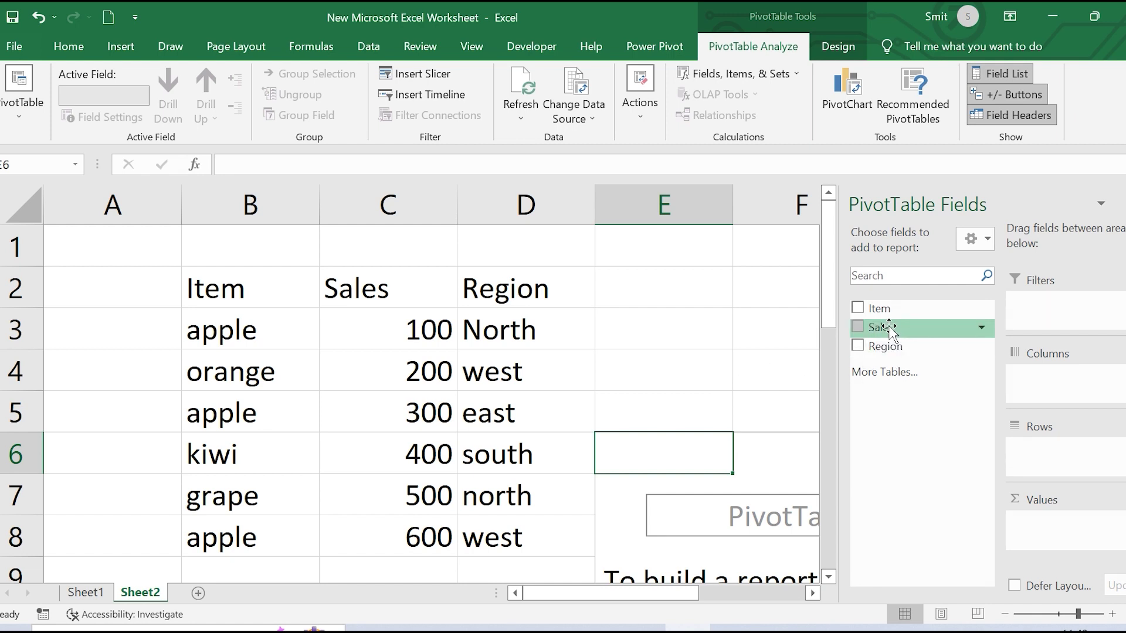
{"action": "left_click_drag", "start_coordinate": [879, 328], "coordinate": [1061, 385]}
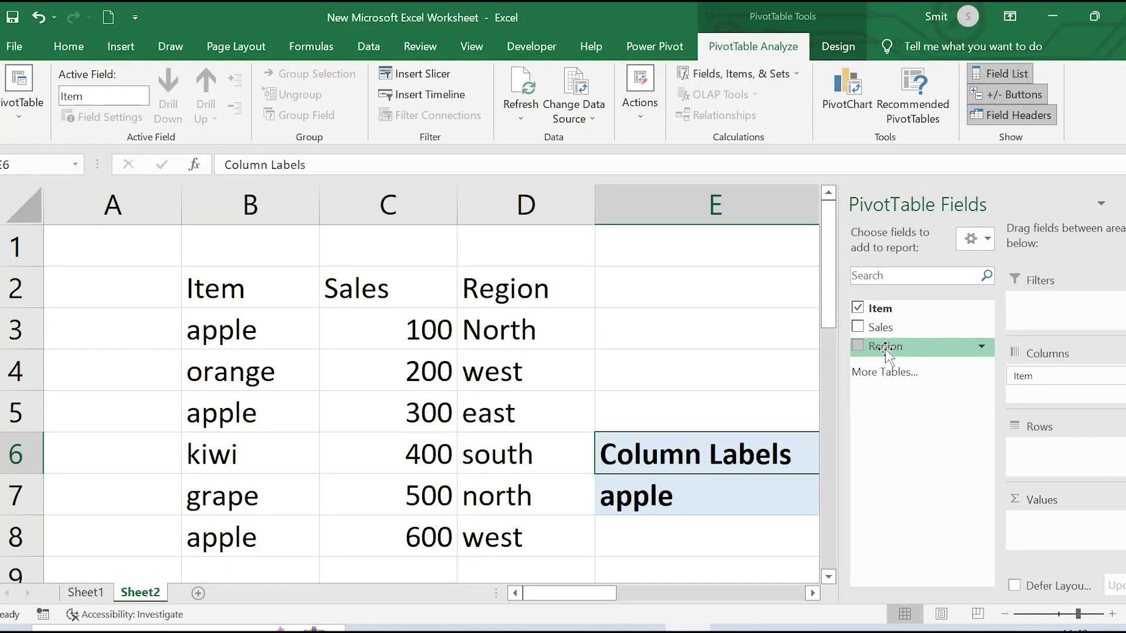
{"action": "left_click_drag", "start_coordinate": [886, 352], "coordinate": [1033, 453]}
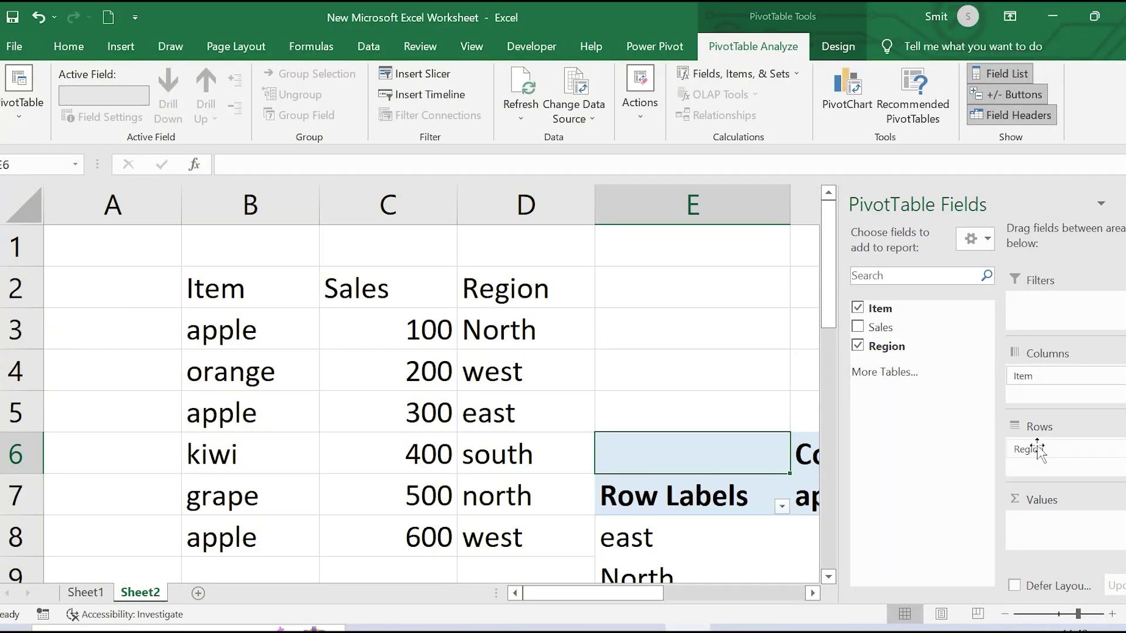
{"action": "scroll", "coordinate": [732, 480], "scroll_direction": "right", "scroll_amount": 6}
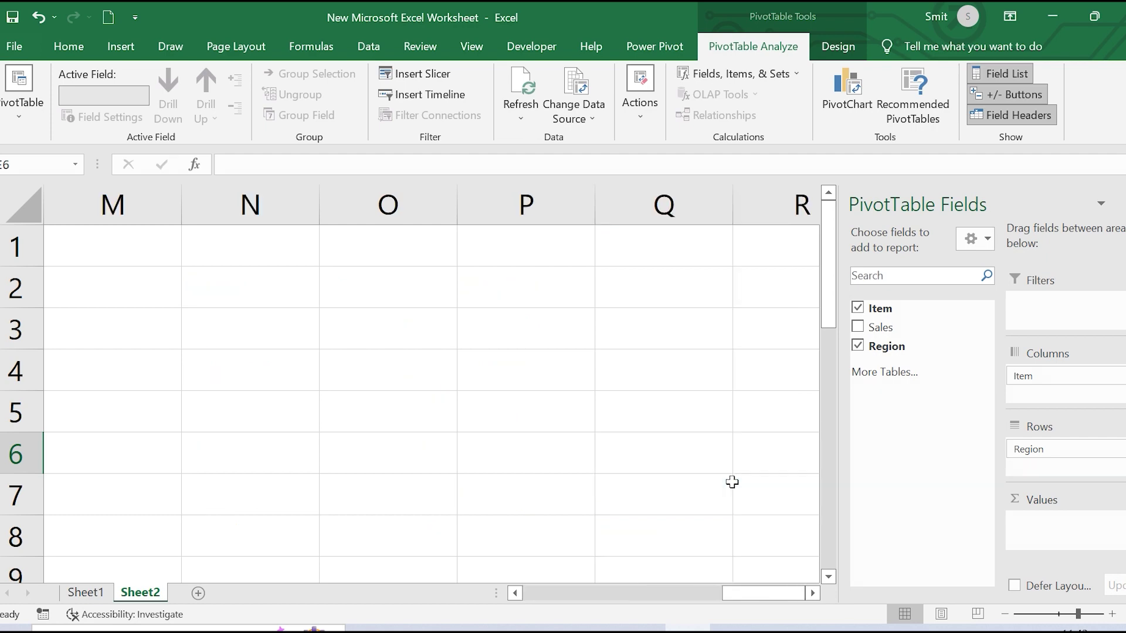
{"action": "scroll", "coordinate": [732, 482], "scroll_direction": "left", "scroll_amount": 2}
{"action": "scroll", "coordinate": [732, 482], "scroll_direction": "left", "scroll_amount": 3}
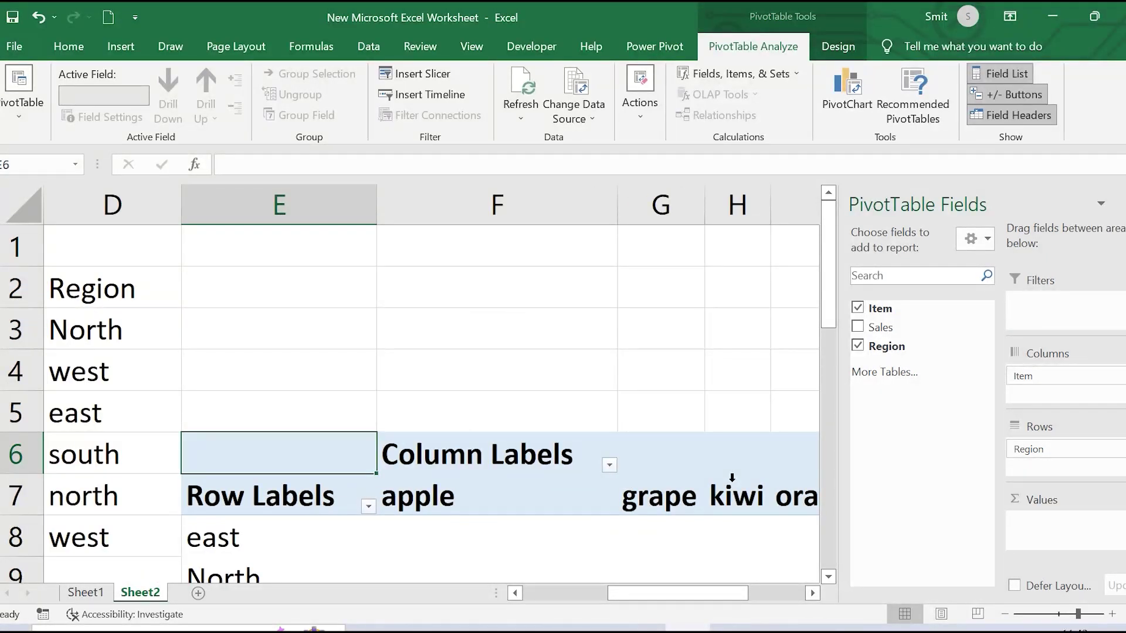
{"action": "scroll", "coordinate": [732, 478], "scroll_direction": "right", "scroll_amount": 2}
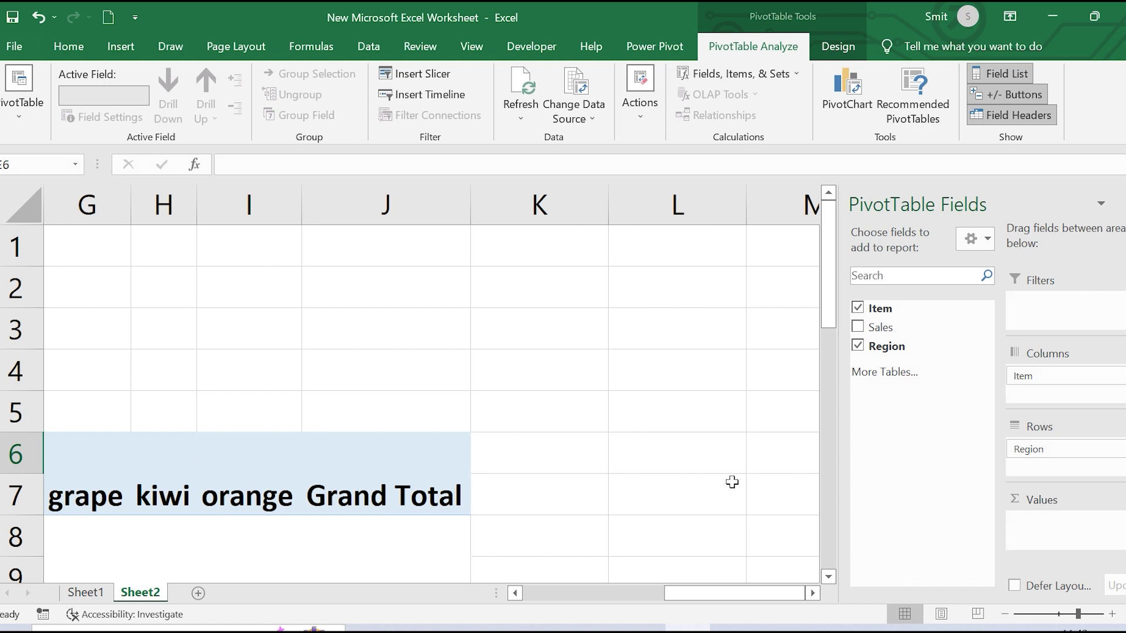
{"action": "left_click", "coordinate": [828, 576]}
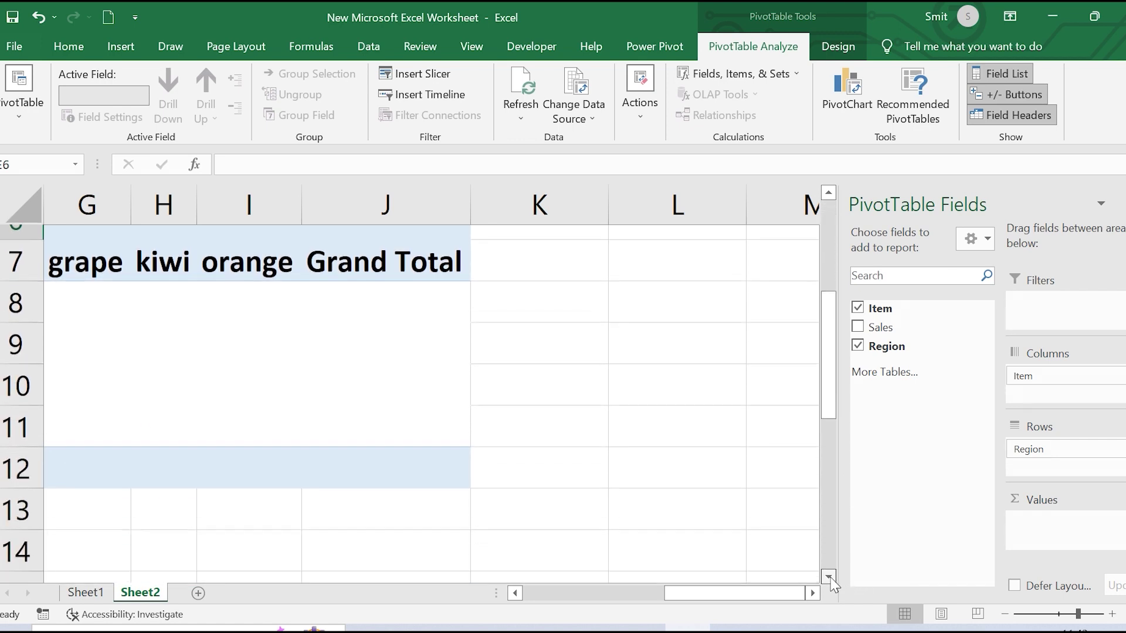
{"action": "left_click", "coordinate": [516, 593]}
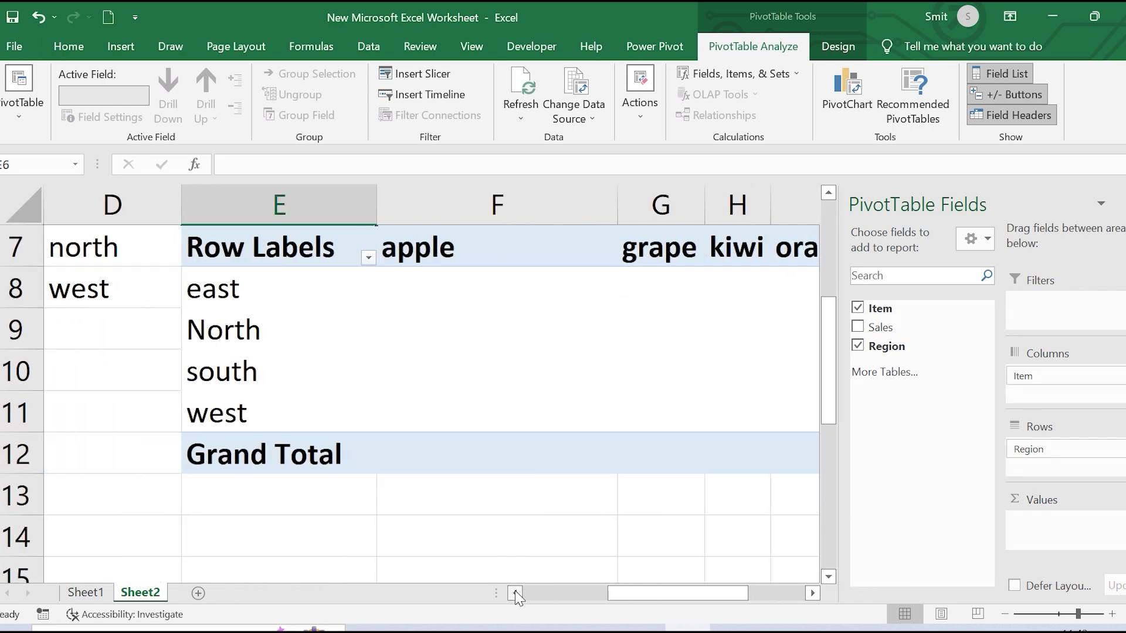
{"action": "left_click", "coordinate": [813, 593]}
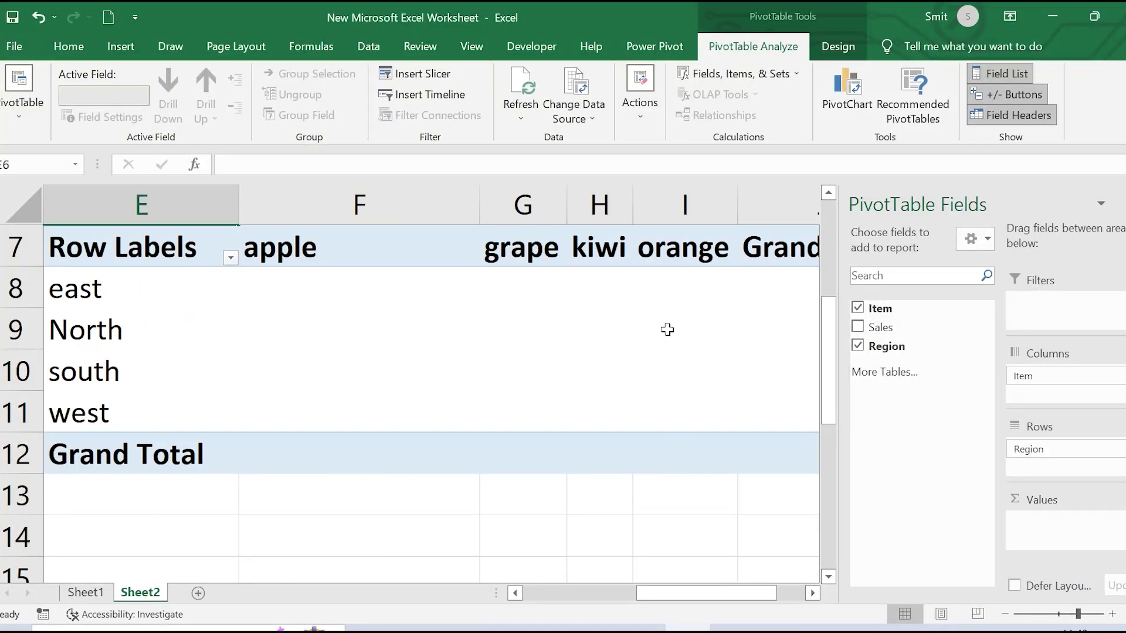
{"action": "scroll", "coordinate": [668, 367], "scroll_direction": "down", "scroll_amount": 2, "text": "ctrl"}
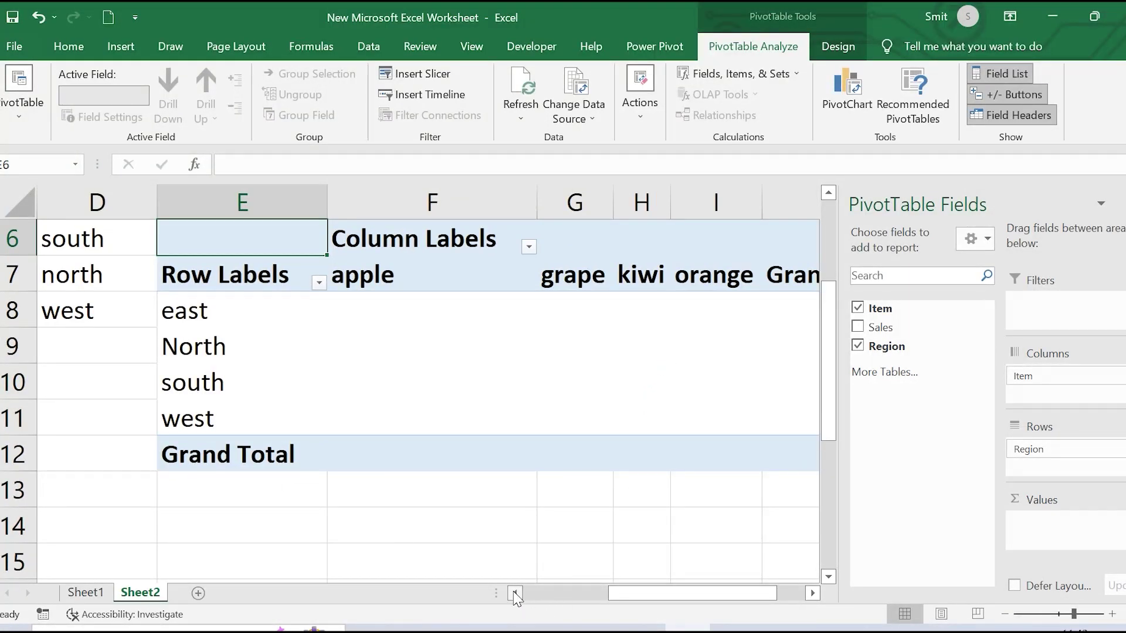
{"action": "left_click", "coordinate": [515, 592]}
{"action": "left_click", "coordinate": [812, 594]}
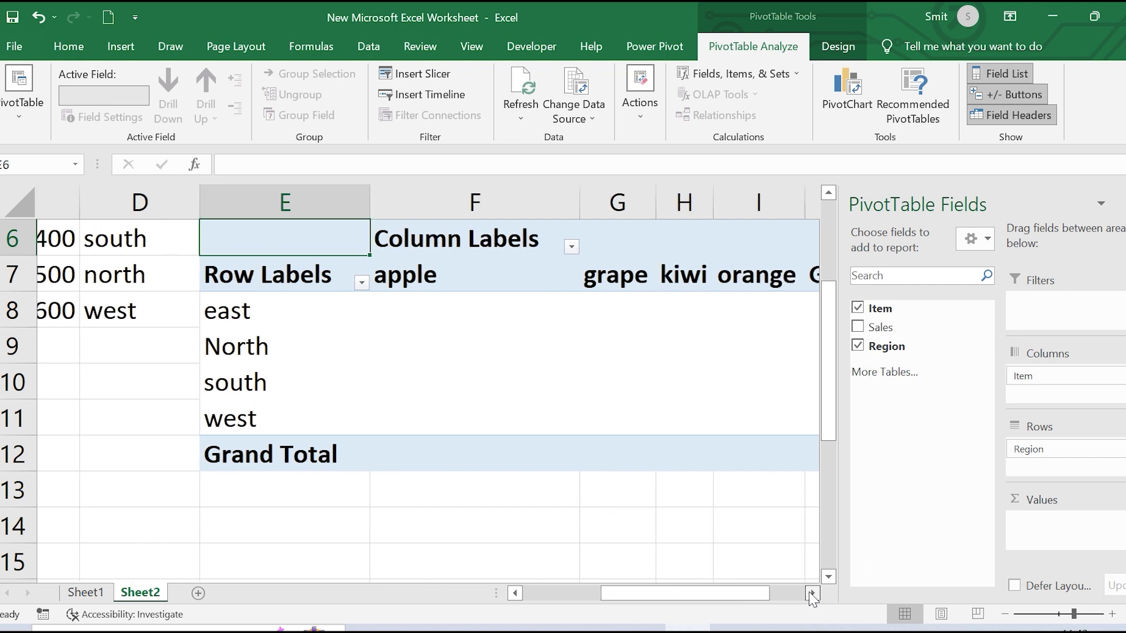
{"action": "left_click", "coordinate": [812, 593]}
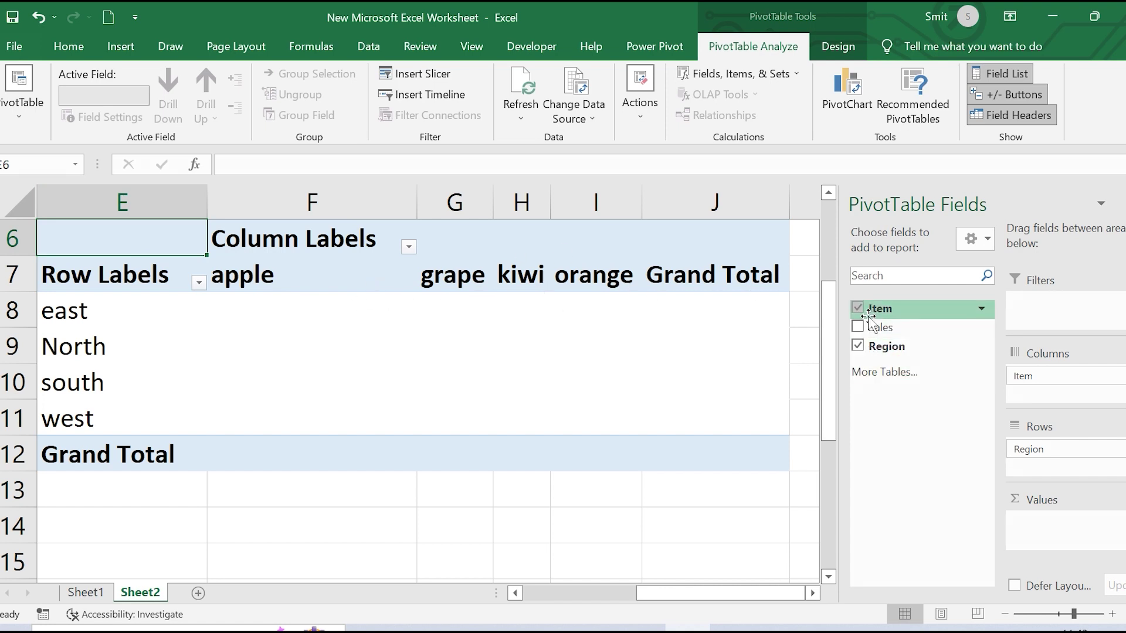
Add Sales to the pivot's Values area, giving Sum of Sales with a 2100 grand total
{"action": "left_click_drag", "start_coordinate": [880, 328], "coordinate": [1054, 528]}
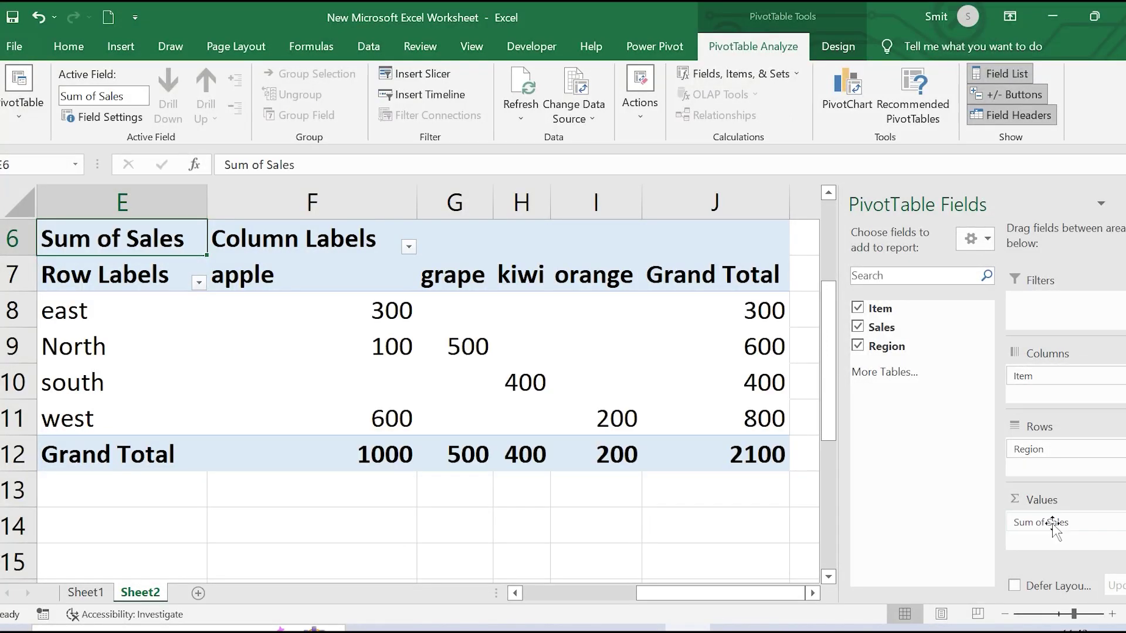
{"action": "left_click", "coordinate": [812, 594]}
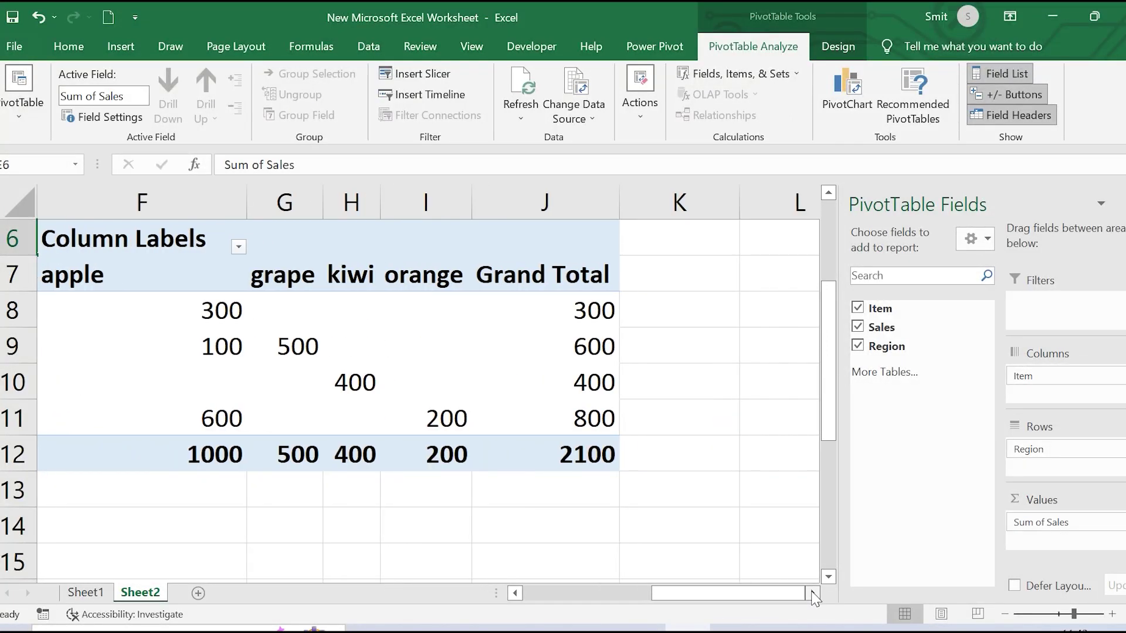
{"action": "left_click", "coordinate": [516, 593]}
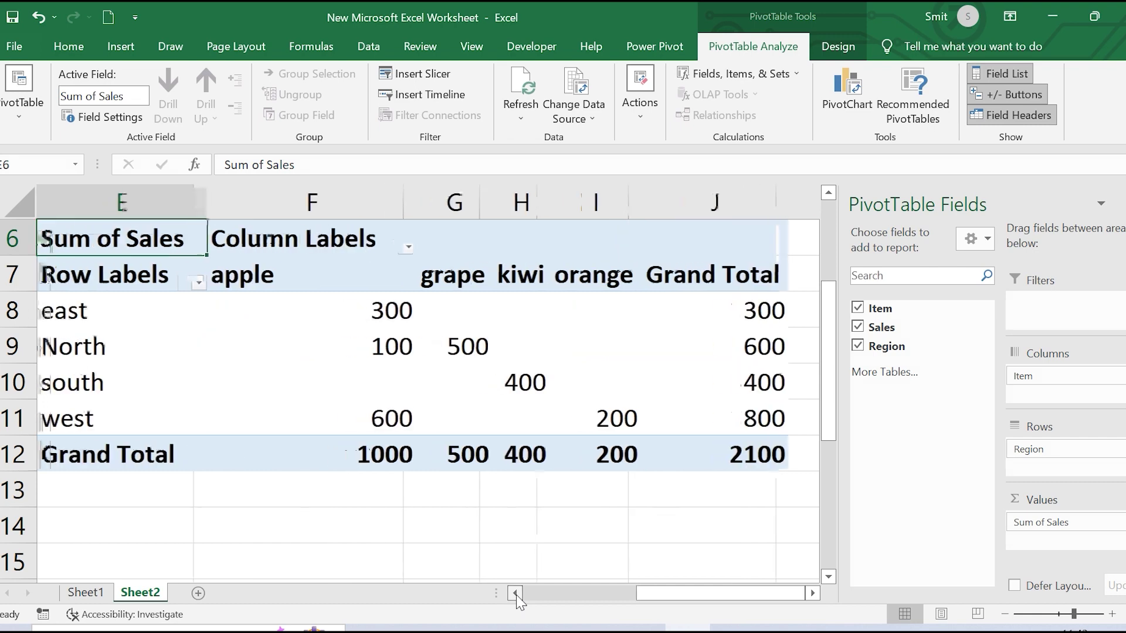
{"action": "left_click", "coordinate": [515, 593]}
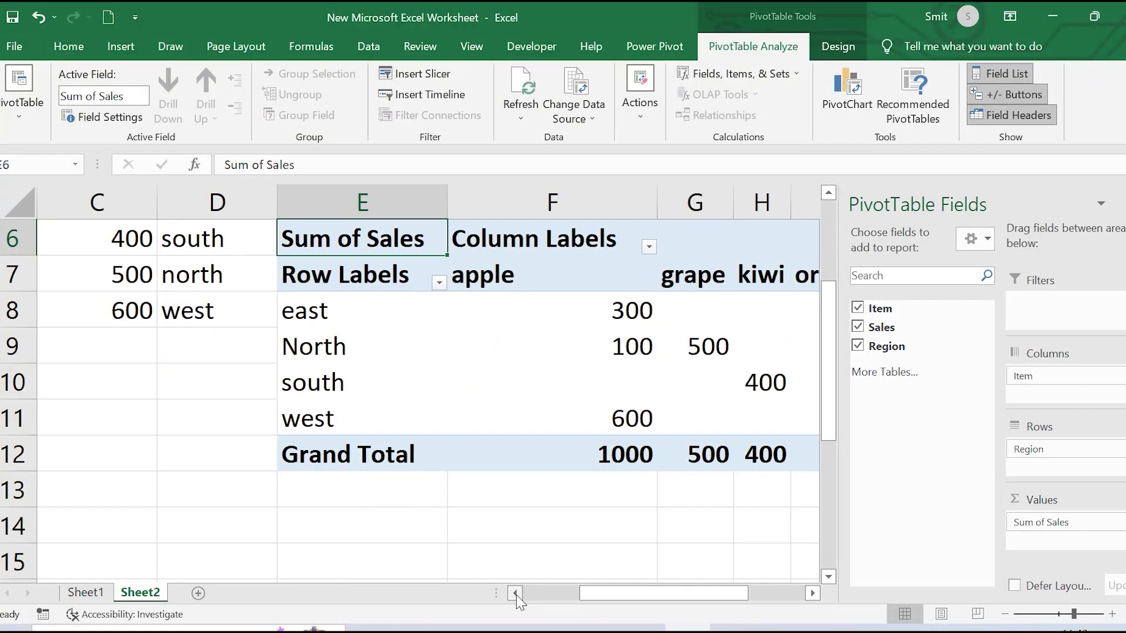
{"action": "left_click", "coordinate": [813, 593]}
{"action": "left_click", "coordinate": [813, 594]}
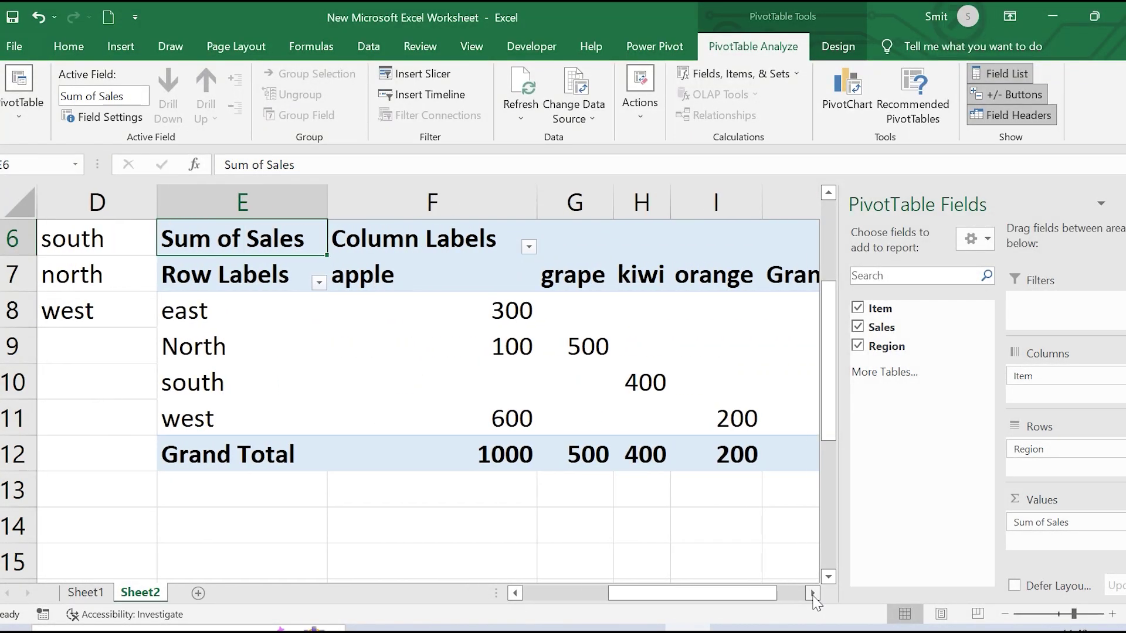
{"action": "left_click", "coordinate": [812, 594]}
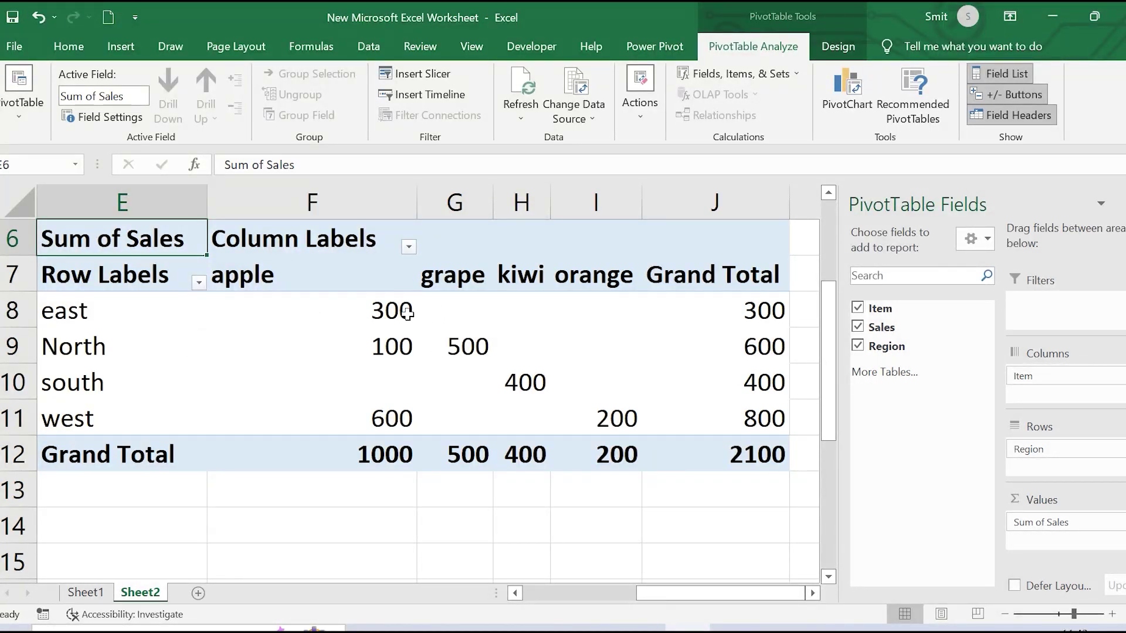
{"action": "mouse_move", "coordinate": [414, 317]}
{"action": "mouse_move", "coordinate": [473, 391]}
{"action": "mouse_move", "coordinate": [339, 454]}
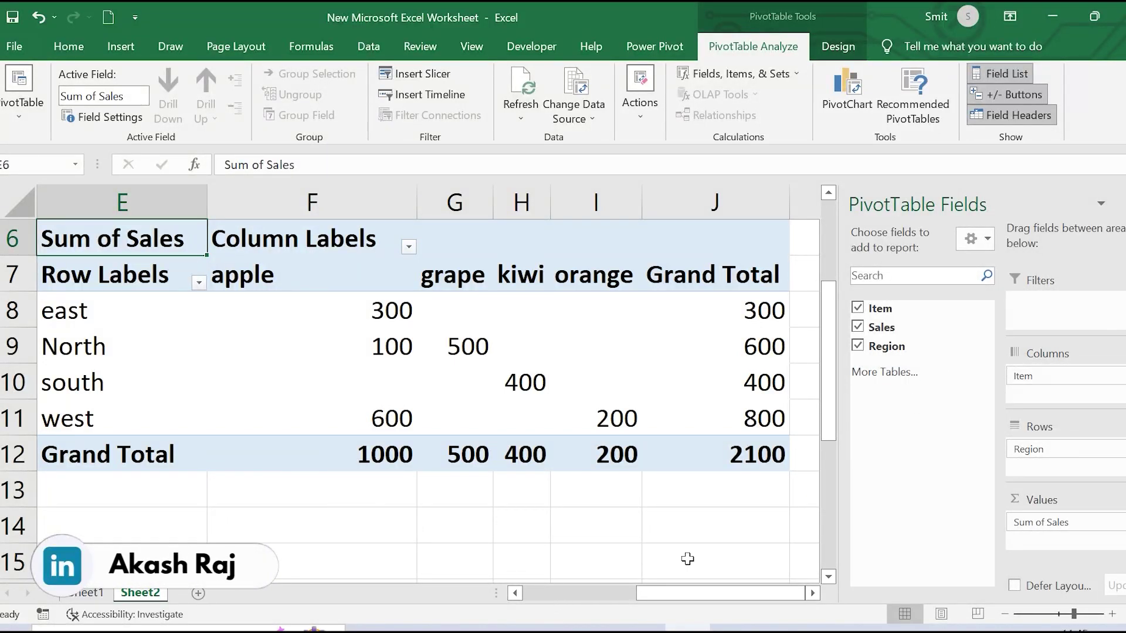
{"action": "left_click", "coordinate": [536, 593]}
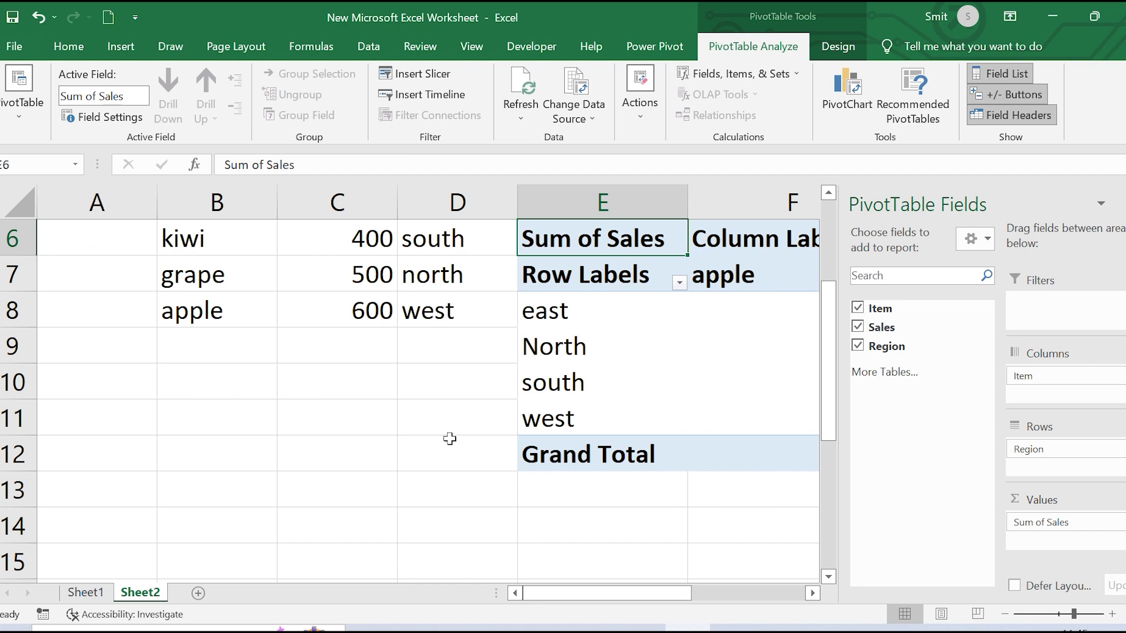
Close the PivotTable field list and narrow column C so data and pivot fit side by side
{"action": "scroll", "coordinate": [448, 444], "scroll_direction": "up", "scroll_amount": 2}
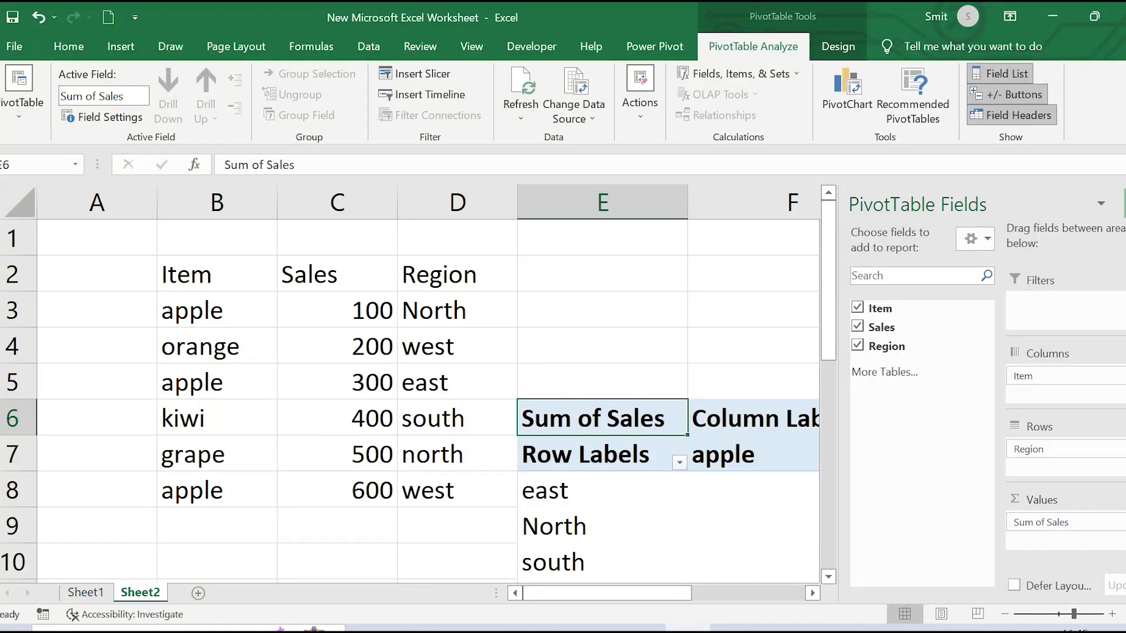
{"action": "left_click", "coordinate": [1125, 204]}
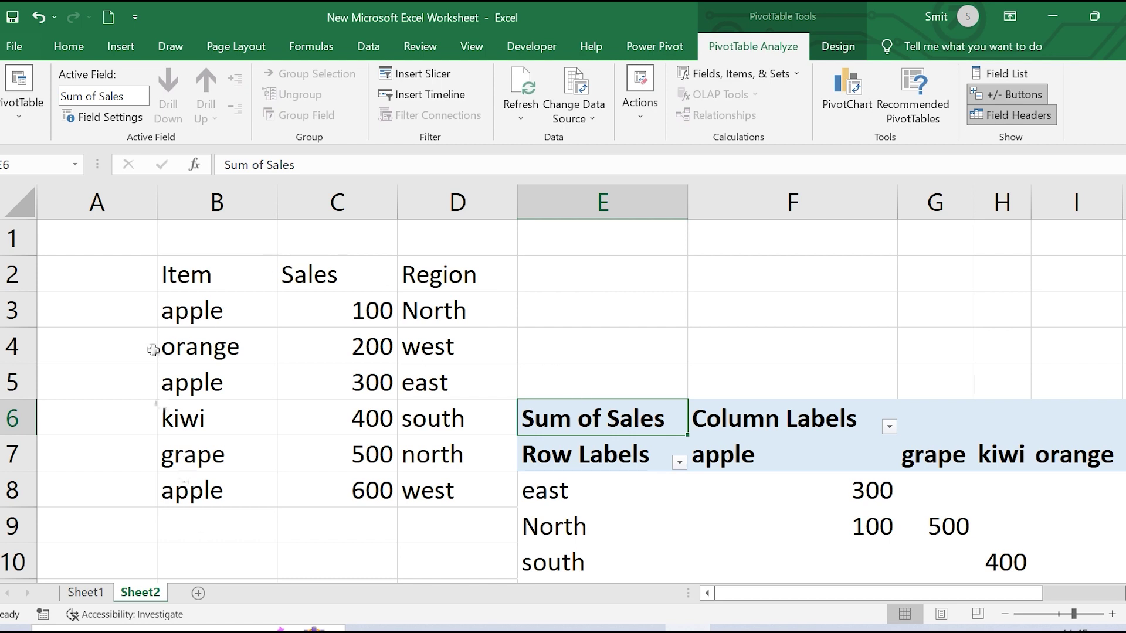
{"action": "left_click_drag", "start_coordinate": [394, 202], "coordinate": [342, 205]}
{"action": "left_click", "coordinate": [408, 202]}
{"action": "left_click", "coordinate": [594, 345]}
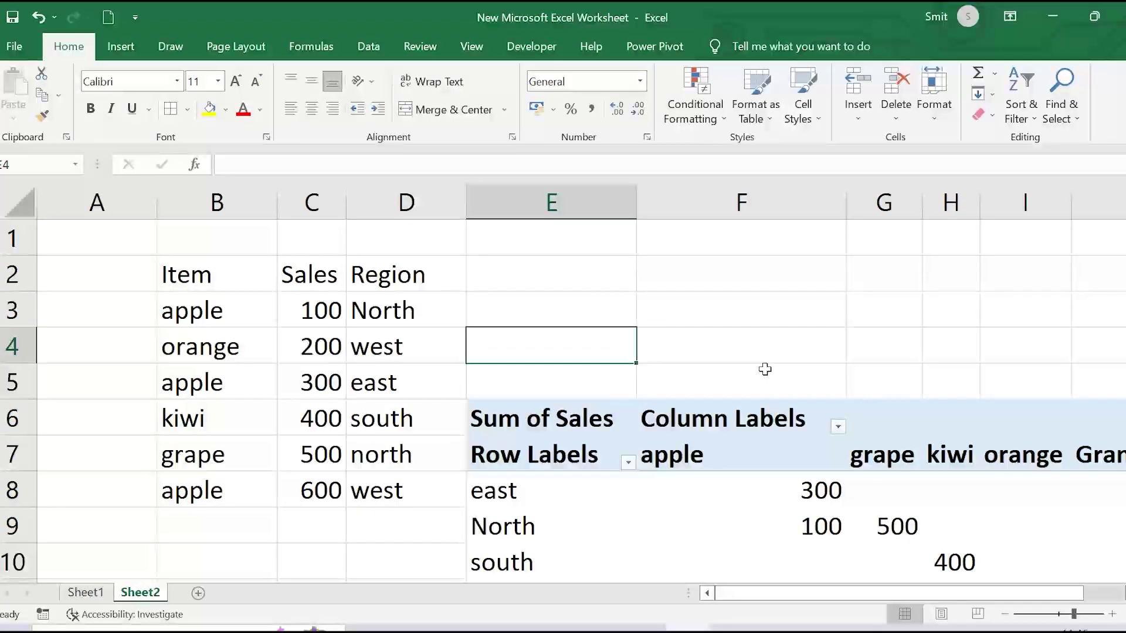
{"action": "scroll", "coordinate": [765, 370], "scroll_direction": "down", "scroll_amount": 2}
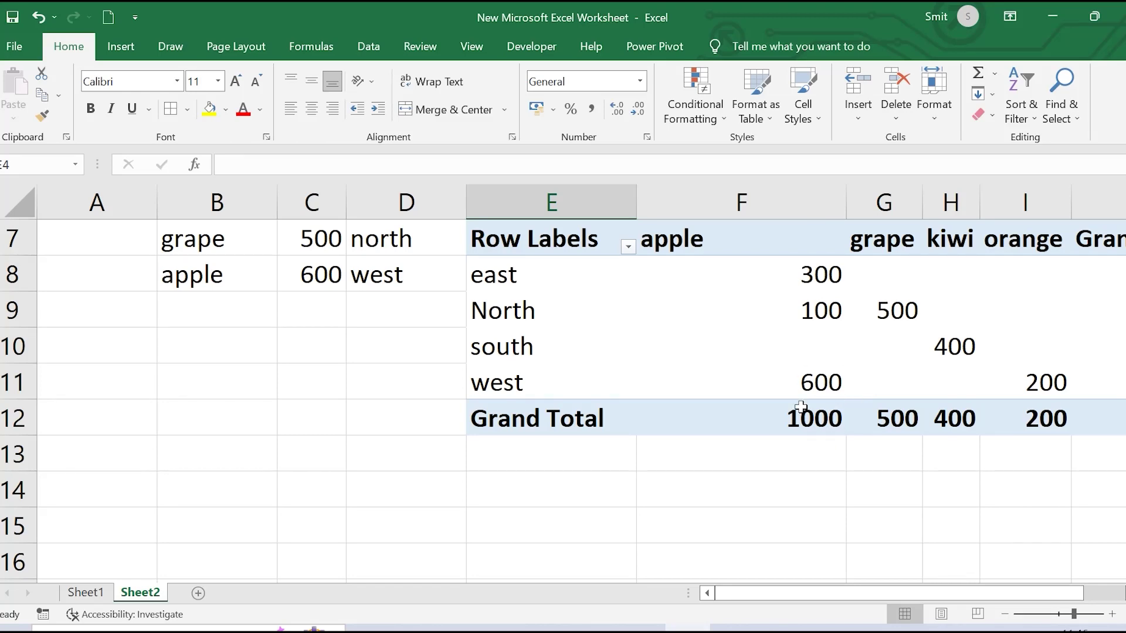
{"action": "scroll", "coordinate": [801, 406], "scroll_direction": "up", "scroll_amount": 2}
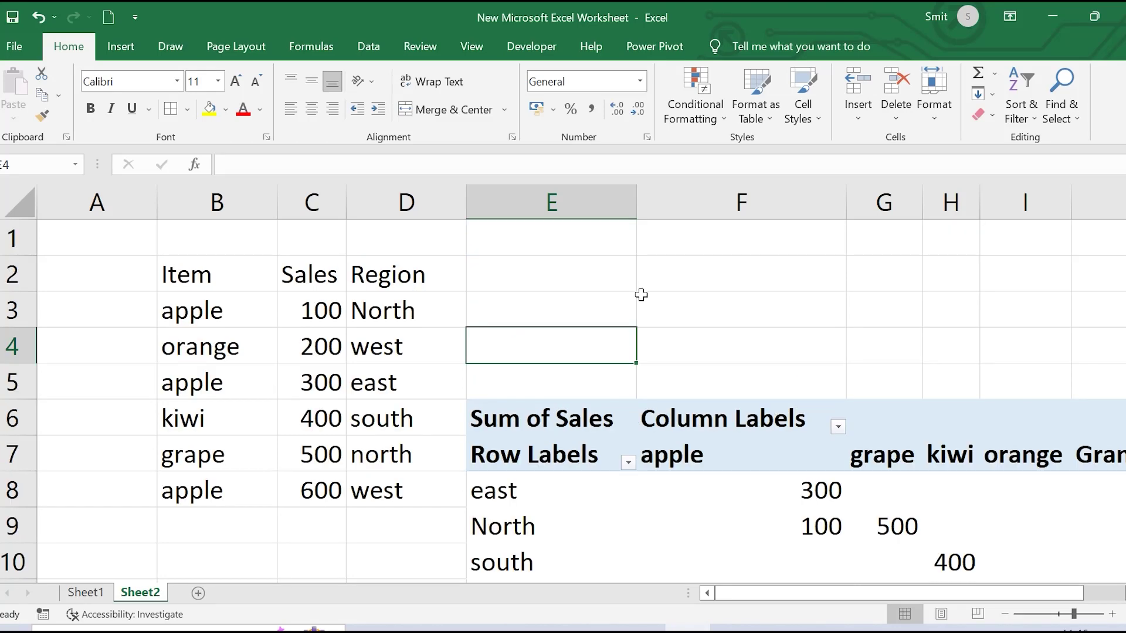
{"action": "left_click", "coordinate": [639, 204]}
{"action": "left_click", "coordinate": [697, 271]}
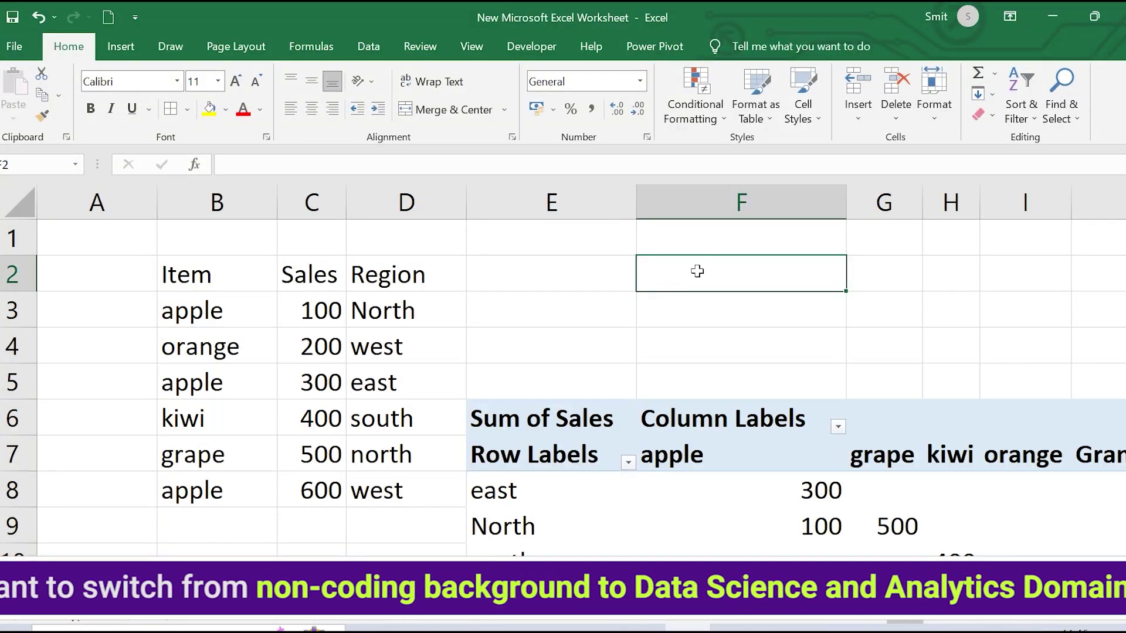
Enter the criteria header Item in E2 with apple in E3
{"action": "left_click", "coordinate": [524, 276]}
{"action": "type", "text": "I"}
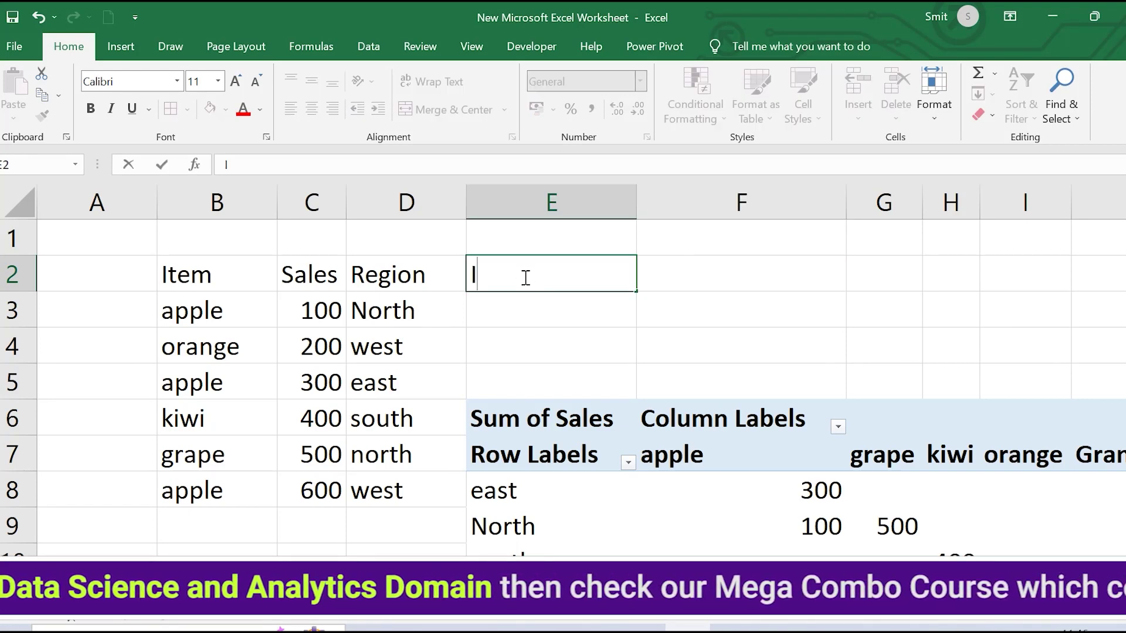
{"action": "type", "text": "tem"}
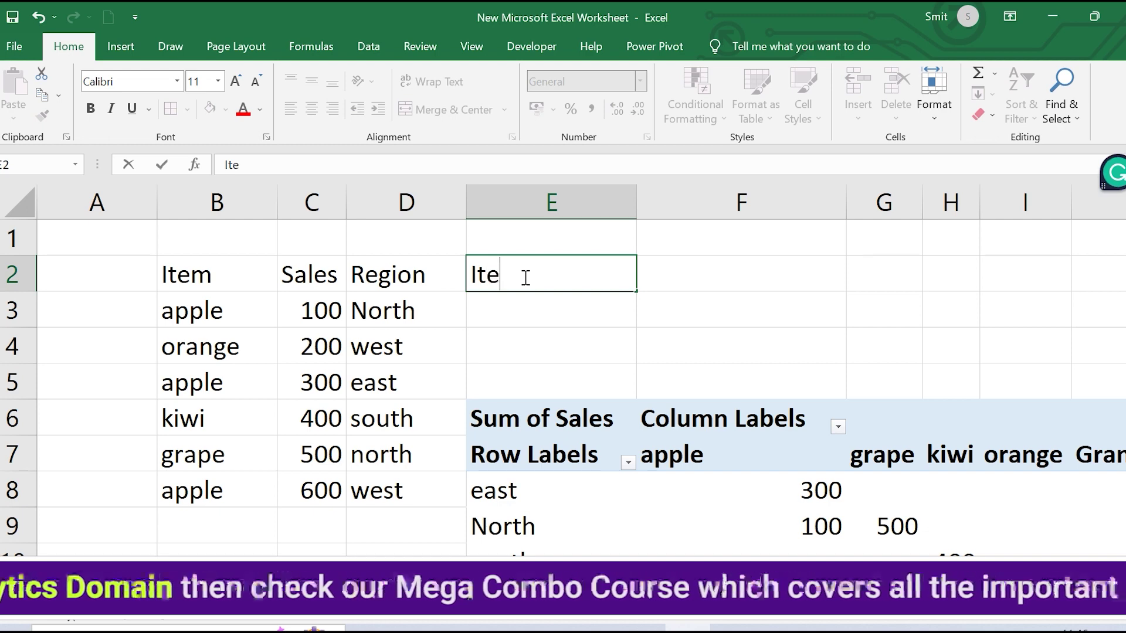
{"action": "left_click", "coordinate": [533, 316]}
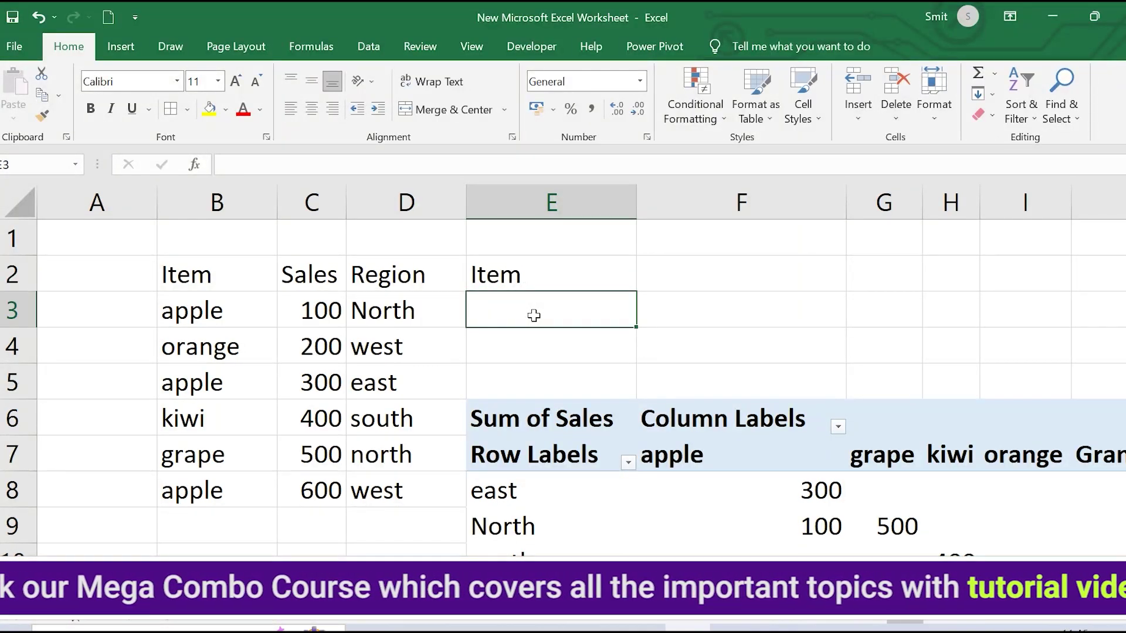
{"action": "type", "text": "apple"}
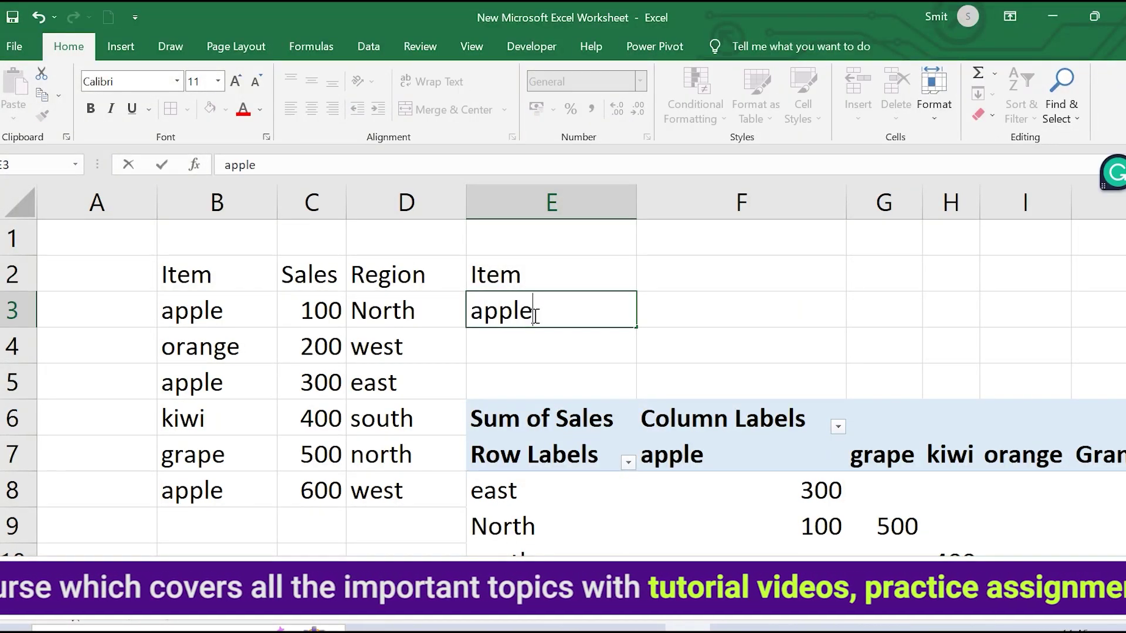
{"action": "left_click", "coordinate": [751, 323]}
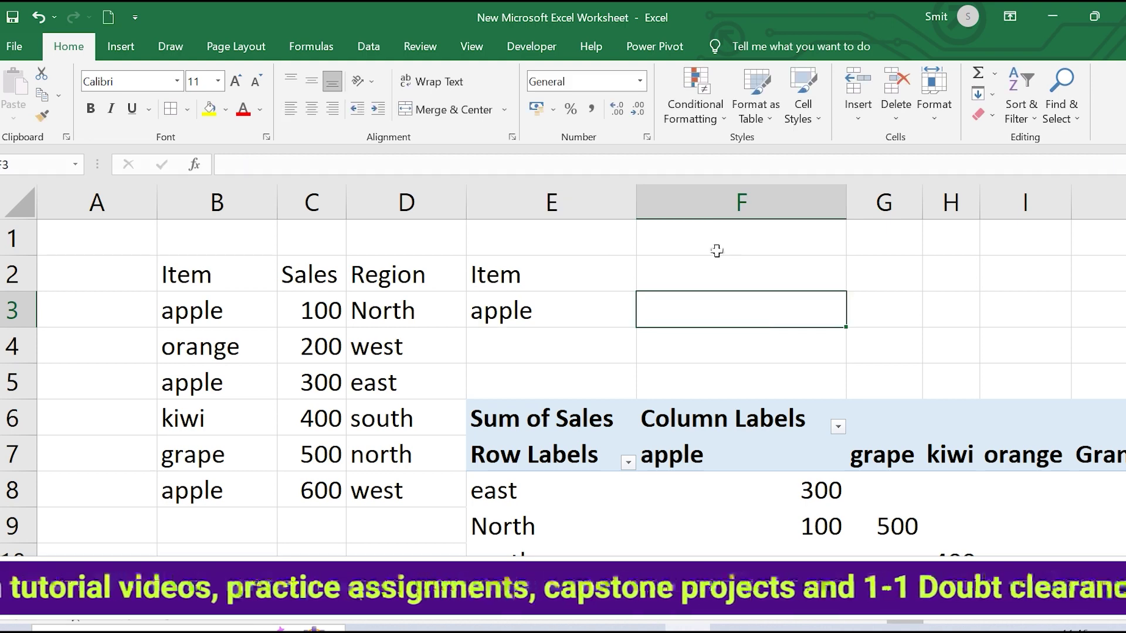
Add the Sales heading in F2 and begin a =DSUM formula in F3
{"action": "left_click", "coordinate": [722, 281]}
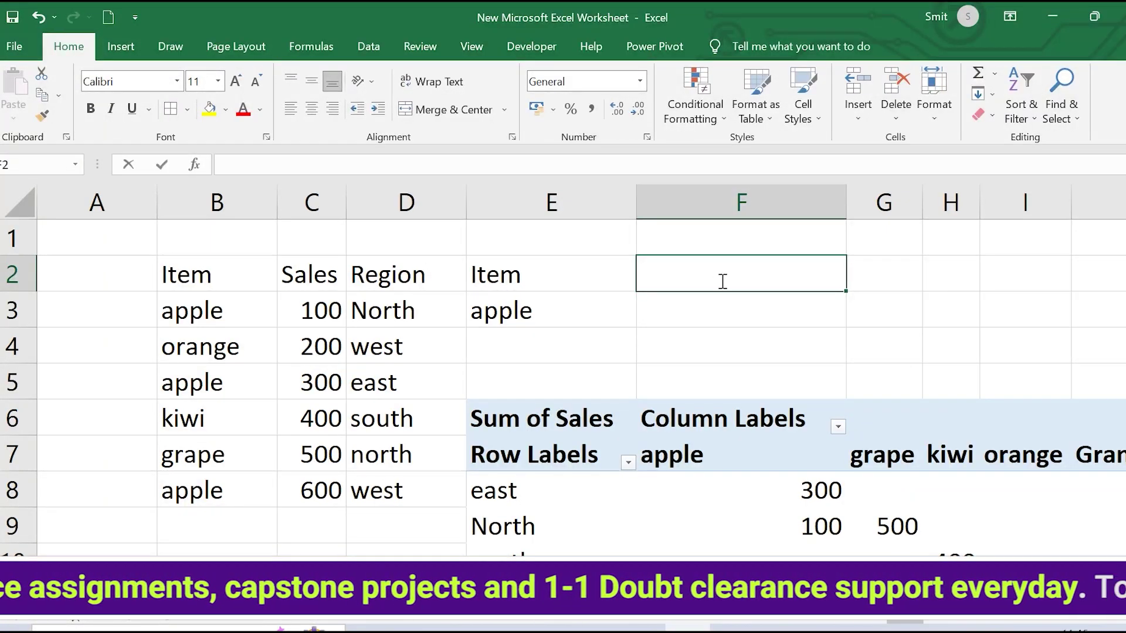
{"action": "type", "text": "Sales"}
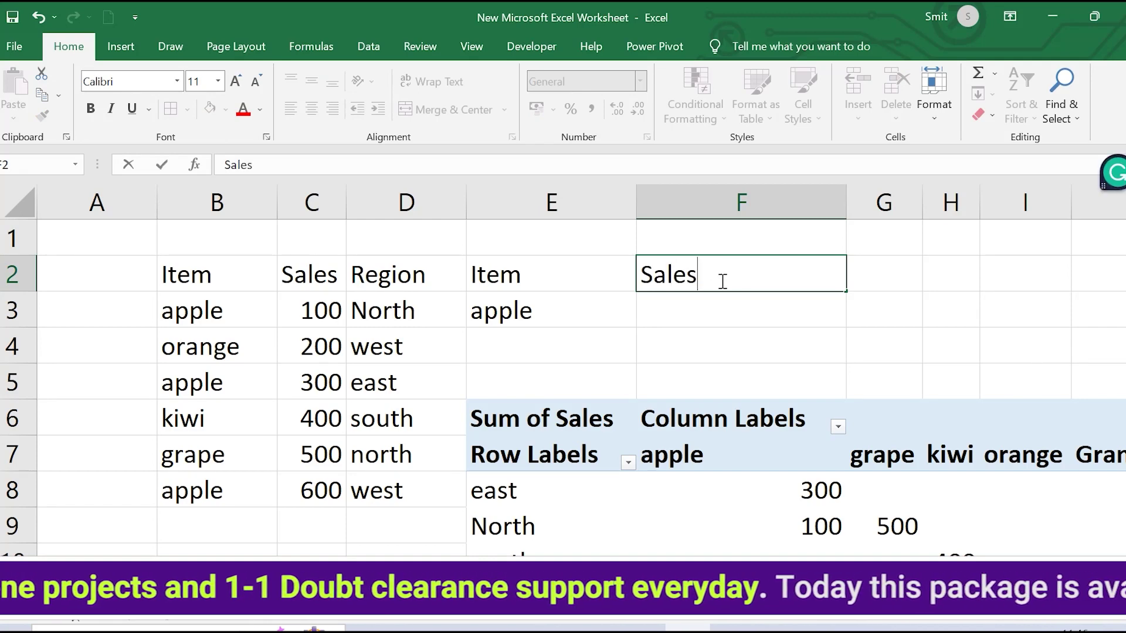
{"action": "left_click", "coordinate": [676, 317]}
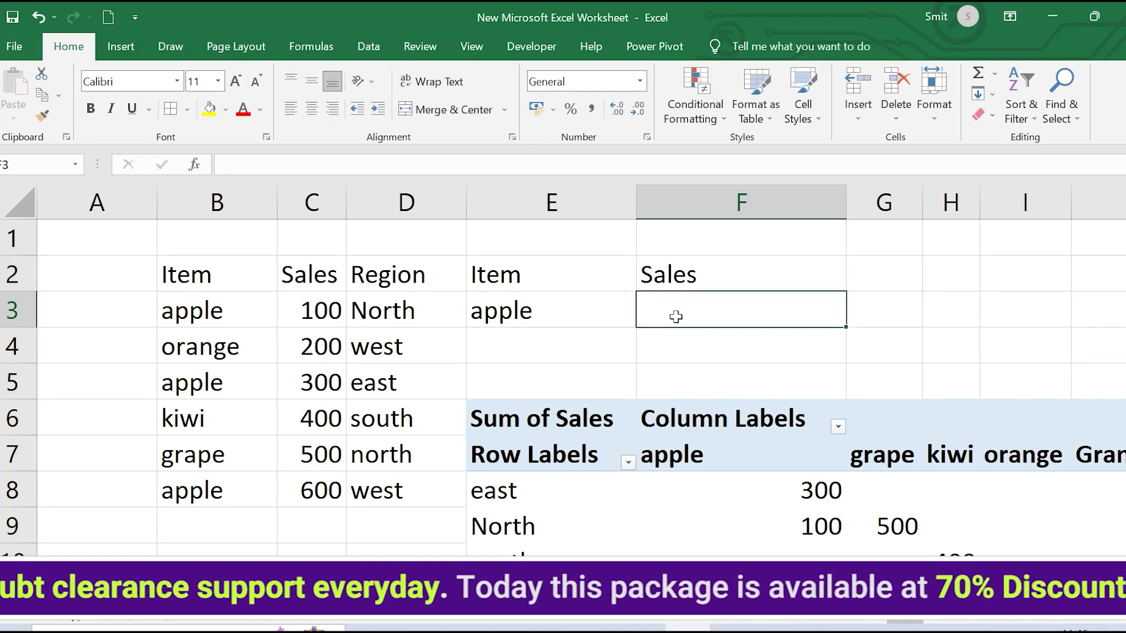
{"action": "type", "text": "=d"}
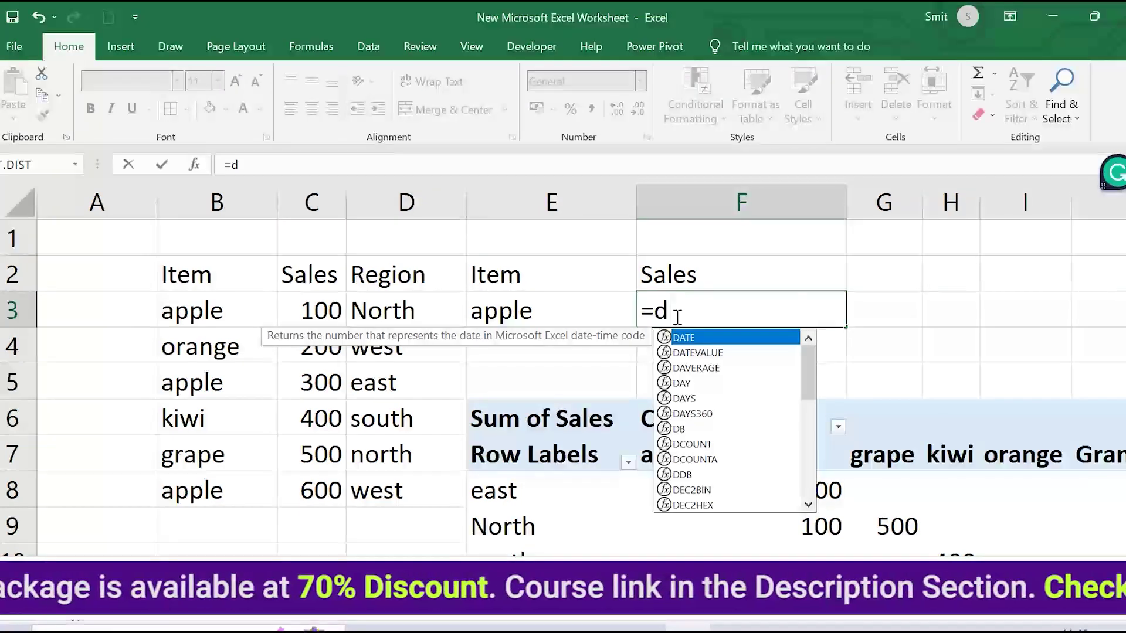
{"action": "type", "text": "sum"}
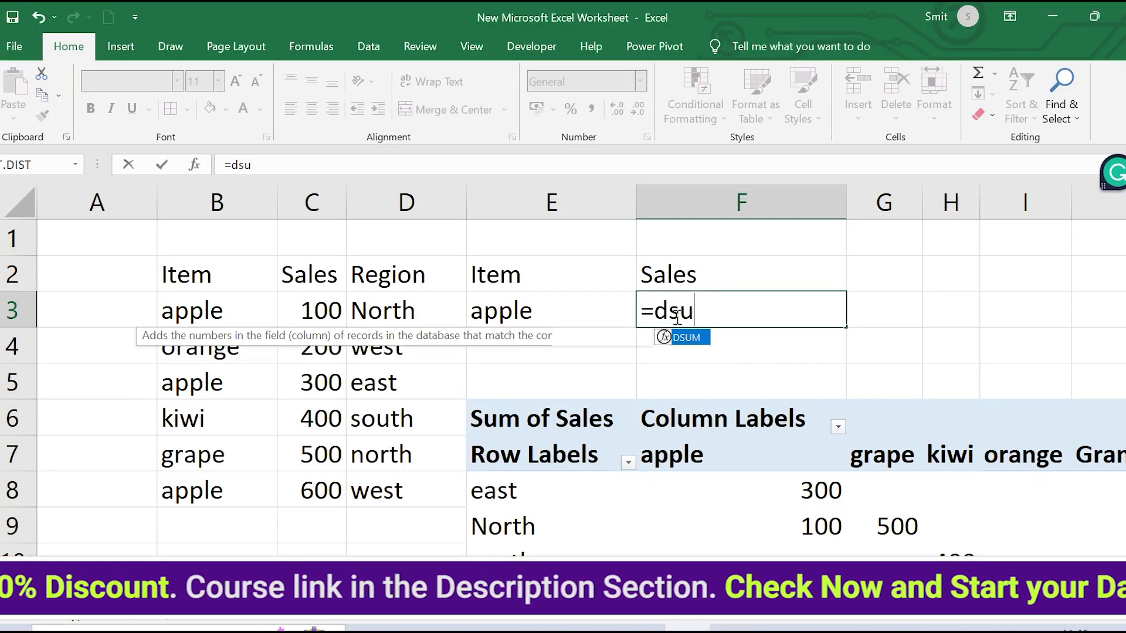
Enter =DSUM(B2:D8,C2,E2:E3) in F3 to total apple sales, giving 1000
{"action": "double_click", "coordinate": [690, 341]}
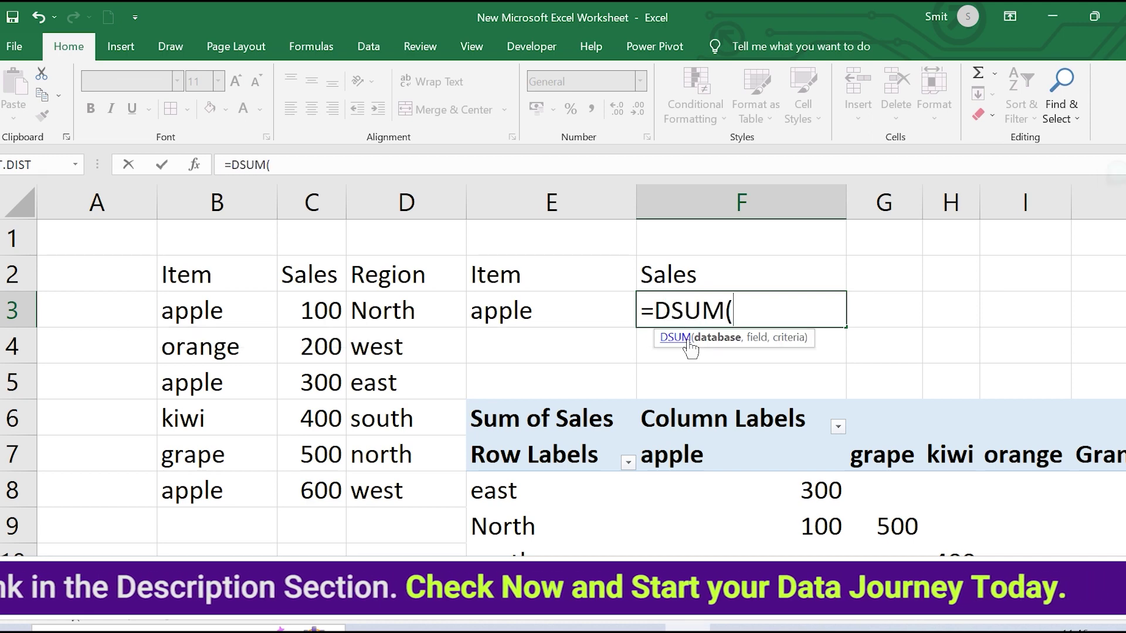
{"action": "left_click", "coordinate": [195, 159]}
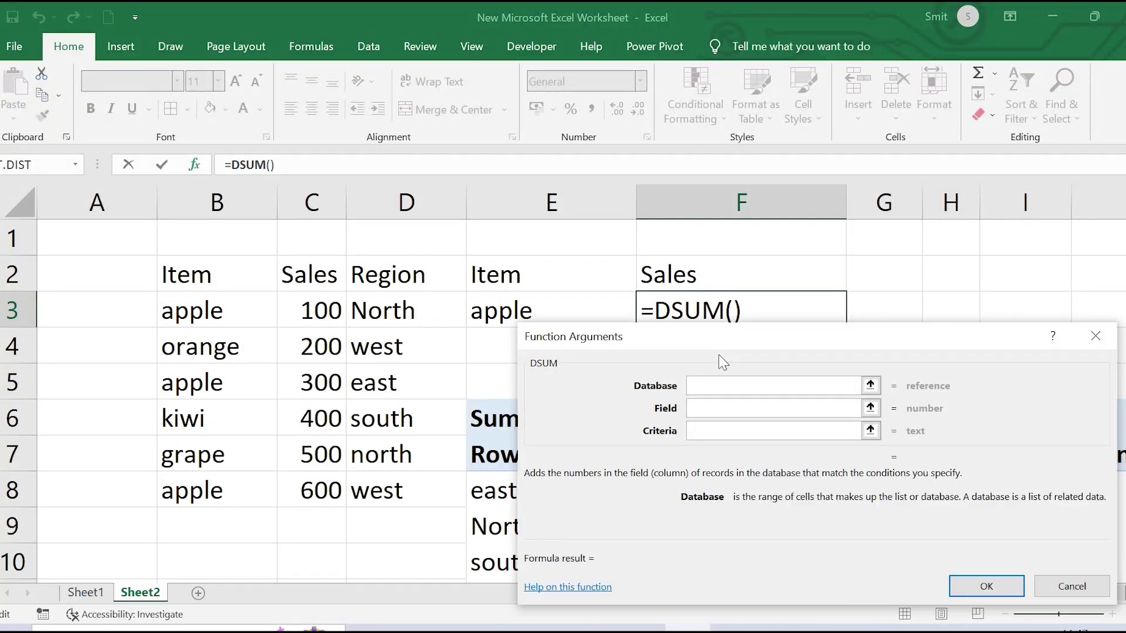
{"action": "left_click_drag", "start_coordinate": [184, 272], "coordinate": [406, 496]}
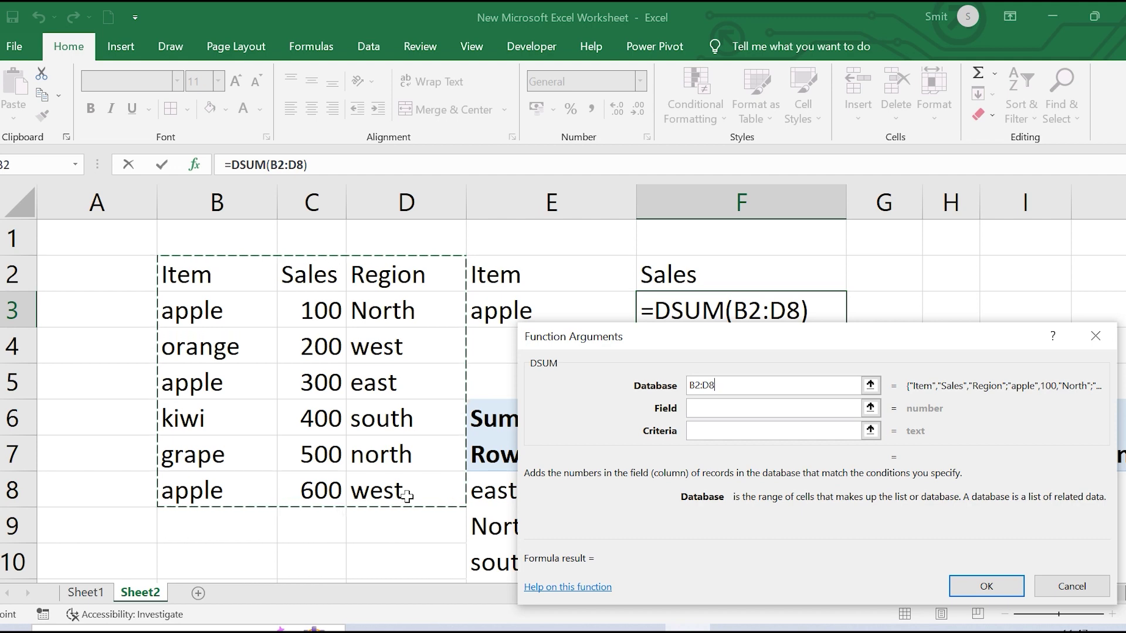
{"action": "left_click", "coordinate": [713, 406]}
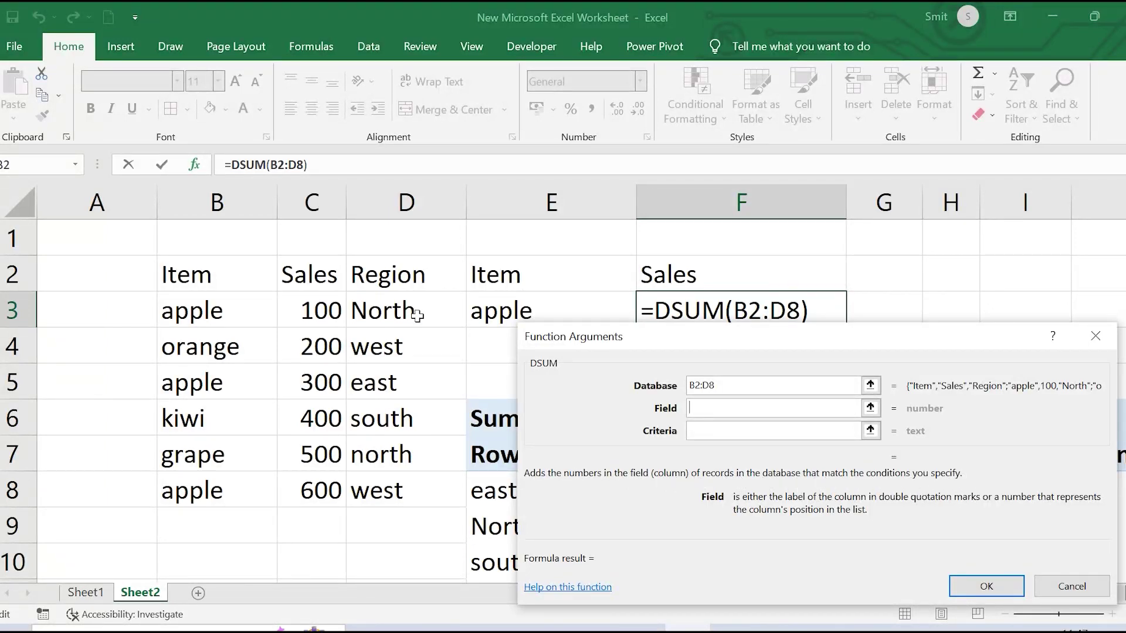
{"action": "left_click", "coordinate": [308, 279]}
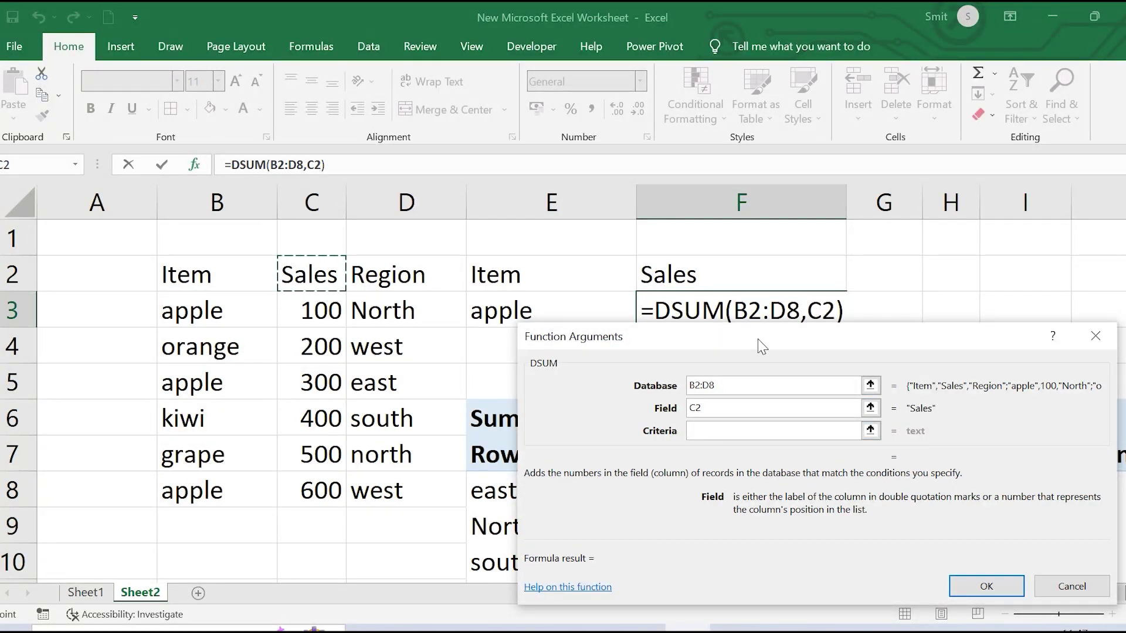
{"action": "left_click_drag", "start_coordinate": [761, 343], "coordinate": [761, 401]}
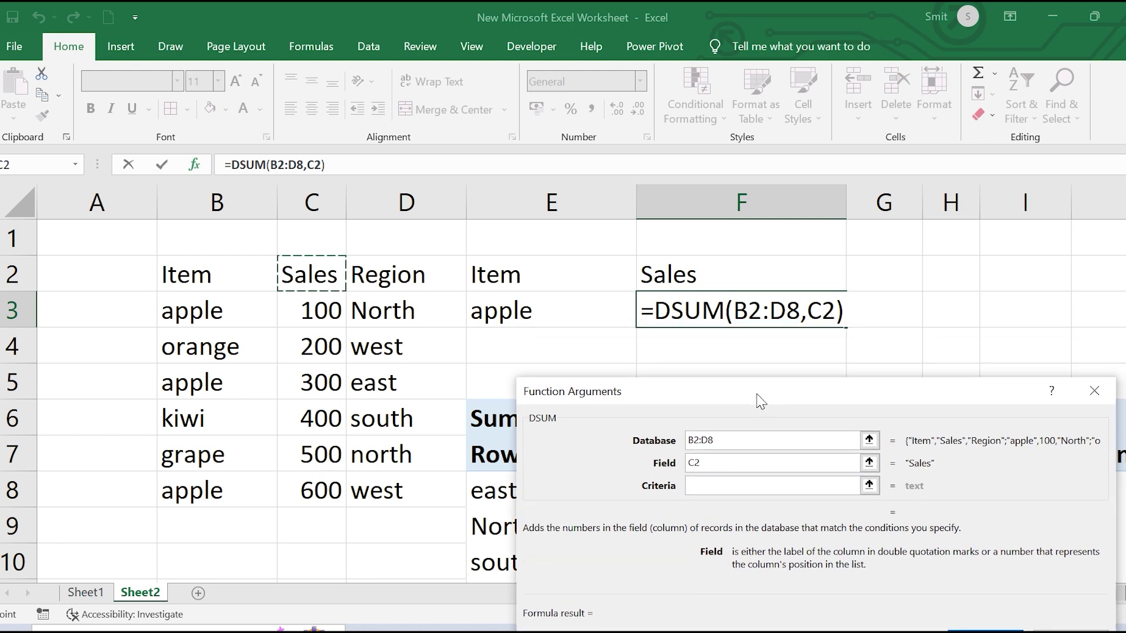
{"action": "left_click", "coordinate": [704, 489]}
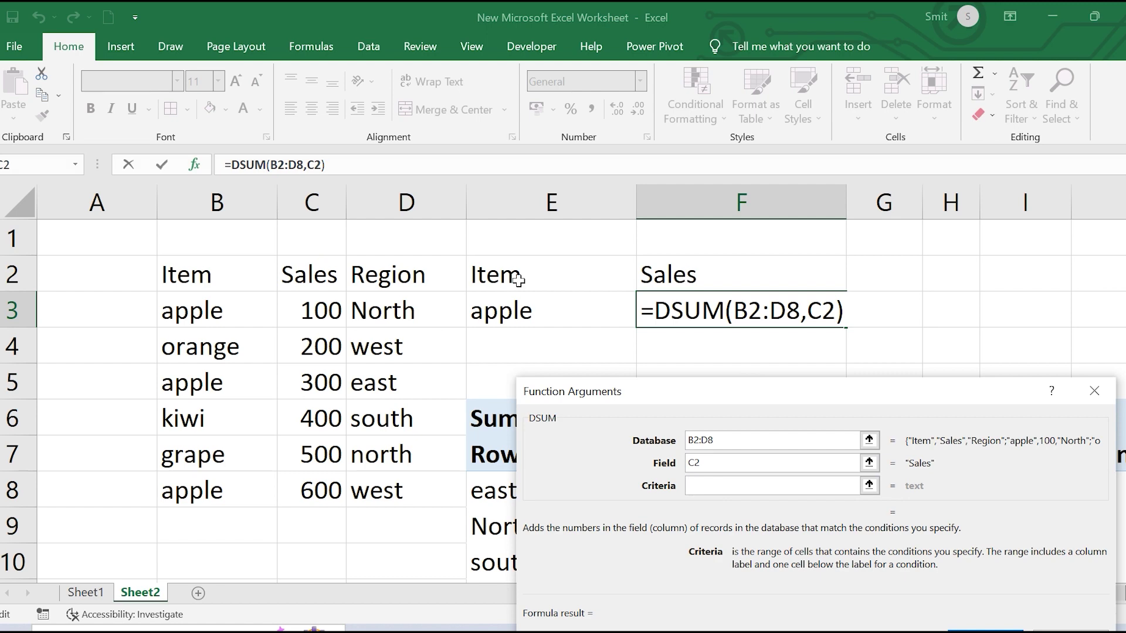
{"action": "left_click", "coordinate": [500, 268]}
{"action": "left_click_drag", "start_coordinate": [499, 268], "coordinate": [503, 310]}
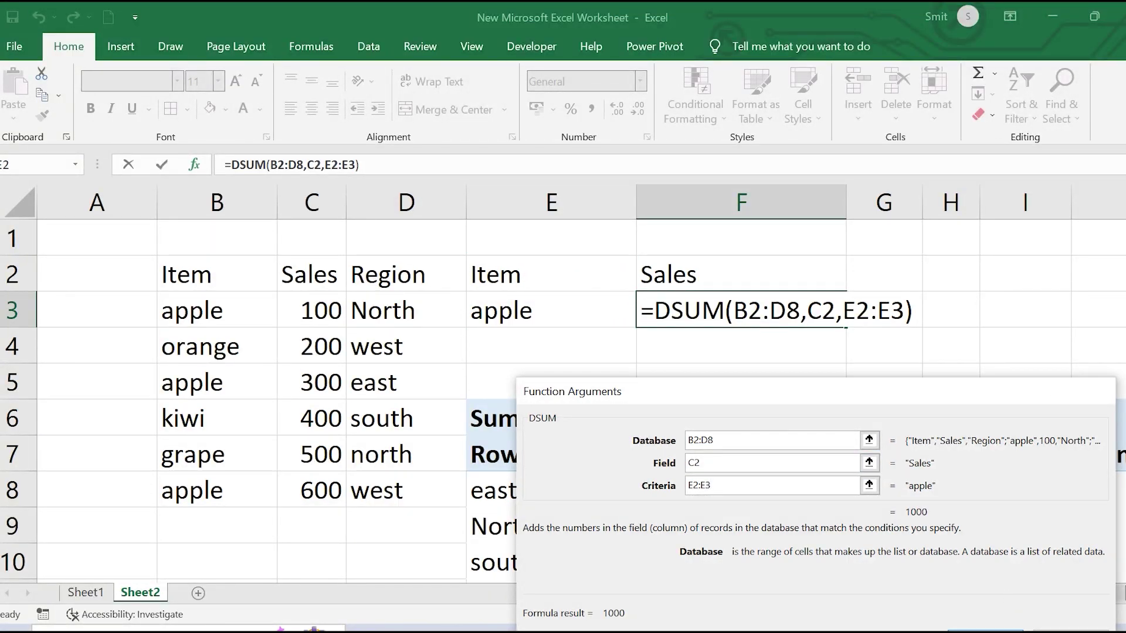
{"action": "key", "text": "Return"}
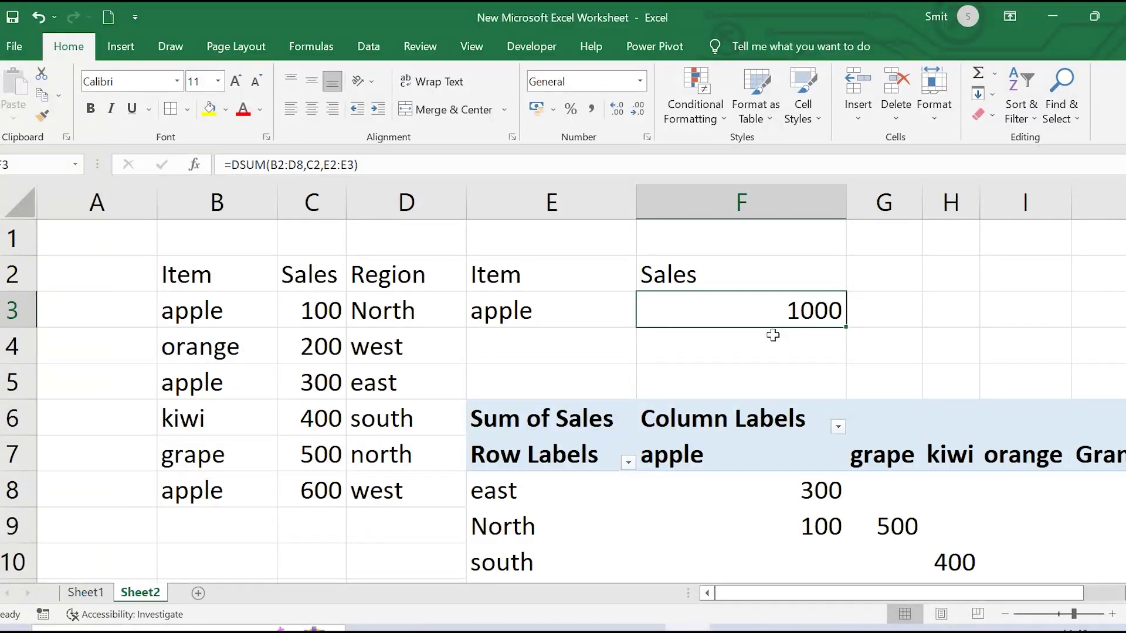
Change the E3 criterion to kiwi, then to grape, so F3 shows 500
{"action": "left_click", "coordinate": [541, 315]}
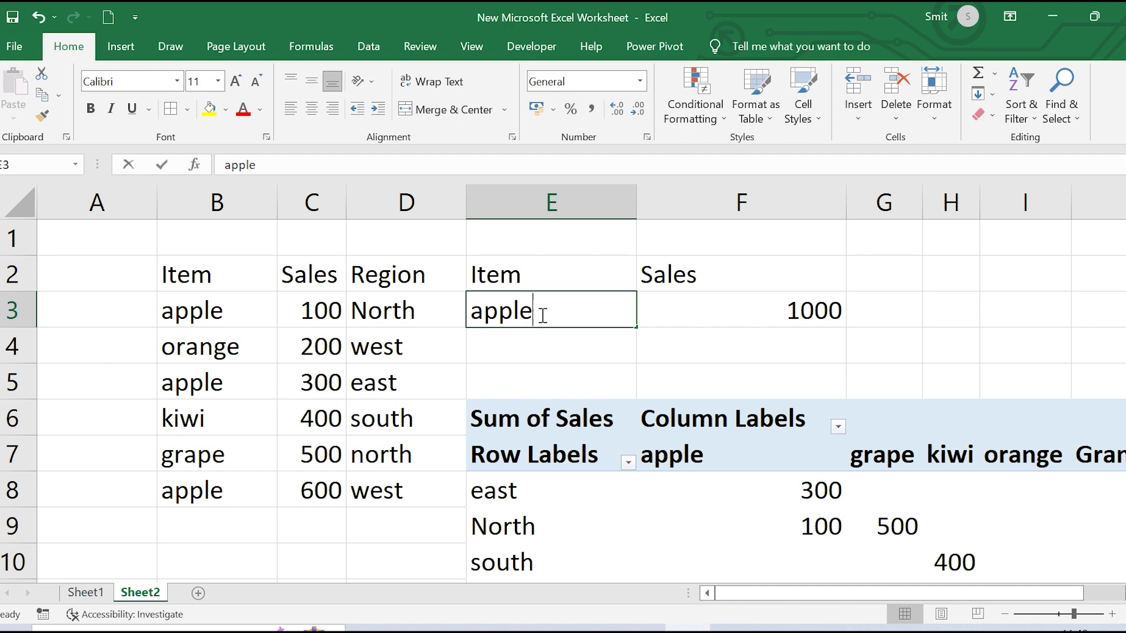
{"action": "type", "text": "kiwi"}
{"action": "key", "text": "Return"}
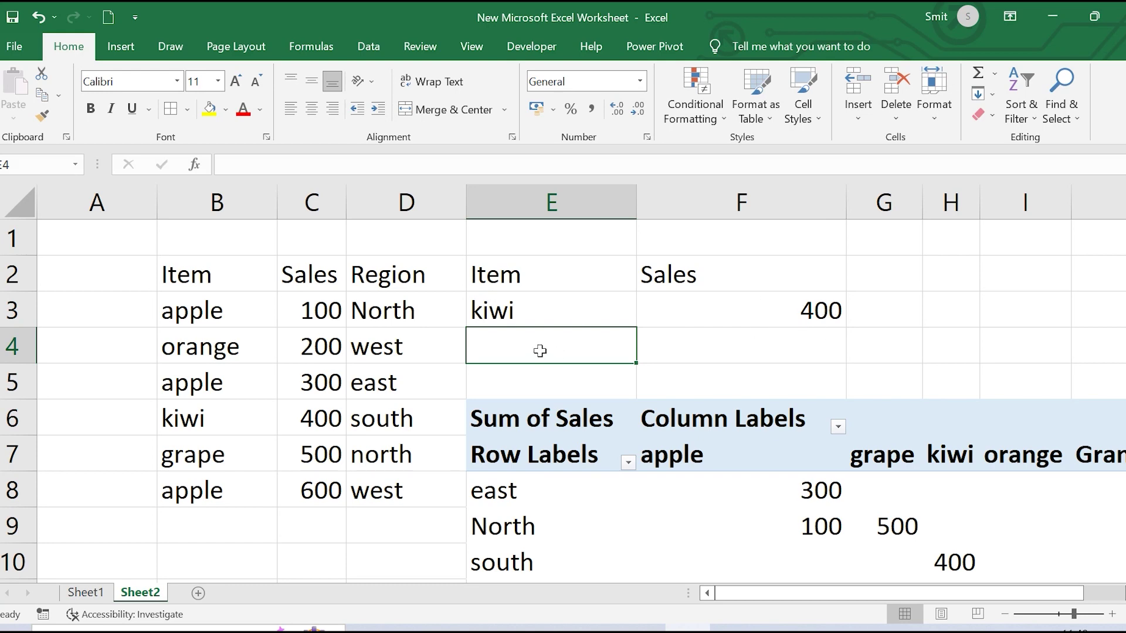
{"action": "left_click", "coordinate": [513, 317]}
{"action": "type", "text": "grape"}
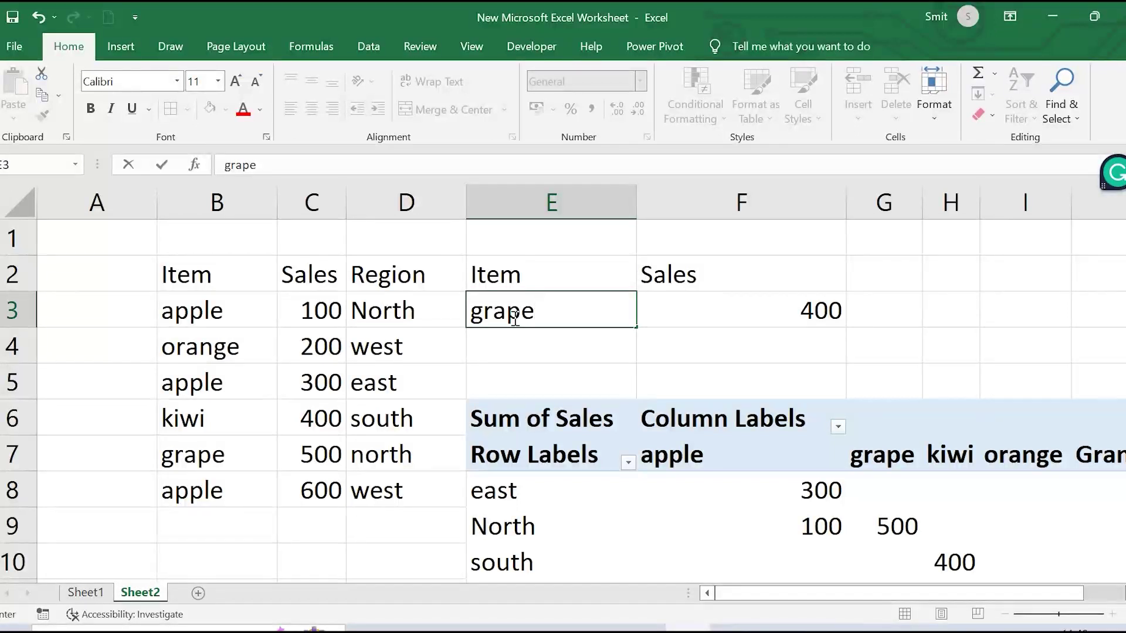
{"action": "key", "text": "Return"}
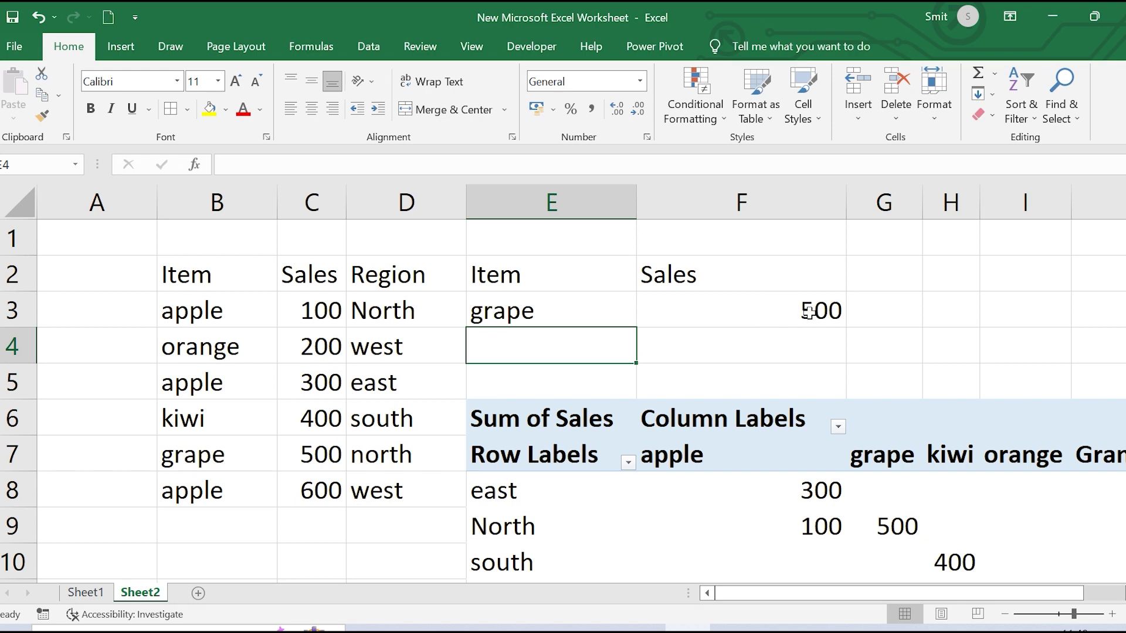
Scroll across the PivotTable to inspect its Grand Total row and column
{"action": "scroll", "coordinate": [793, 429], "scroll_direction": "down", "scroll_amount": 3}
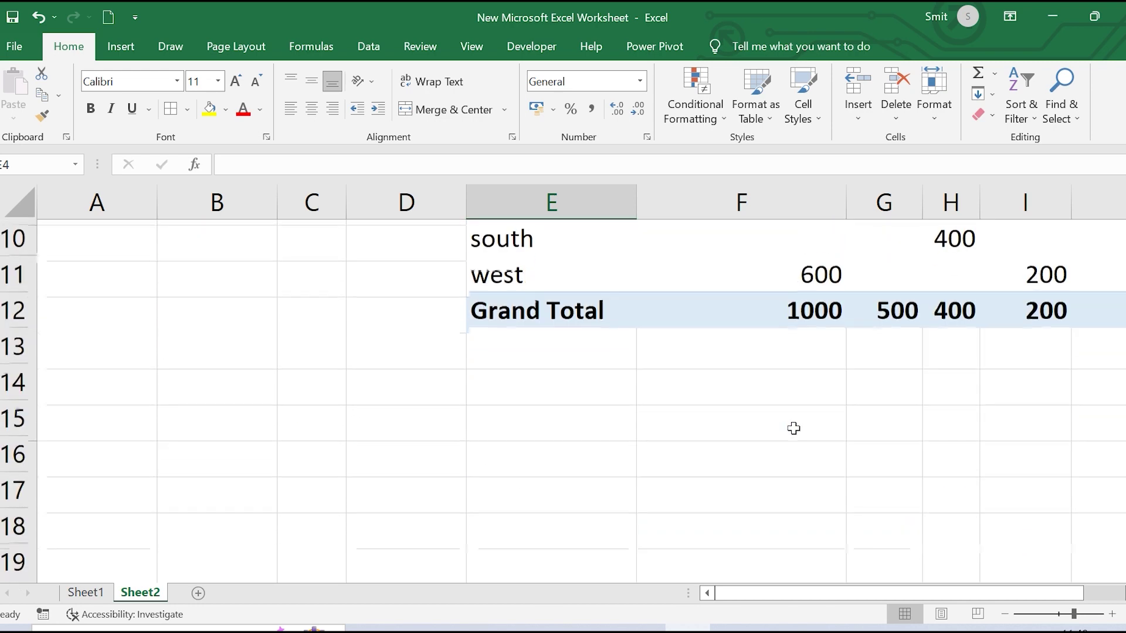
{"action": "scroll", "coordinate": [794, 421], "scroll_direction": "up", "scroll_amount": 1}
{"action": "scroll", "coordinate": [794, 423], "scroll_direction": "up", "scroll_amount": 1}
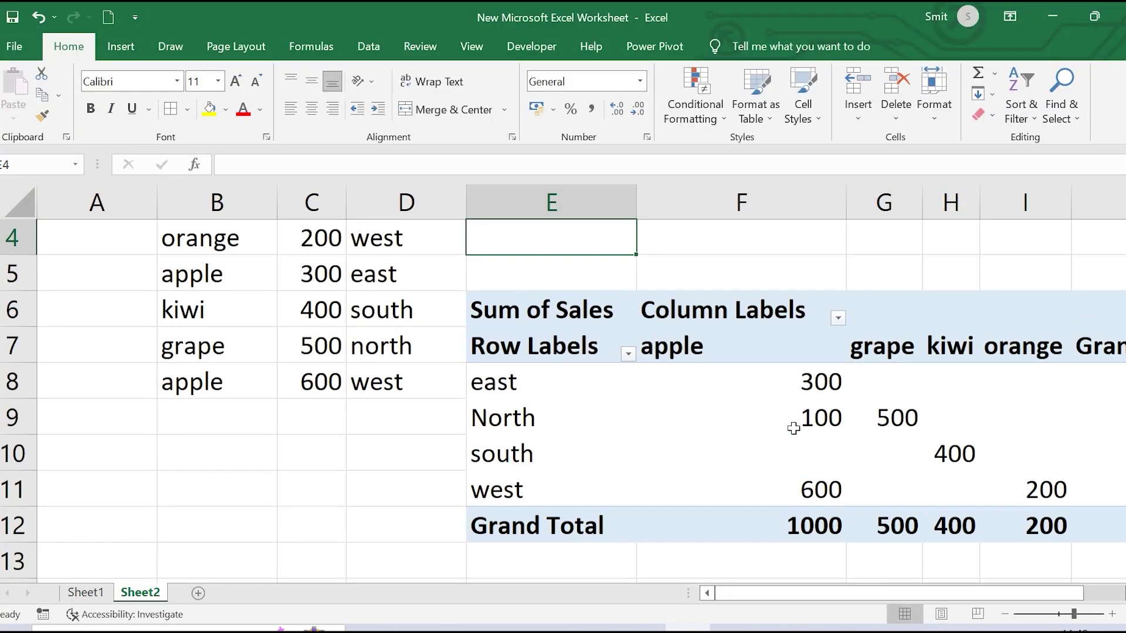
{"action": "mouse_move", "coordinate": [779, 450]}
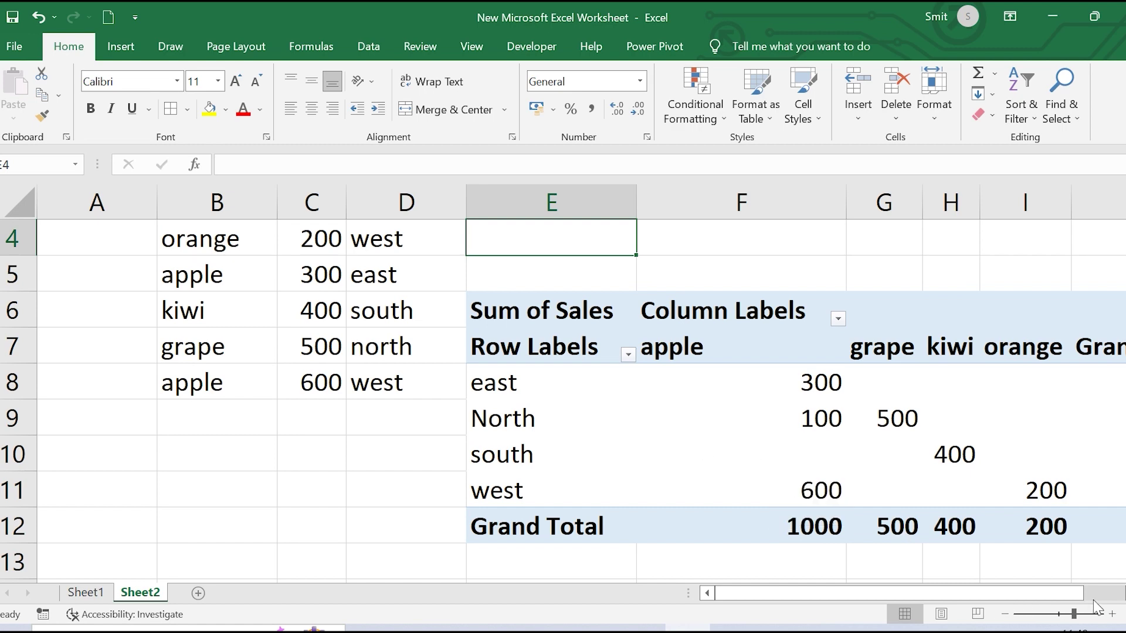
{"action": "left_click", "coordinate": [1113, 599]}
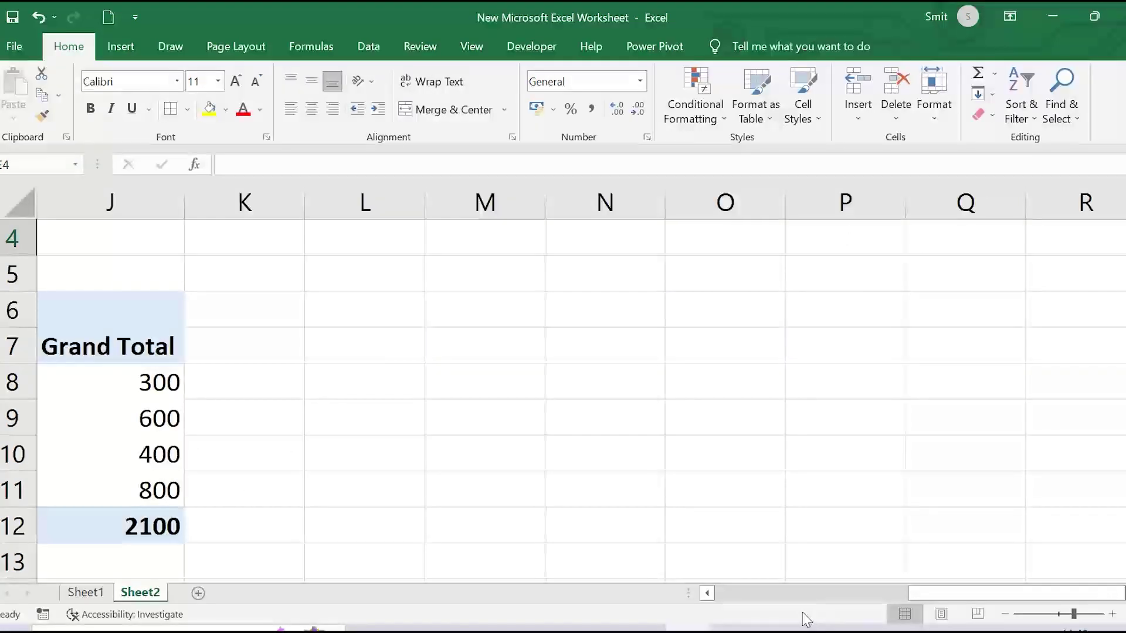
{"action": "left_click", "coordinate": [709, 594]}
{"action": "left_click", "coordinate": [708, 594]}
{"action": "left_click", "coordinate": [708, 594]}
{"action": "left_click", "coordinate": [708, 594]}
{"action": "left_click", "coordinate": [708, 594]}
{"action": "left_click", "coordinate": [709, 594]}
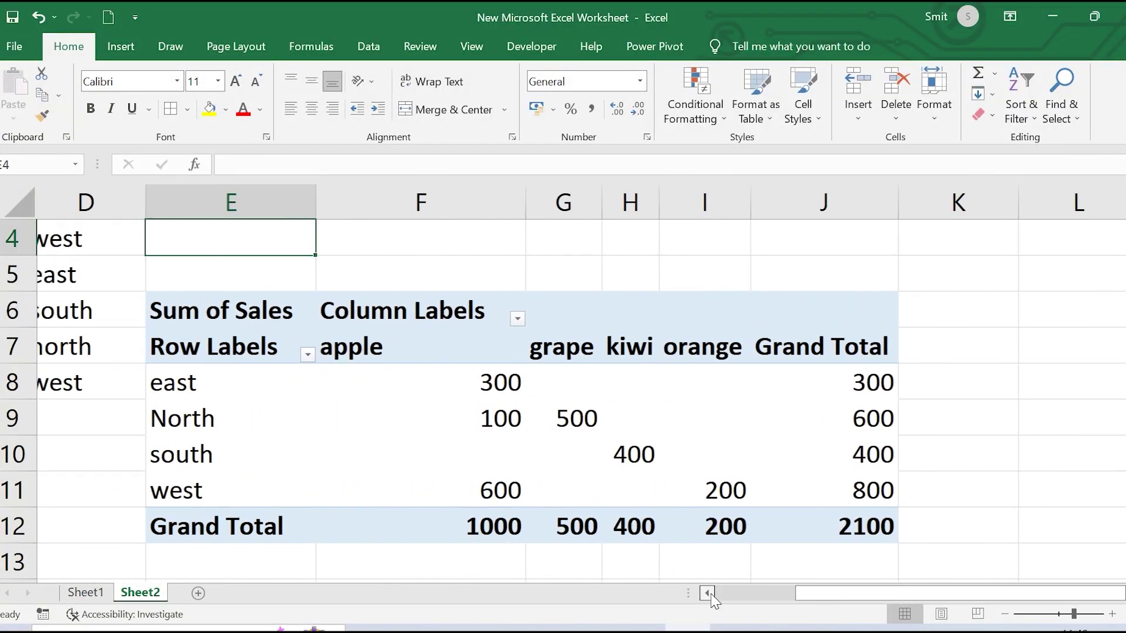
{"action": "left_click", "coordinate": [708, 594]}
{"action": "left_click", "coordinate": [708, 594]}
Return the sheet view to column A and switch to the Word interview-questions document
{"action": "scroll", "coordinate": [710, 401], "scroll_direction": "up", "scroll_amount": 1}
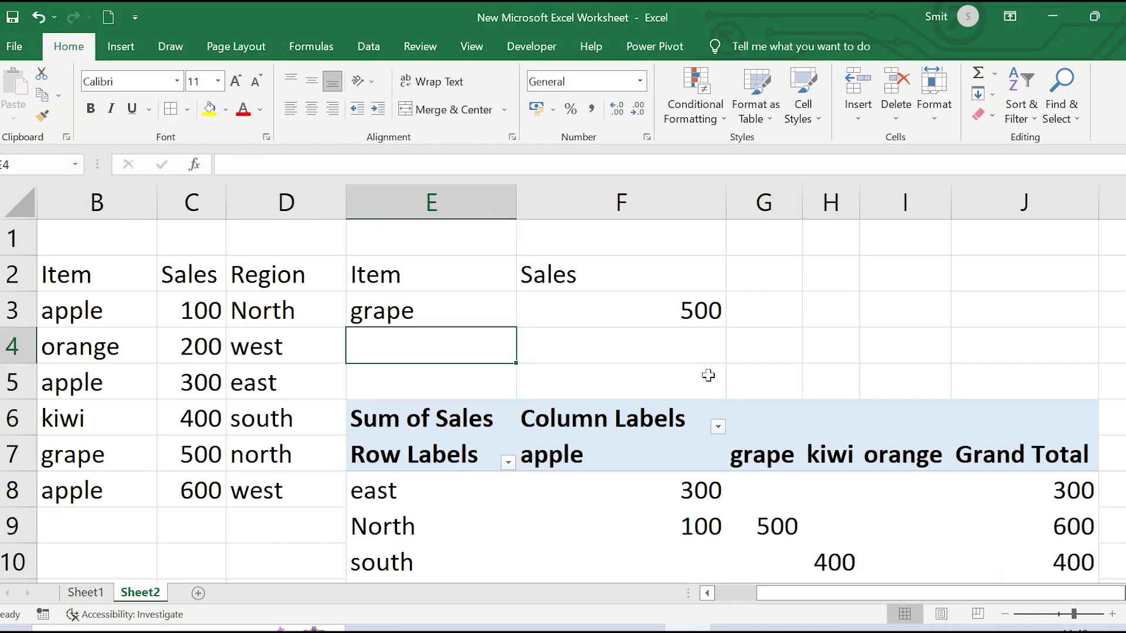
{"action": "left_click", "coordinate": [708, 593]}
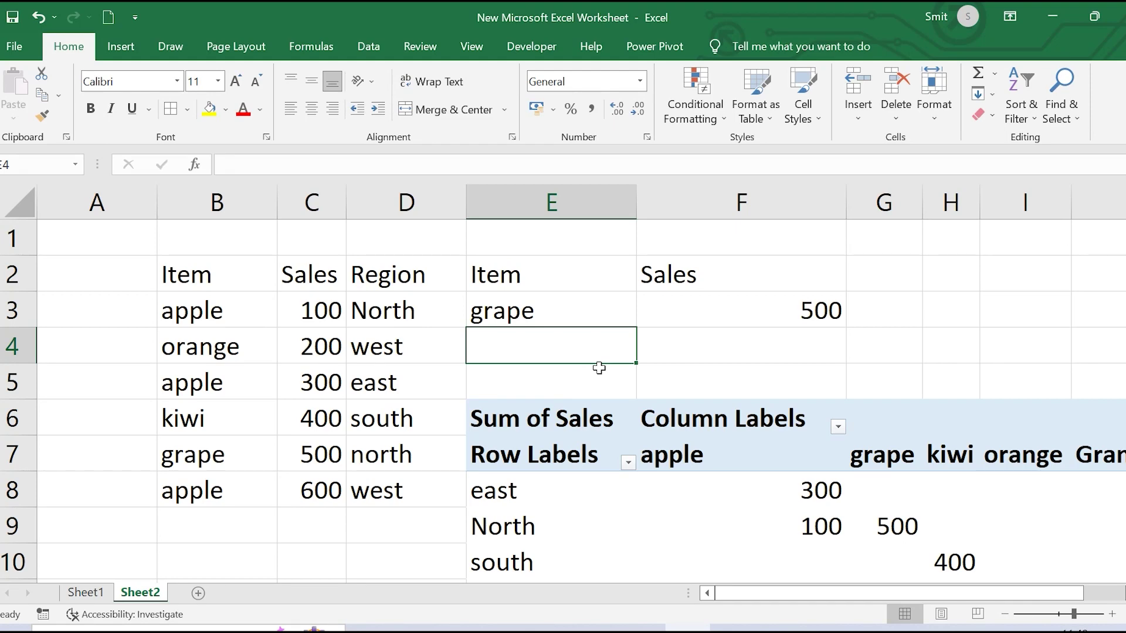
{"action": "left_click", "coordinate": [608, 629]}
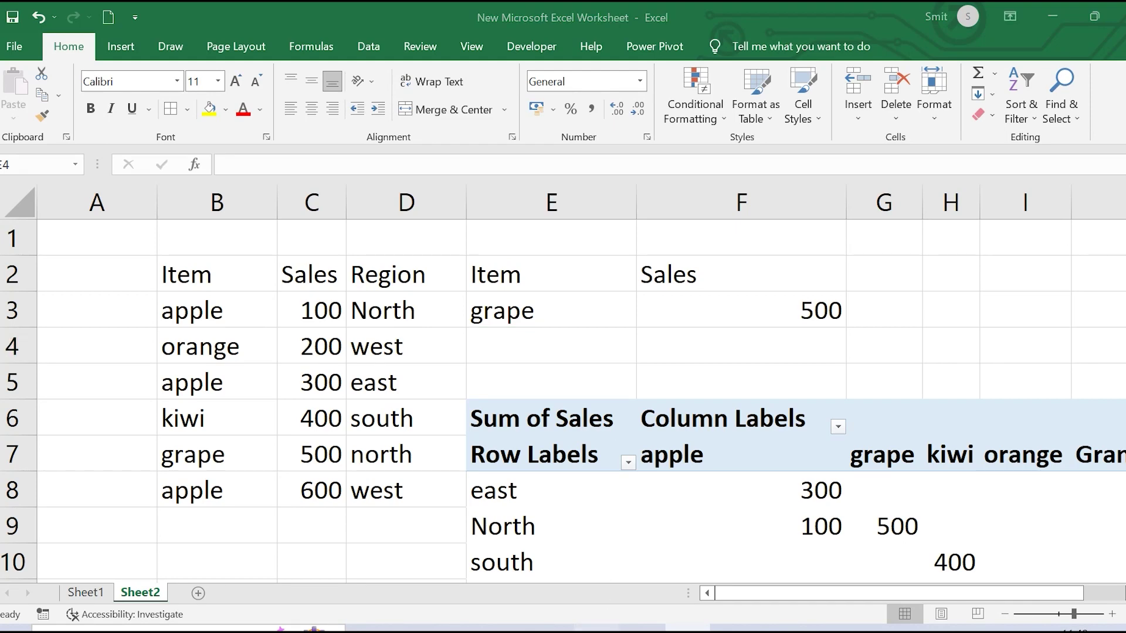